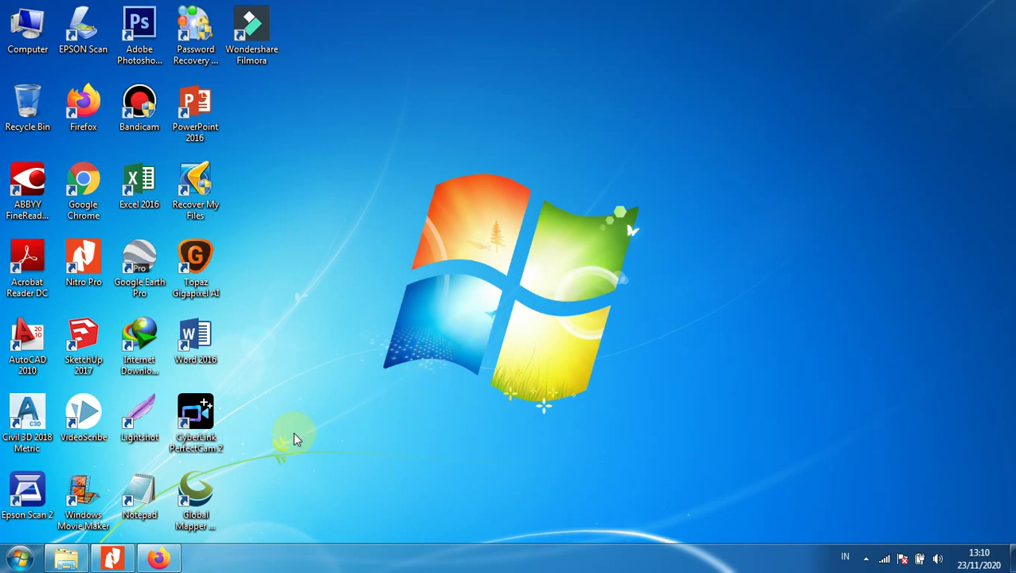
Show drive D: in Explorer, then bring up the Gambar Potongan Rumah PDF in Nitro Pro
left_click(70, 559)
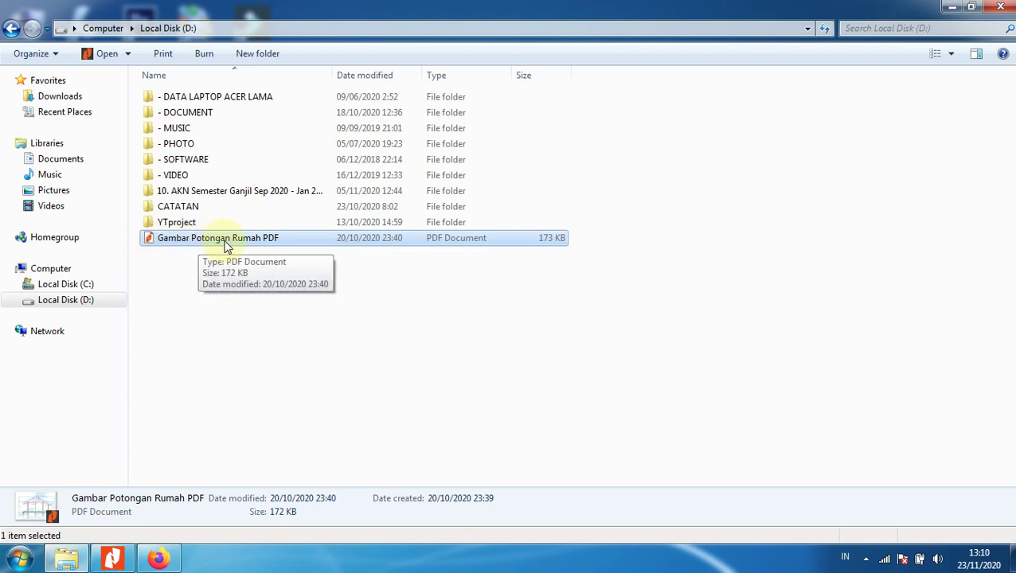
left_click(126, 557)
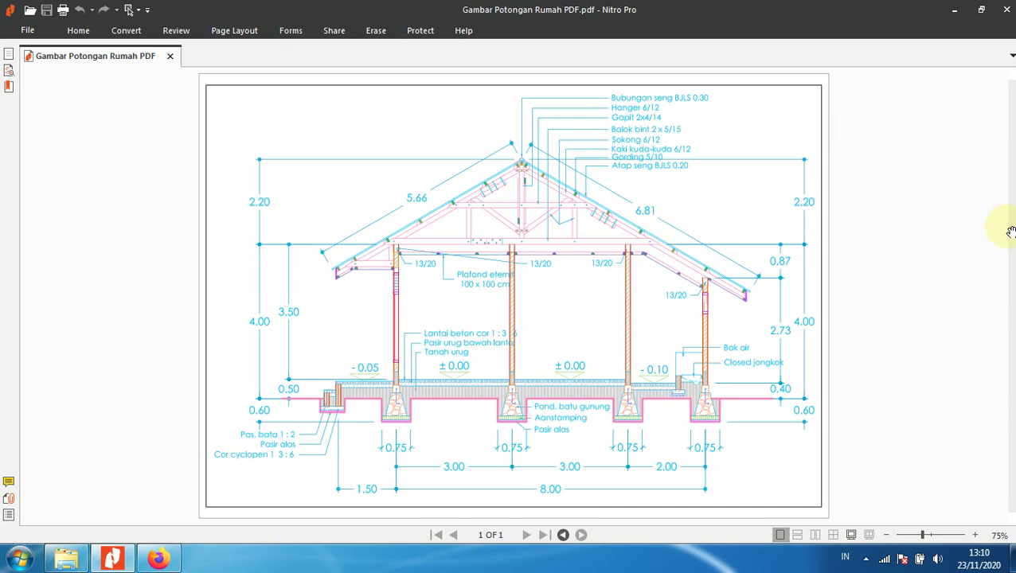
left_click(974, 536)
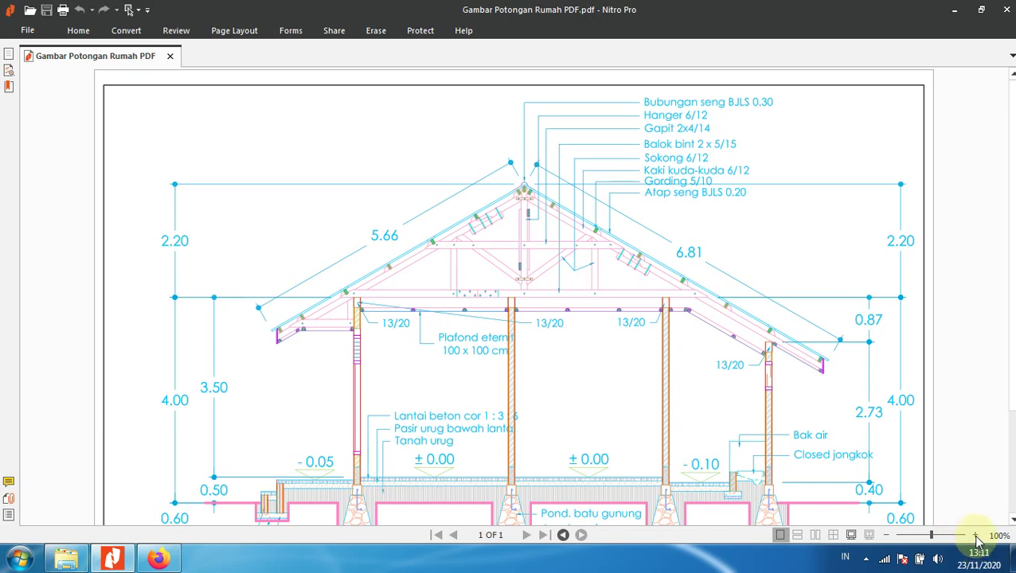
left_click(976, 535)
scroll(811, 414, "down", 1)
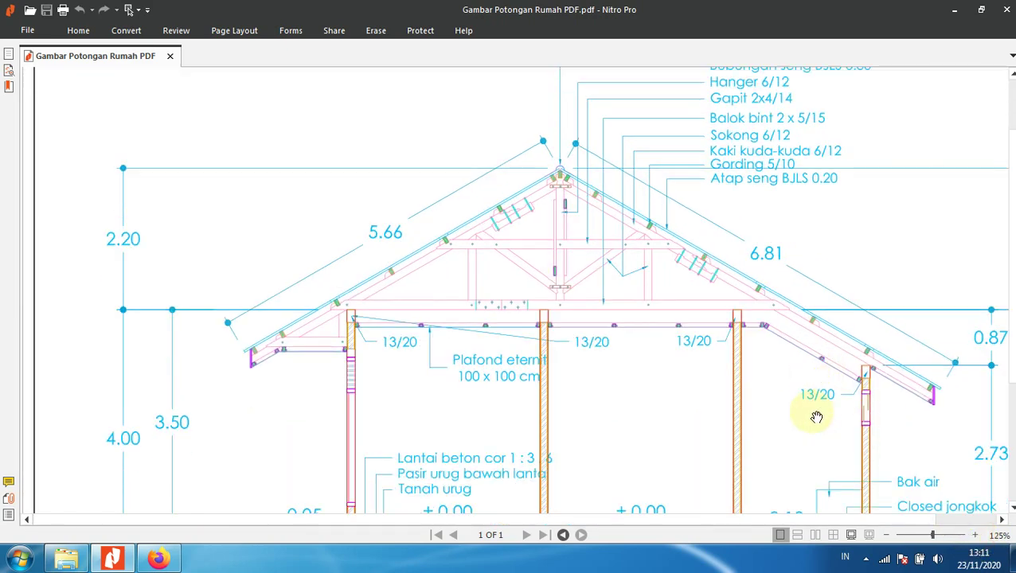
scroll(796, 415, "down", 4)
scroll(809, 455, "down", 2)
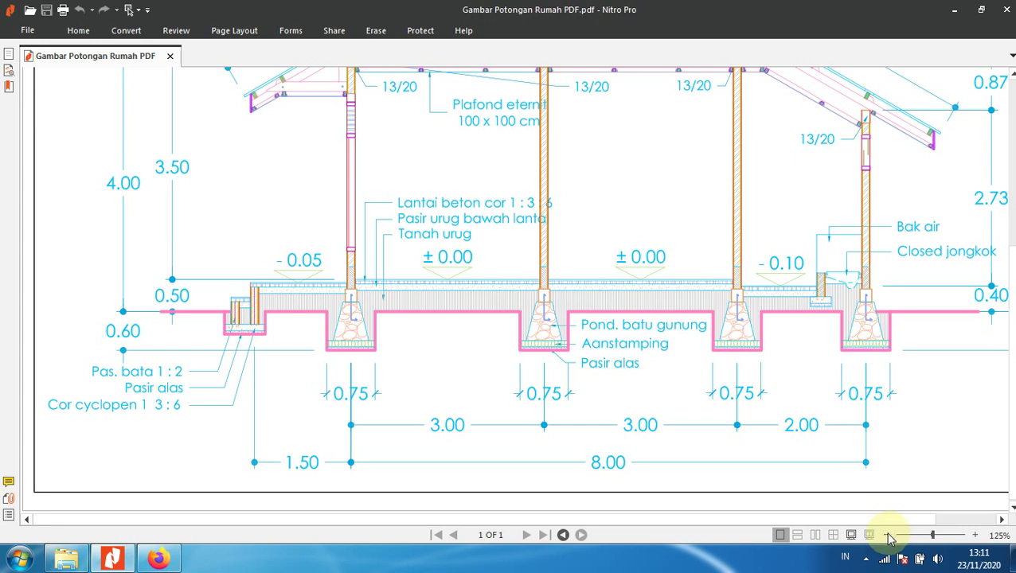
left_click(889, 536)
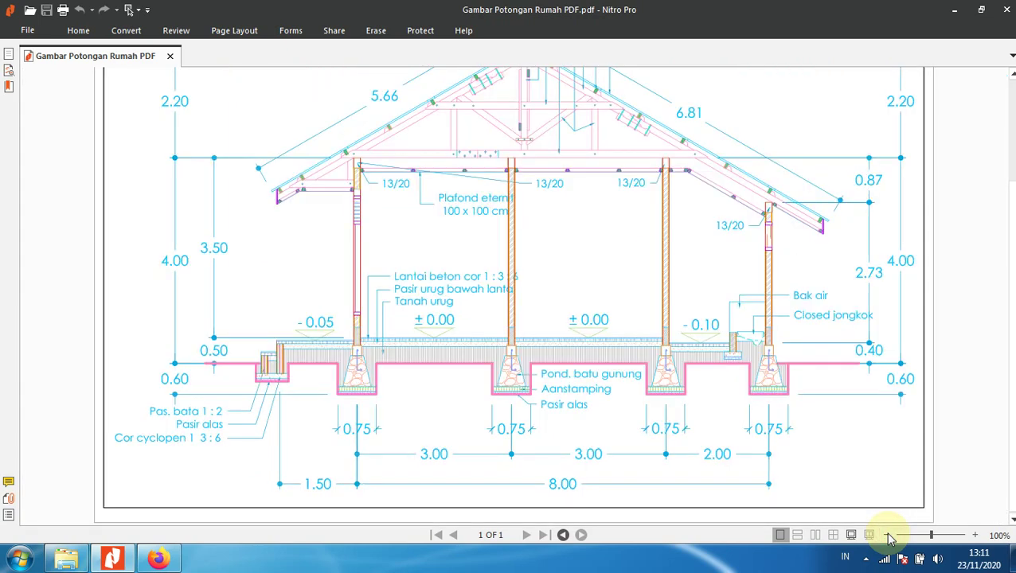
left_click(888, 535)
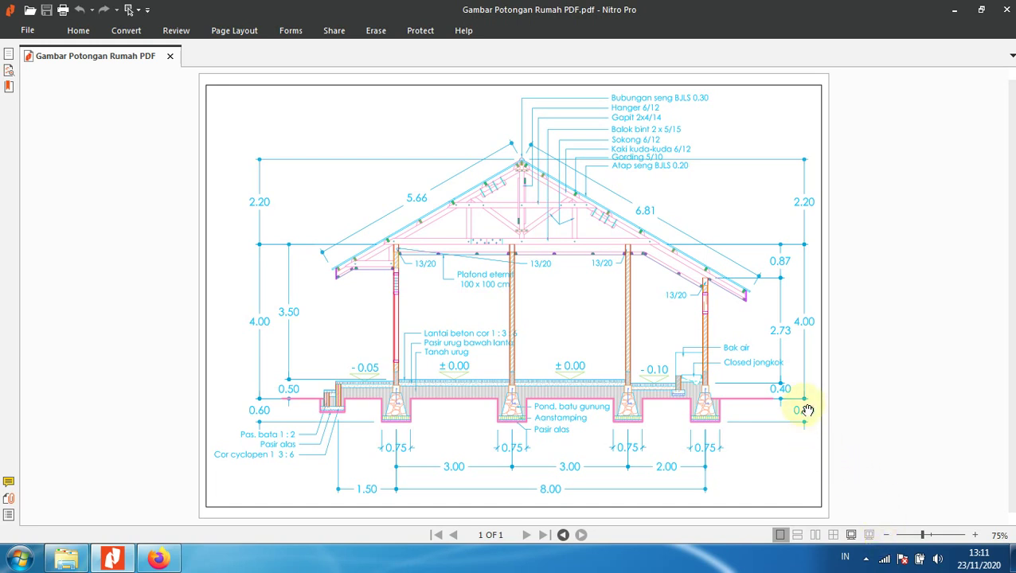
Close Nitro Pro, minimize Explorer, and return to Firefox's Google home page
left_click(1003, 12)
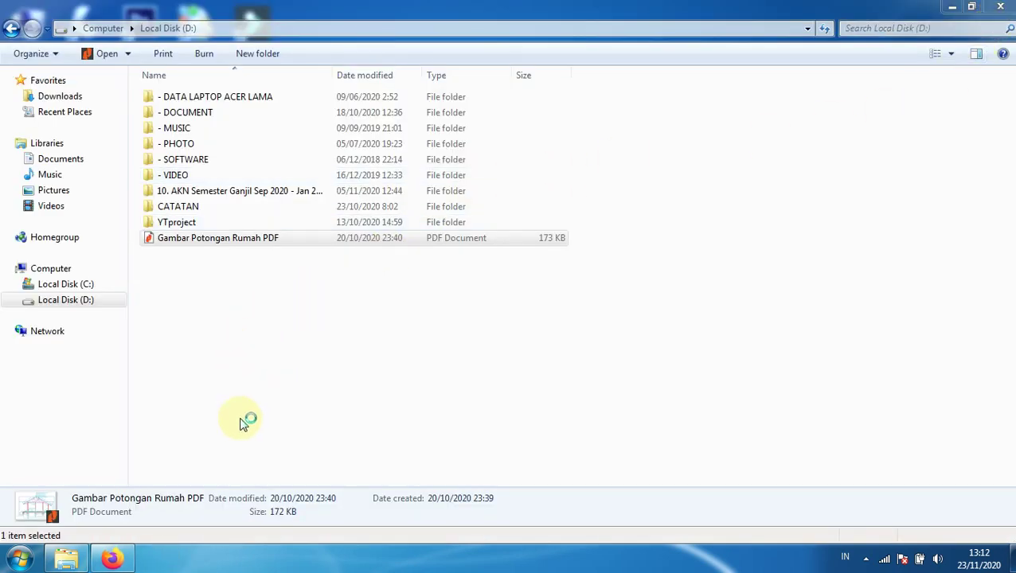
left_click(953, 6)
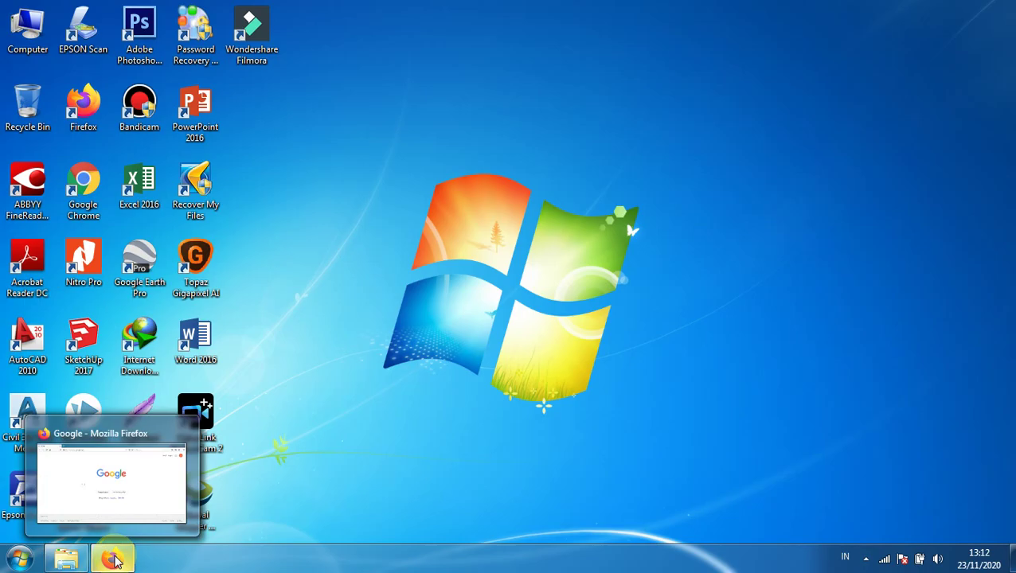
left_click(115, 560)
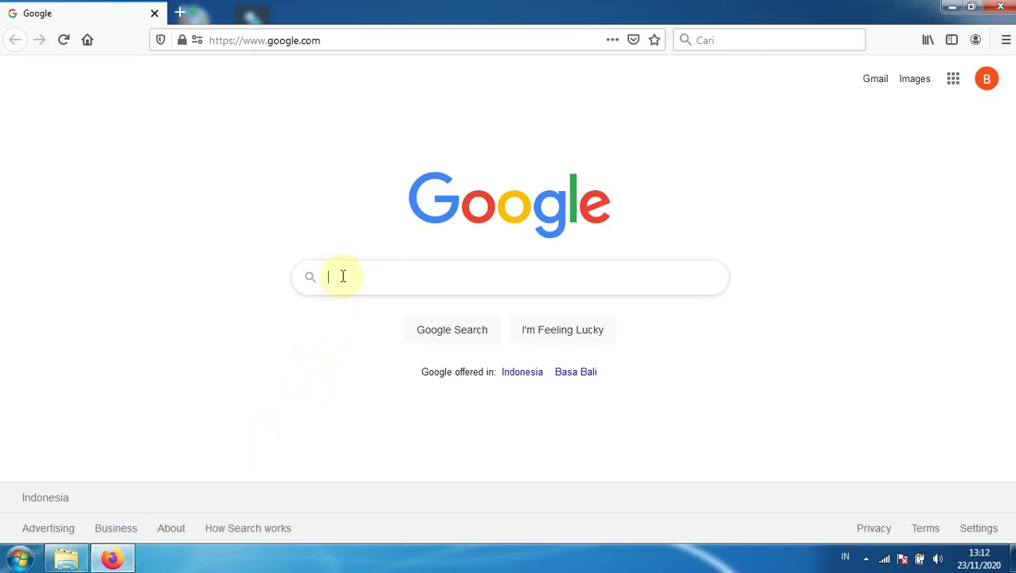
Search Google for 'pdf to dwg'
left_click(343, 275)
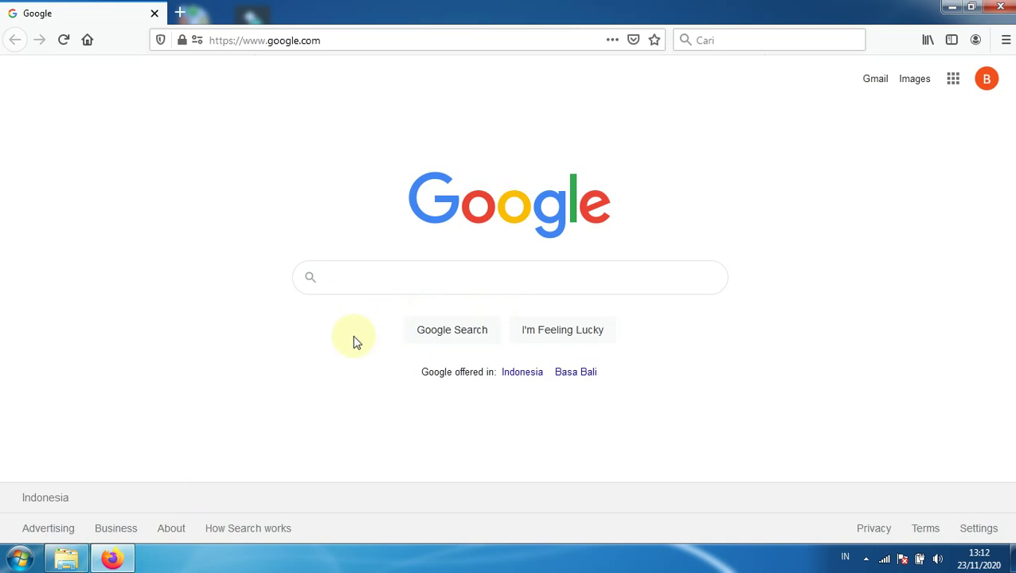
type("pdf")
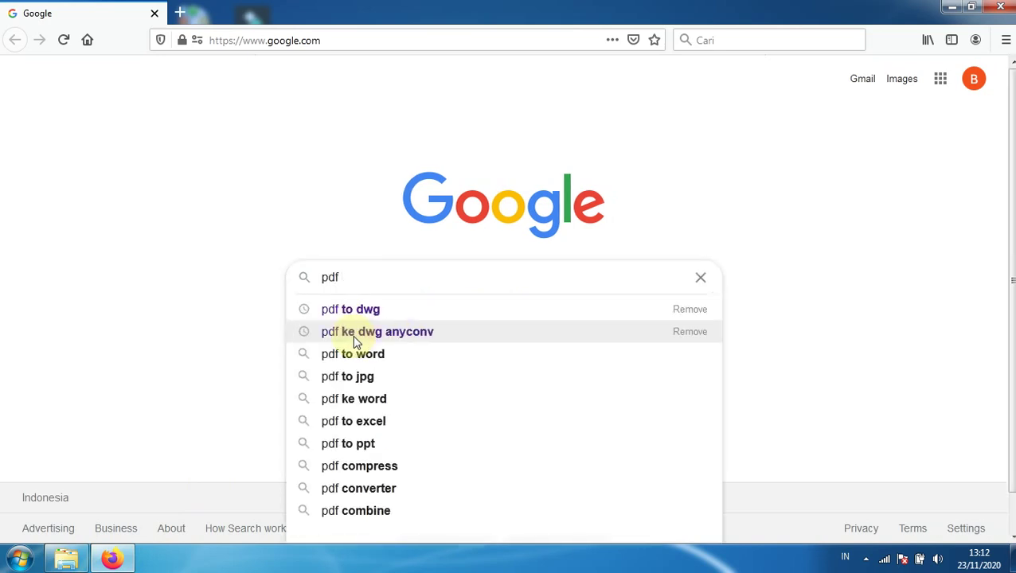
type(" to dw")
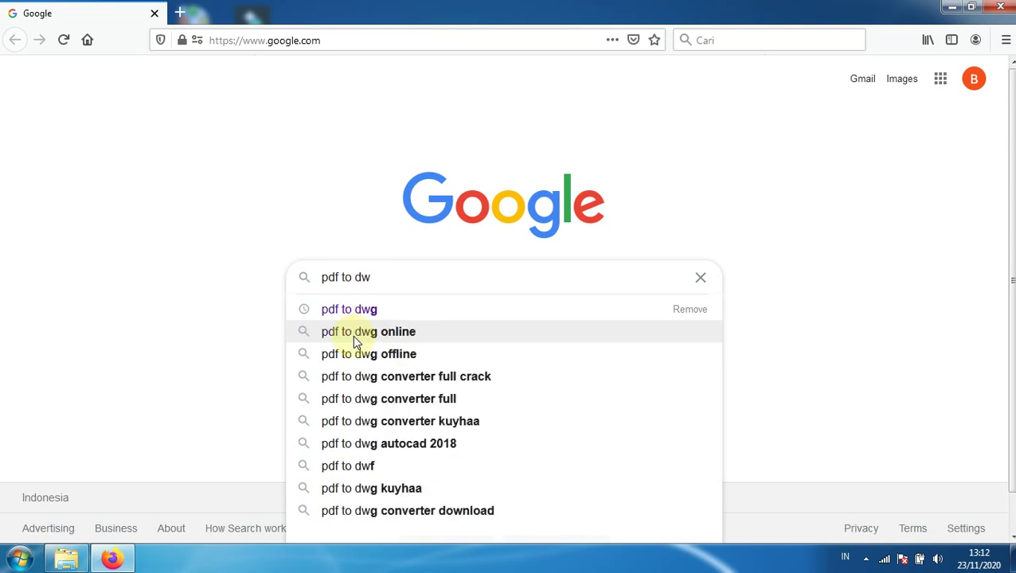
type("g")
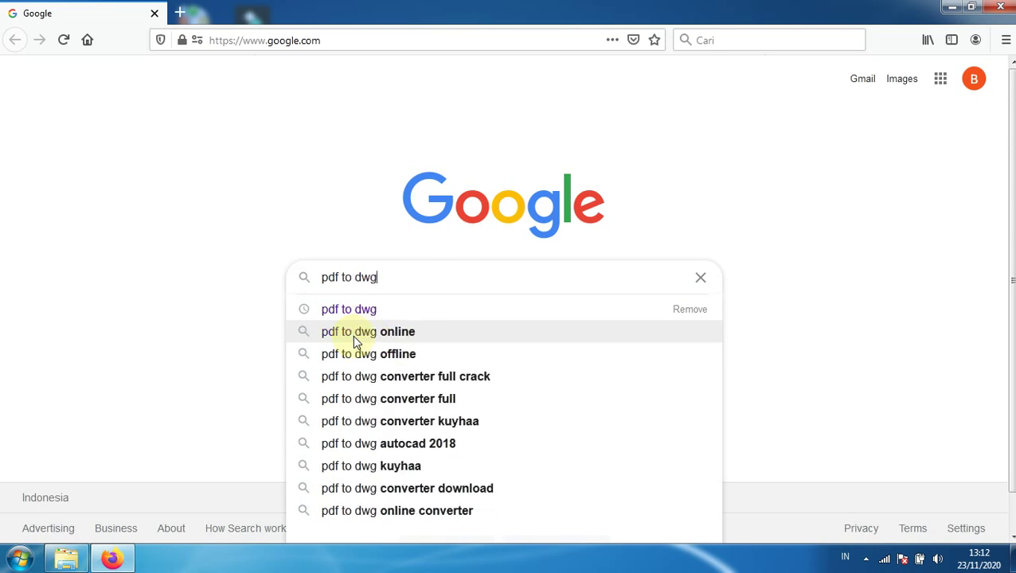
key("Return")
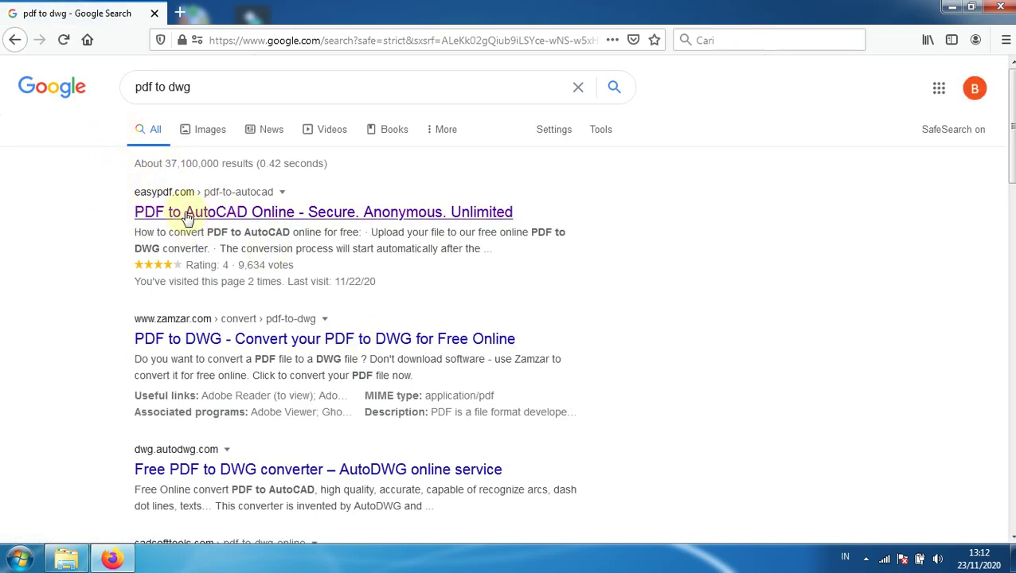
Look through the results and bring up link options for the easypdf PDF to AutoCAD converter
left_click(213, 221)
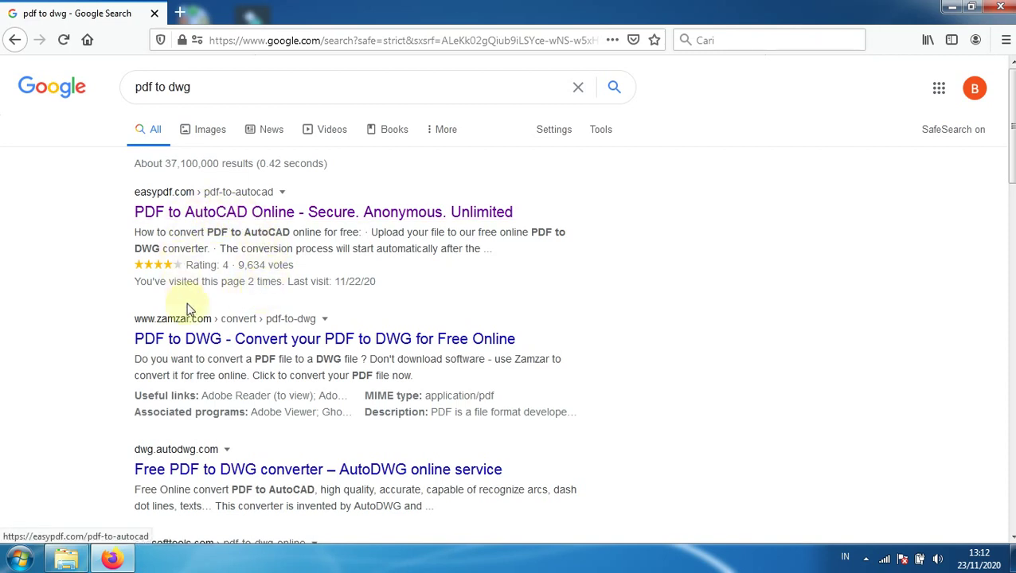
scroll(190, 308, "down", 2)
scroll(181, 368, "down", 2)
scroll(167, 342, "down", 2)
scroll(188, 358, "down", 1)
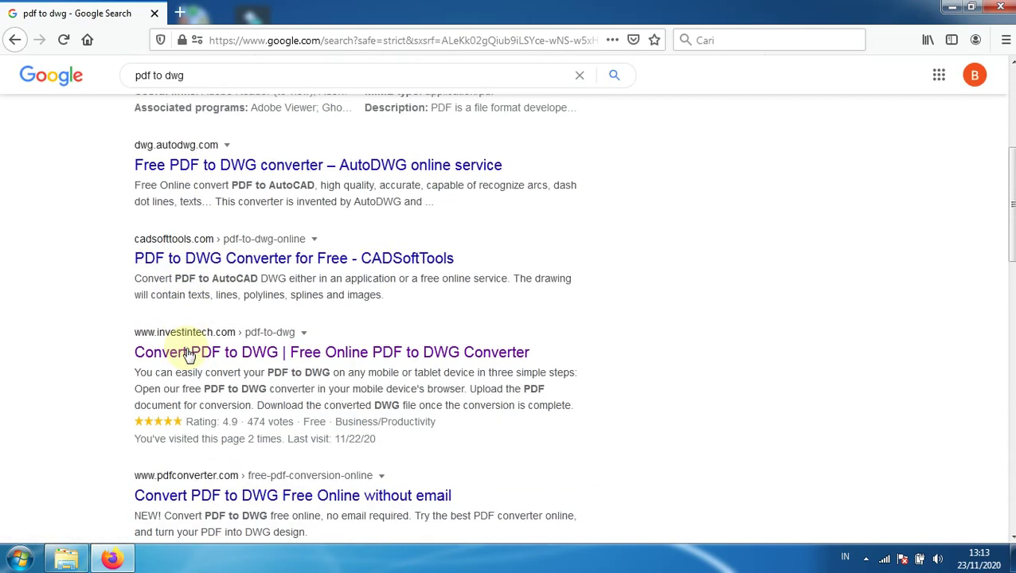
scroll(188, 356, "down", 2)
scroll(189, 356, "down", 4)
scroll(187, 350, "down", 1)
scroll(189, 359, "down", 3)
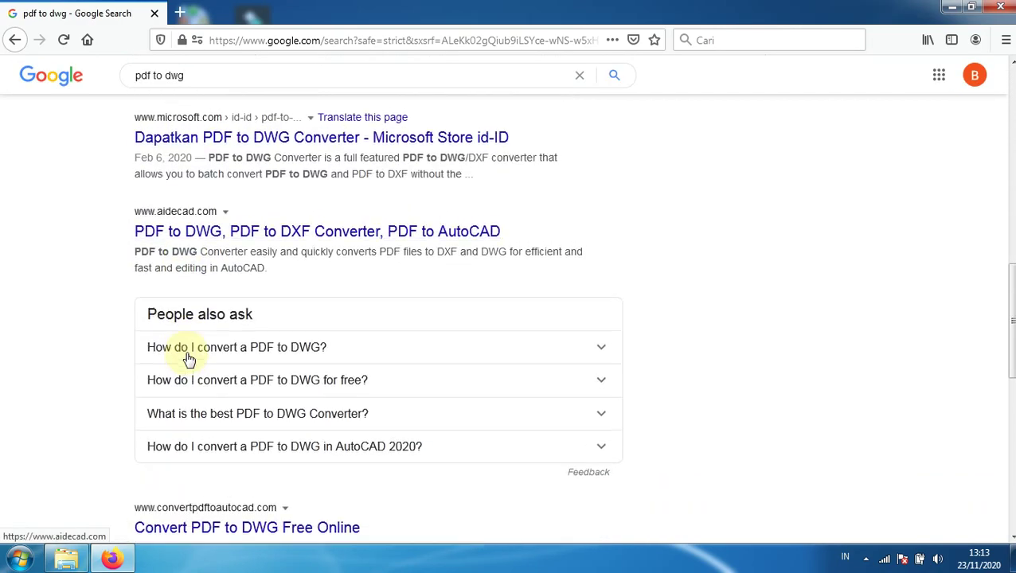
scroll(188, 355, "up", 6)
scroll(188, 318, "up", 6)
scroll(190, 350, "up", 3)
scroll(187, 342, "up", 2)
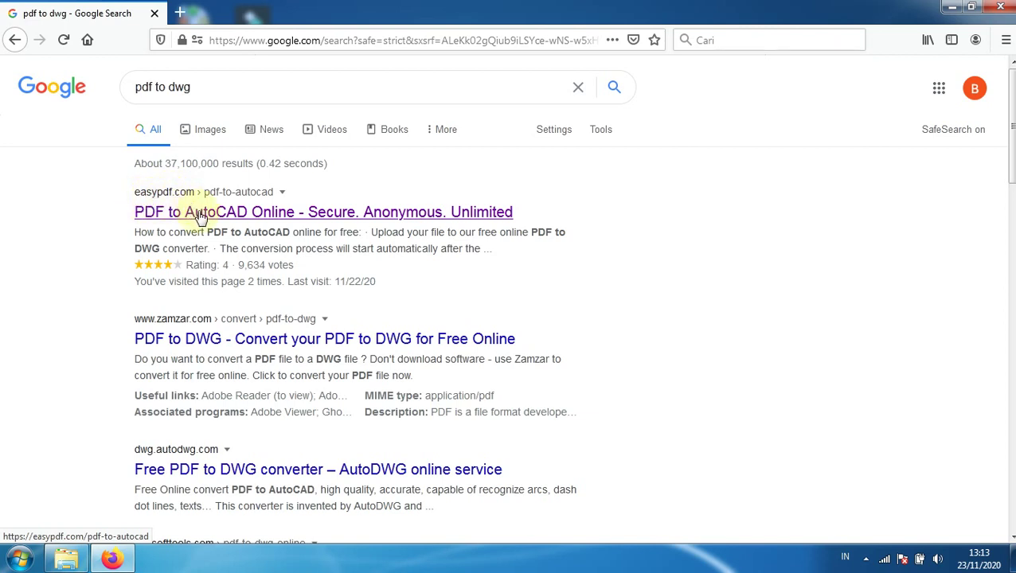
right_click(200, 214)
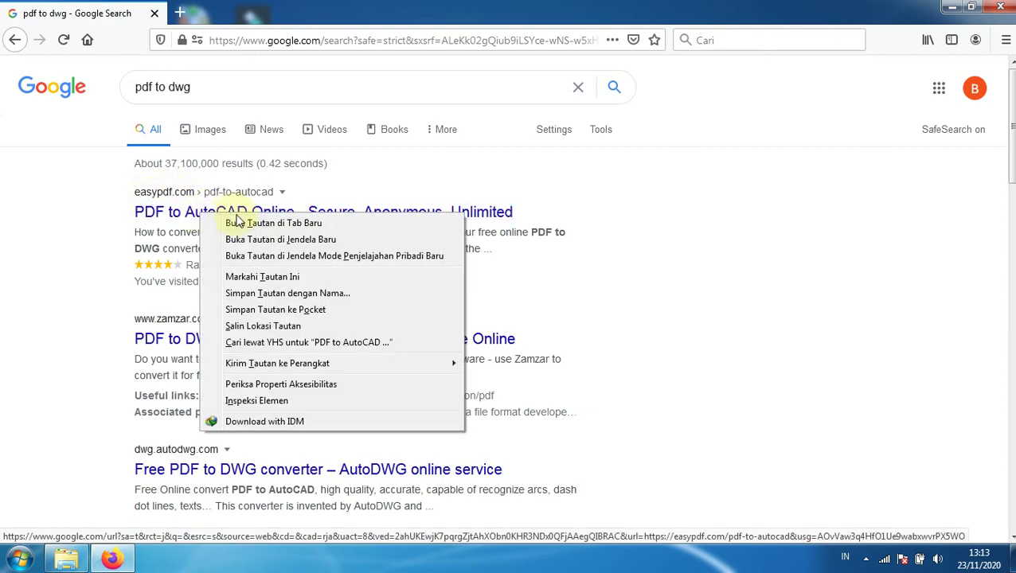
Open the easypdf PDF to AutoCAD result in a new tab, check it, and return to the results
left_click(244, 224)
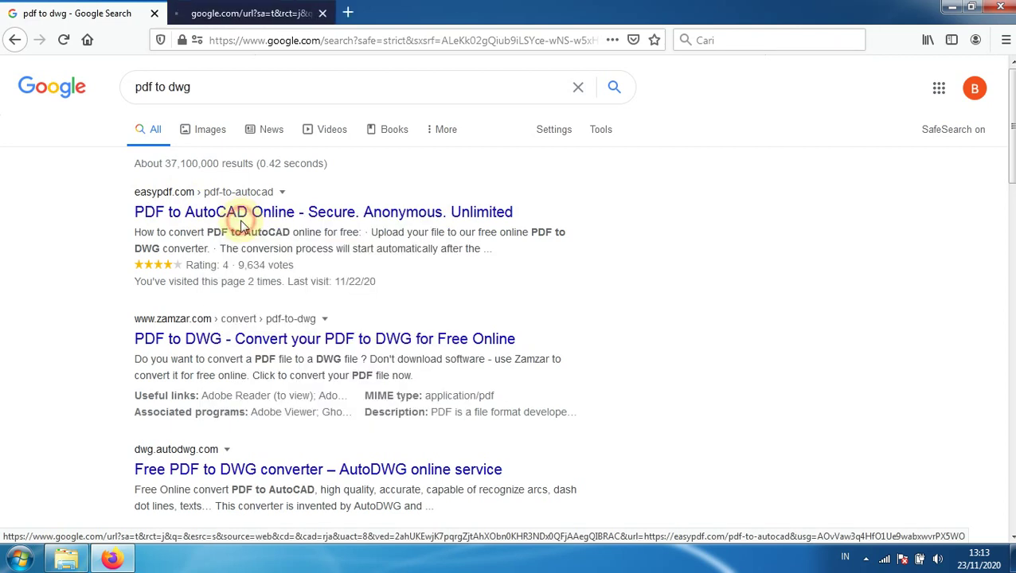
left_click(250, 9)
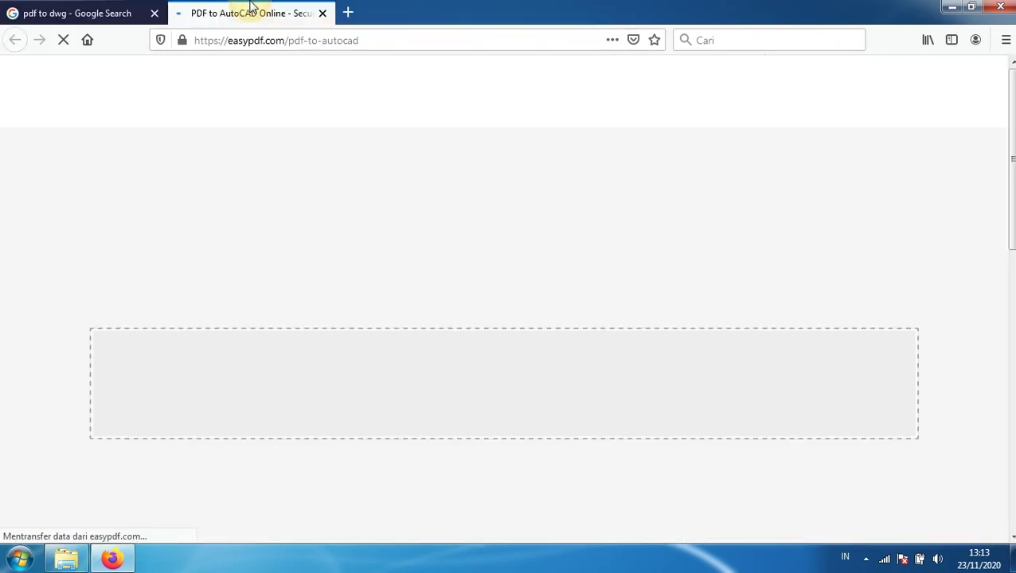
left_click(106, 7)
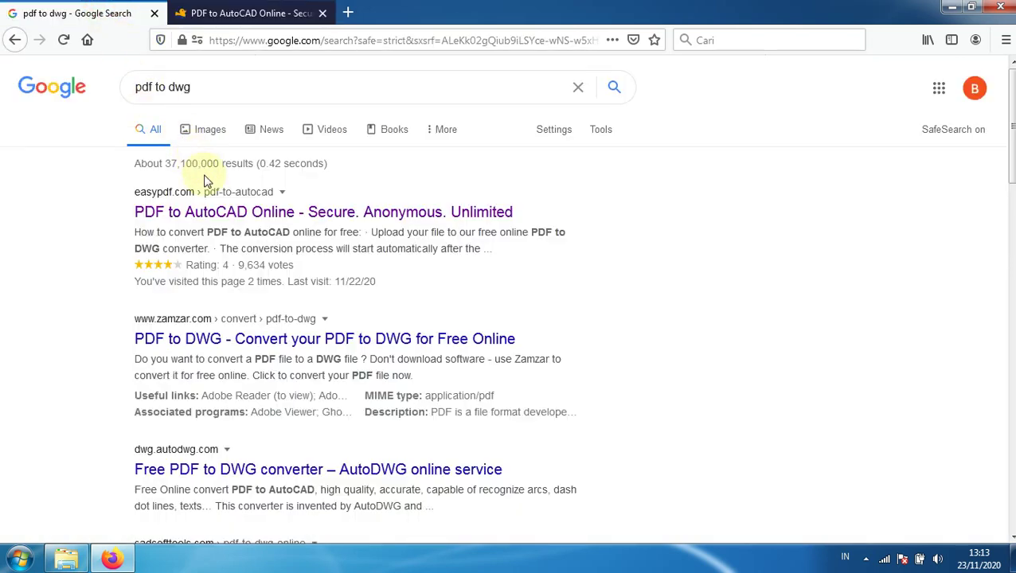
Browse down to the second page of 'pdf to dwg' results
scroll(218, 228, "down", 3)
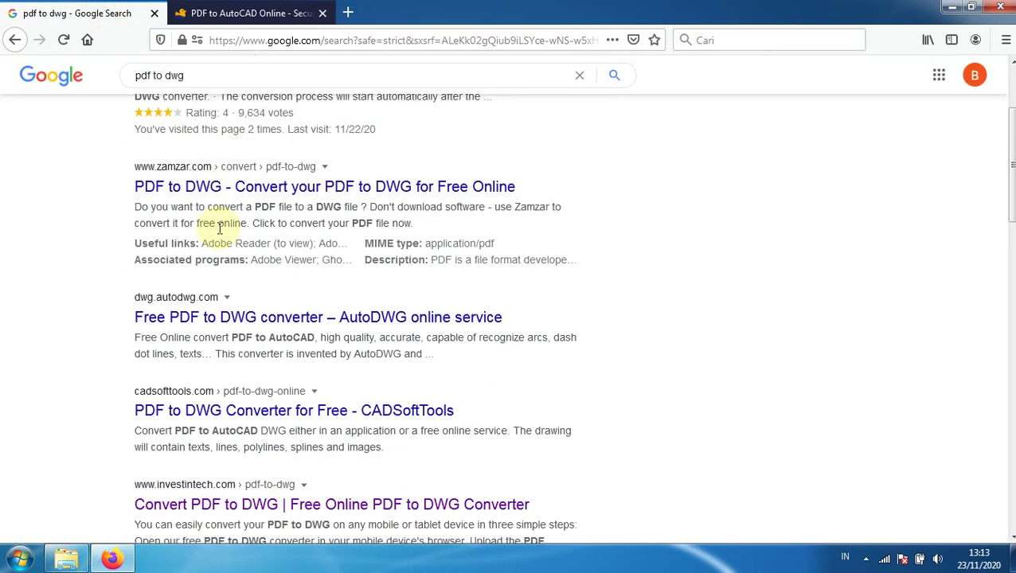
scroll(222, 234, "down", 2)
scroll(219, 237, "down", 2)
scroll(216, 184, "down", 2)
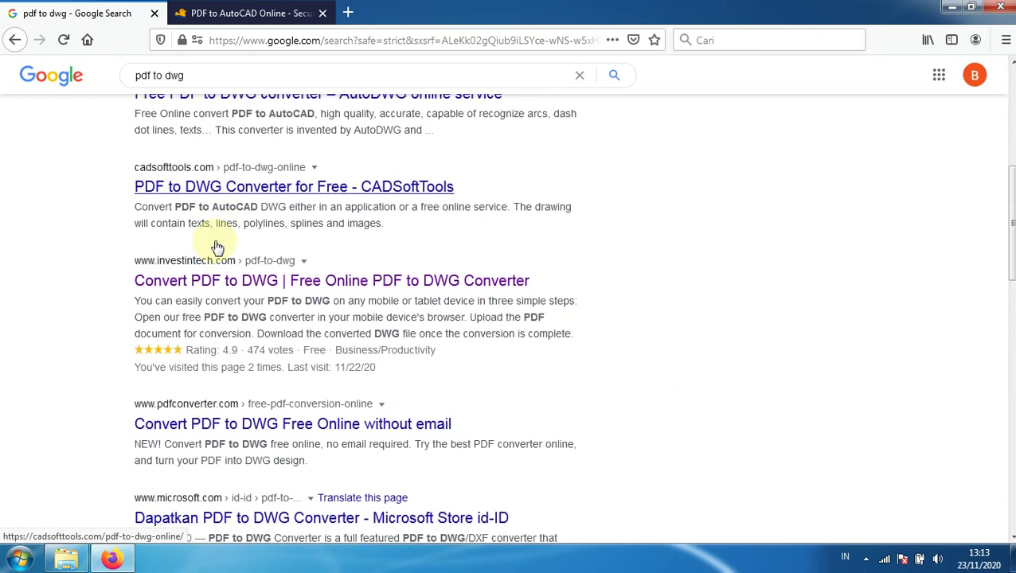
scroll(216, 270, "down", 3)
scroll(215, 296, "down", 3)
scroll(213, 292, "down", 1)
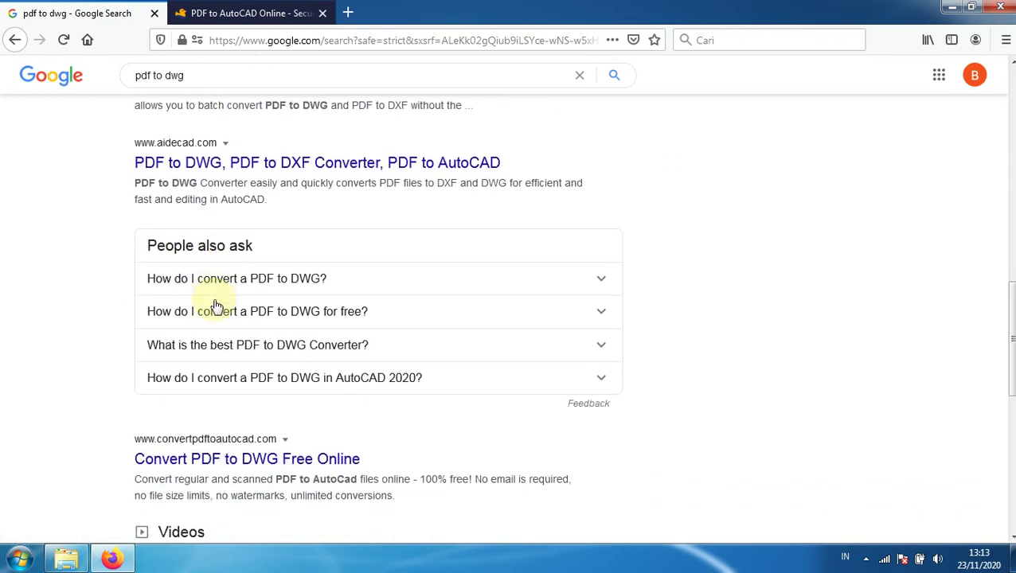
scroll(217, 302, "down", 2)
scroll(220, 313, "down", 4)
scroll(220, 314, "down", 1)
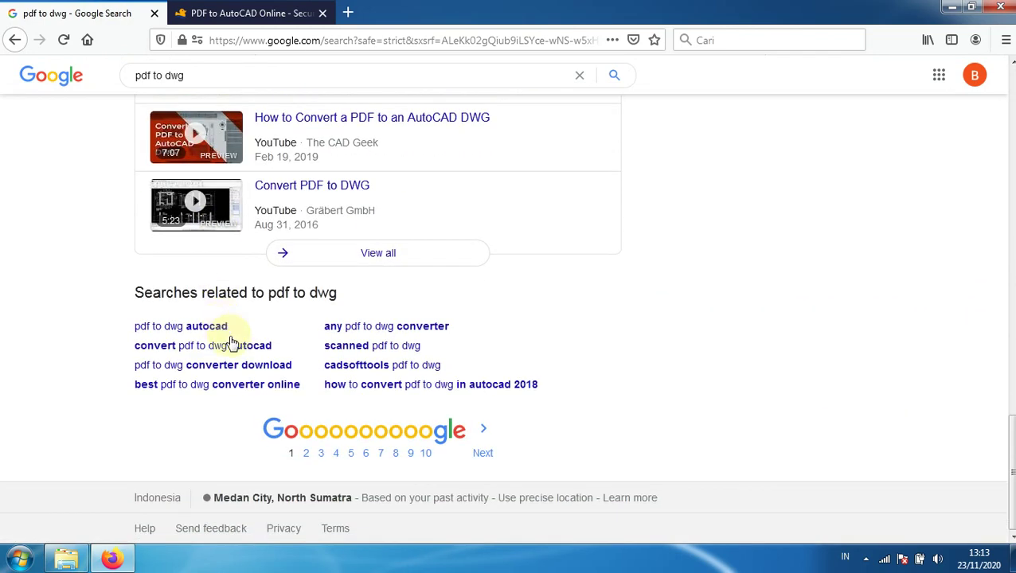
left_click(307, 455)
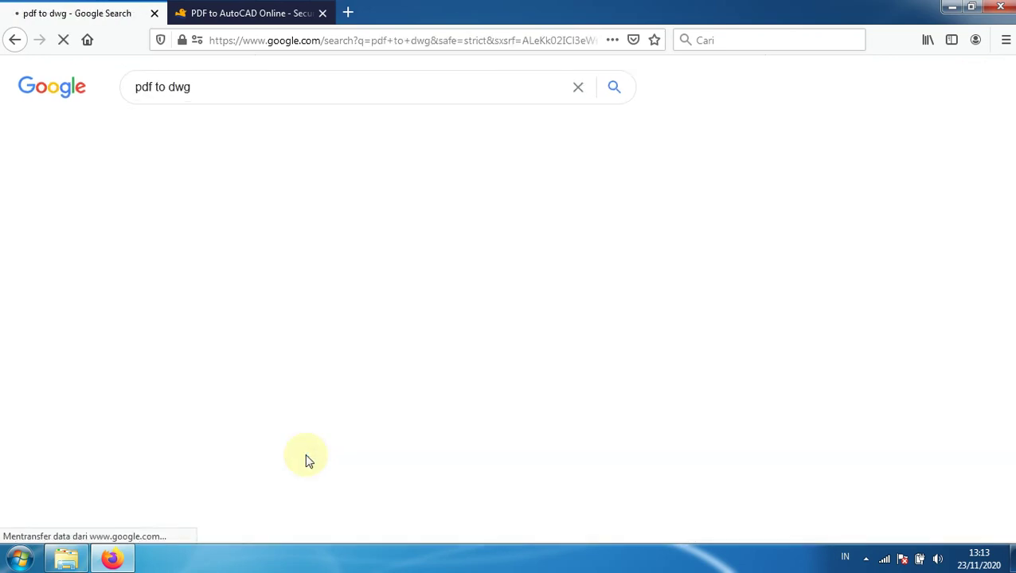
scroll(280, 330, "down", 4)
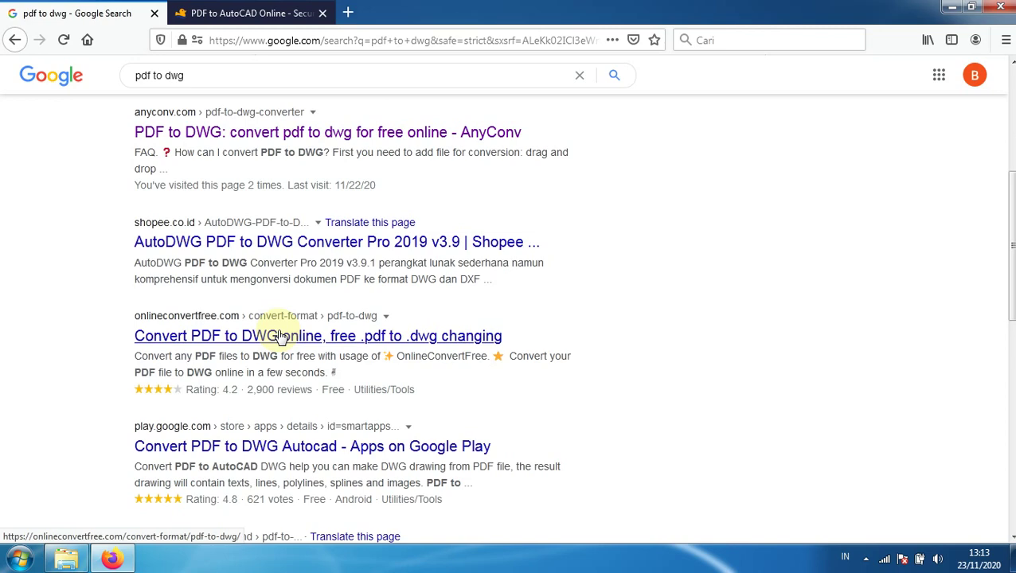
scroll(280, 337, "down", 1)
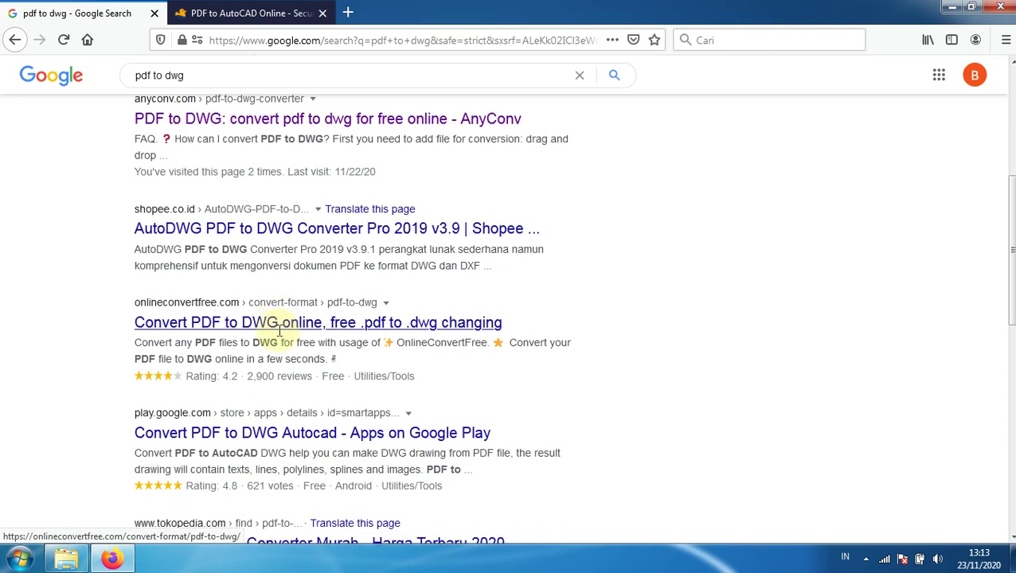
scroll(262, 335, "up", 1)
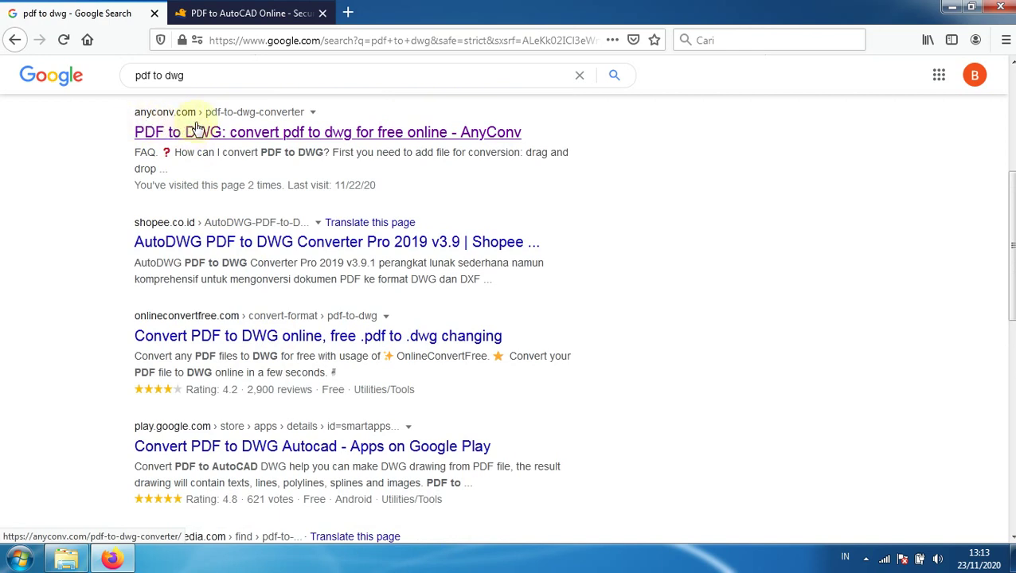
Open the AnyConv PDF to DWG converter result in a new tab and view it
right_click(182, 135)
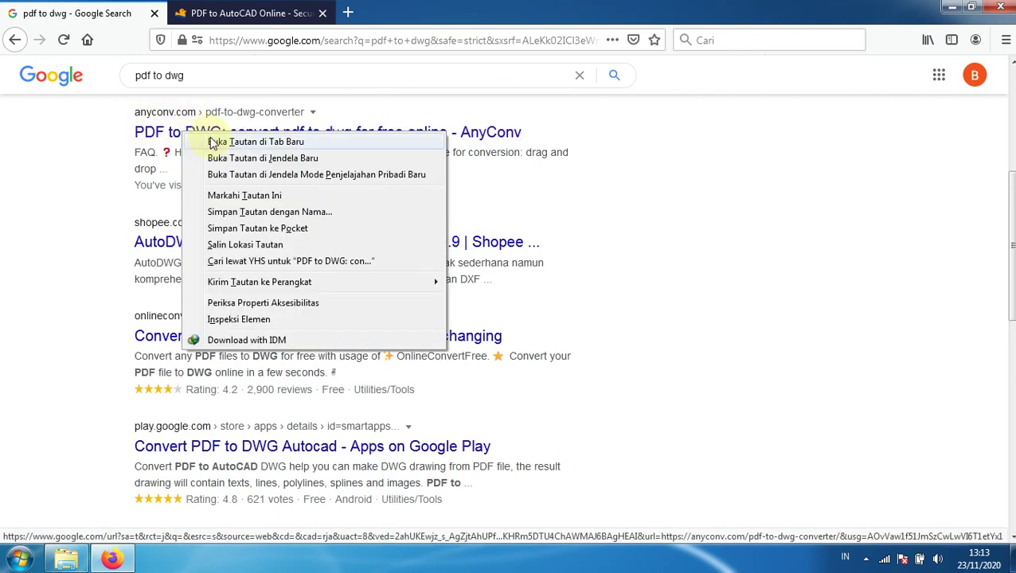
left_click(211, 141)
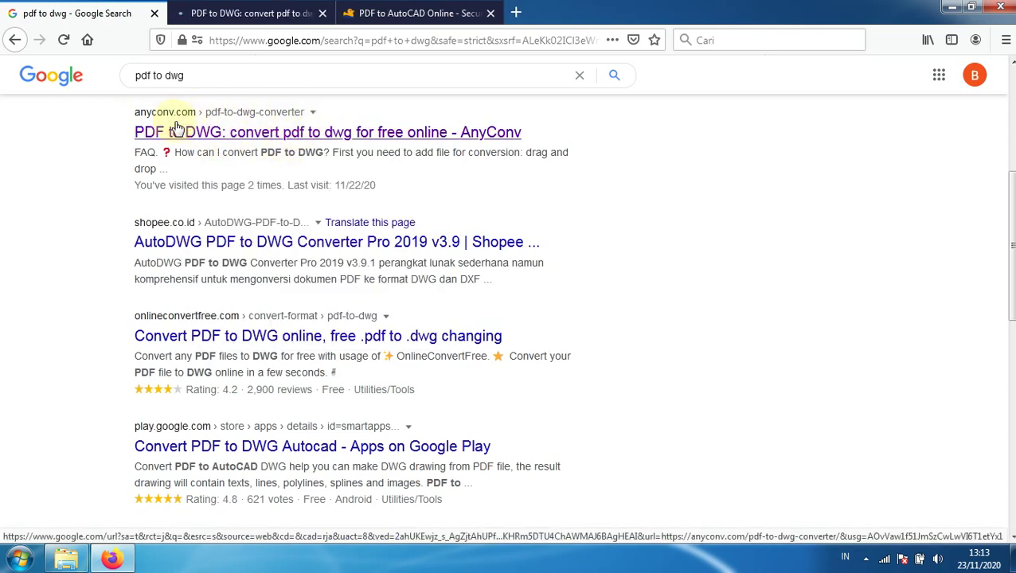
left_click(233, 6)
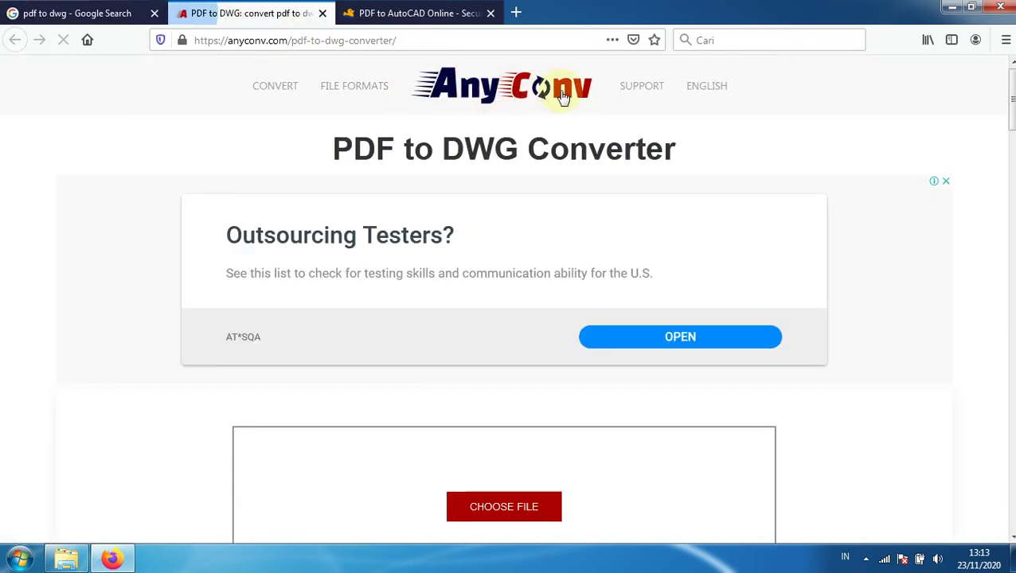
Compare the easyPDF and AnyConv tabs and show AnyConv's converter categories list
left_click(406, 8)
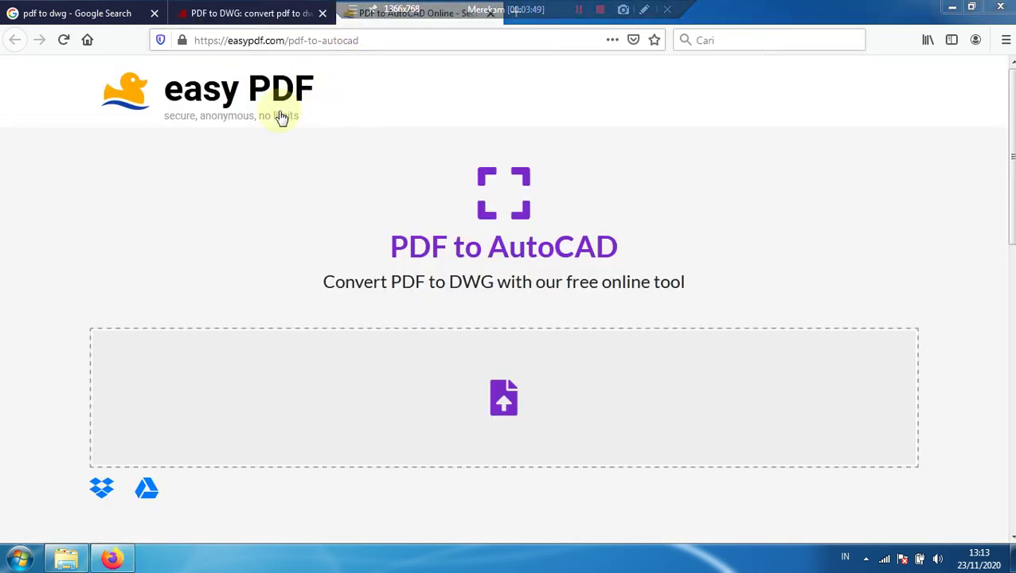
left_click(249, 8)
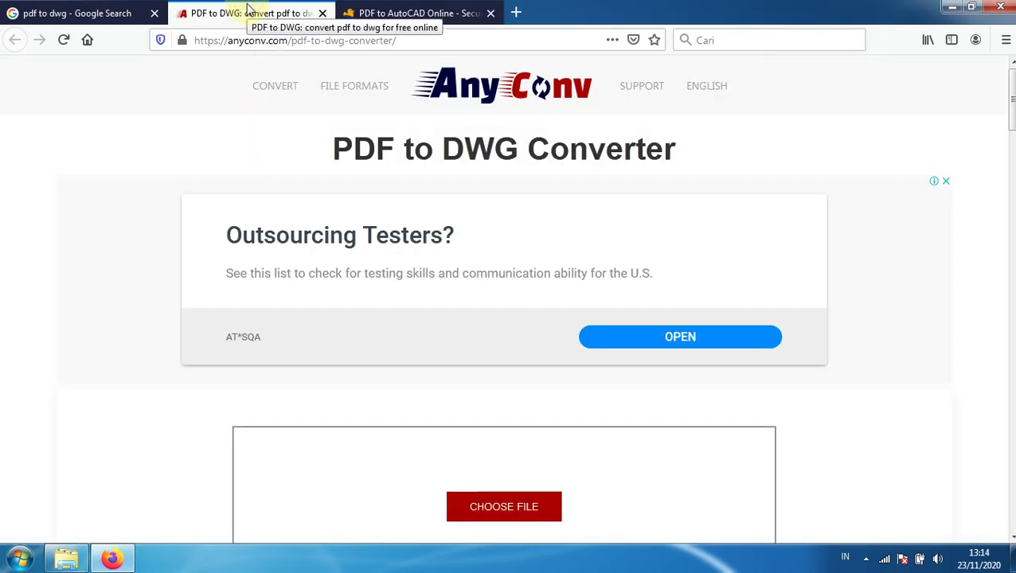
left_click(261, 111)
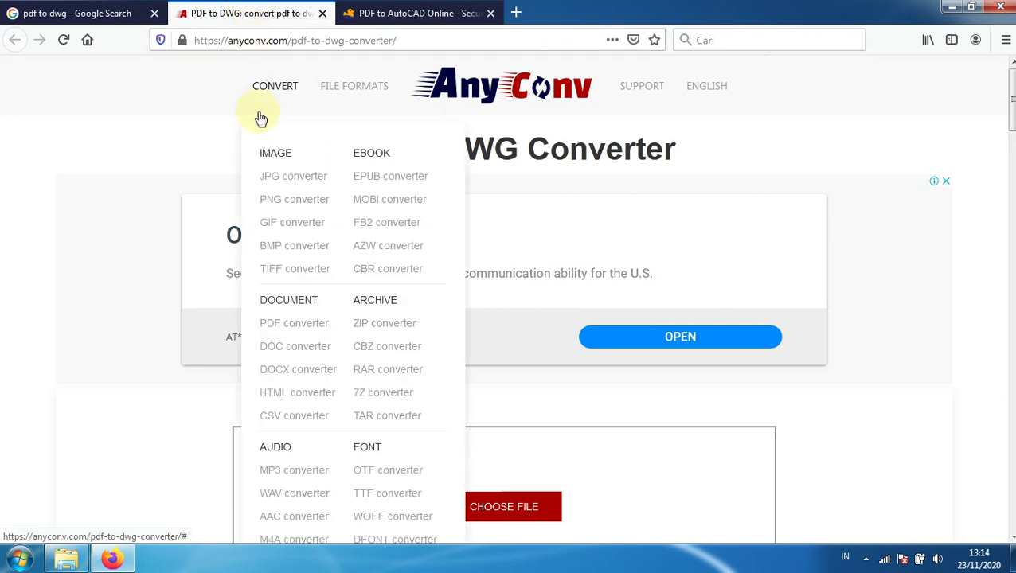
left_click(875, 154)
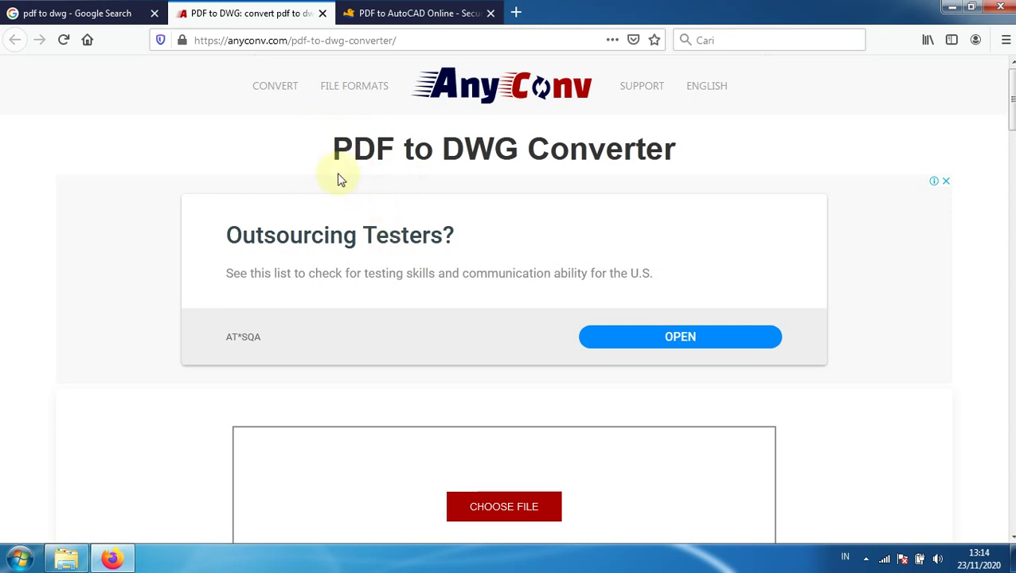
left_click(286, 100)
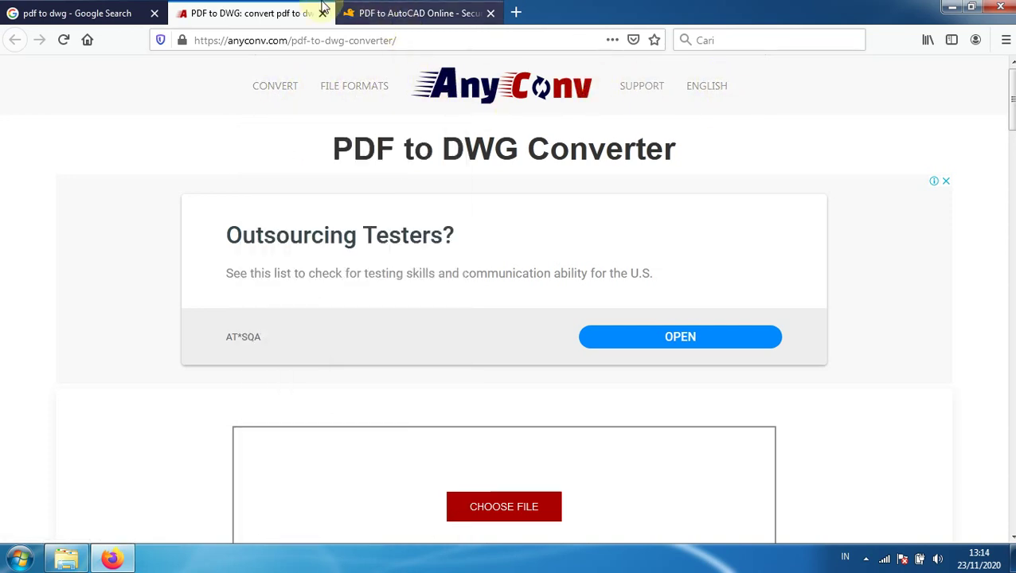
Detach the easyPDF page into its own window, close it, and go back to the 'pdf to dwg' results
left_click(395, 13)
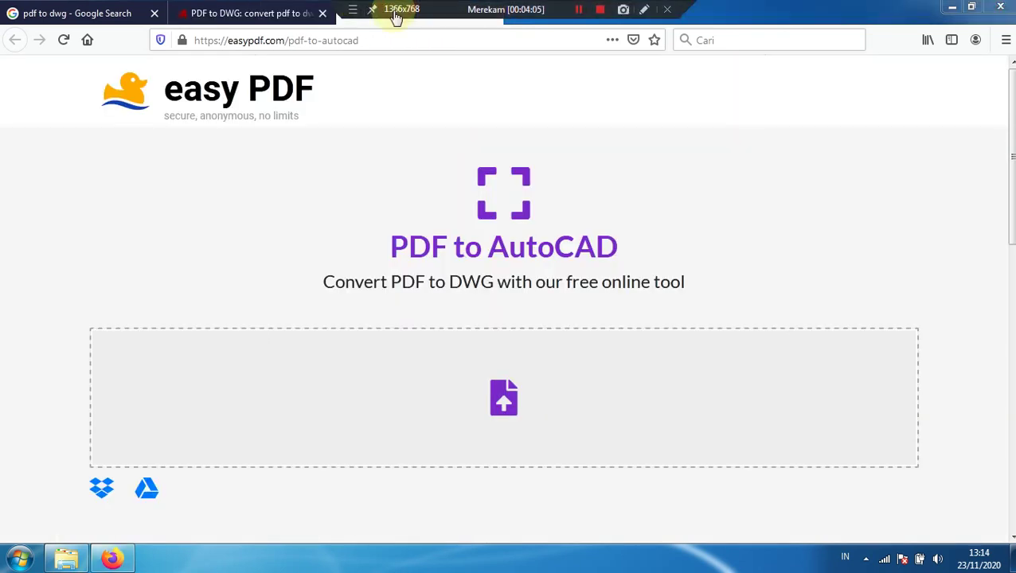
left_click_drag(395, 13, 243, 190)
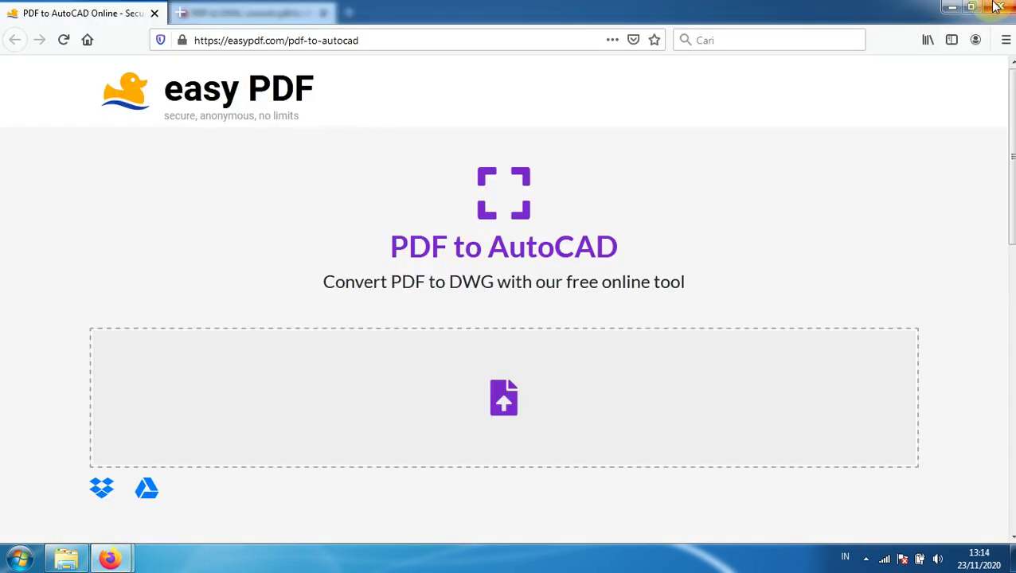
scroll(734, 191, "down", 2)
scroll(734, 195, "down", 2)
scroll(732, 195, "down", 2)
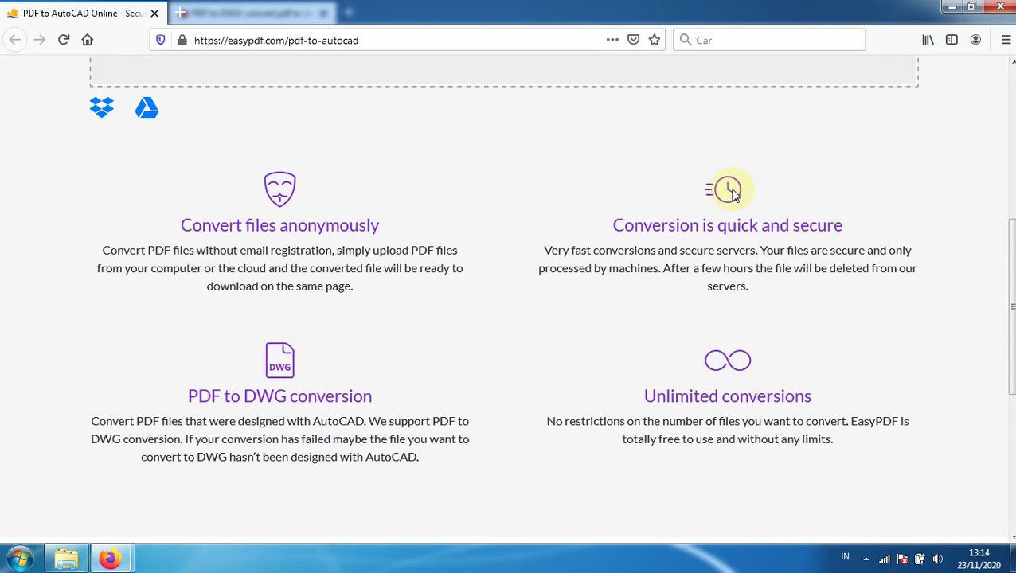
scroll(732, 195, "up", 3)
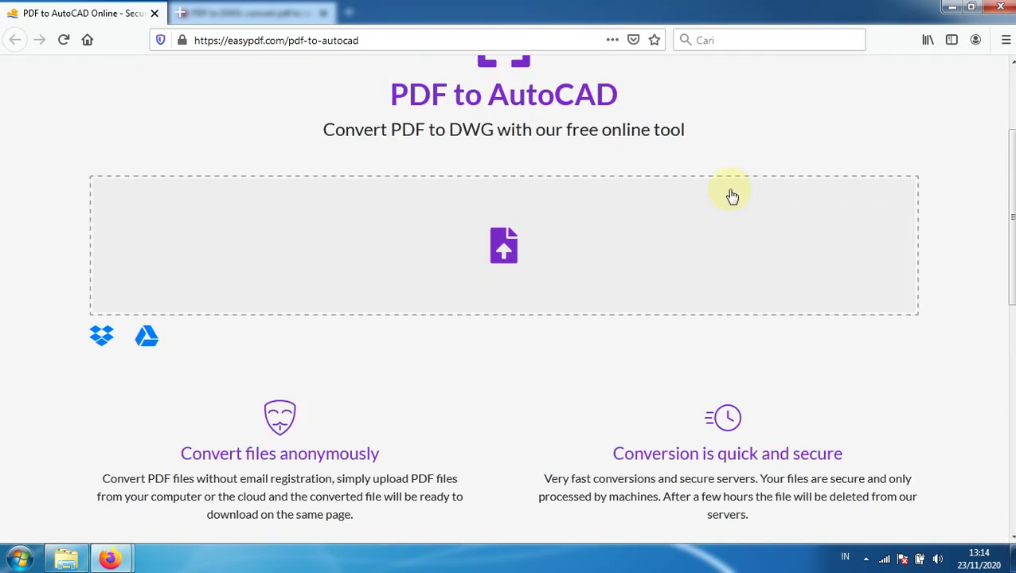
scroll(730, 196, "up", 2)
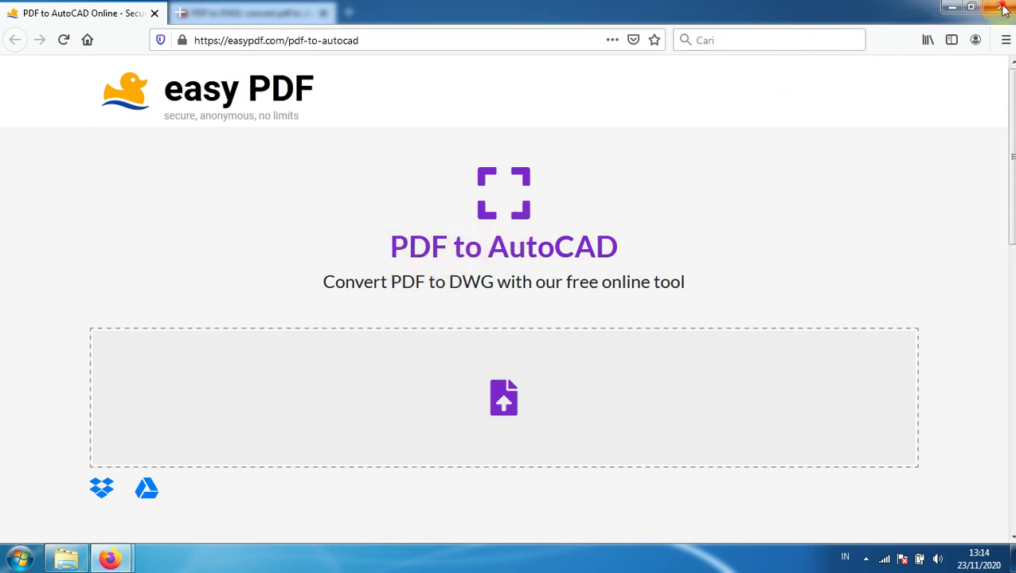
key("ctrl+w")
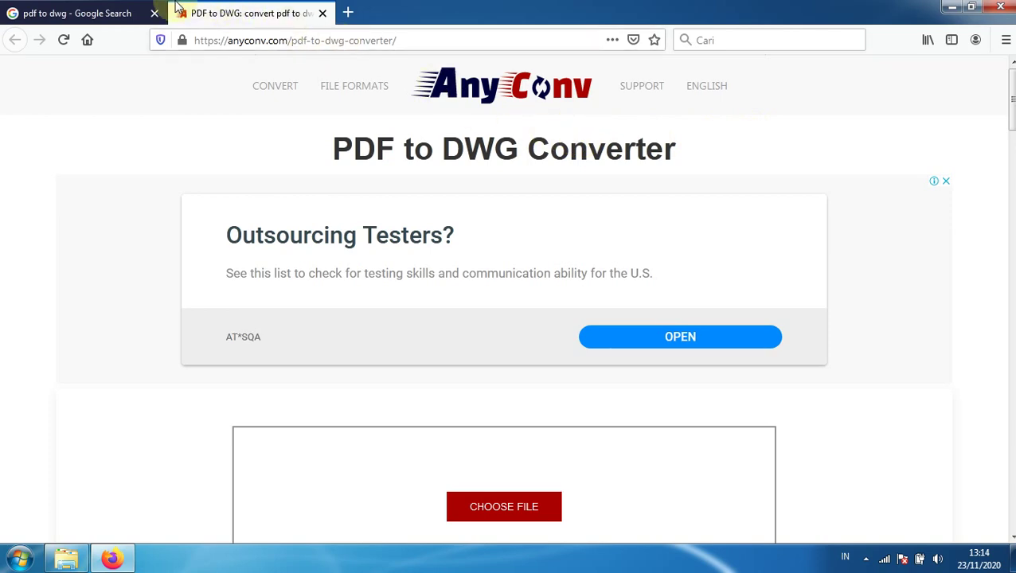
left_click(70, 11)
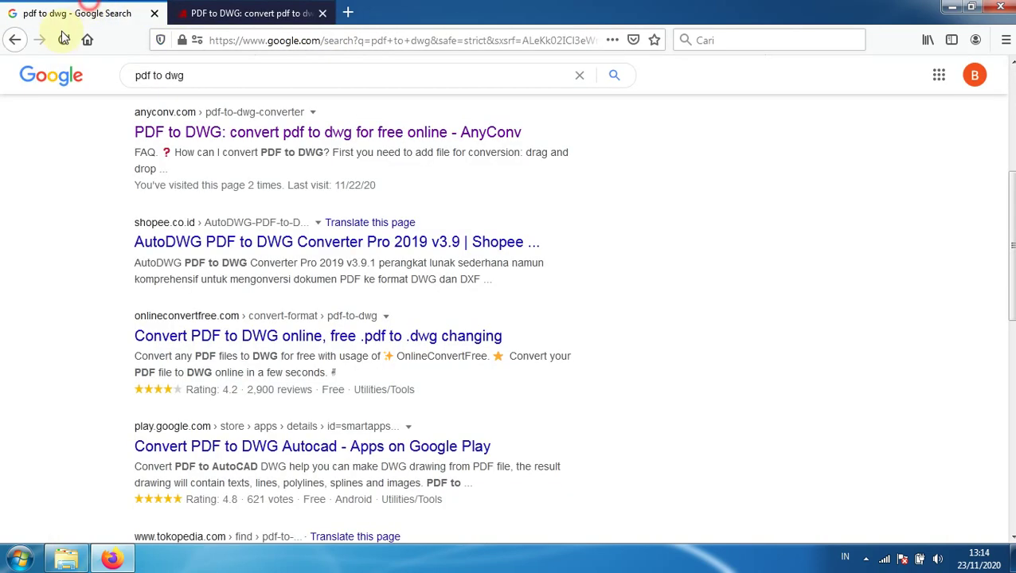
left_click(15, 39)
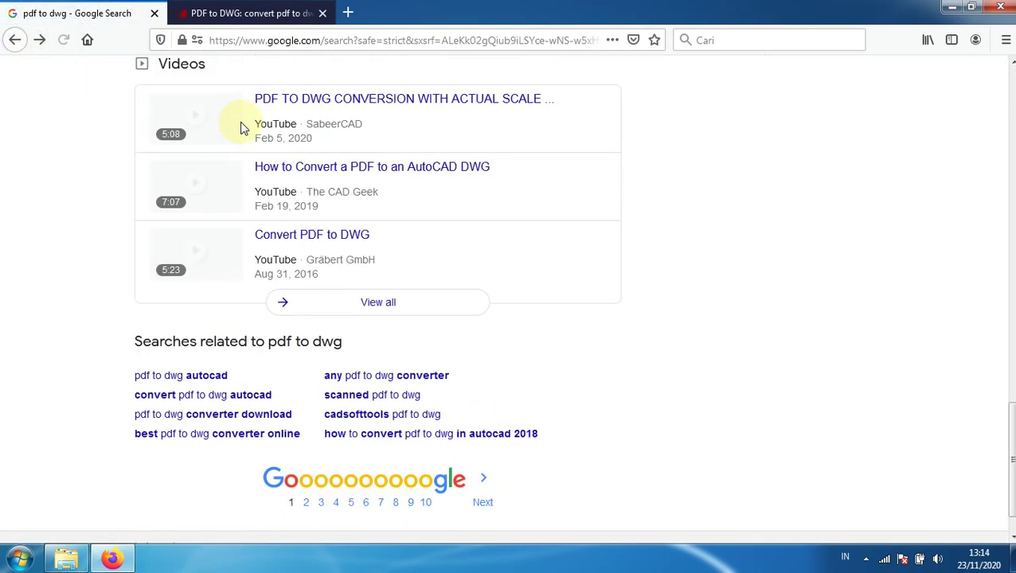
Reopen the easypdf.com PDF to AutoCAD result in a new tab and switch to it
scroll(243, 127, "up", 10)
scroll(245, 152, "up", 3)
scroll(248, 179, "up", 5)
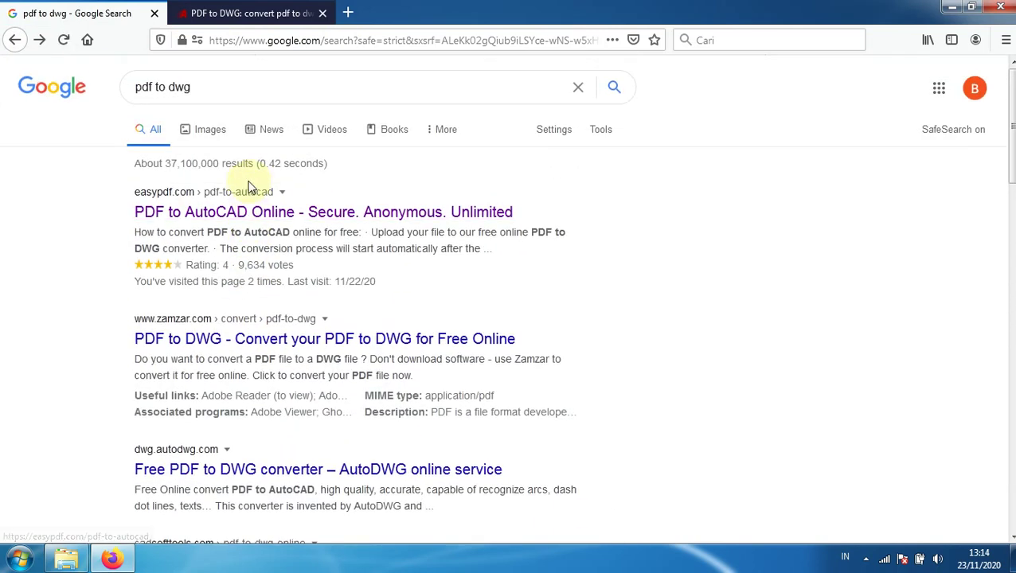
left_click(195, 215)
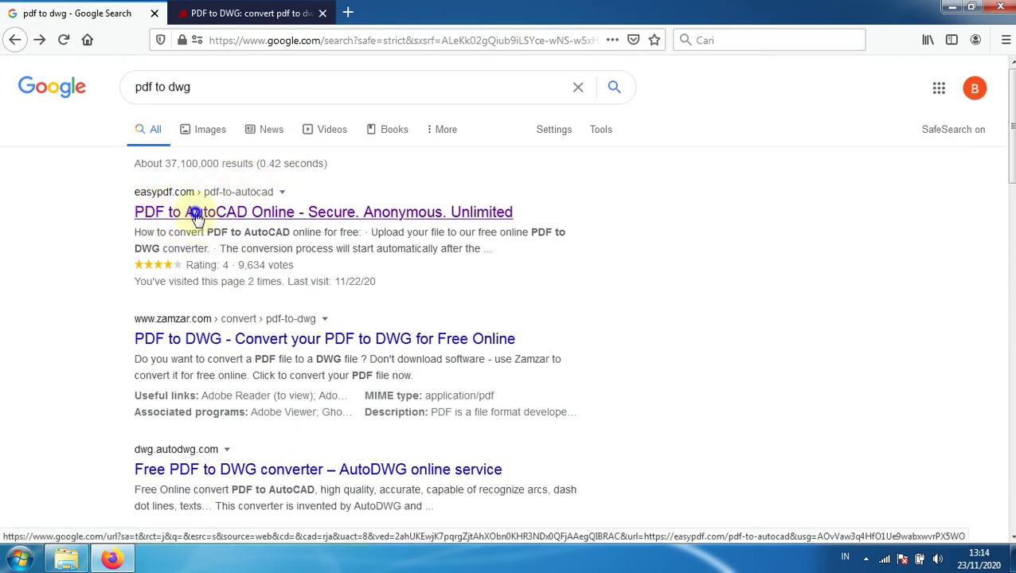
left_click(182, 221)
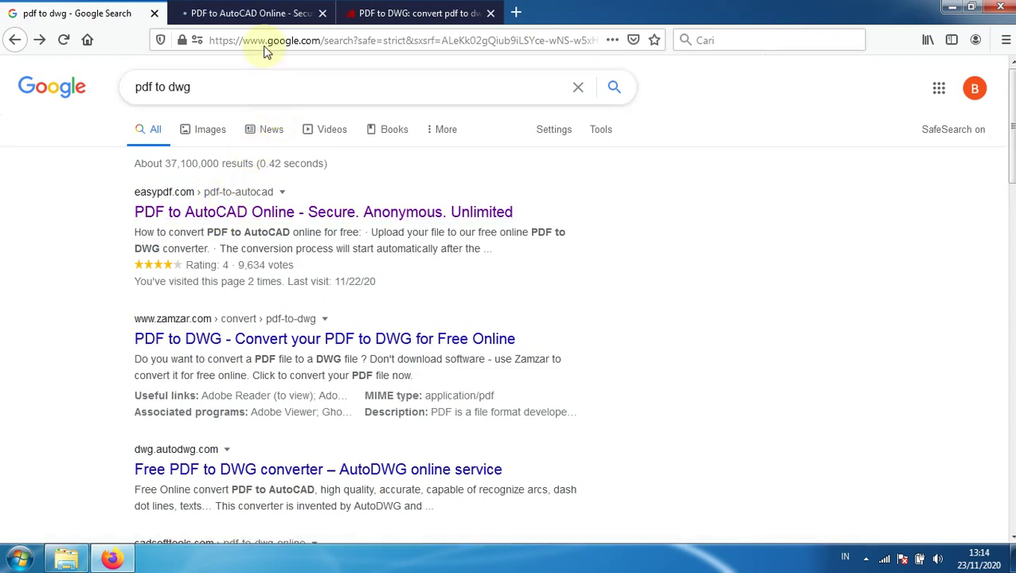
left_click(251, 13)
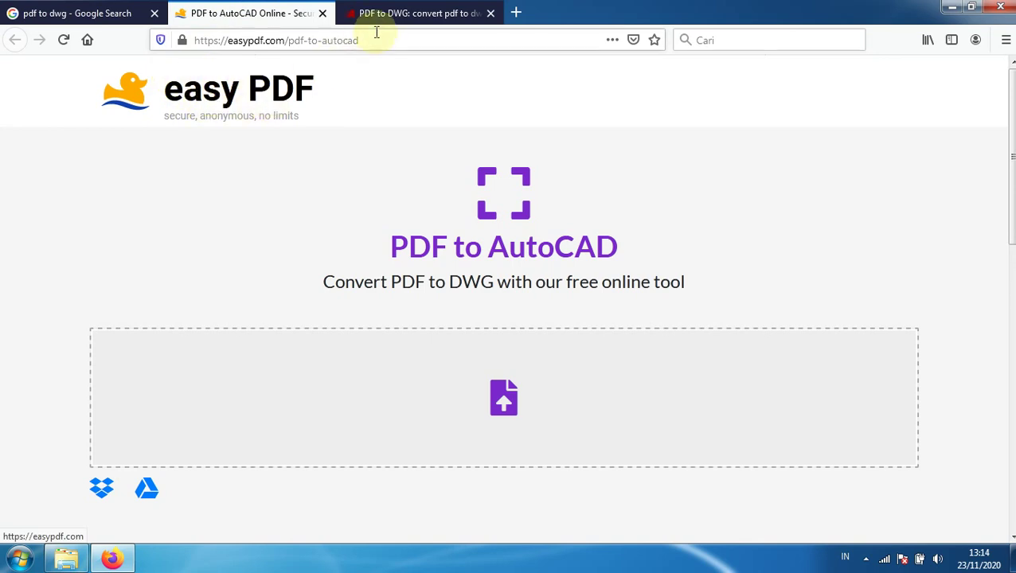
left_click(412, 13)
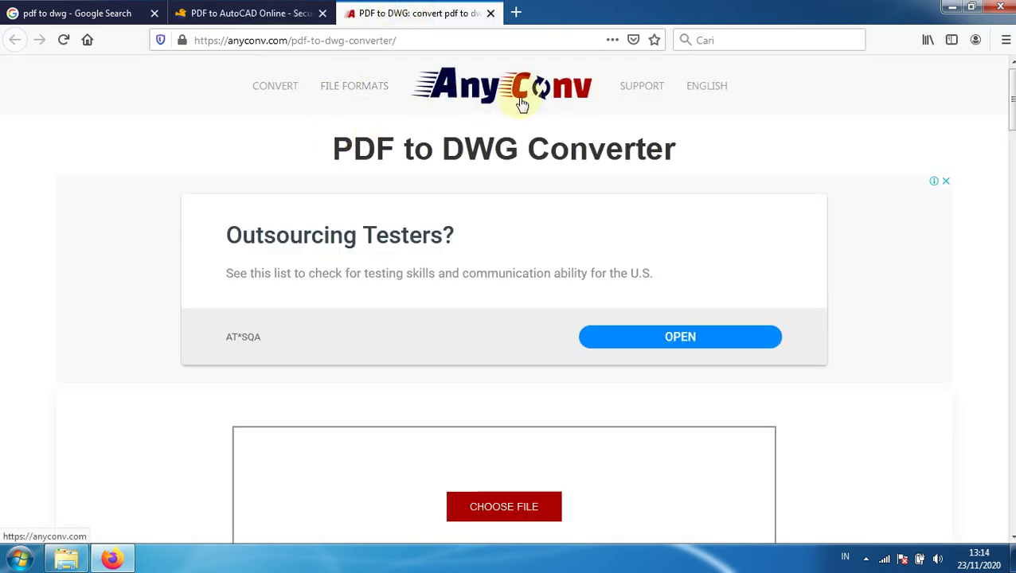
left_click(274, 12)
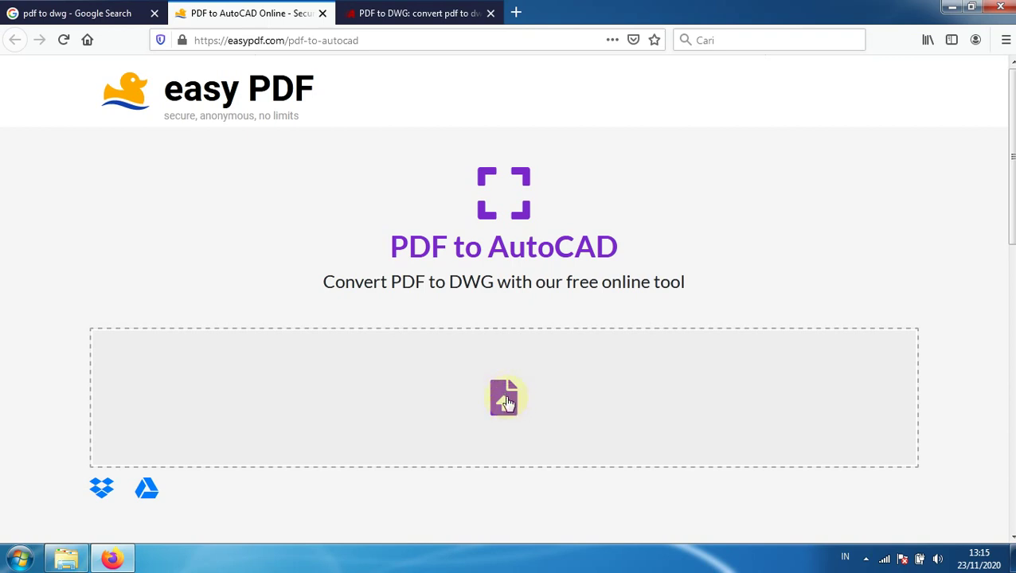
Upload Gambar Potongan Rumah PDF from Local Disk (D:) to easyPDF's PDF to AutoCAD converter
left_click(508, 402)
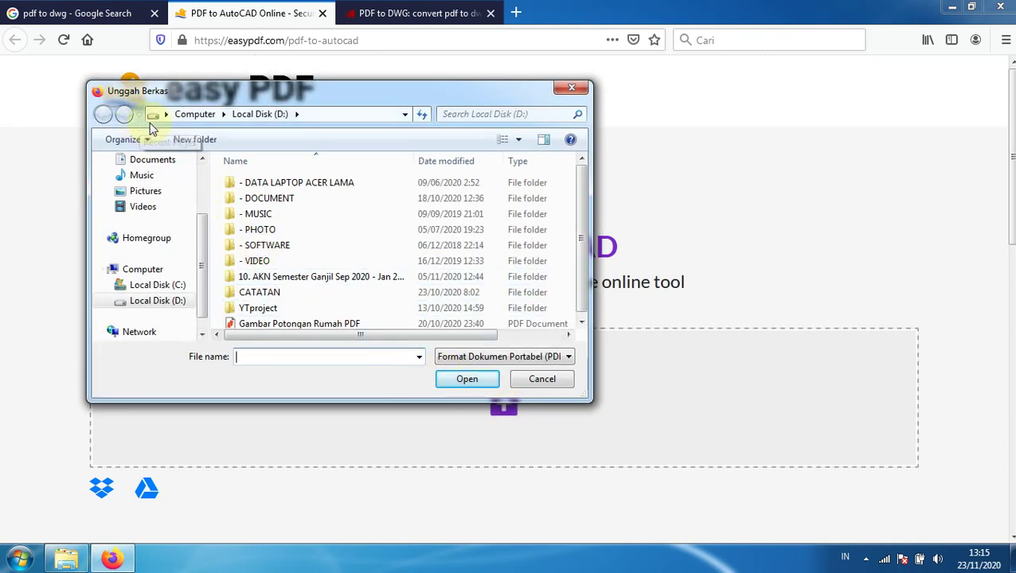
left_click_drag(268, 91, 534, 94)
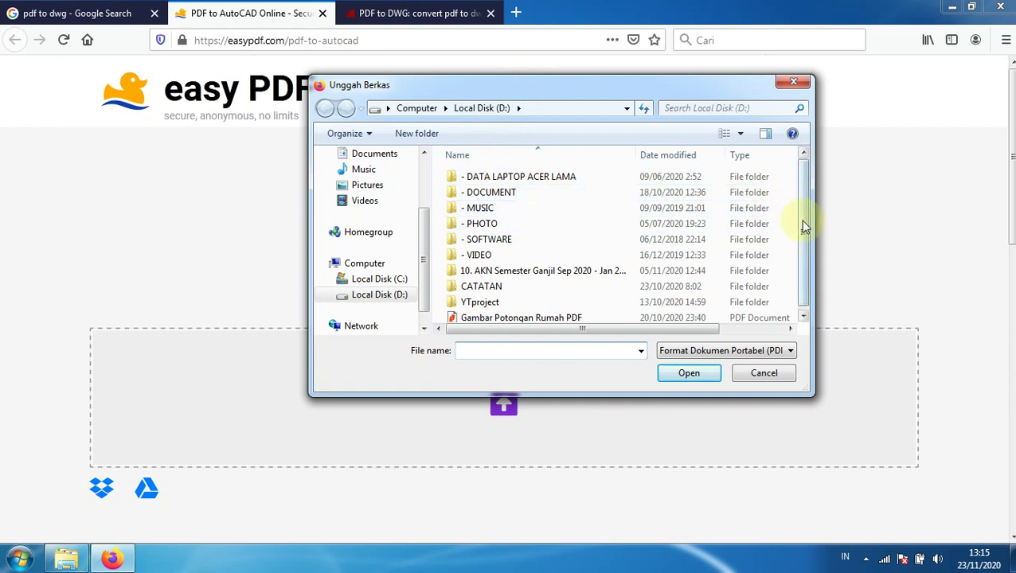
mouse_move(804, 224)
left_mouse_down()
mouse_move(805, 246)
mouse_move(556, 134)
left_mouse_up()
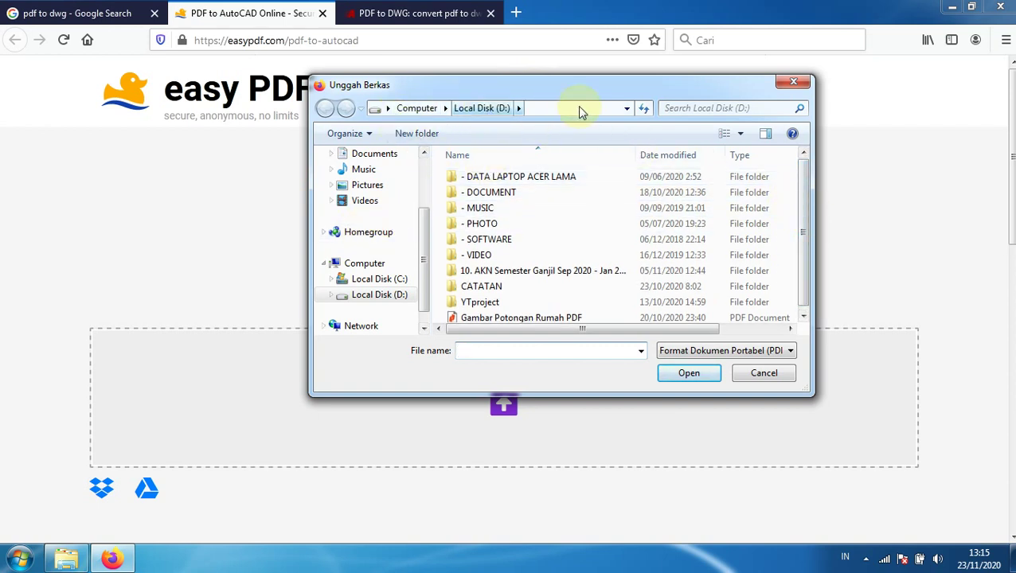
left_click(804, 315)
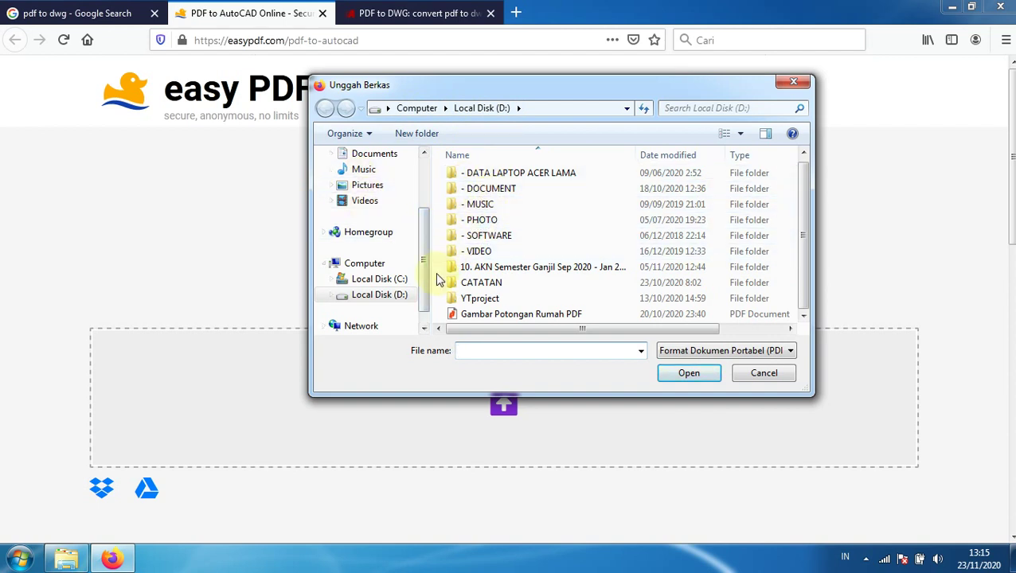
left_click(516, 320)
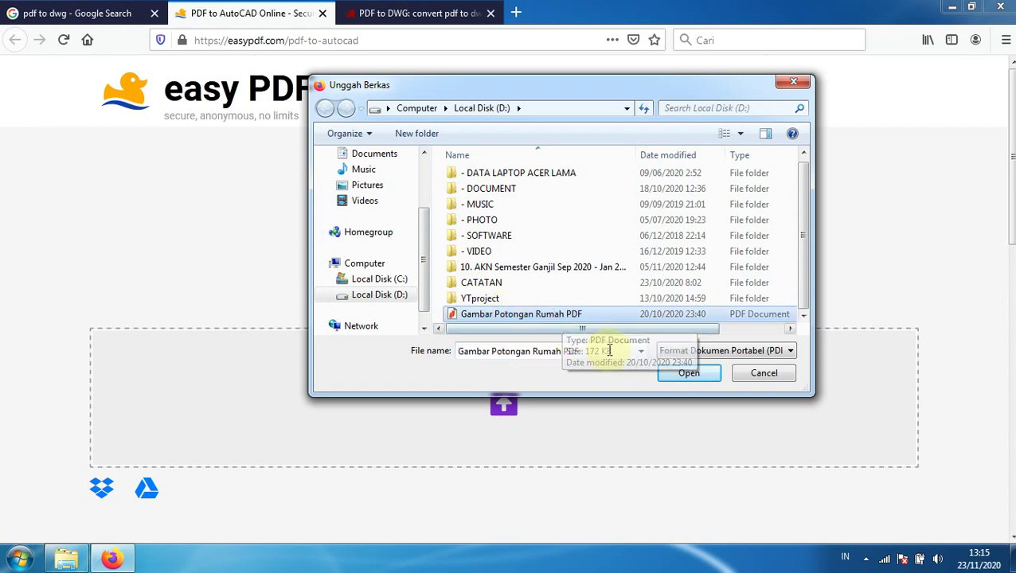
left_click(689, 373)
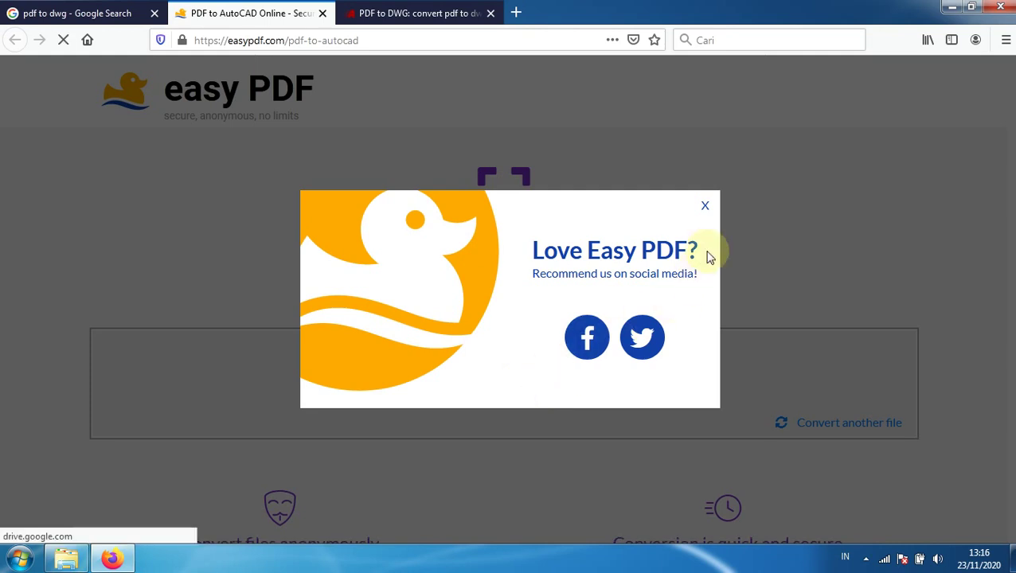
Dismiss the Love Easy PDF popup and save 'Gambar Potongan Rumah PDF.dwg' through Firefox
left_click(707, 207)
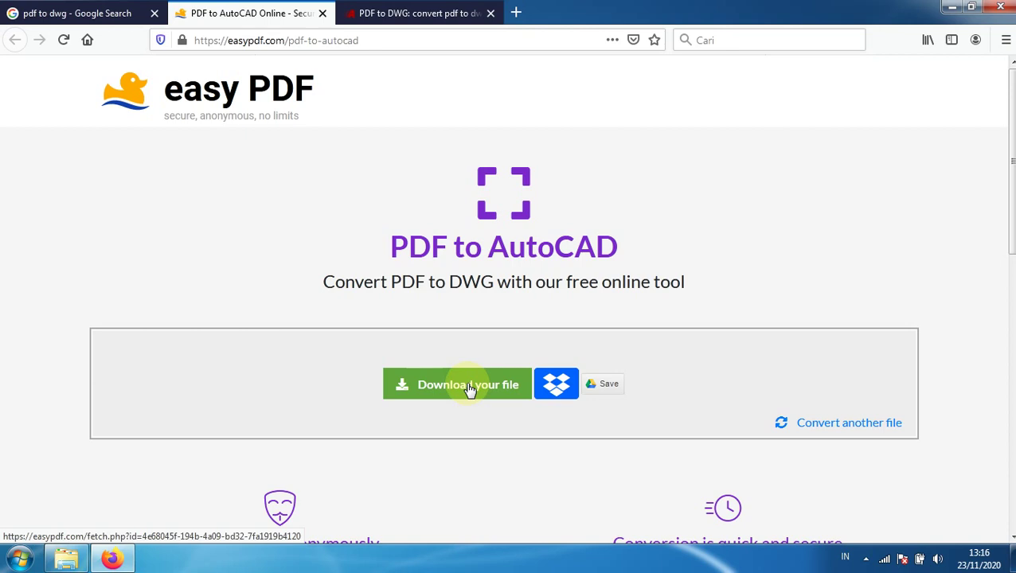
left_click(470, 388)
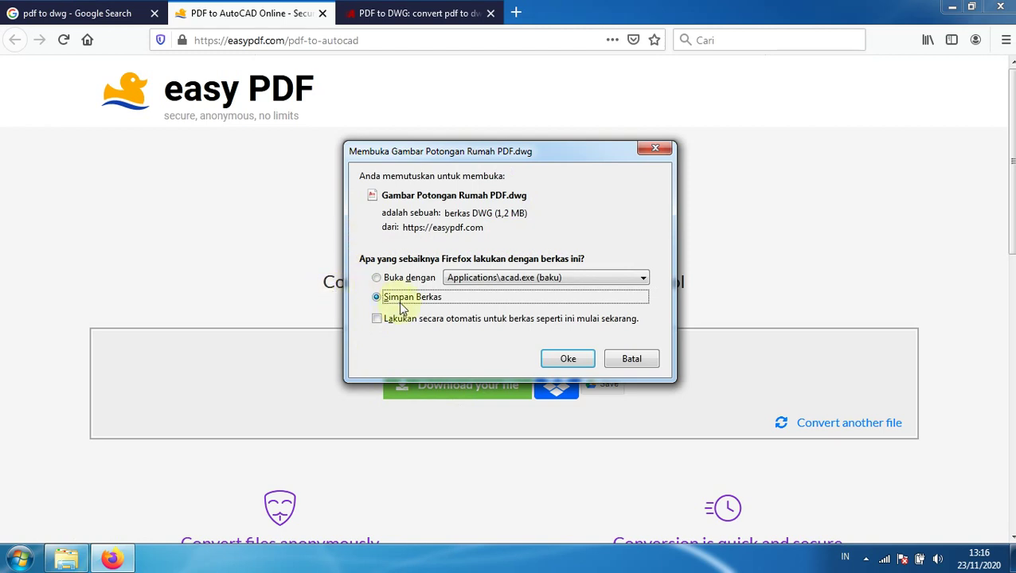
left_click(564, 360)
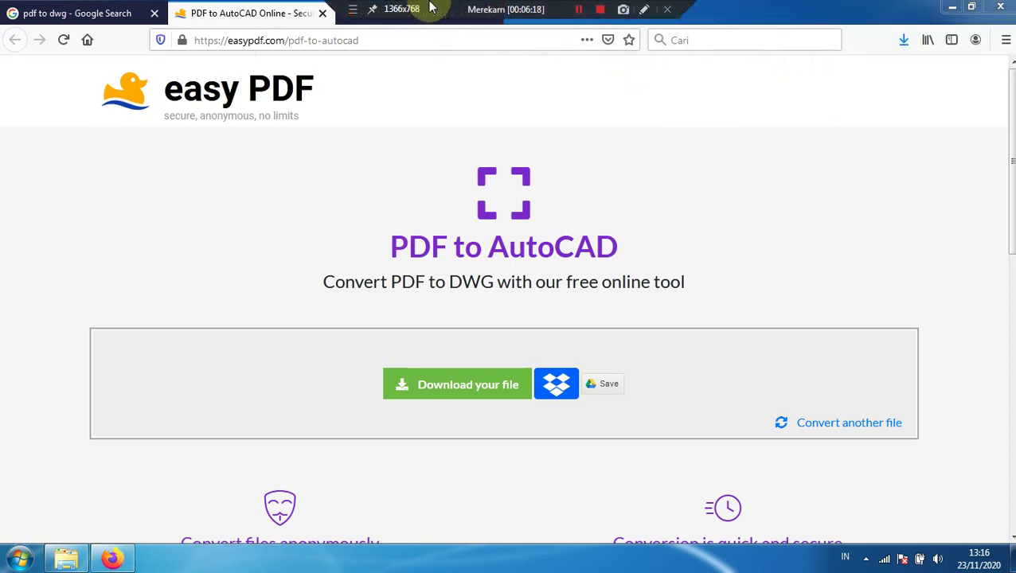
On the AnyConv tab, upload the 172.8 KB Gambar Potongan Rumah PDF file
left_click(371, 16)
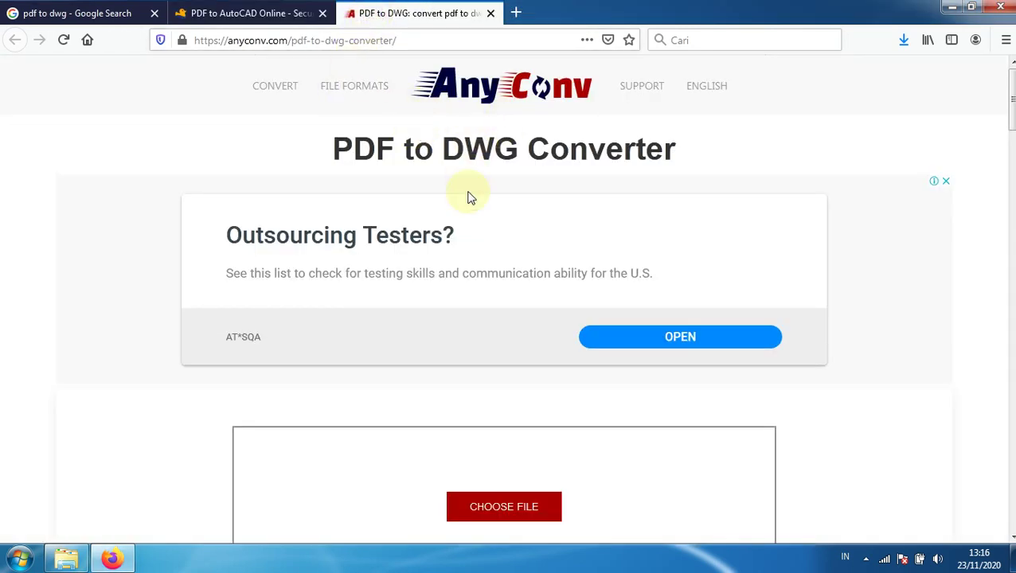
scroll(536, 273, "down", 1)
scroll(532, 273, "down", 2)
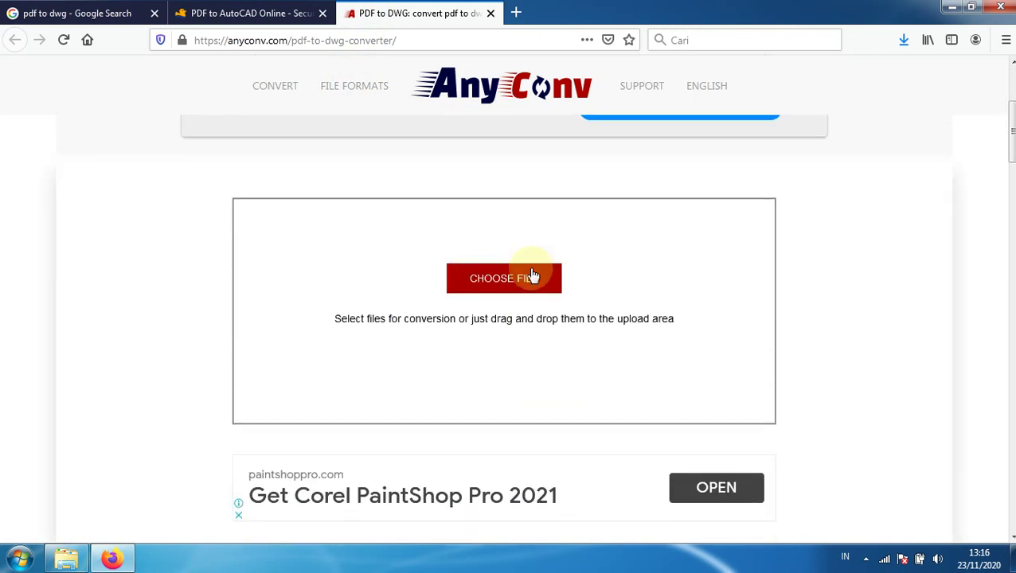
scroll(530, 271, "up", 3)
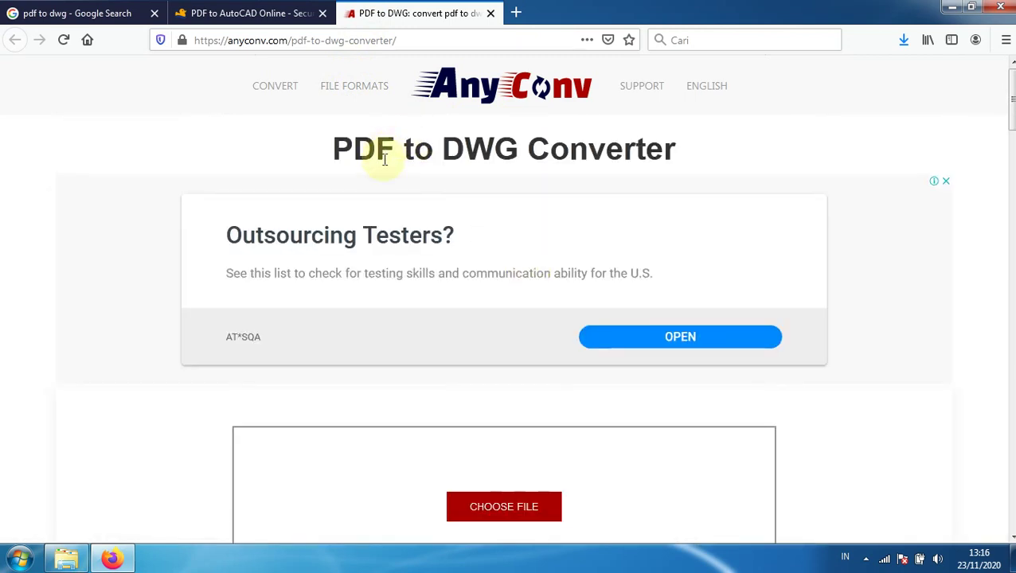
mouse_move(275, 86)
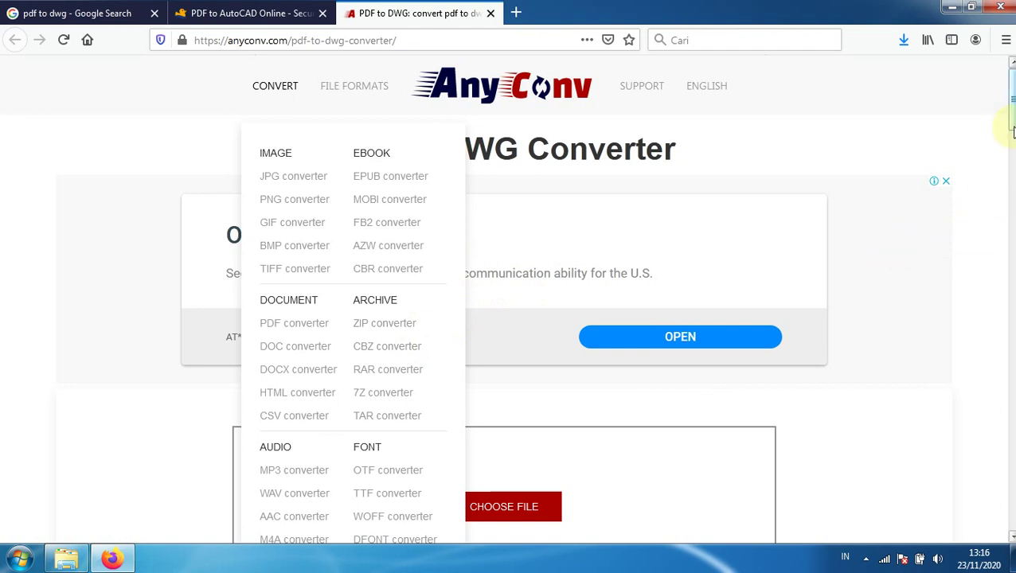
left_click_drag(1011, 132, 1012, 157)
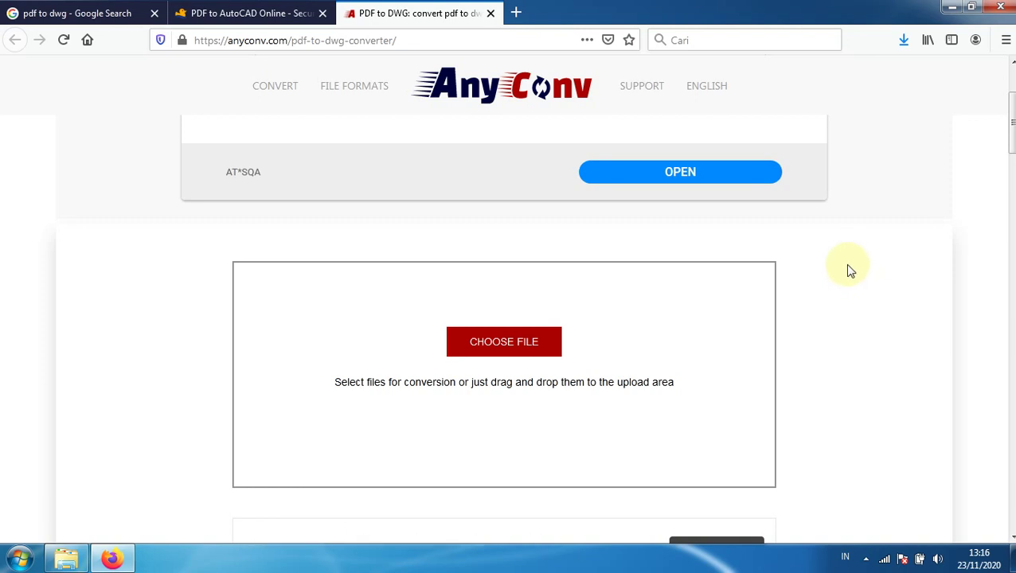
scroll(848, 270, "down", 2)
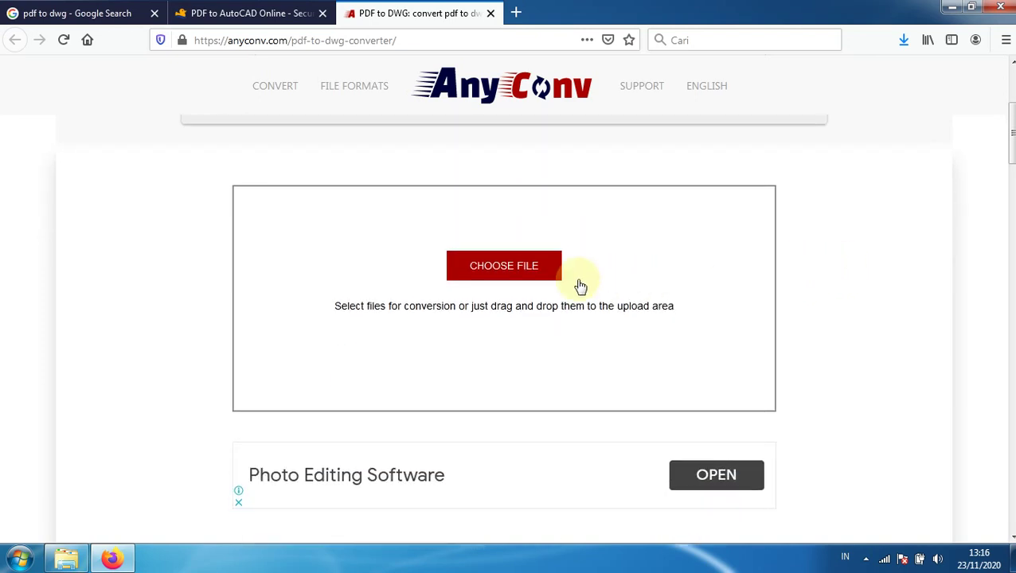
left_click(521, 269)
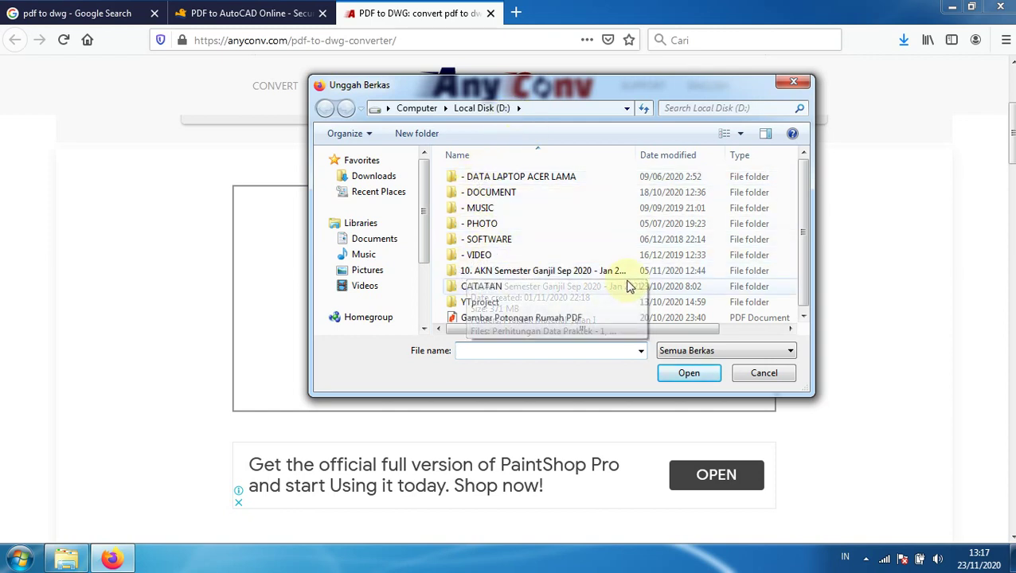
left_click_drag(804, 231, 799, 249)
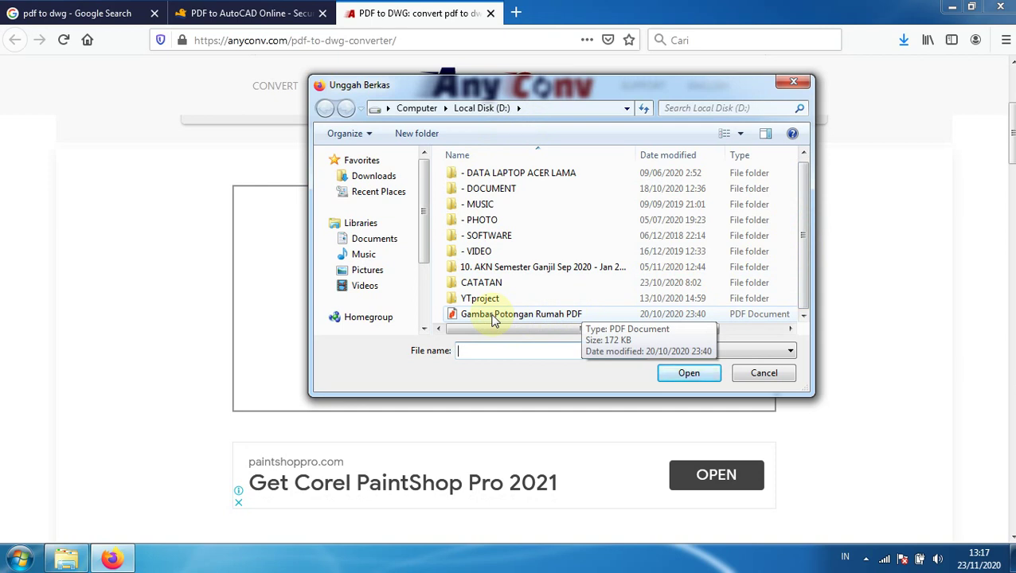
left_click(493, 315)
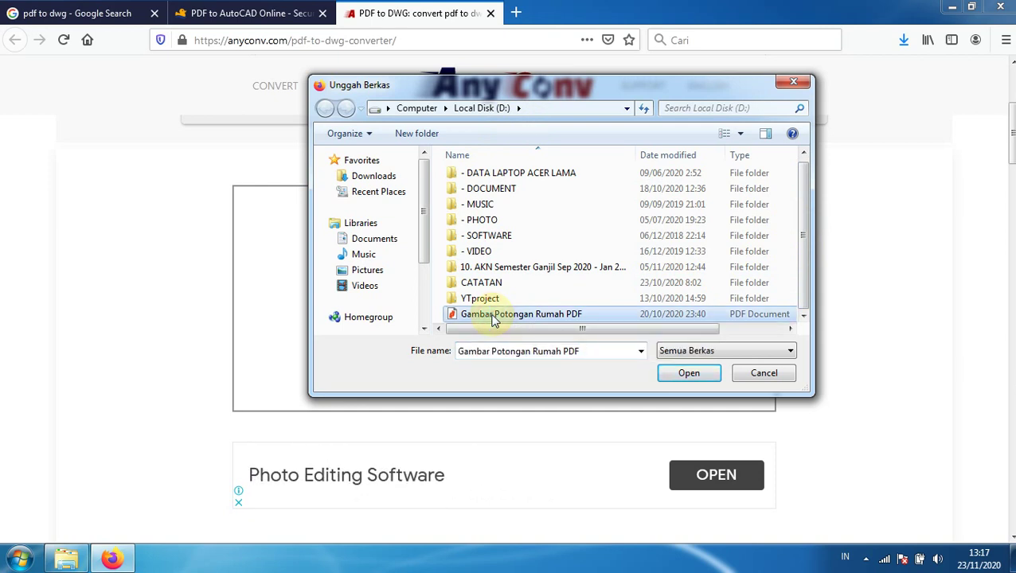
left_click(689, 374)
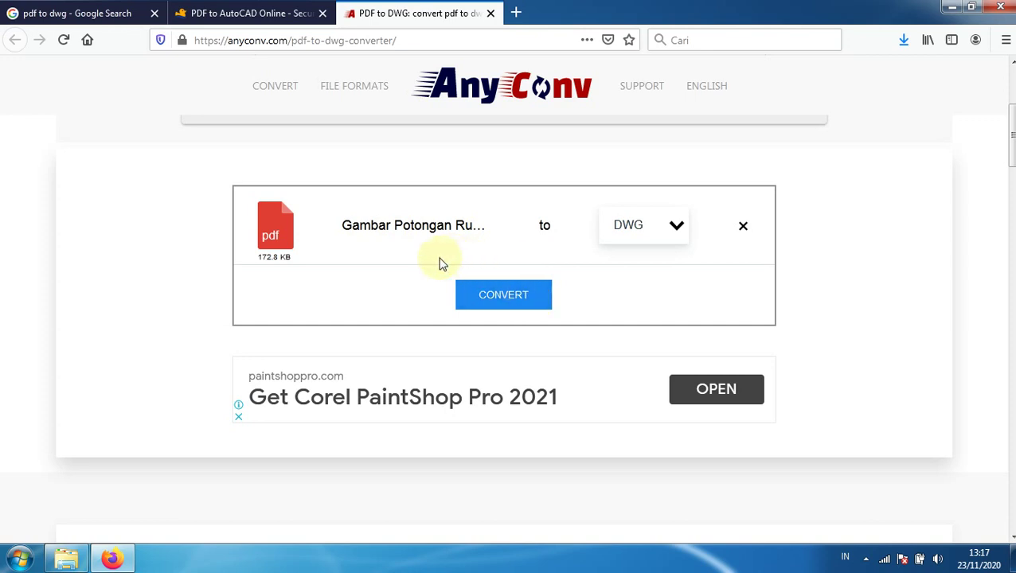
Select DWG as AnyConv's output format and convert the house section PDF
left_click(679, 225)
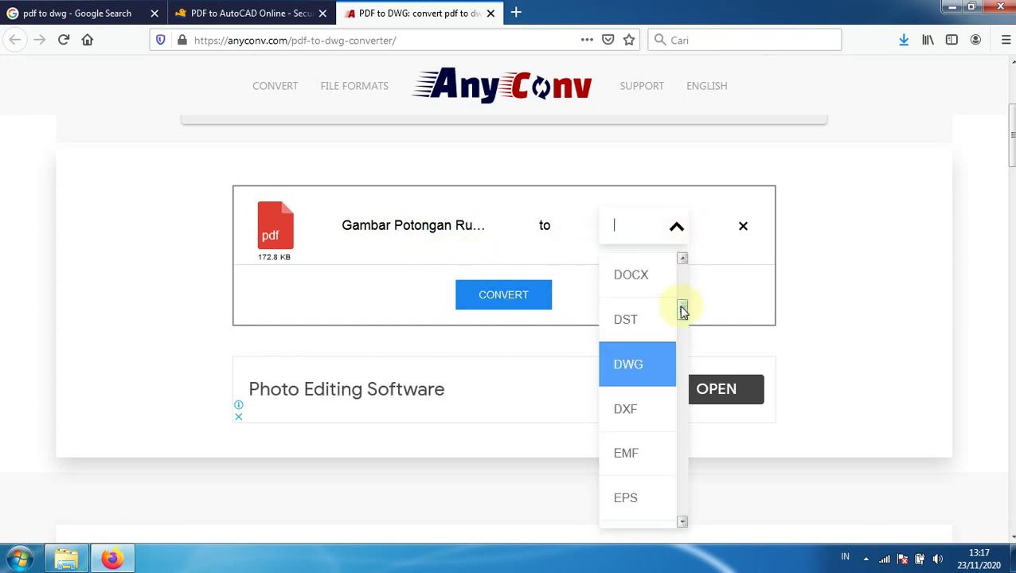
mouse_move(682, 309)
left_mouse_down()
mouse_move(683, 274)
mouse_move(683, 310)
left_mouse_up()
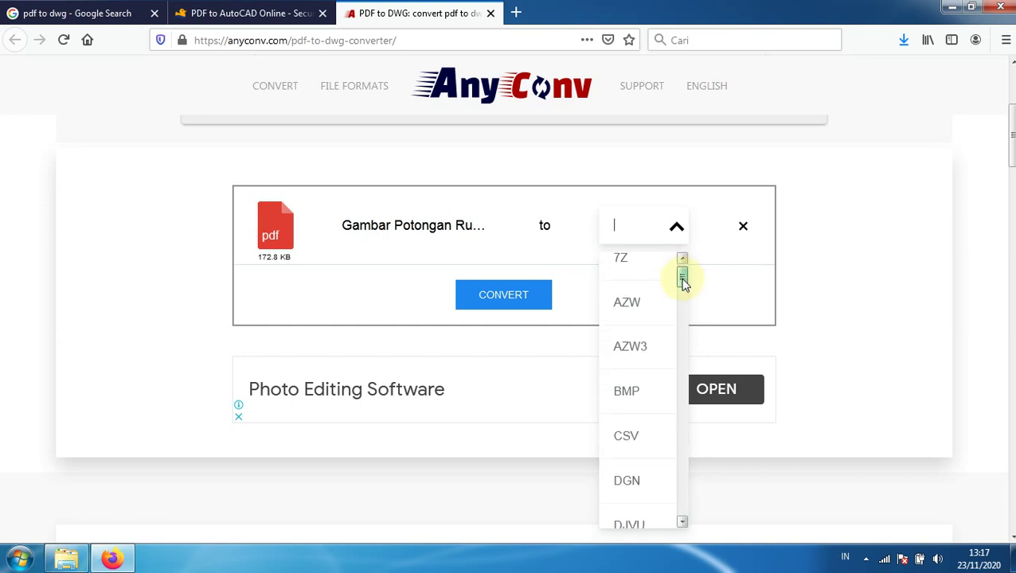
scroll(682, 310, "down", 2)
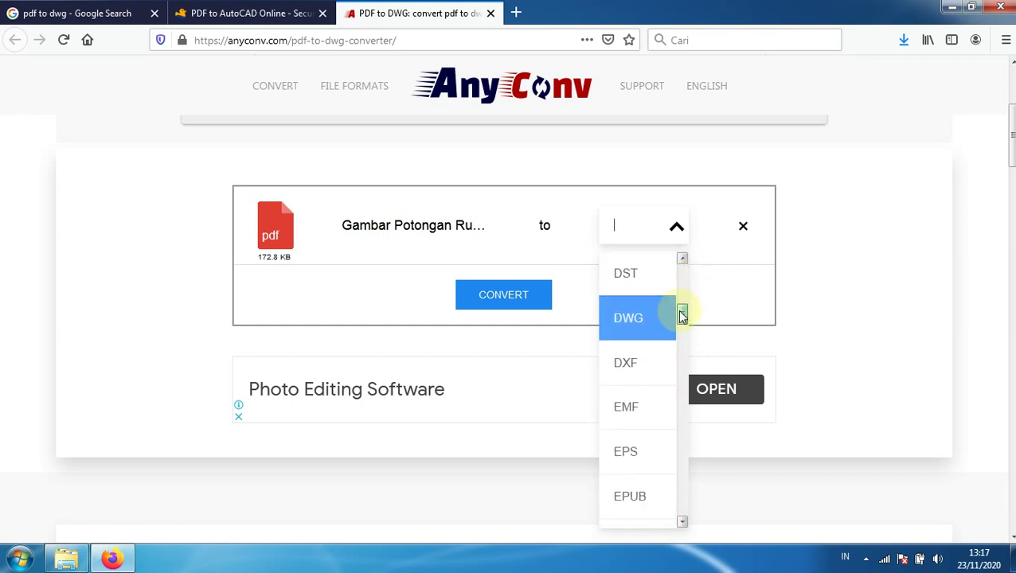
scroll(682, 310, "down", 1)
scroll(682, 310, "up", 2)
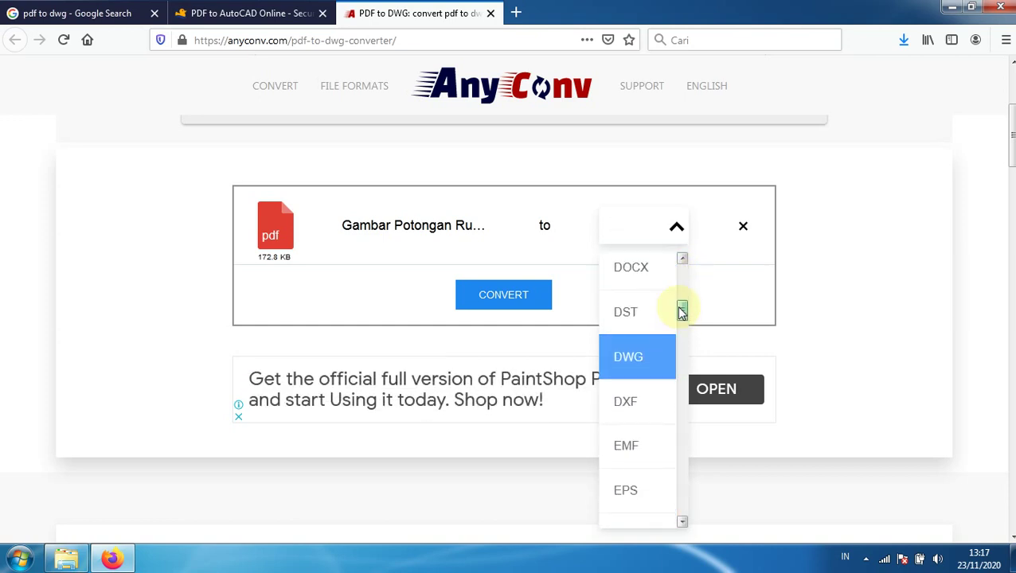
left_click(630, 364)
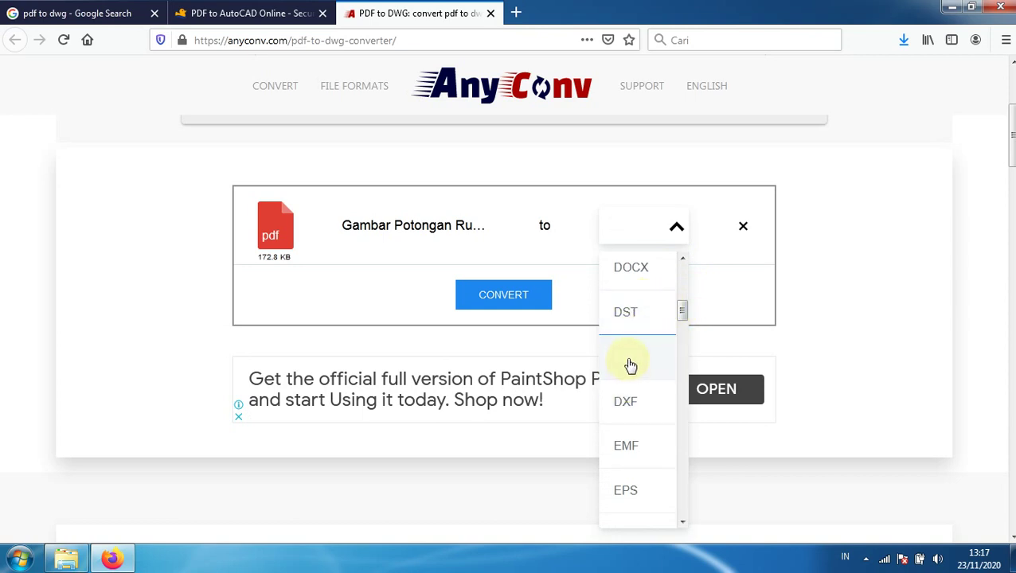
left_click(635, 353)
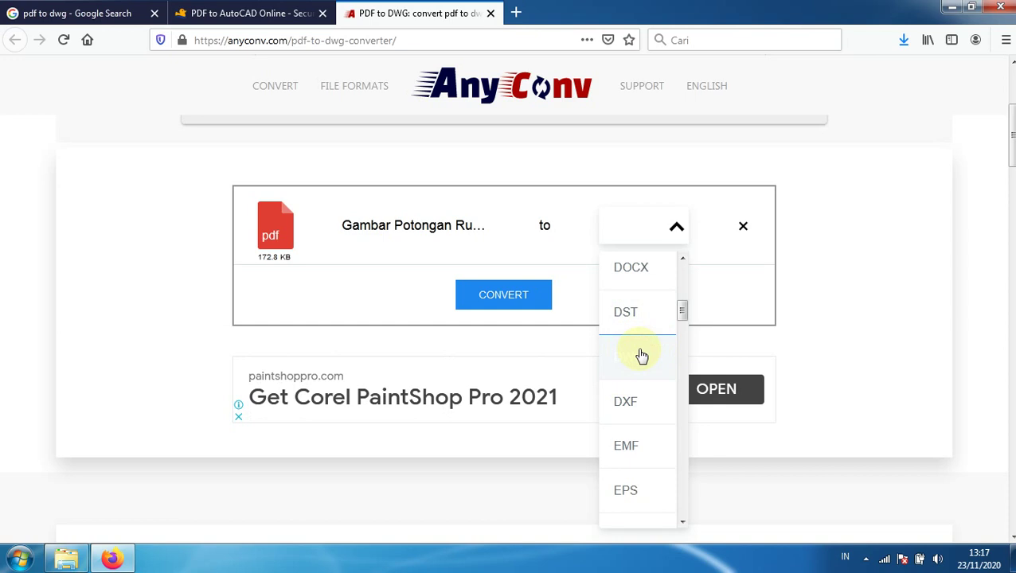
left_click(837, 301)
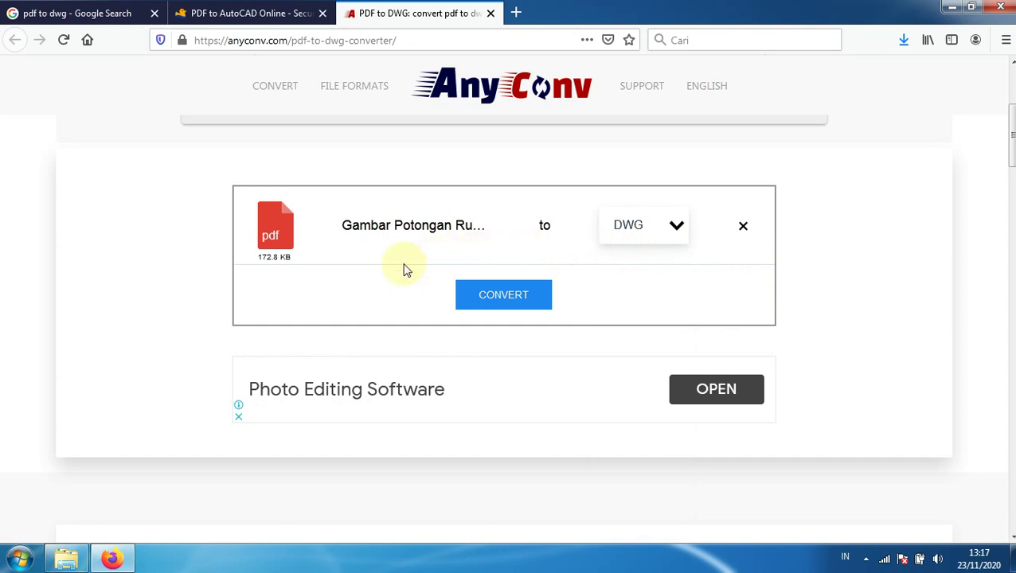
left_click(504, 301)
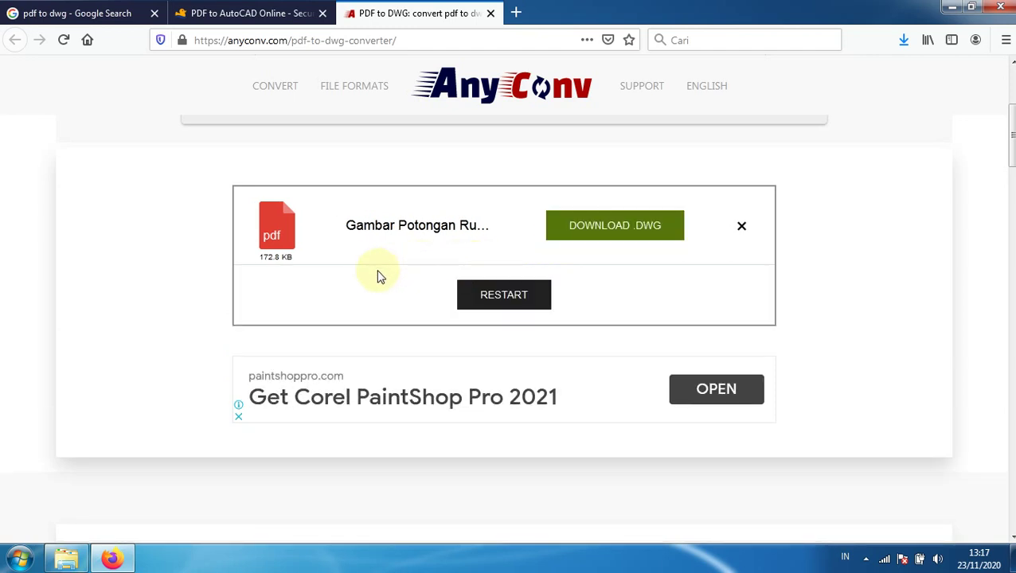
Download the AnyConv DWG via Simpan Berkas, then close Firefox and all three tabs
left_click(595, 229)
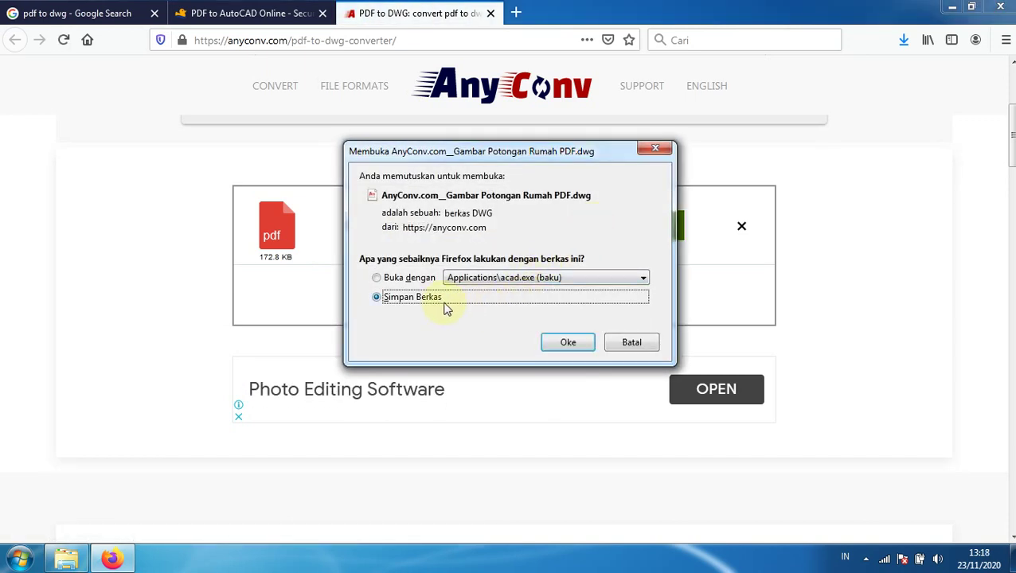
left_click(568, 342)
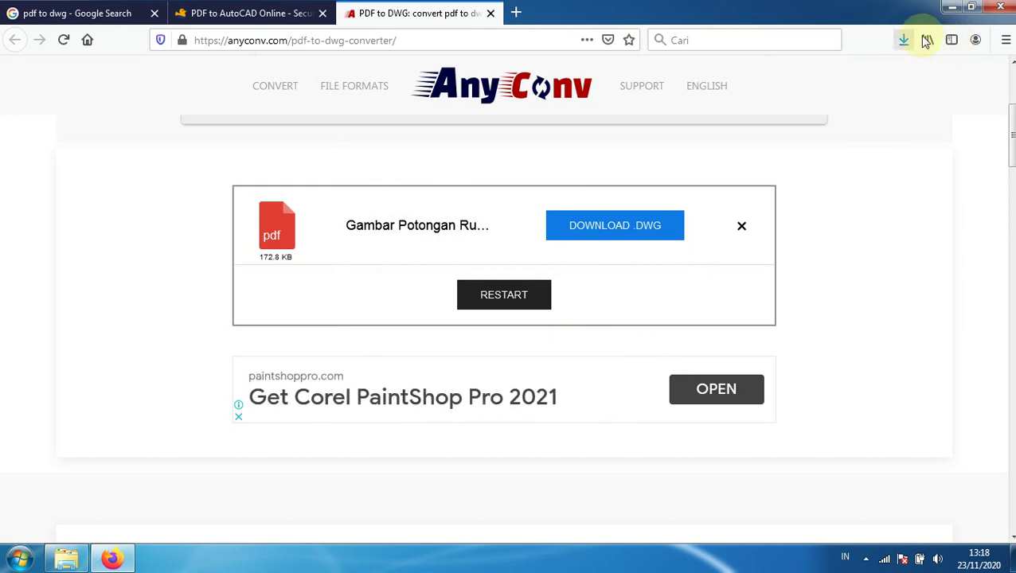
left_click(1004, 8)
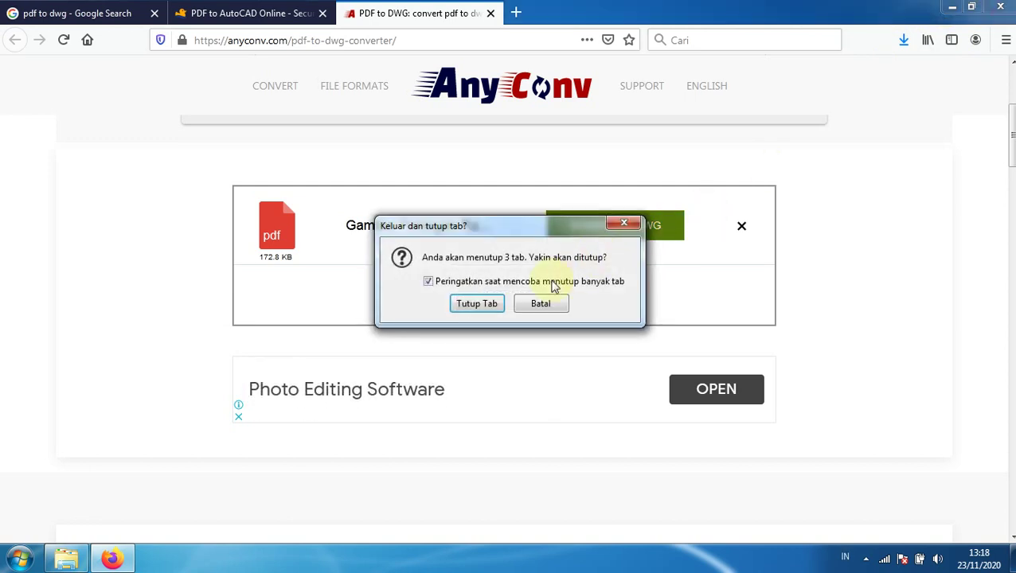
left_click(486, 305)
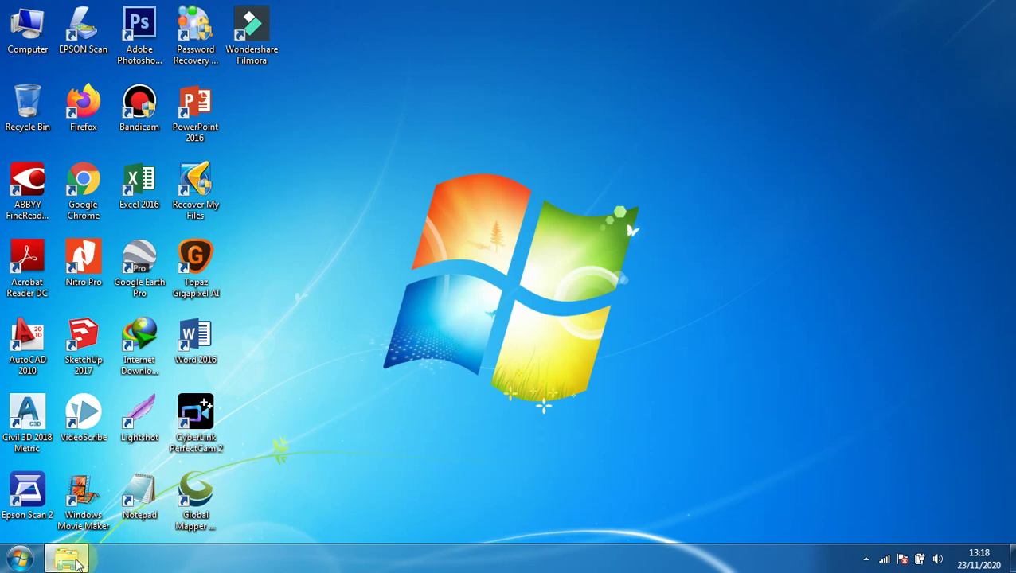
In Windows Explorer, browse Local Disk (C:), looking through the Windows folder and returning to the drive root
left_click(76, 563)
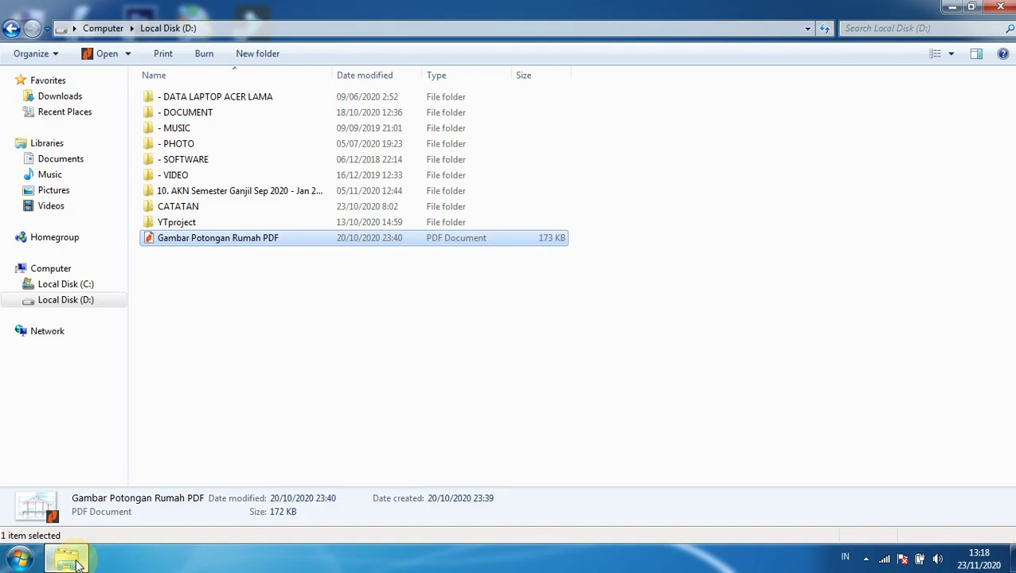
left_click(68, 269)
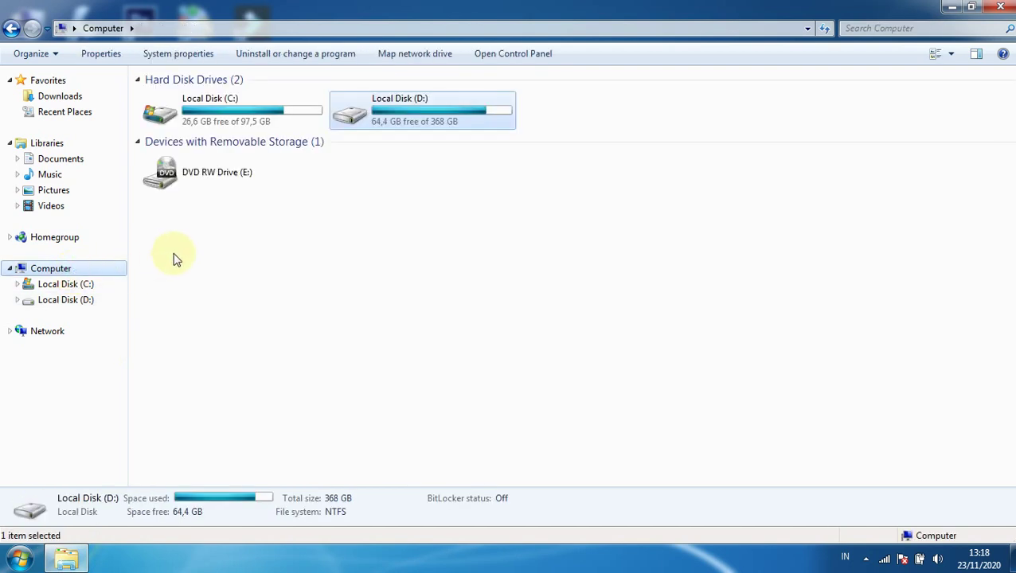
left_click(72, 103)
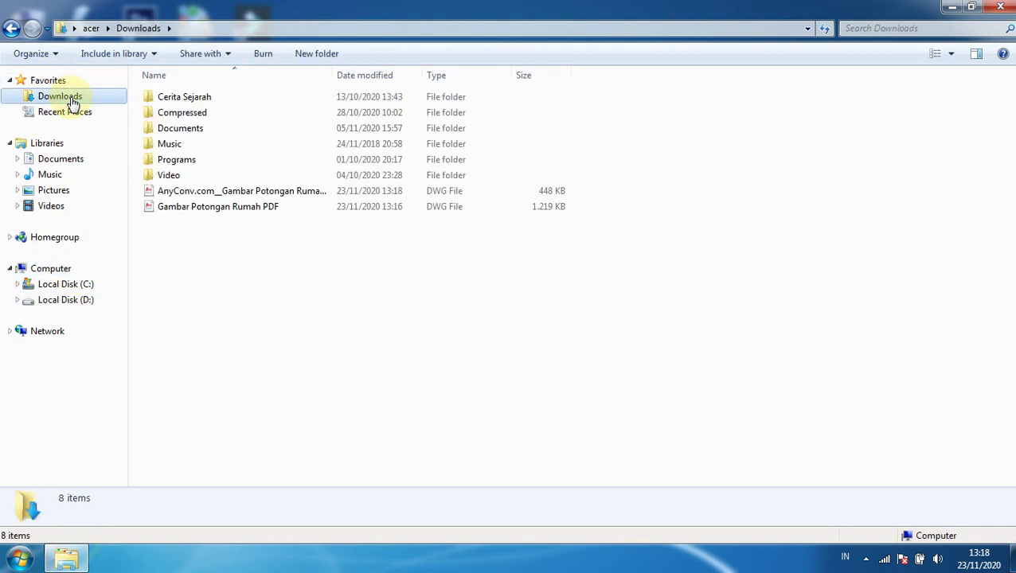
left_click(66, 287)
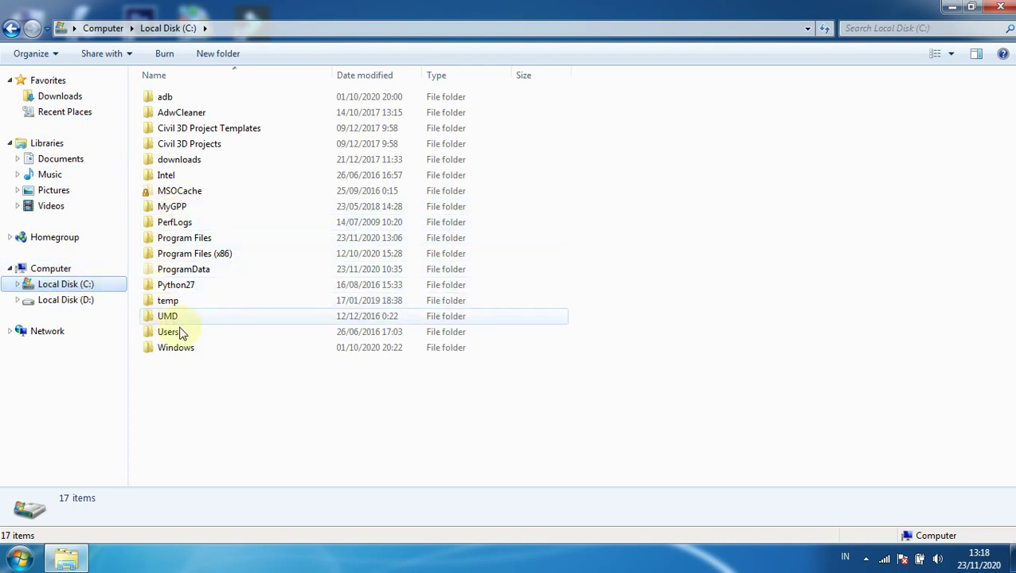
double_click(186, 347)
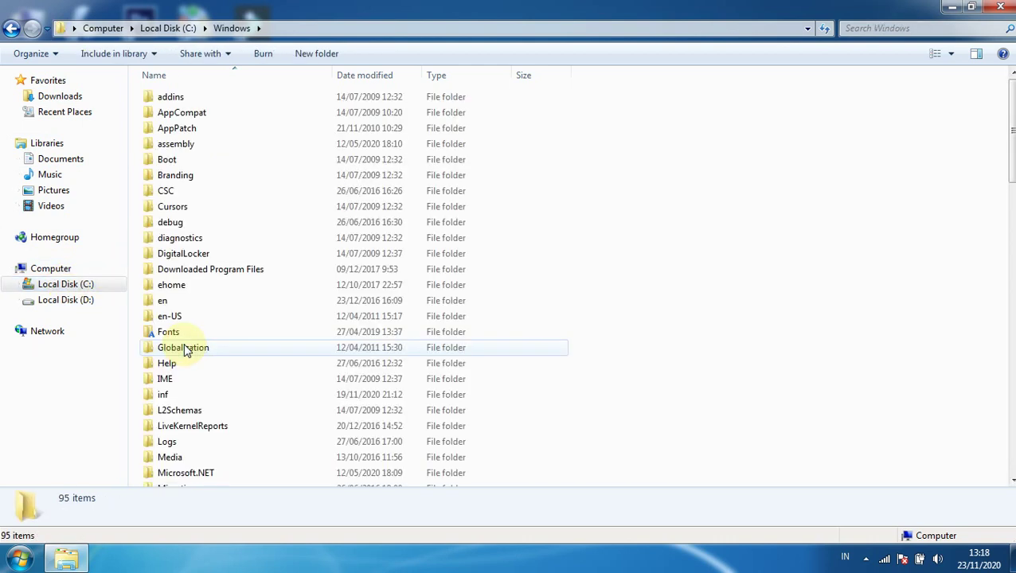
scroll(184, 340, "down", 2)
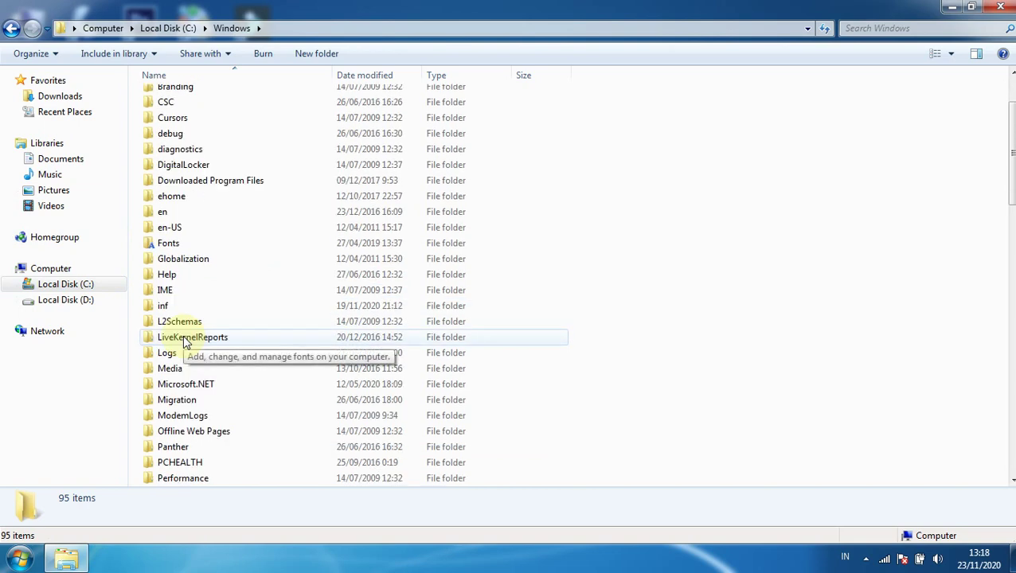
scroll(183, 340, "down", 2)
scroll(184, 341, "down", 2)
scroll(184, 341, "down", 3)
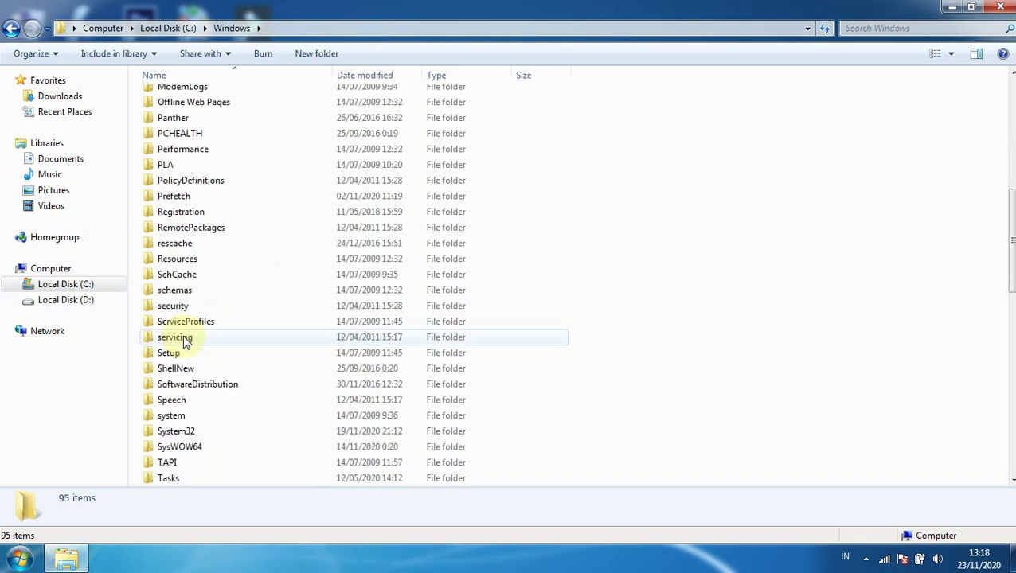
scroll(184, 340, "up", 10)
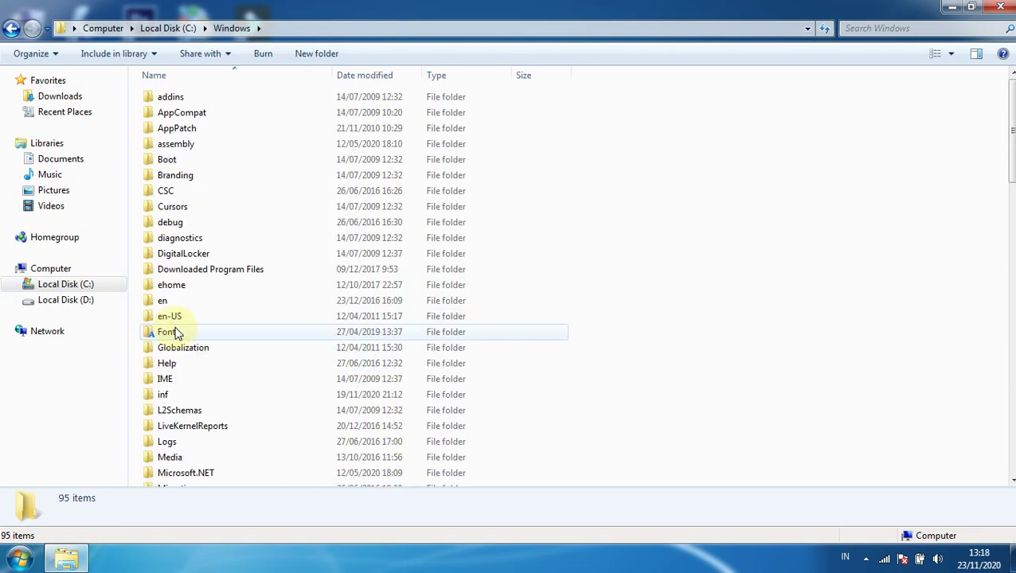
left_click(11, 30)
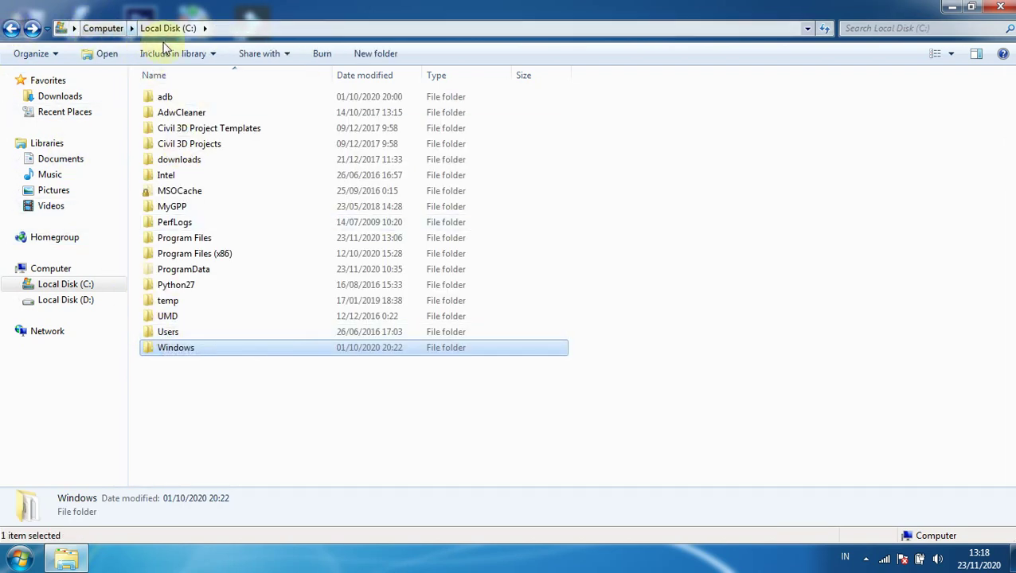
Open C:\Users\acer\Downloads and select the AnyConv.com converted DWG file
double_click(167, 332)
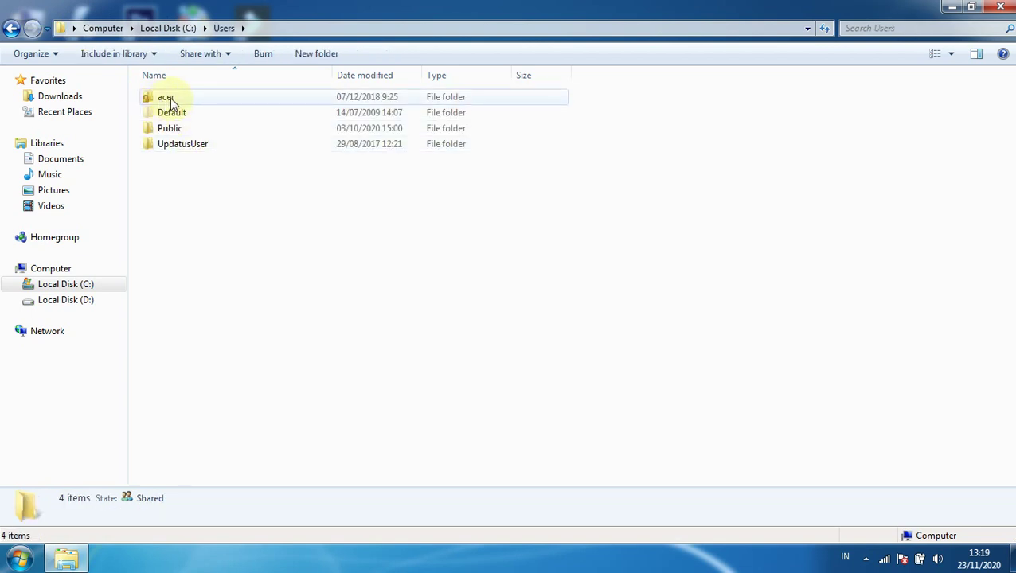
double_click(170, 99)
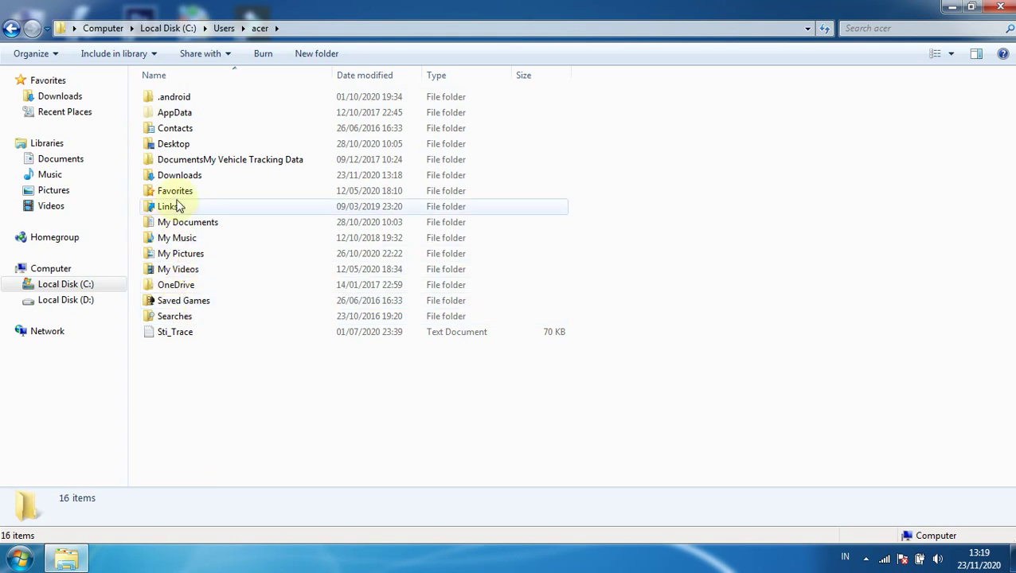
left_click(175, 176)
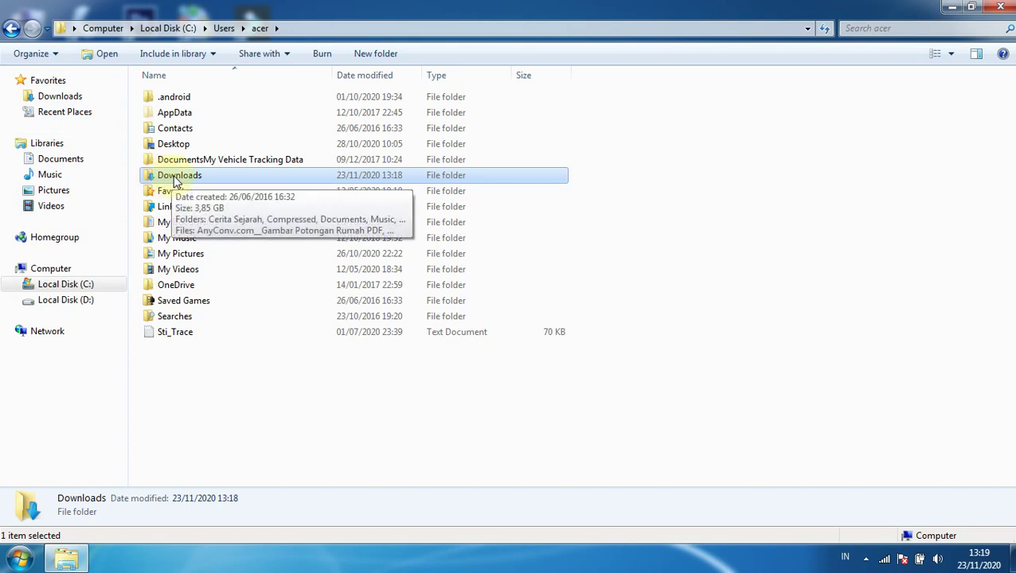
double_click(176, 177)
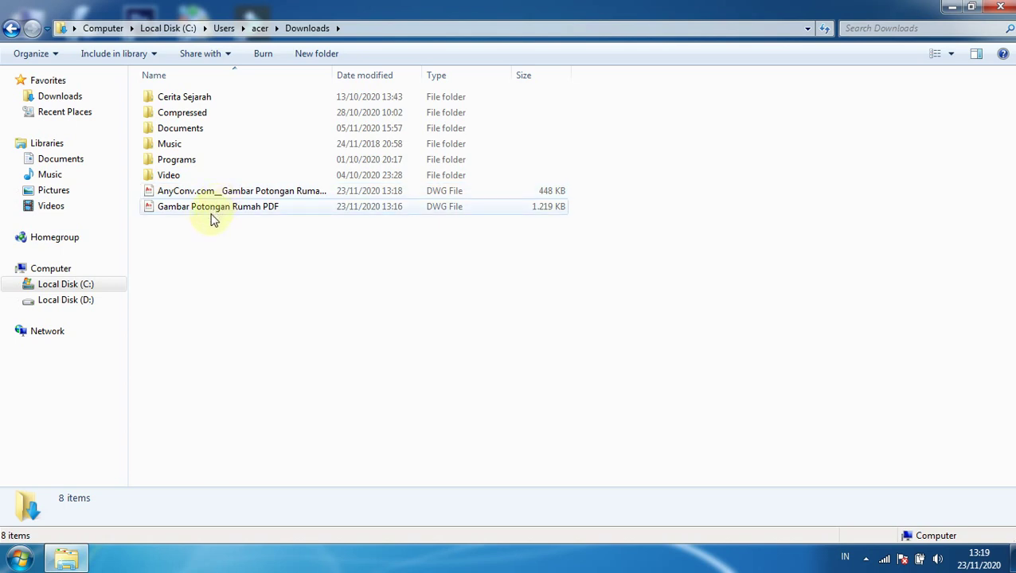
left_click(172, 195)
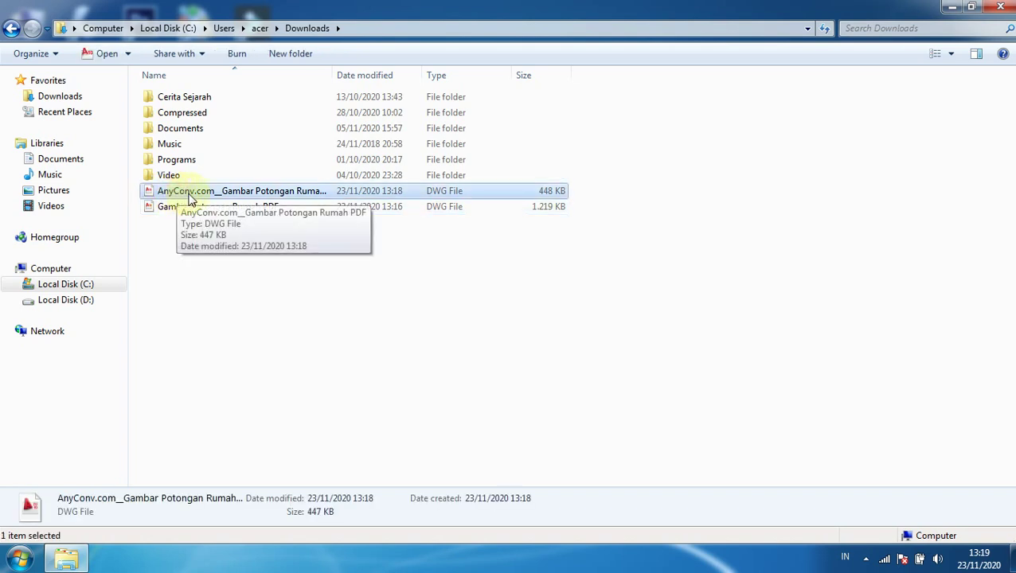
left_click(166, 215)
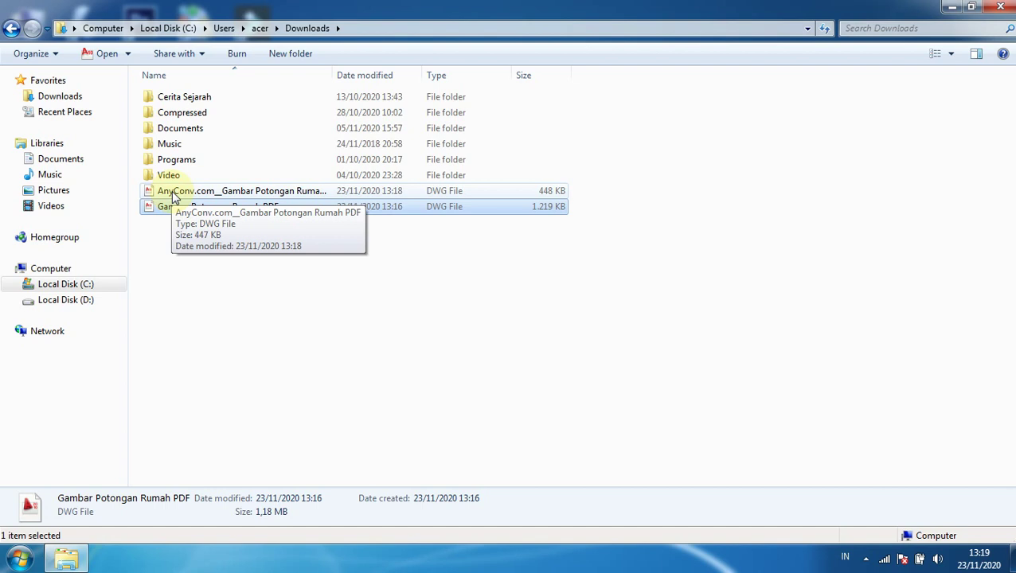
left_click(174, 196)
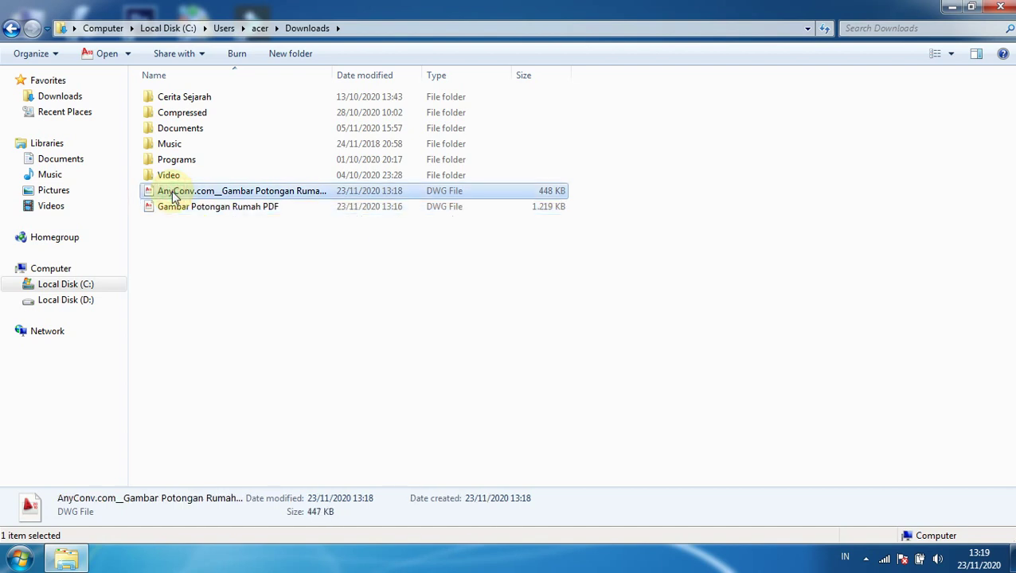
Open the AnyConv DWG in AutoCAD past the code-page warning and Zoom Extents, then minimise AutoCAD
double_click(174, 197)
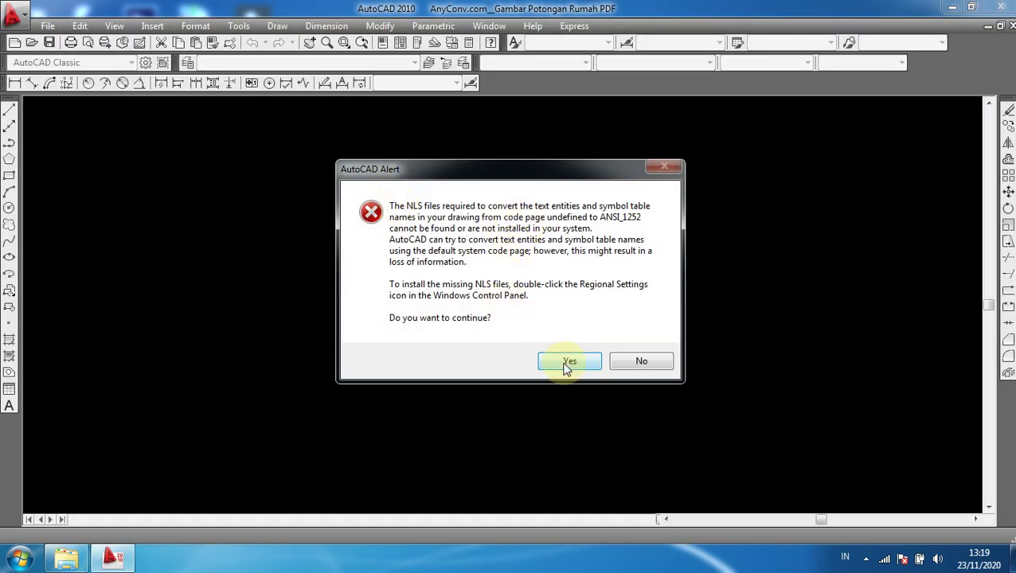
left_click(543, 366)
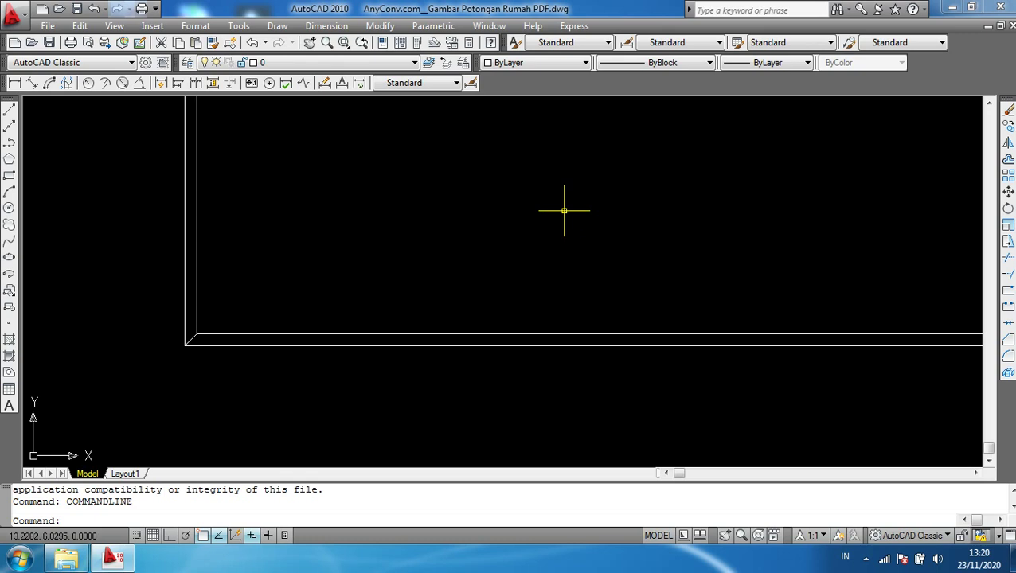
type("z")
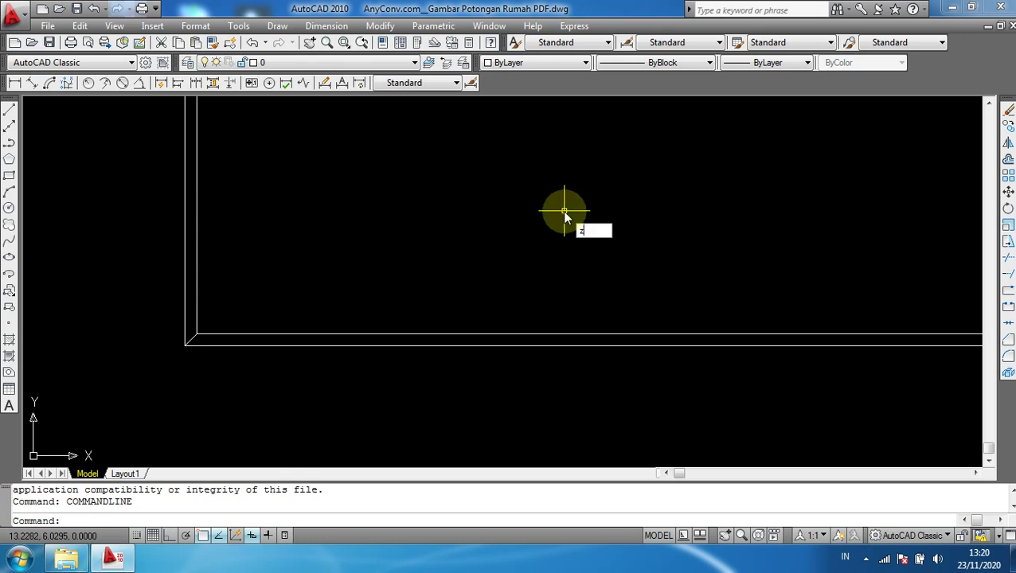
key("Return")
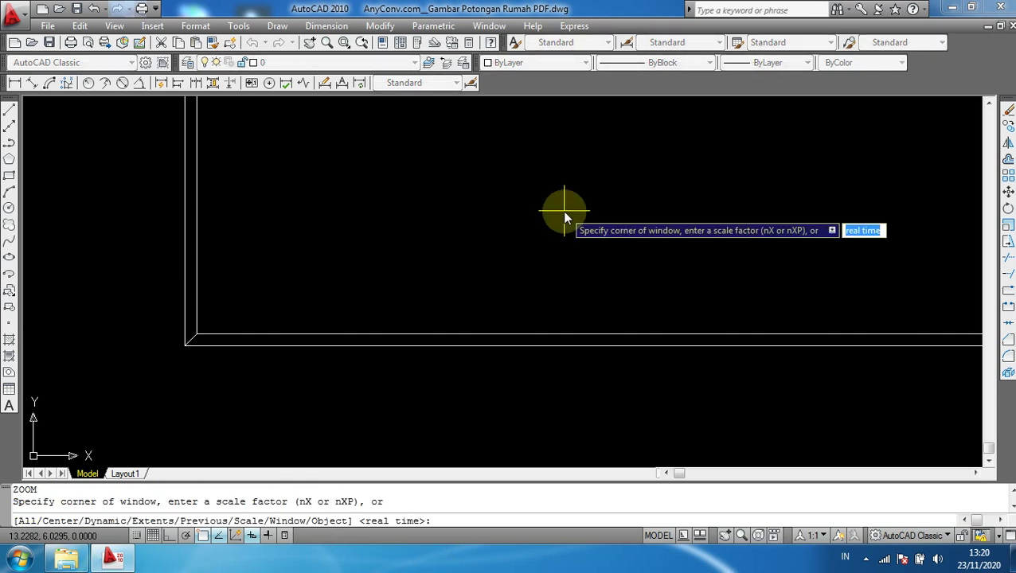
type("e")
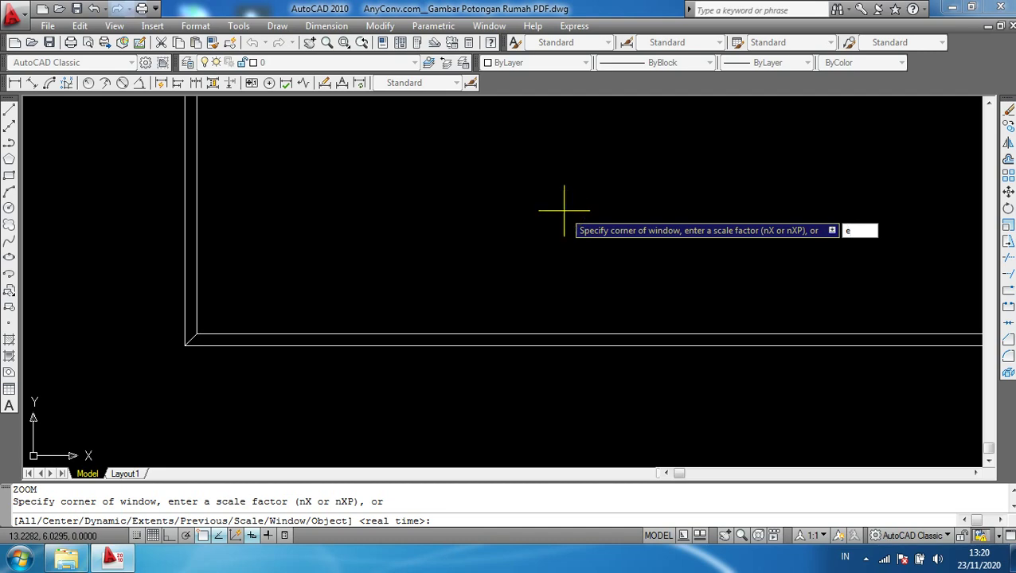
key("Return")
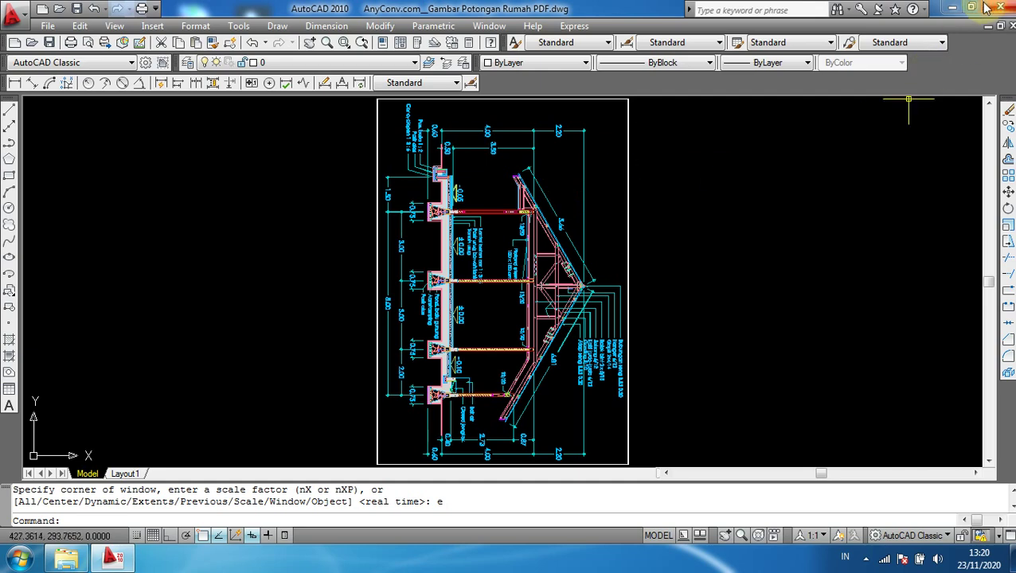
left_click(952, 8)
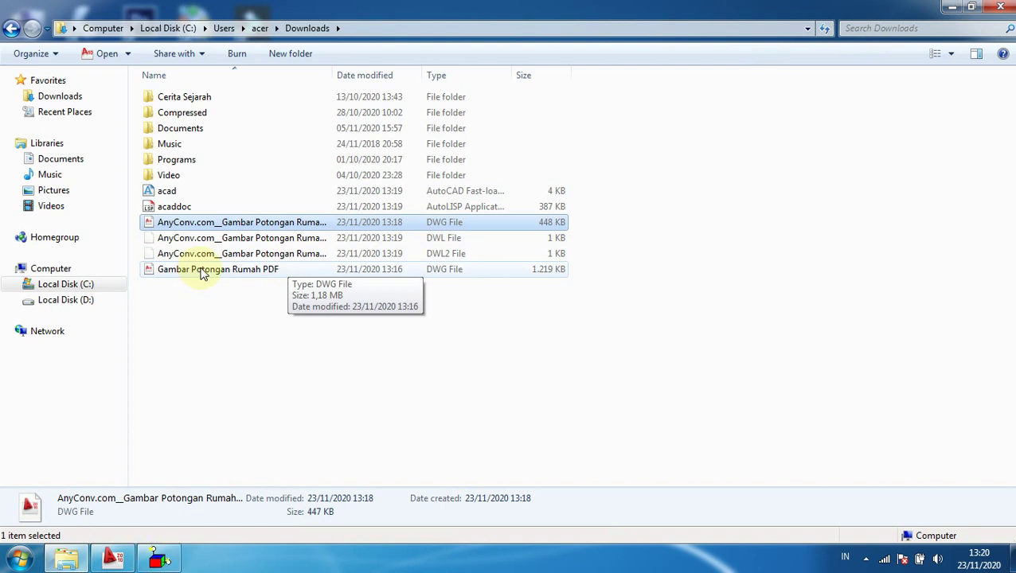
Dismiss the Windows Script Host error and open Gambar Potongan Rumah PDF.dwg in AutoCAD
left_click(159, 558)
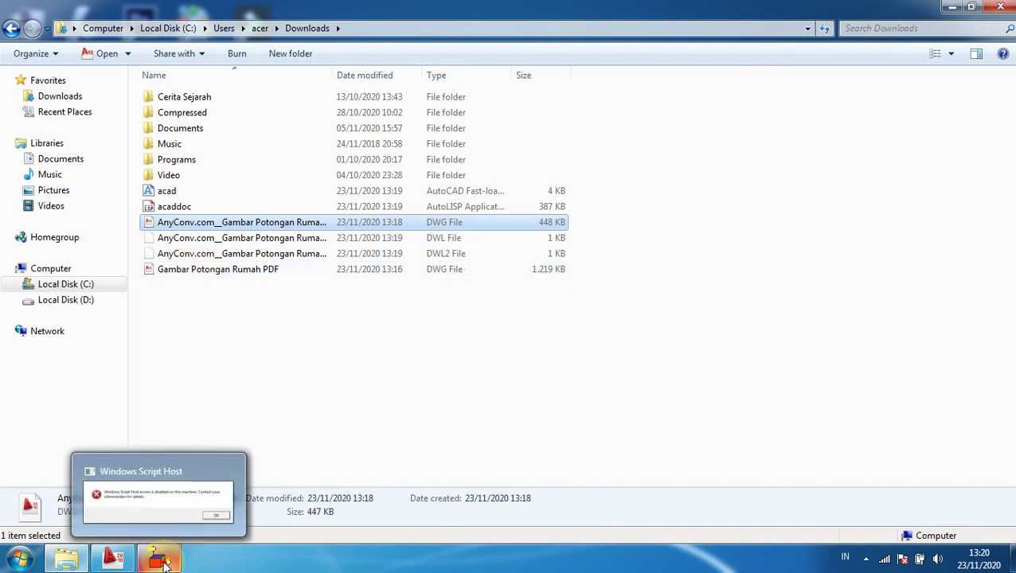
left_click(673, 233)
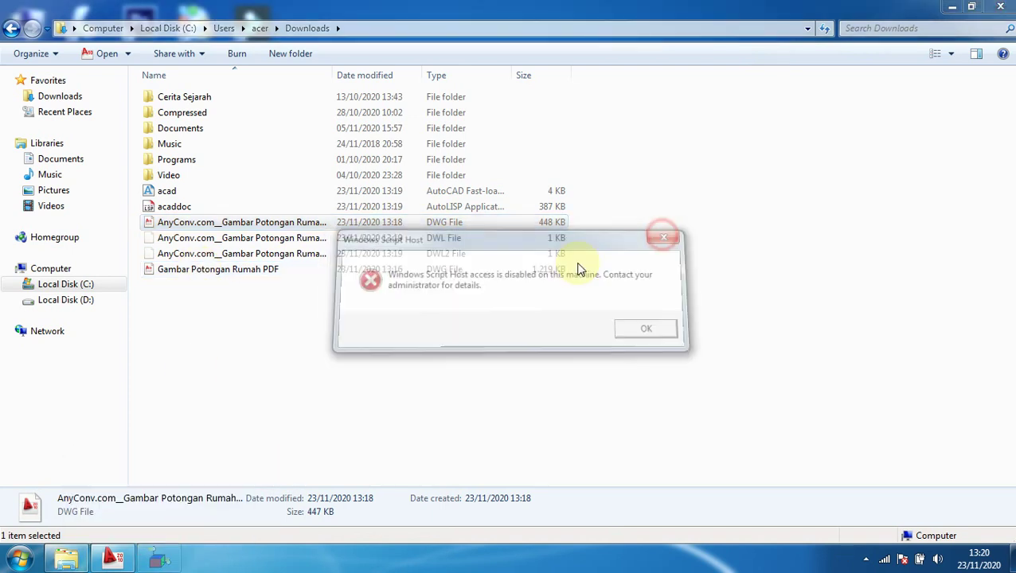
left_click(194, 273)
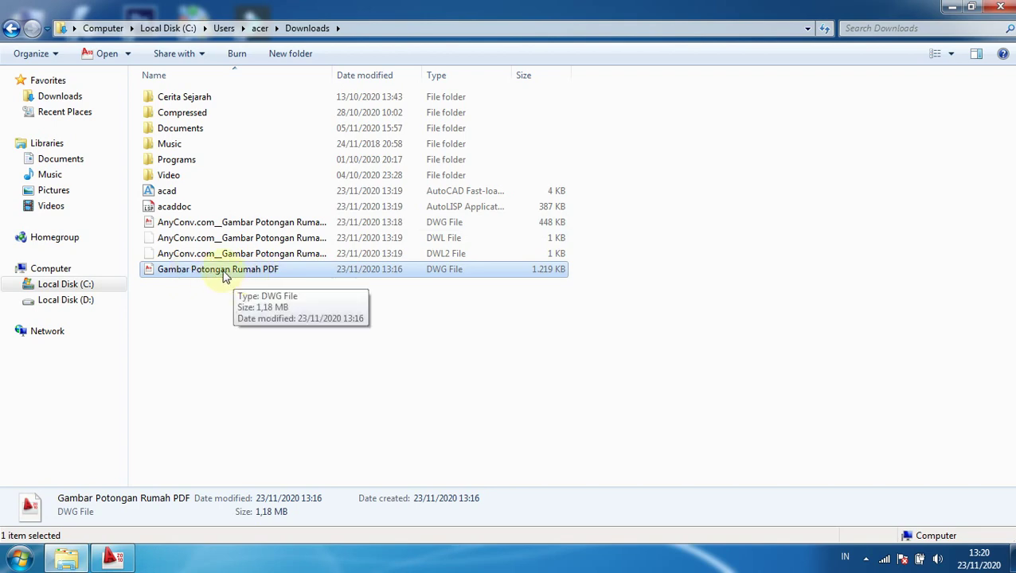
double_click(224, 275)
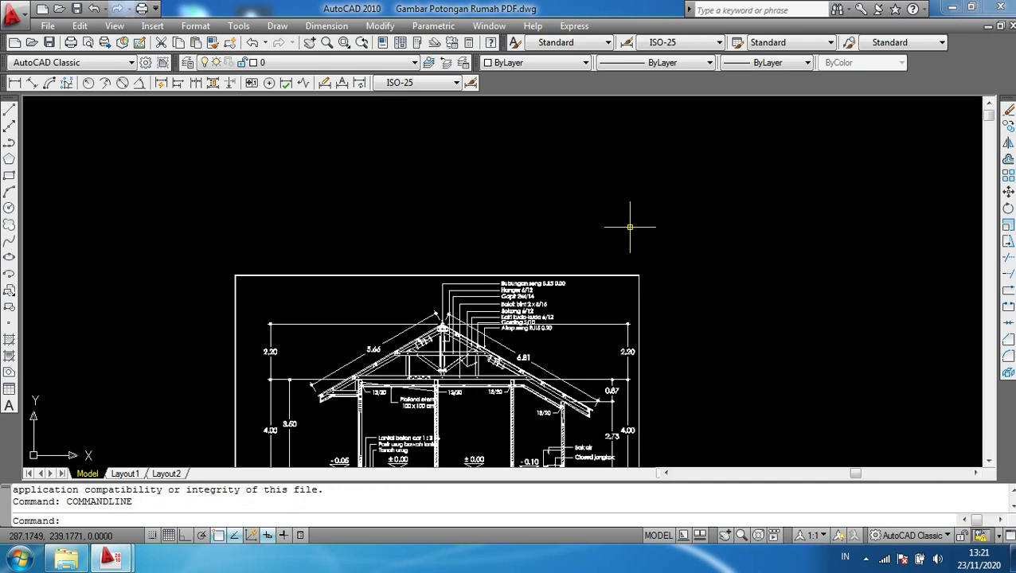
Zoom Extents on Gambar Potongan Rumah PDF.dwg, then switch back to the AnyConv drawing
type("z")
key("Return")
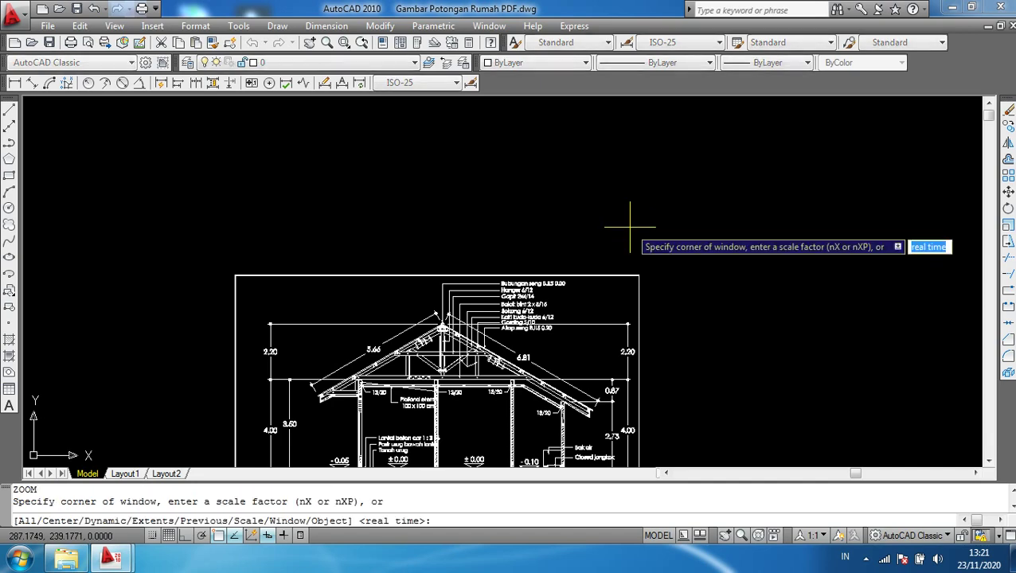
type("e")
key("Return")
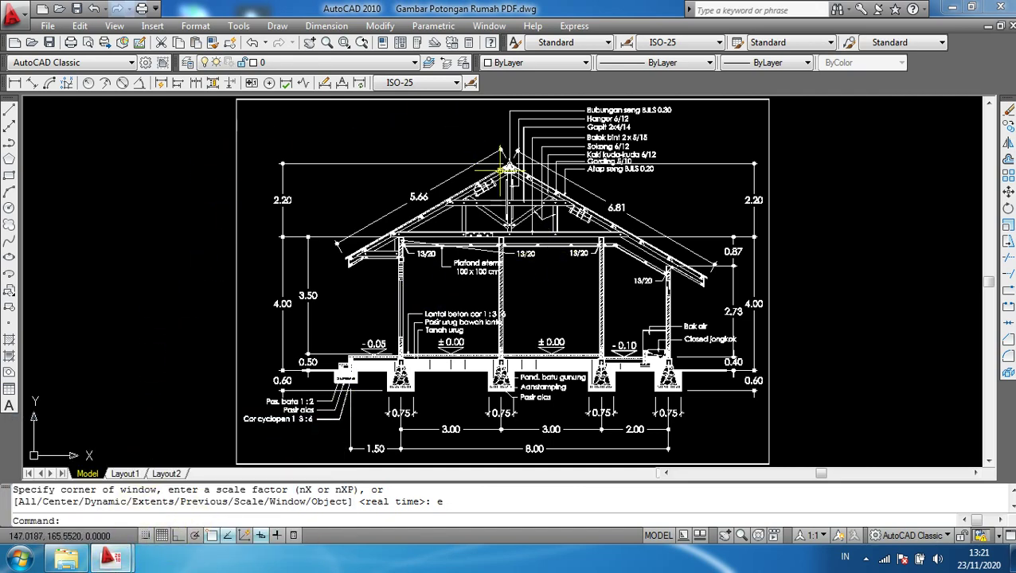
mouse_move(110, 558)
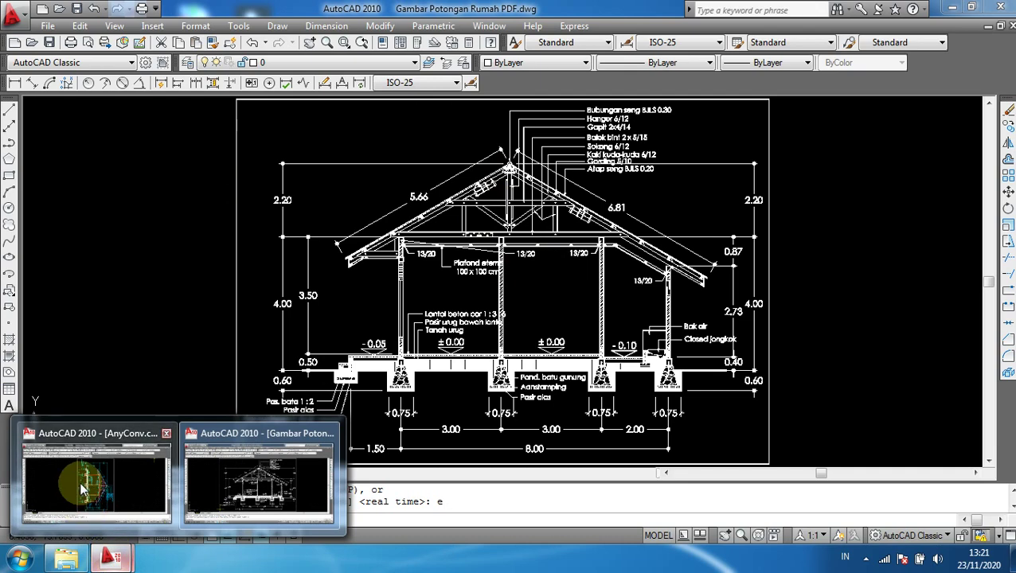
left_click(82, 487)
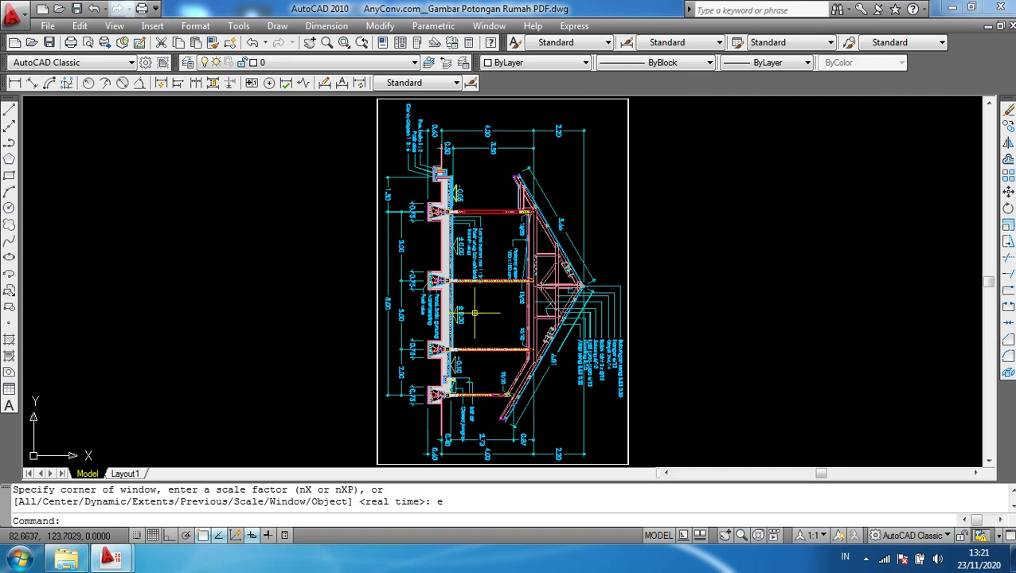
scroll(474, 313, "down", 2)
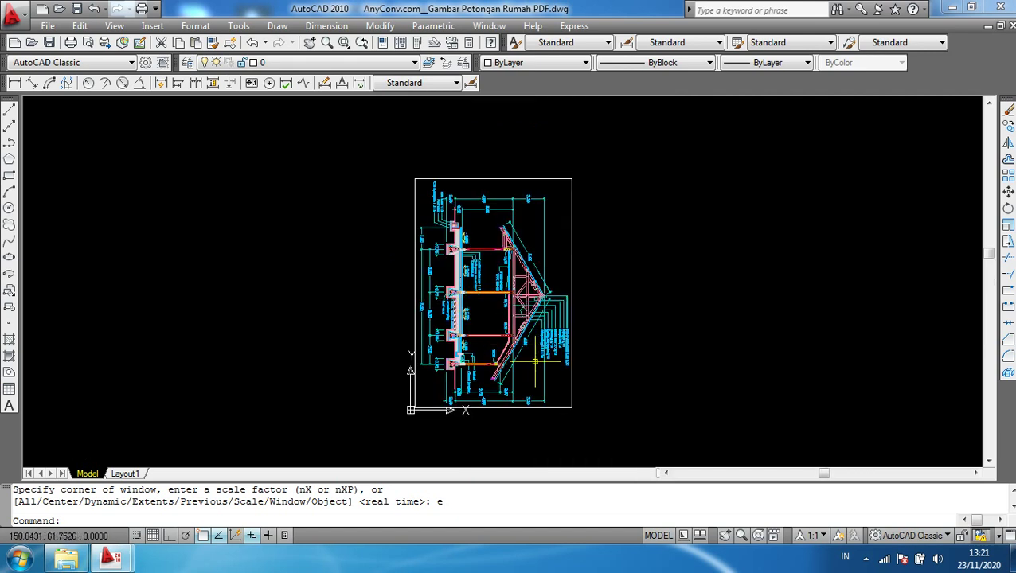
Rotate the whole AnyConv section 90° about its bottom-right corner and recentre it in view
left_click(614, 435)
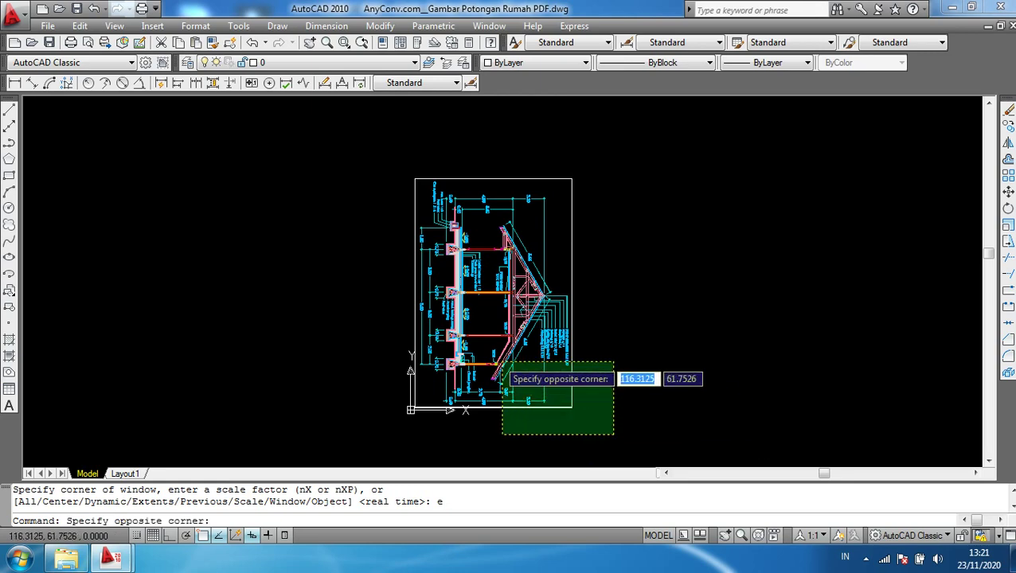
left_click(314, 140)
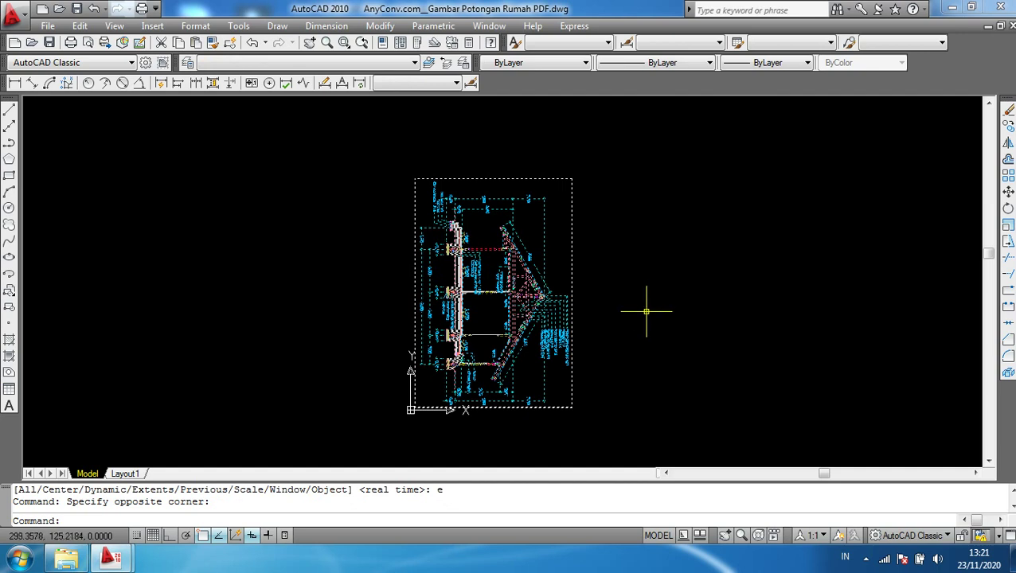
type("ro")
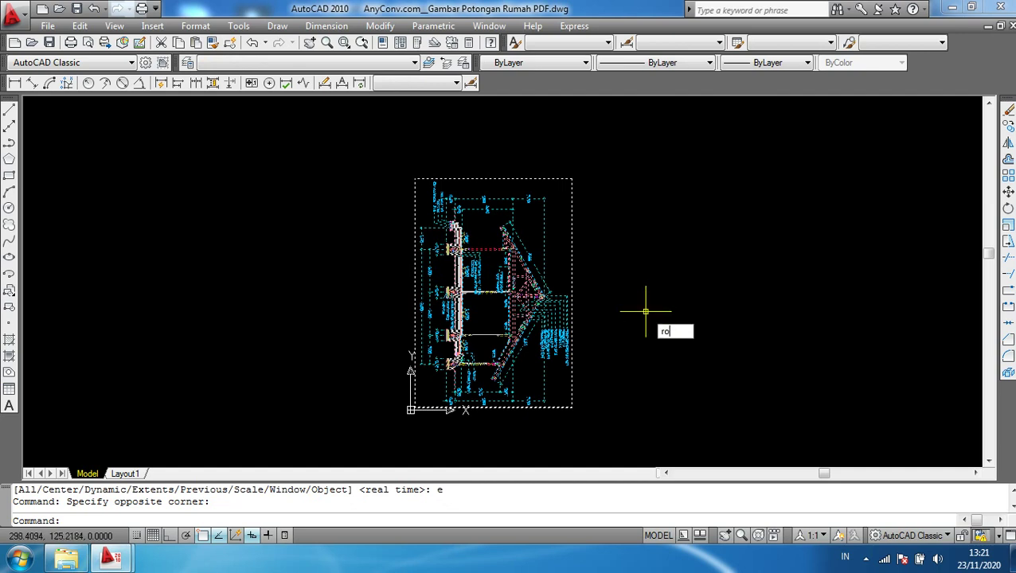
key("Return")
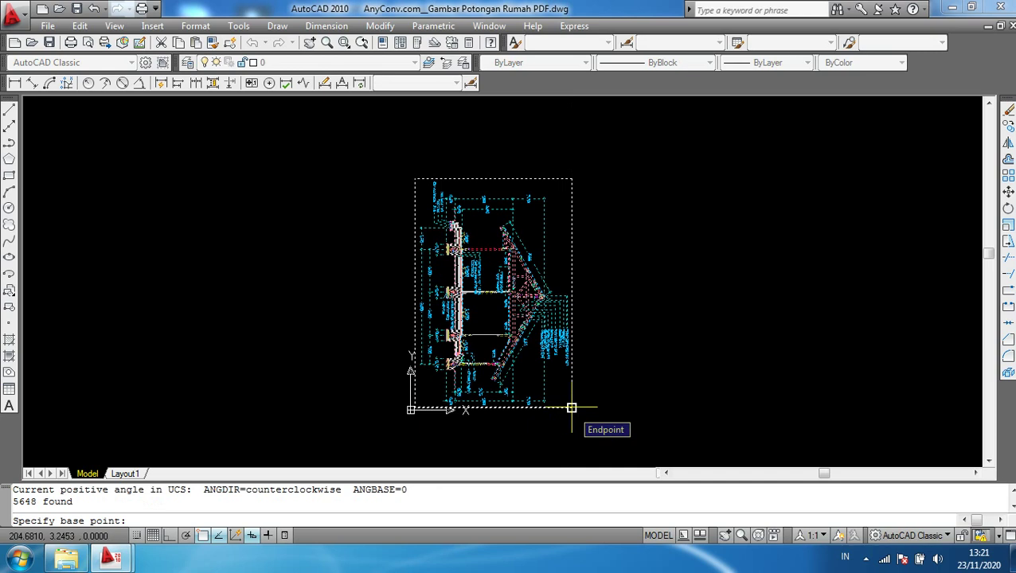
left_click(571, 408)
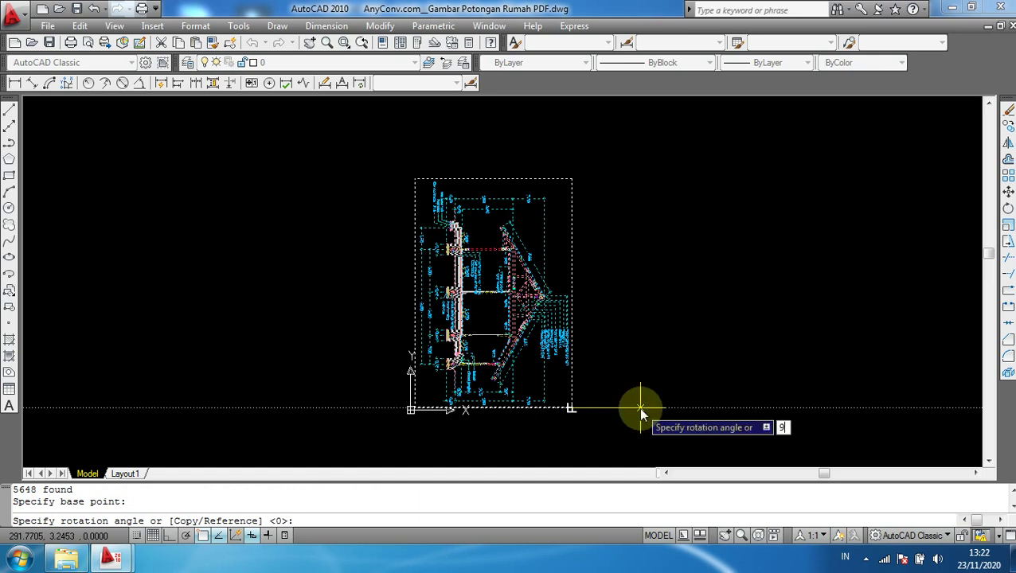
type("90")
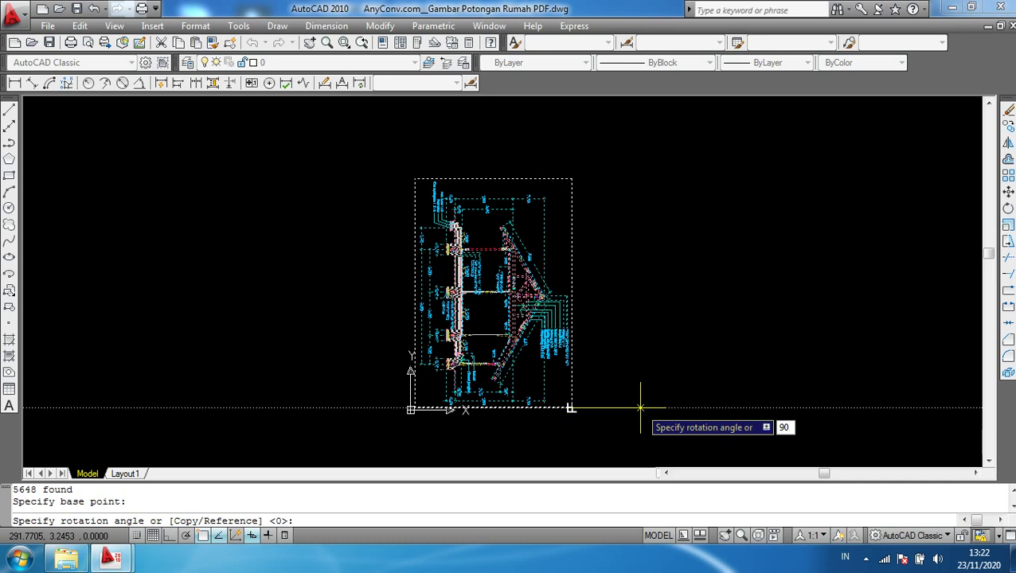
key("Return")
middle_click_drag(628, 396, 630, 235)
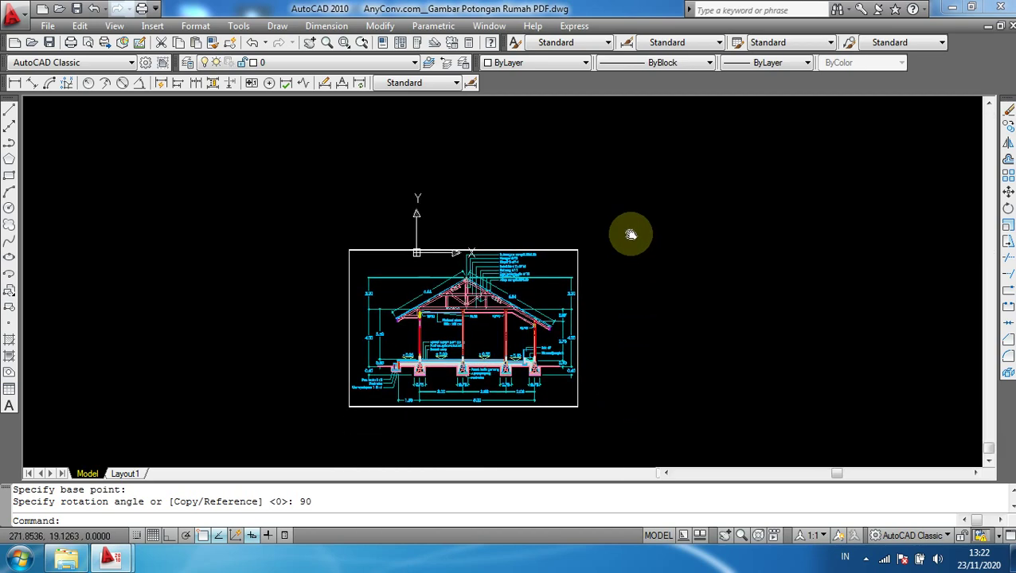
scroll(635, 324, "up", 1)
scroll(637, 323, "up", 3)
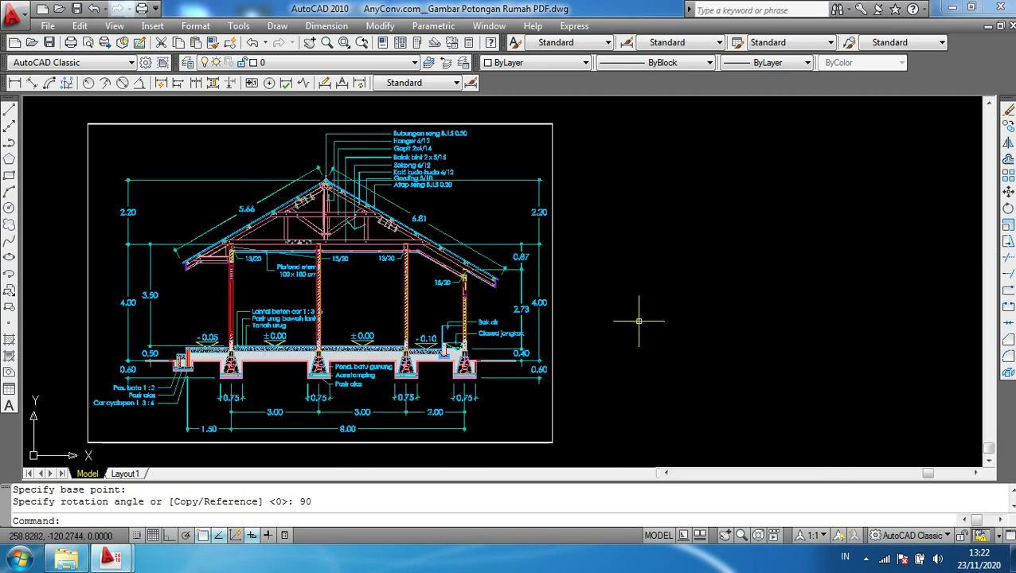
middle_click_drag(638, 322, 756, 311)
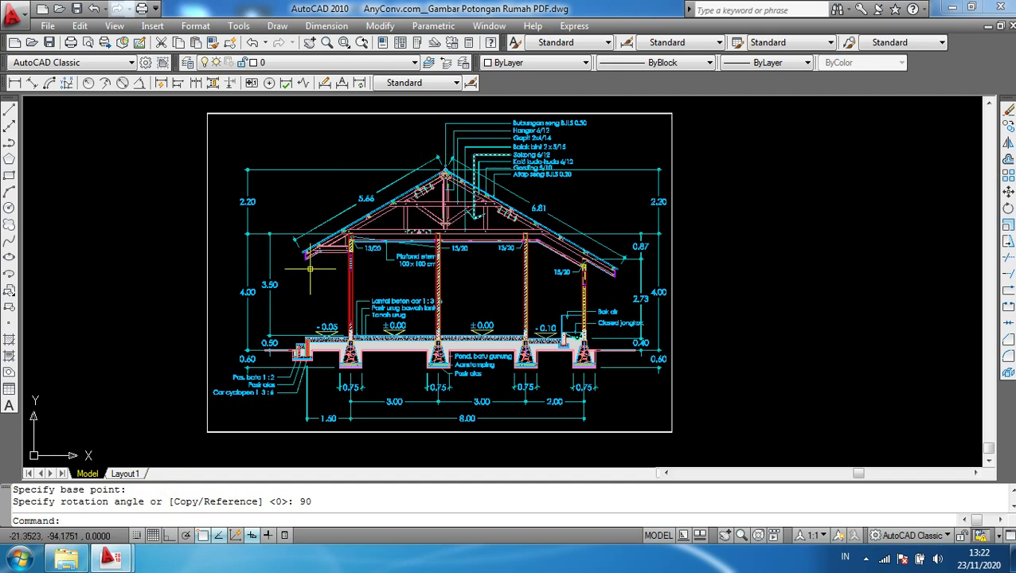
mouse_move(111, 558)
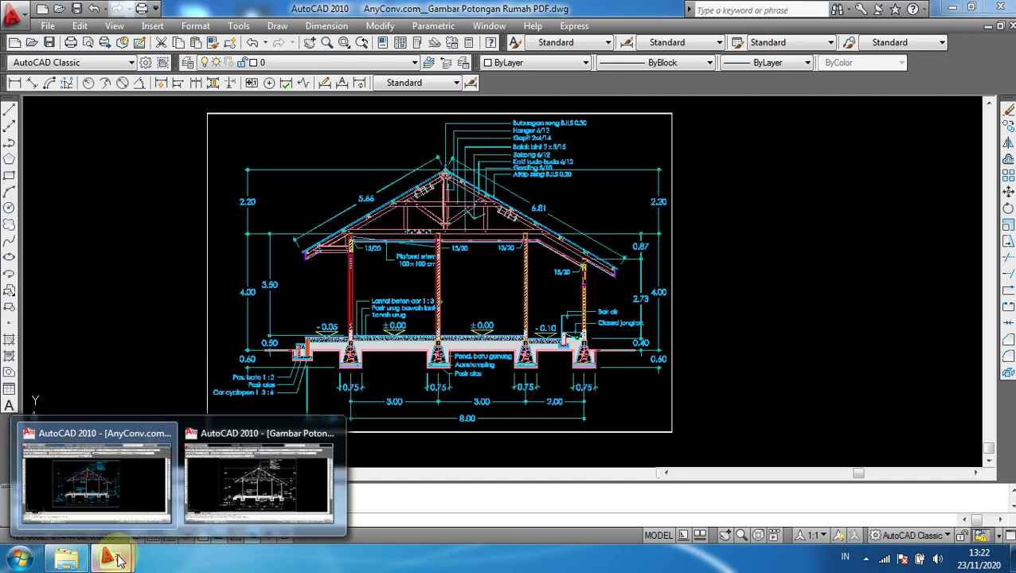
left_click(230, 478)
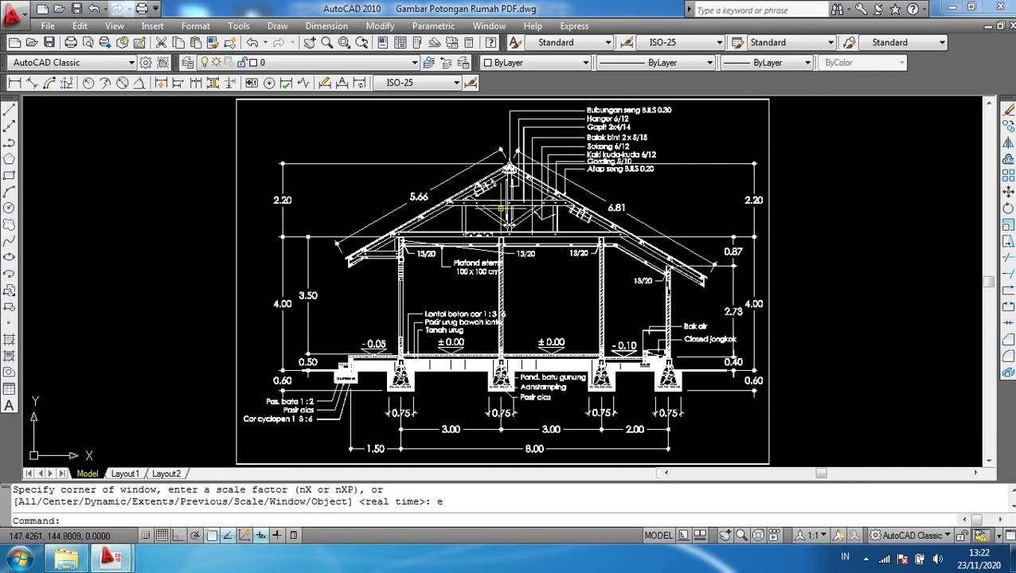
left_click(340, 63)
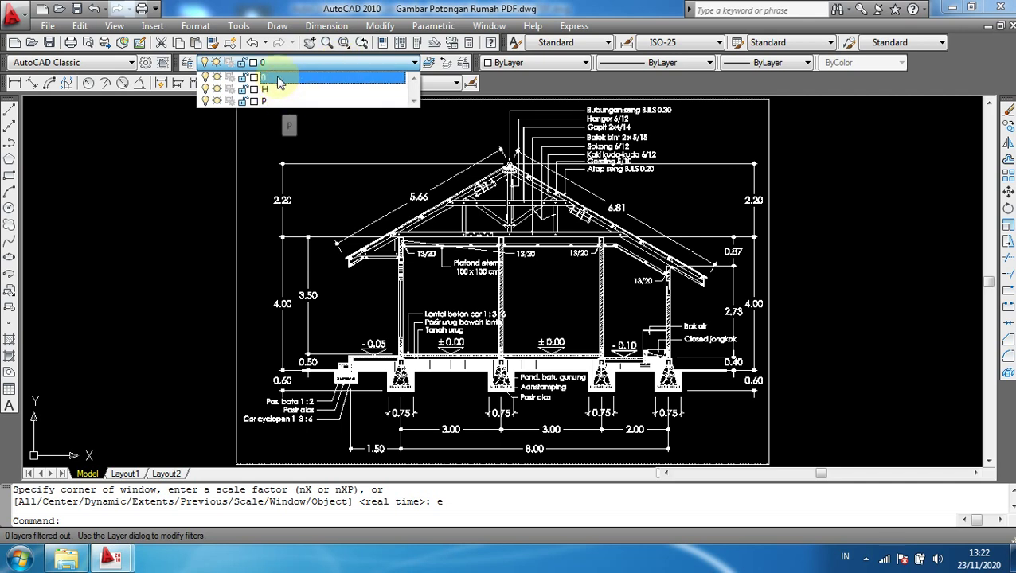
left_click(256, 153)
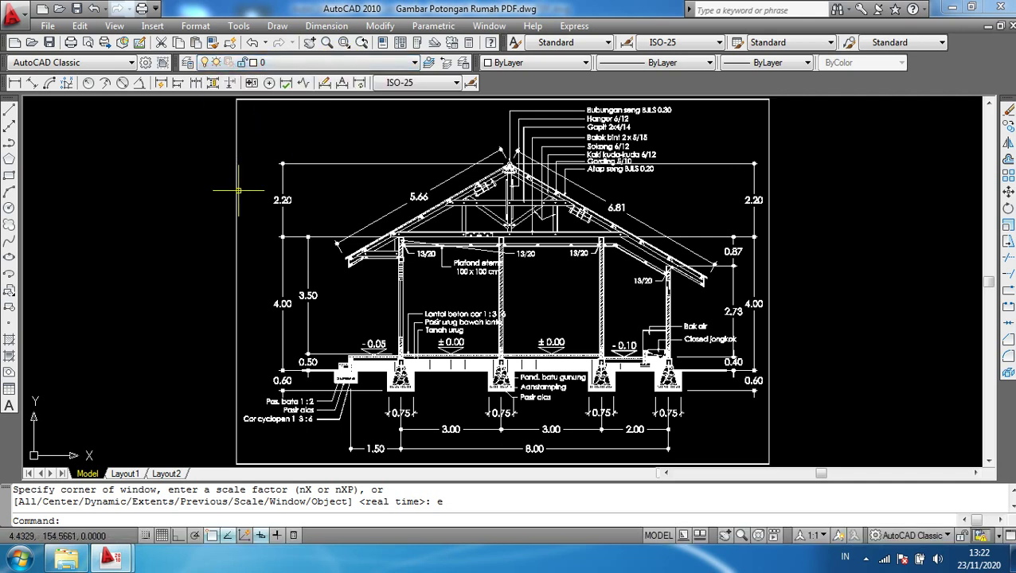
mouse_move(112, 558)
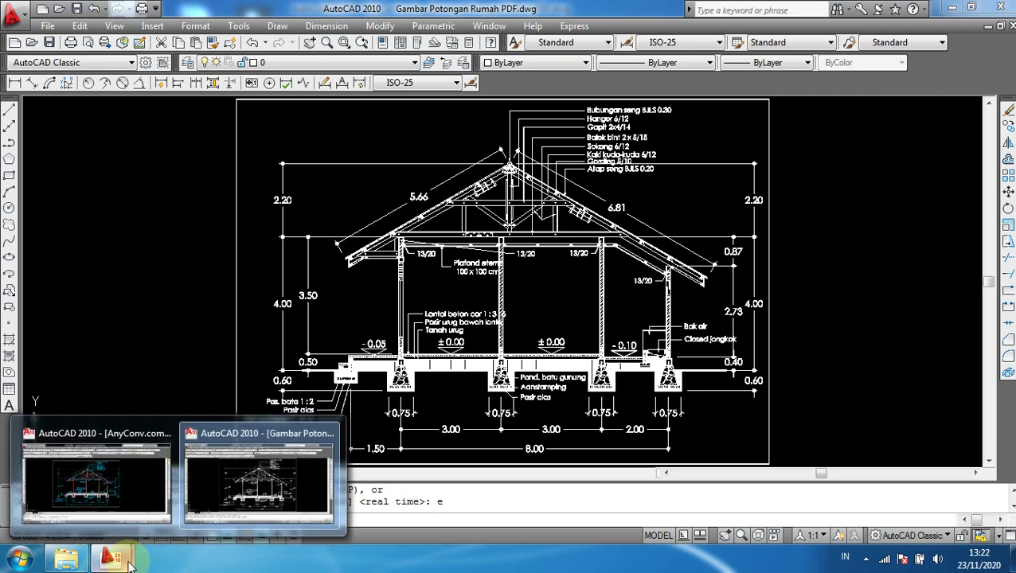
left_click(94, 480)
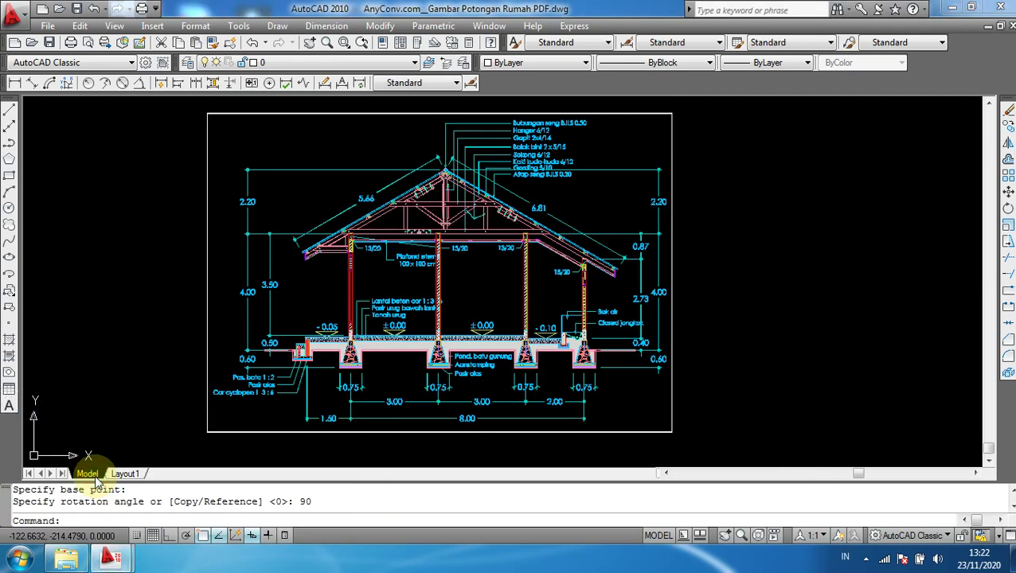
left_click(317, 64)
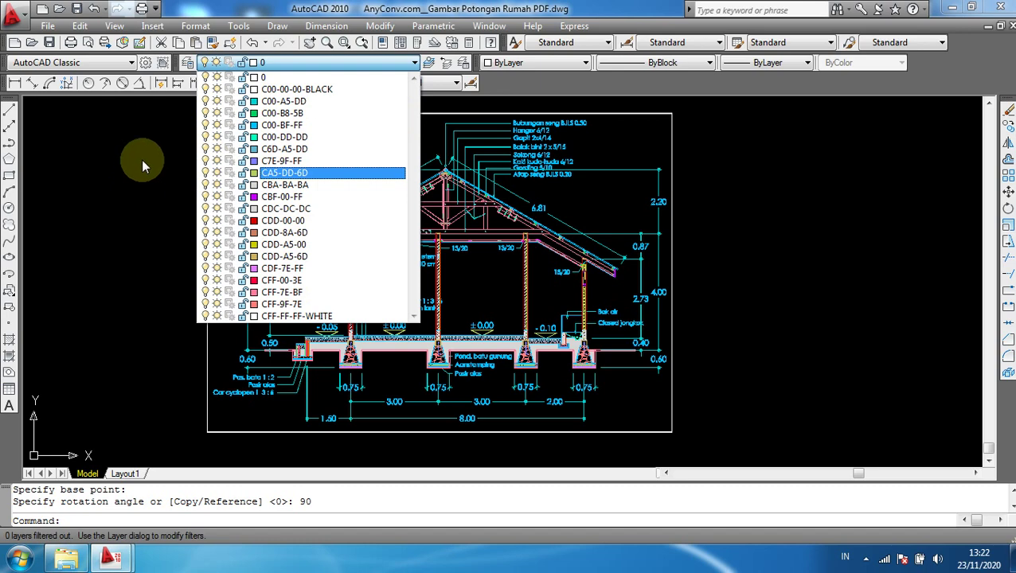
left_click(116, 171)
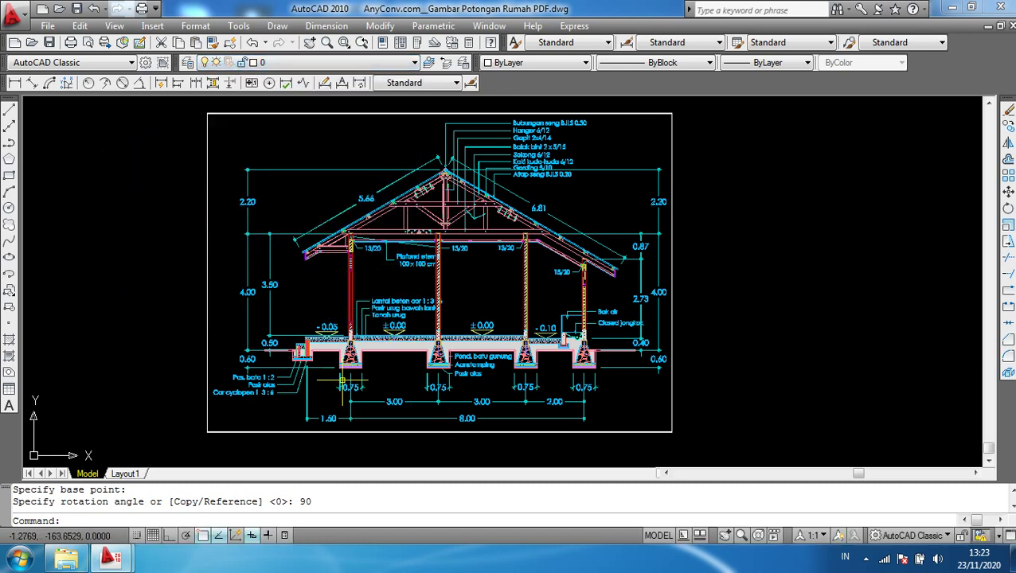
scroll(343, 381, "up", 5)
scroll(339, 371, "up", 3)
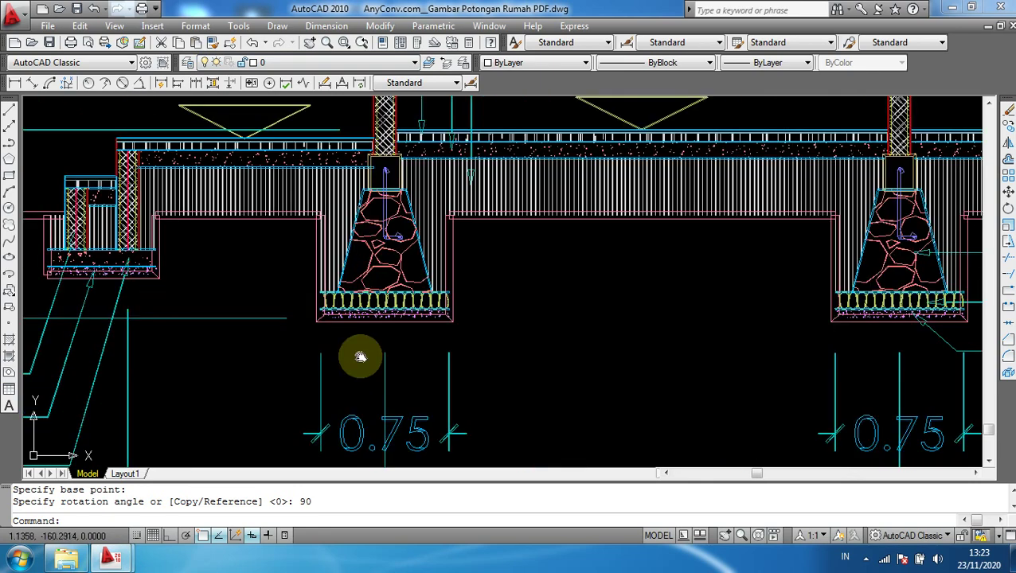
middle_click_drag(363, 355, 408, 199)
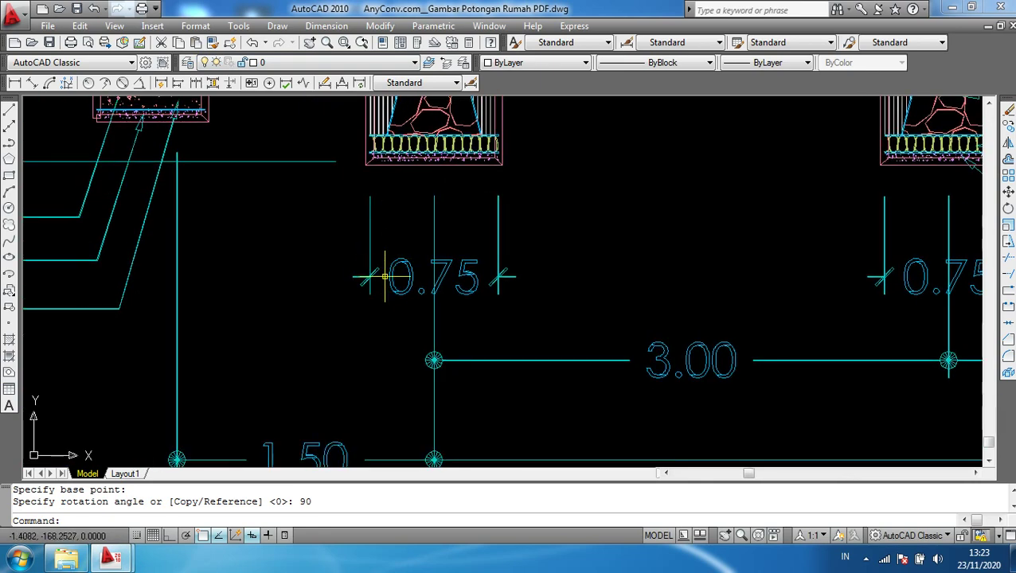
scroll(382, 266, "up", 2)
scroll(390, 264, "up", 2)
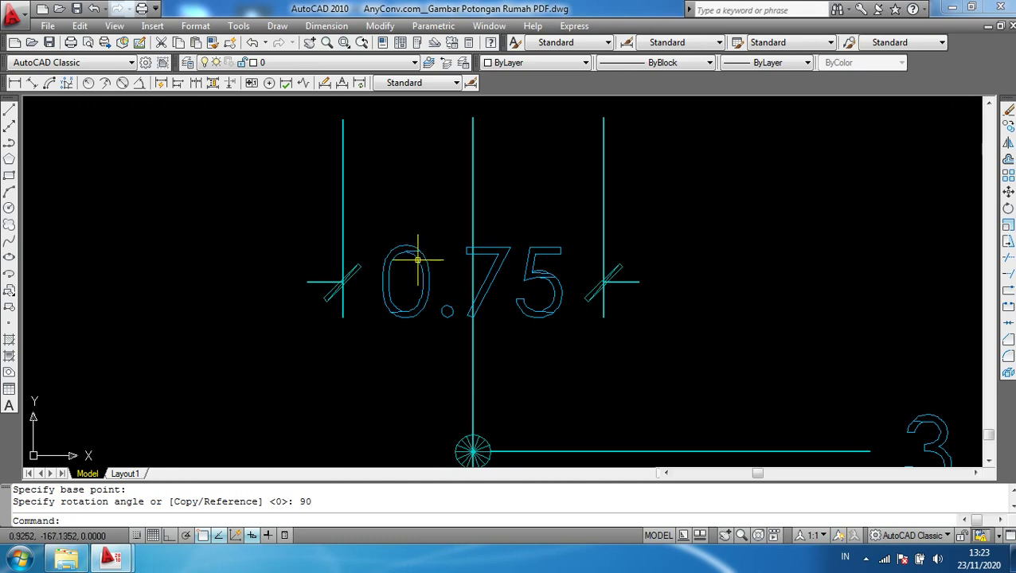
scroll(478, 277, "down", 2)
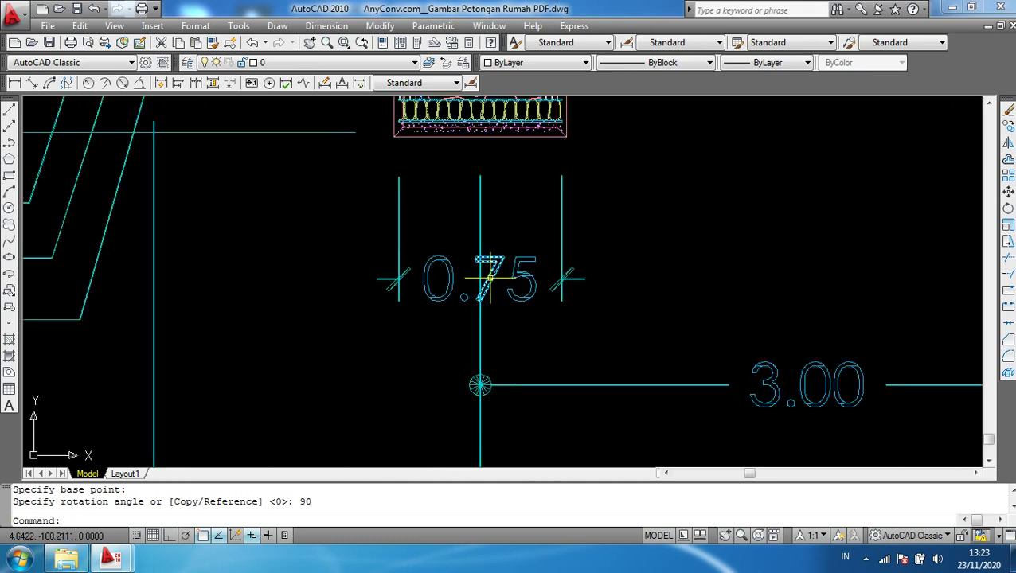
scroll(477, 287, "down", 2)
middle_click_drag(496, 306, 419, 292)
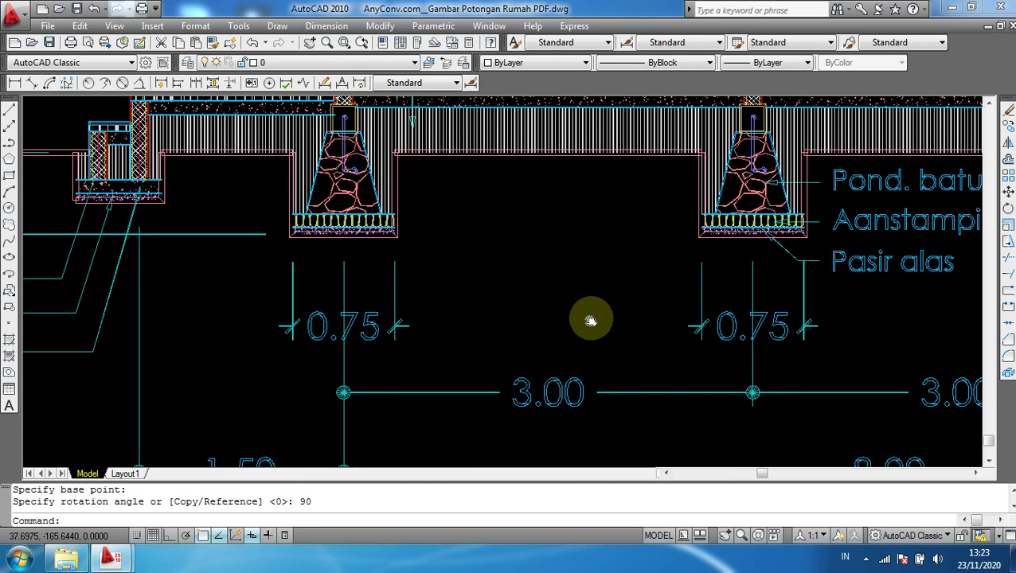
middle_click_drag(589, 317, 544, 279)
middle_click_drag(453, 265, 463, 318)
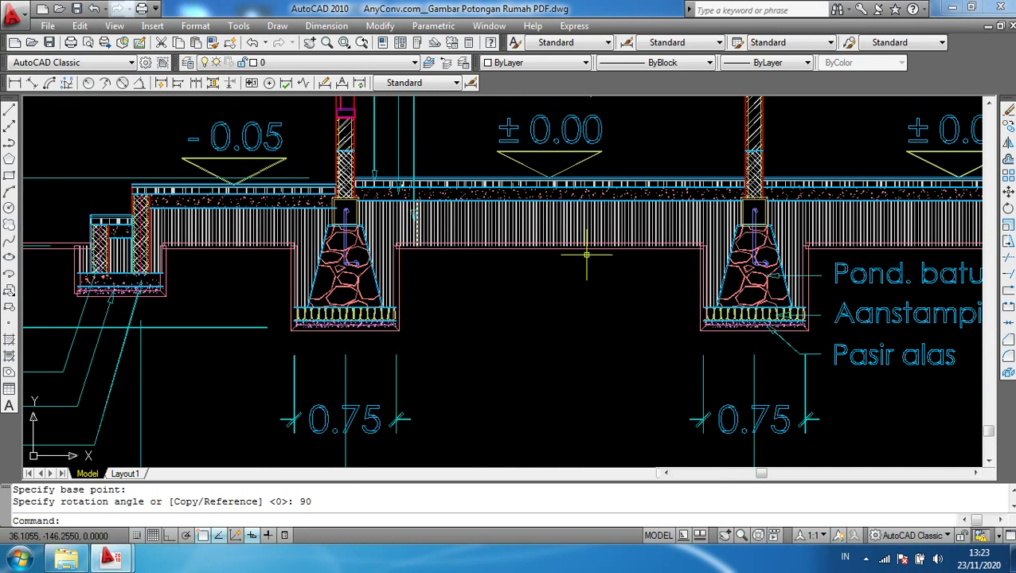
middle_click_drag(586, 254, 514, 154)
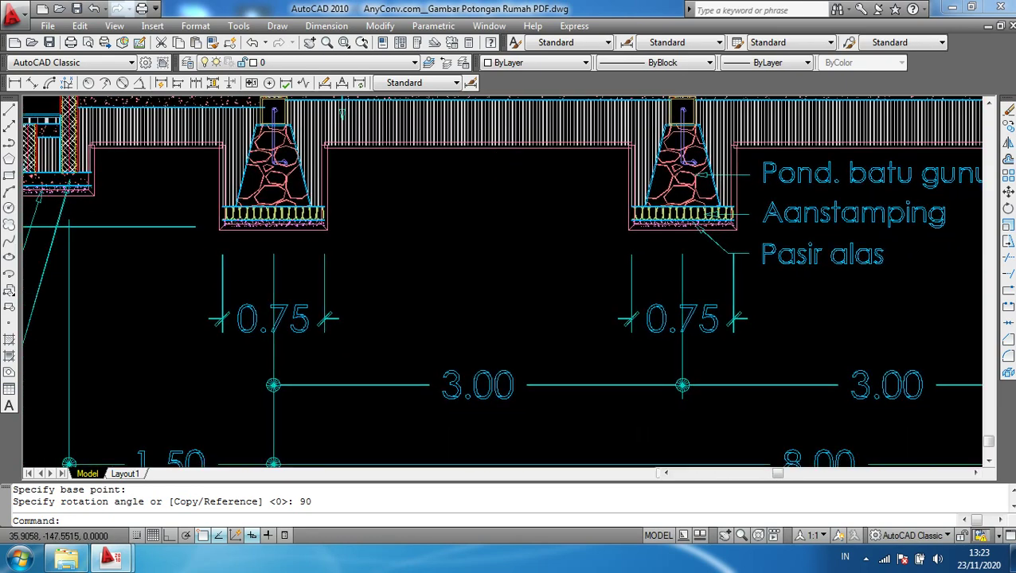
scroll(621, 302, "up", 2)
scroll(620, 320, "up", 3)
scroll(657, 312, "up", 4)
scroll(677, 295, "up", 4)
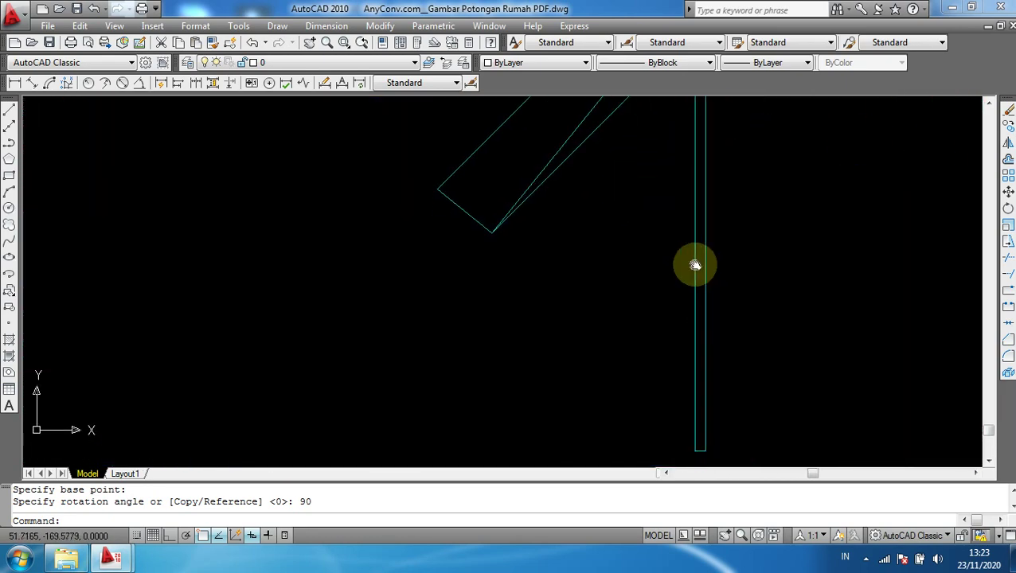
middle_click_drag(695, 265, 660, 182)
left_click(662, 329)
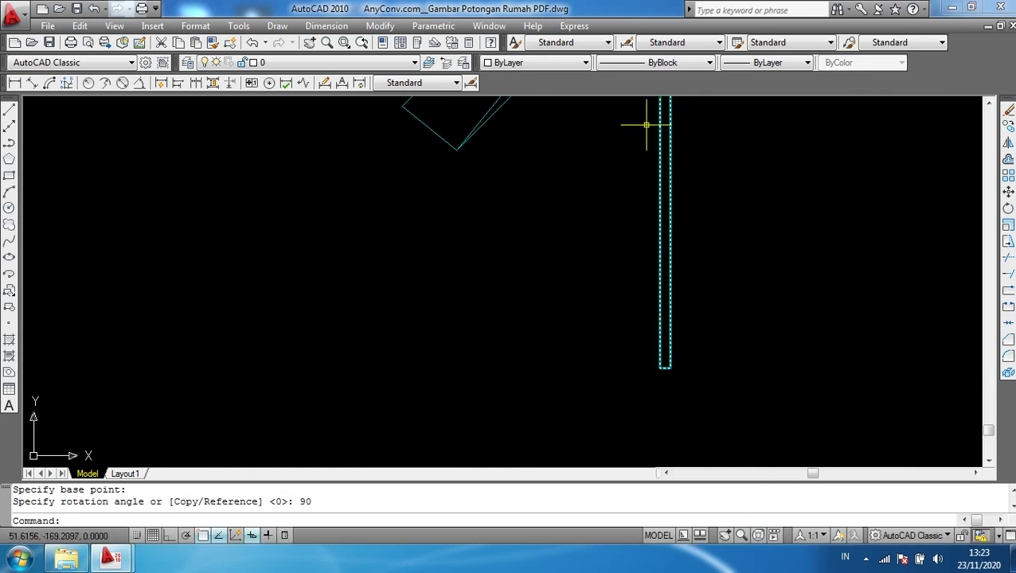
key("Escape")
scroll(658, 141, "down", 1)
scroll(669, 253, "down", 3)
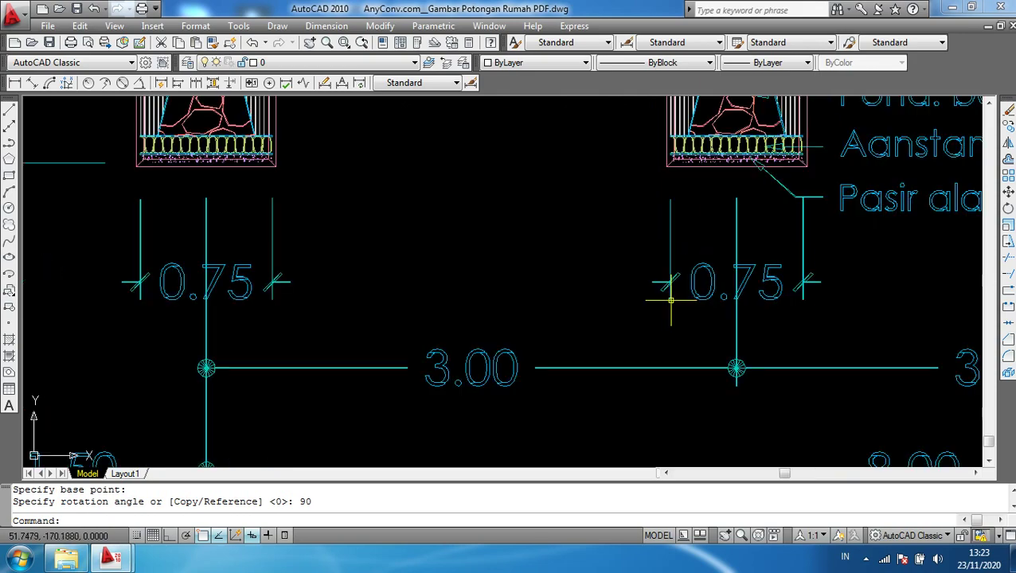
scroll(668, 253, "down", 3)
scroll(665, 253, "down", 3)
scroll(653, 252, "down", 1)
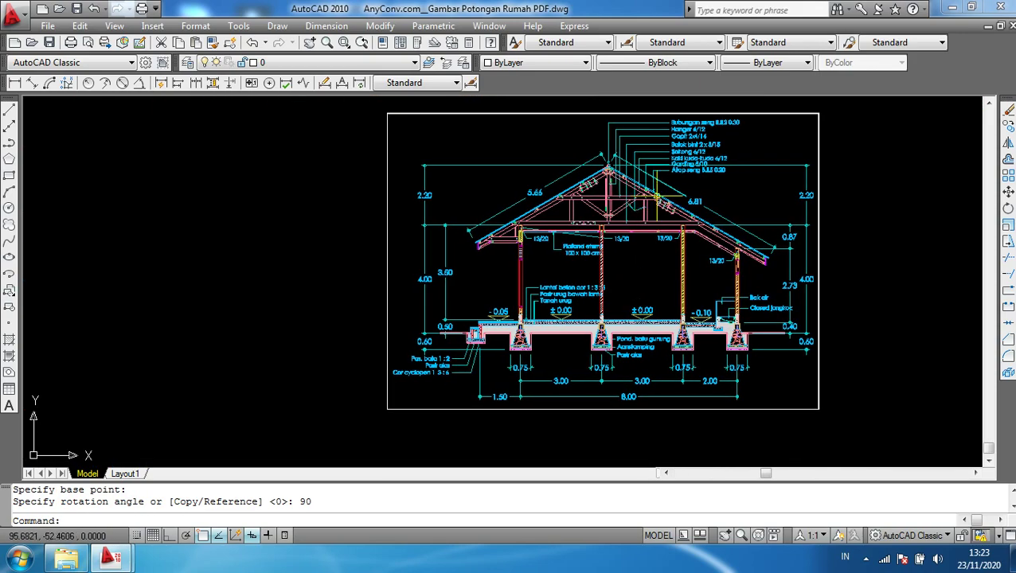
scroll(645, 199, "up", 3)
scroll(640, 187, "up", 3)
scroll(637, 183, "up", 3)
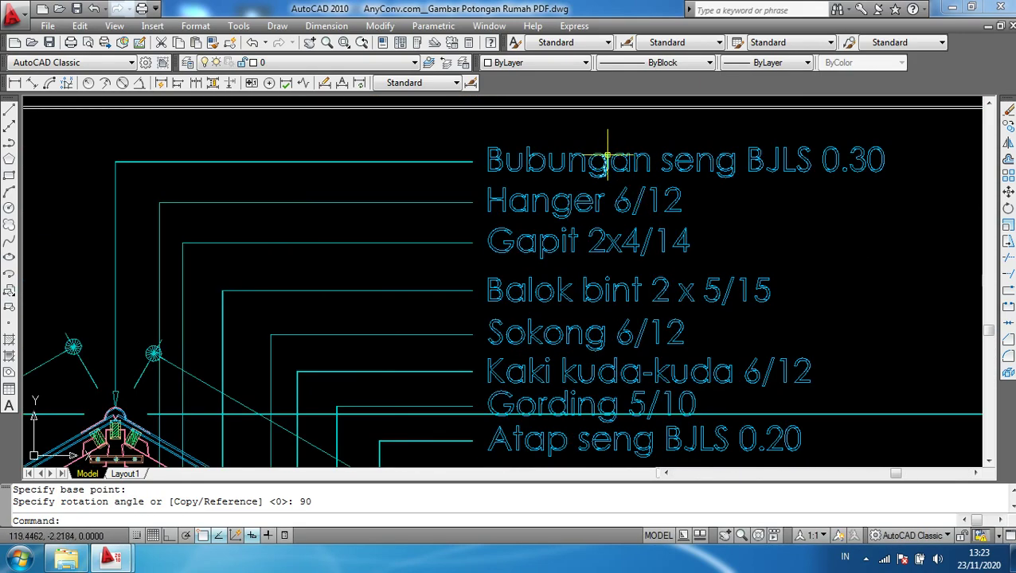
scroll(505, 144, "up", 1)
scroll(490, 159, "up", 2)
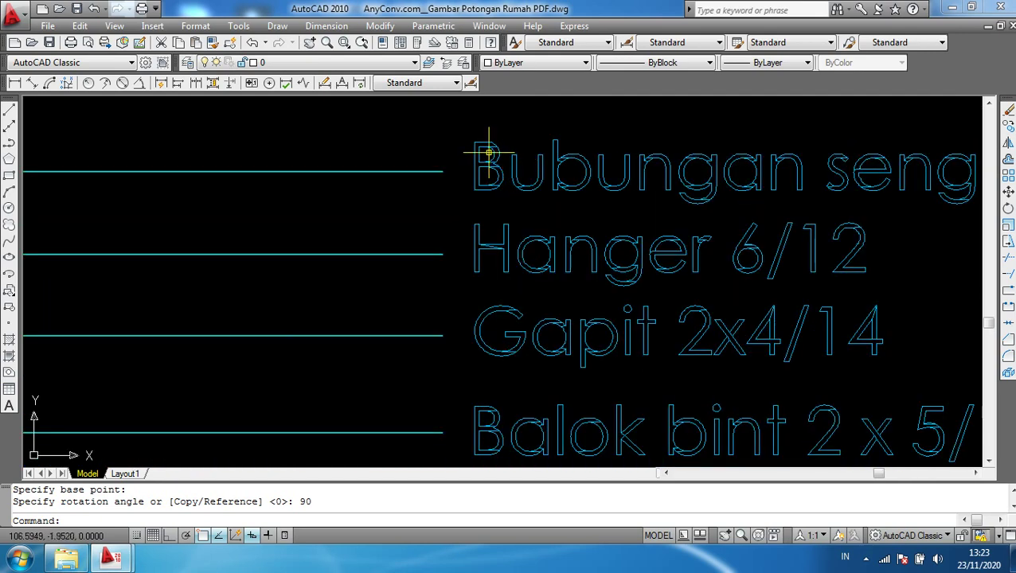
scroll(492, 144, "down", 5)
scroll(493, 207, "down", 6)
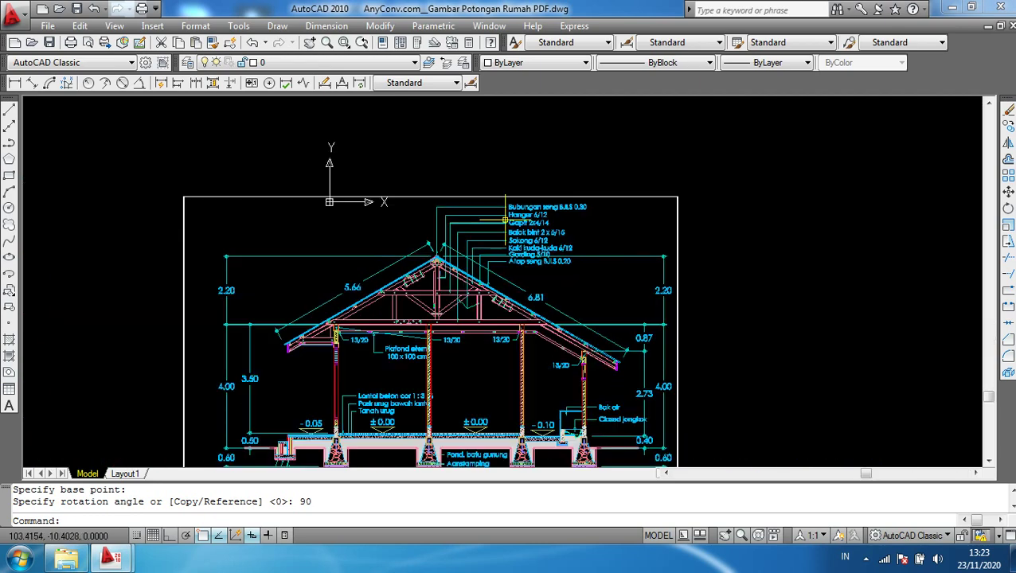
scroll(459, 202, "up", 5)
scroll(459, 202, "up", 4)
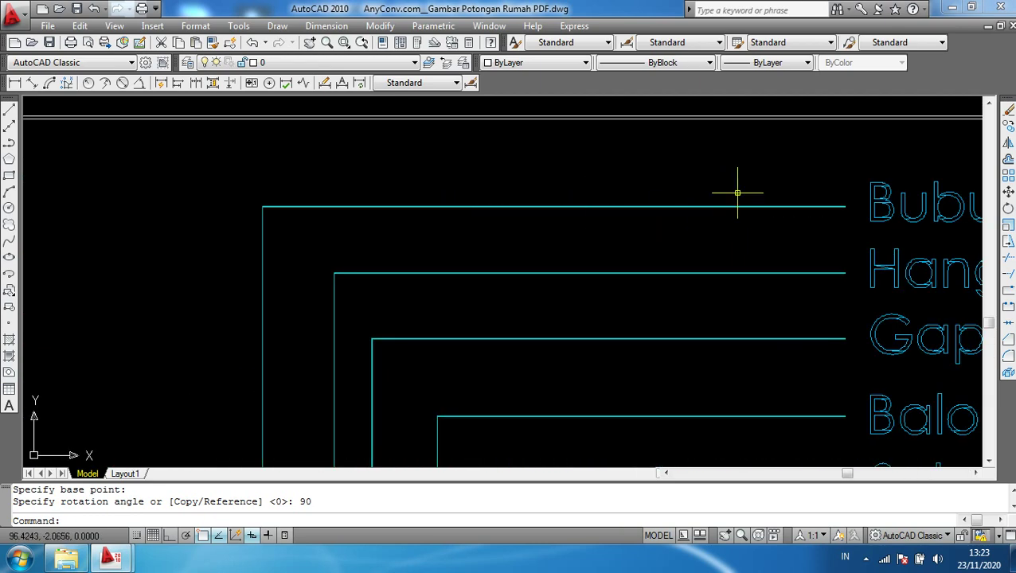
scroll(844, 177, "up", 5)
scroll(796, 175, "up", 3)
scroll(794, 210, "up", 3)
scroll(786, 200, "up", 3)
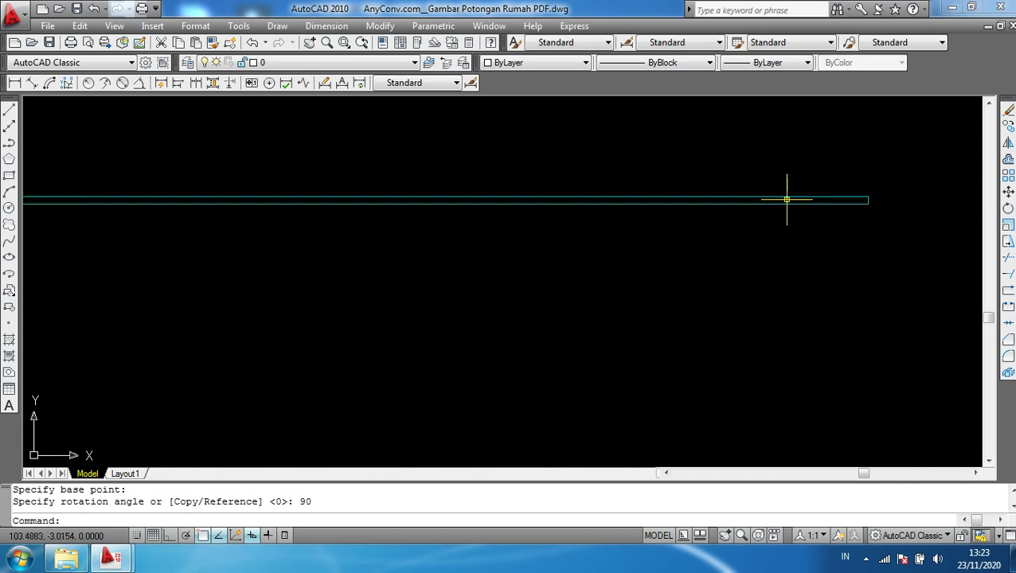
scroll(756, 215, "down", 3)
scroll(749, 227, "down", 4)
scroll(716, 226, "down", 4)
scroll(691, 227, "down", 3)
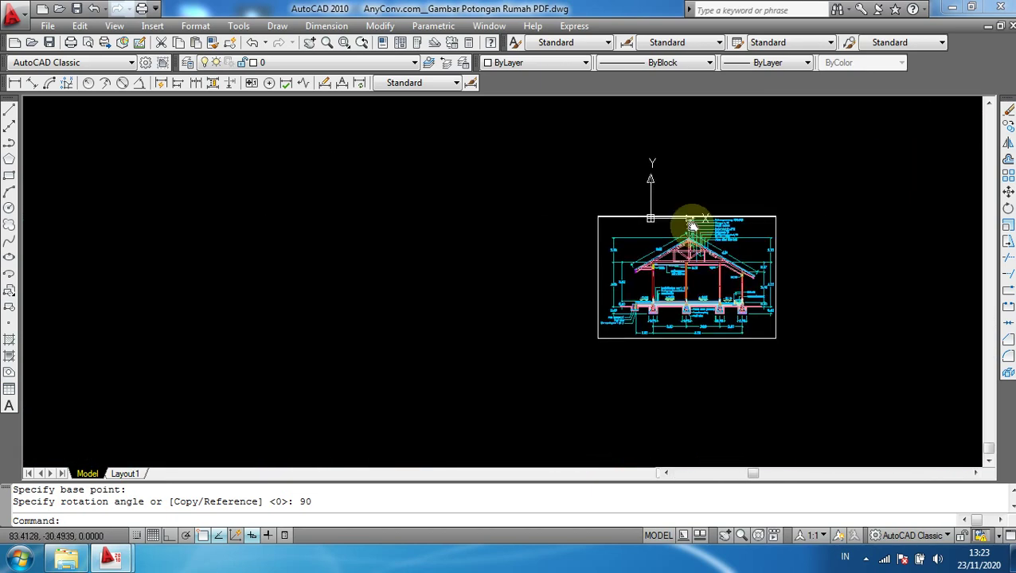
scroll(691, 227, "down", 1)
scroll(585, 203, "up", 2)
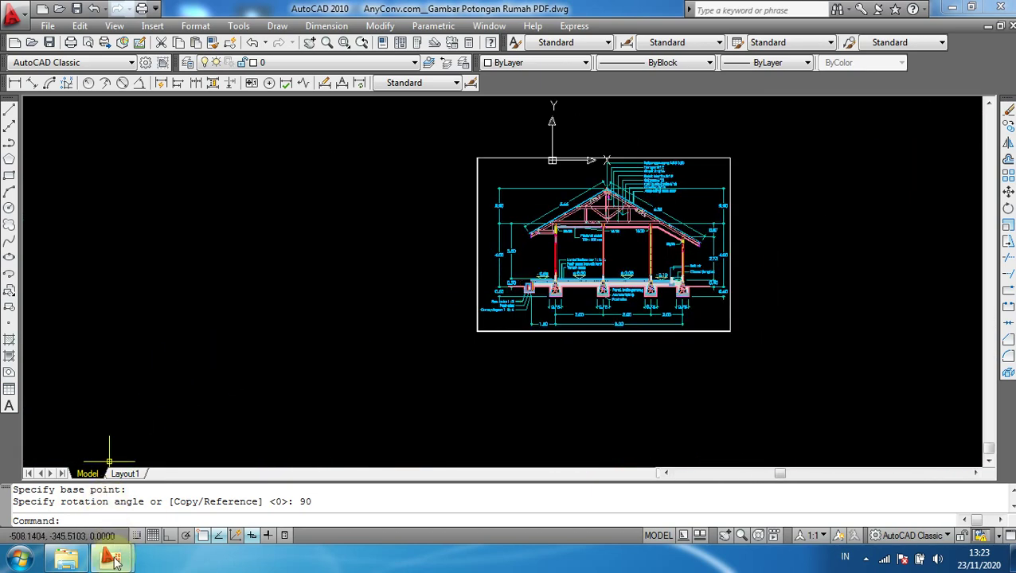
Switch to Gambar Potongan Rumah PDF.dwg and zoom in on its 0.75 dimension
mouse_move(111, 558)
left_click(233, 475)
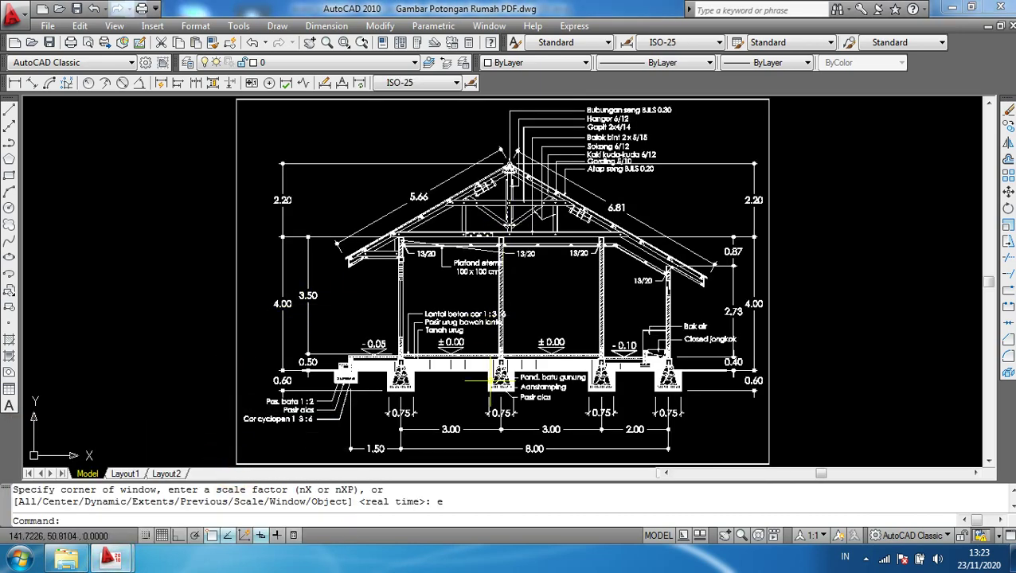
scroll(493, 380, "up", 3)
scroll(502, 374, "up", 2)
scroll(514, 374, "up", 2)
scroll(516, 308, "up", 3)
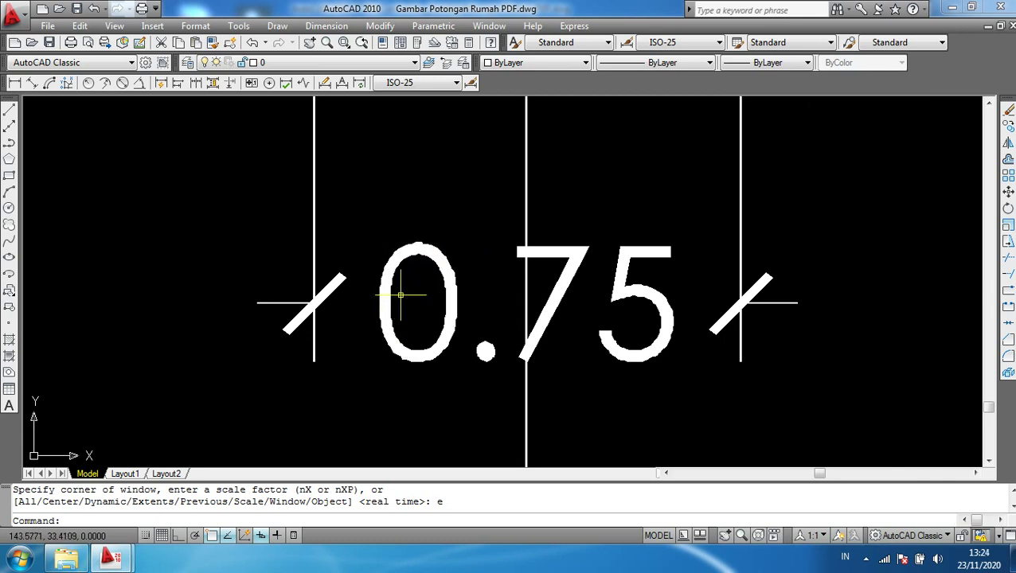
left_click(390, 280)
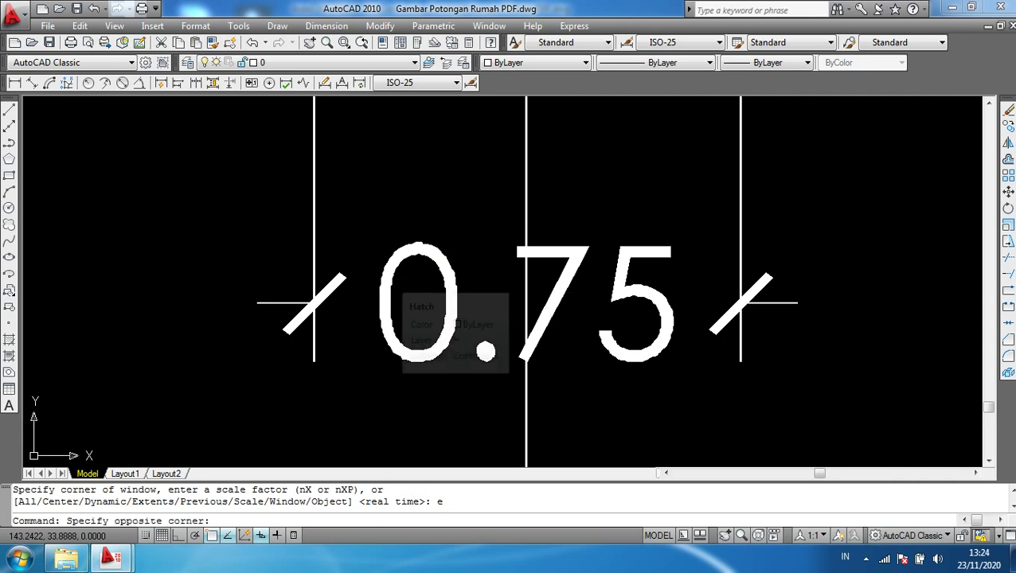
left_click(374, 265)
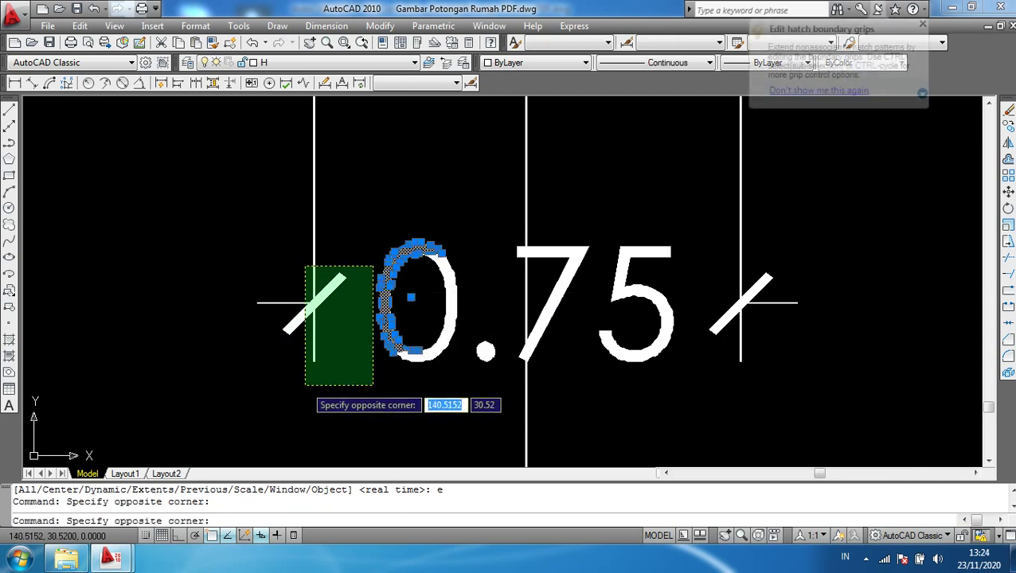
key("Escape")
key("Escape")
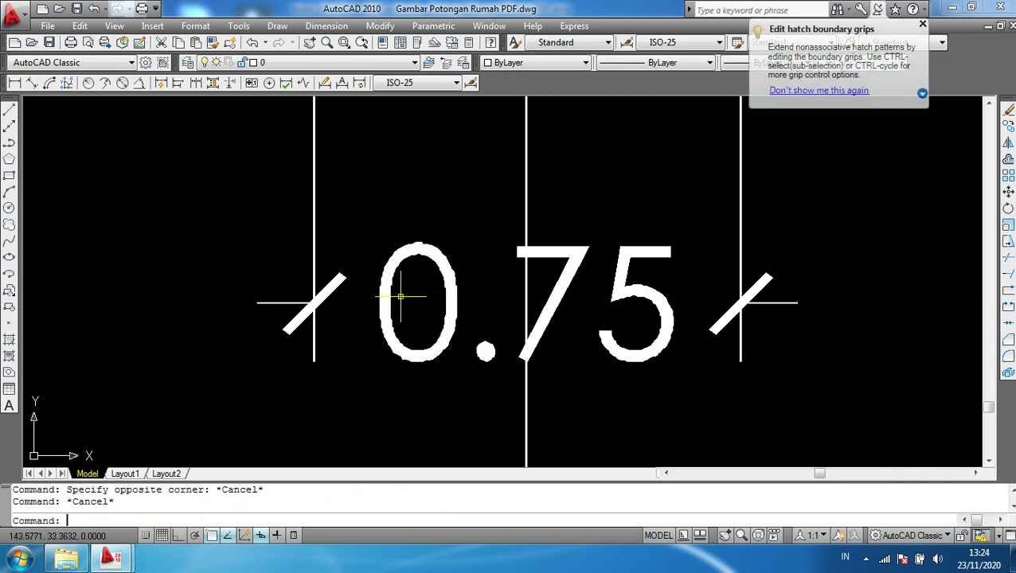
Inspect the area beside the white bar, then zoom back out to the whole house section
scroll(556, 288, "up", 4)
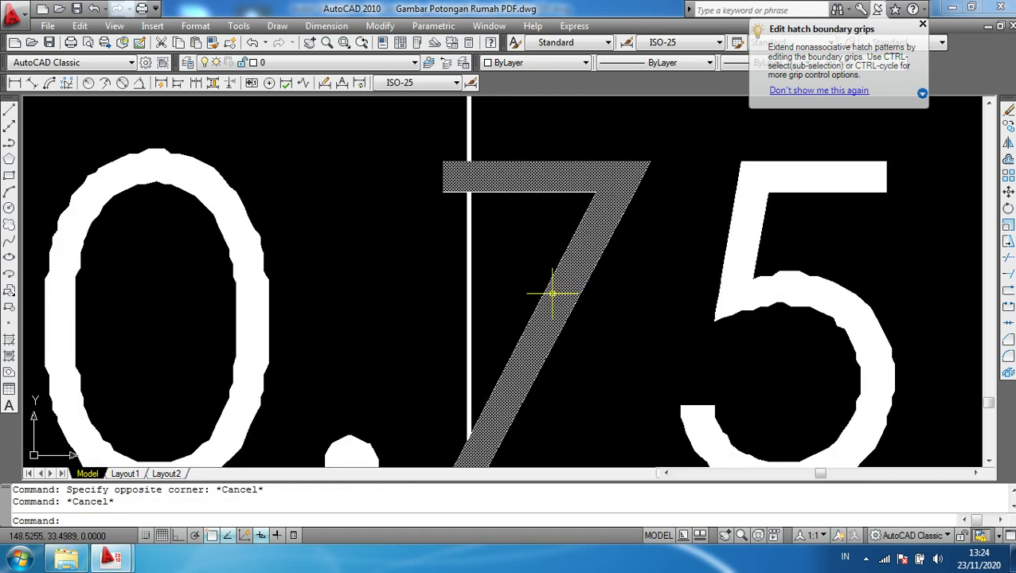
scroll(555, 289, "down", 5)
middle_click_drag(556, 351, 576, 221)
scroll(557, 334, "up", 2)
scroll(483, 386, "up", 5)
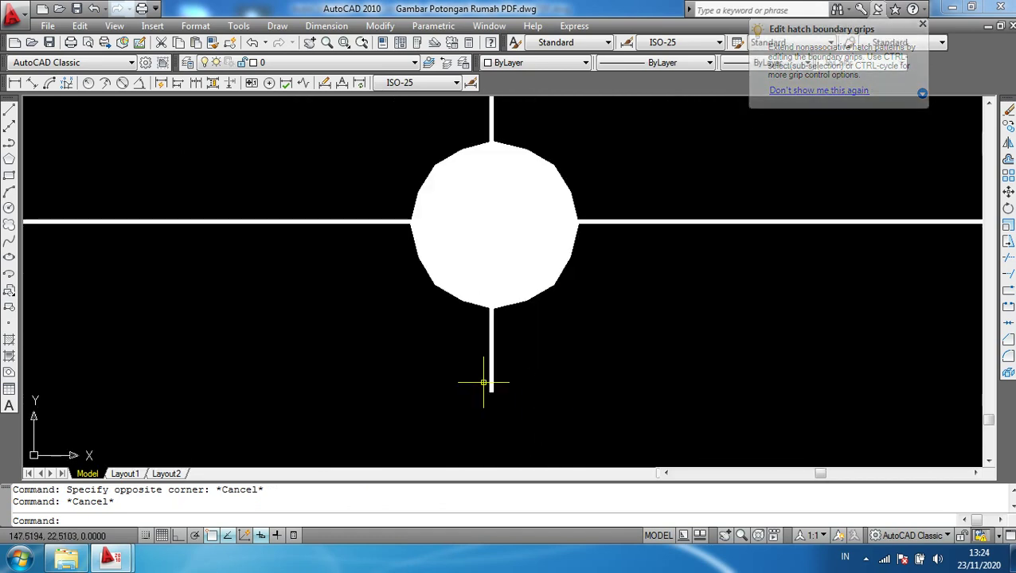
scroll(487, 381, "up", 4)
scroll(516, 362, "up", 3)
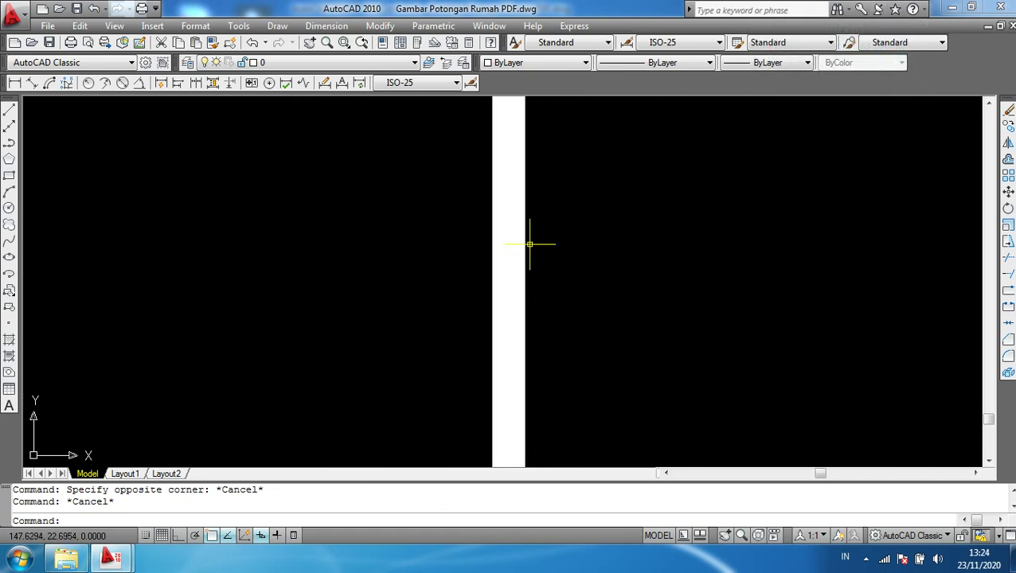
left_click(491, 244)
left_click(505, 228)
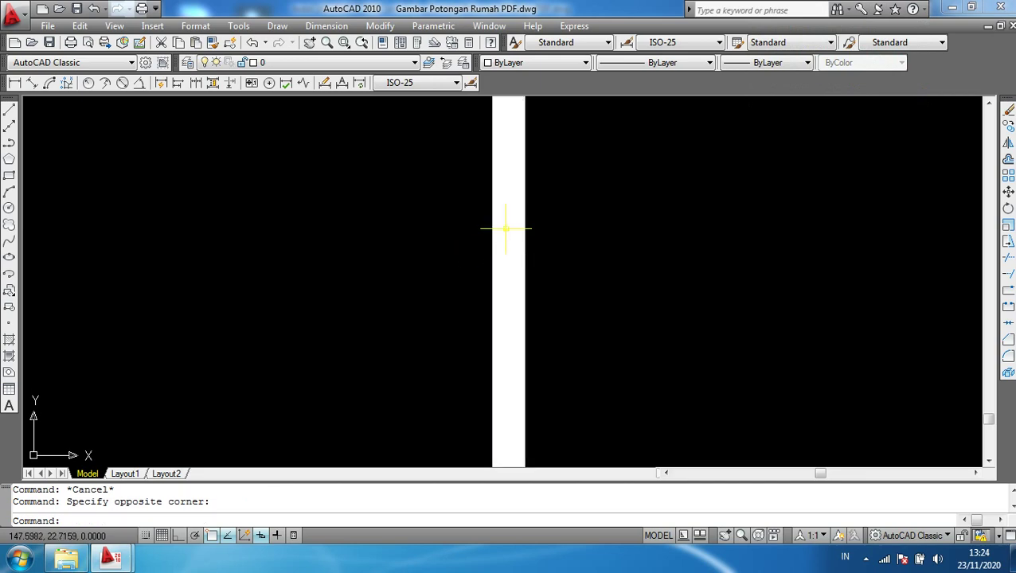
key("Escape")
scroll(567, 333, "down", 3)
scroll(567, 335, "down", 3)
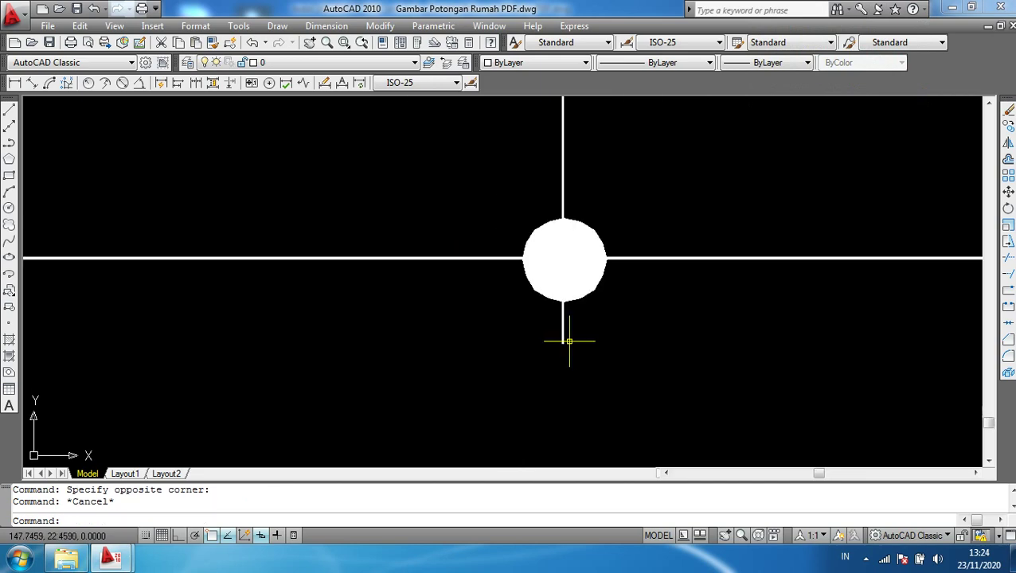
scroll(575, 344, "down", 3)
scroll(576, 344, "down", 3)
scroll(578, 340, "down", 3)
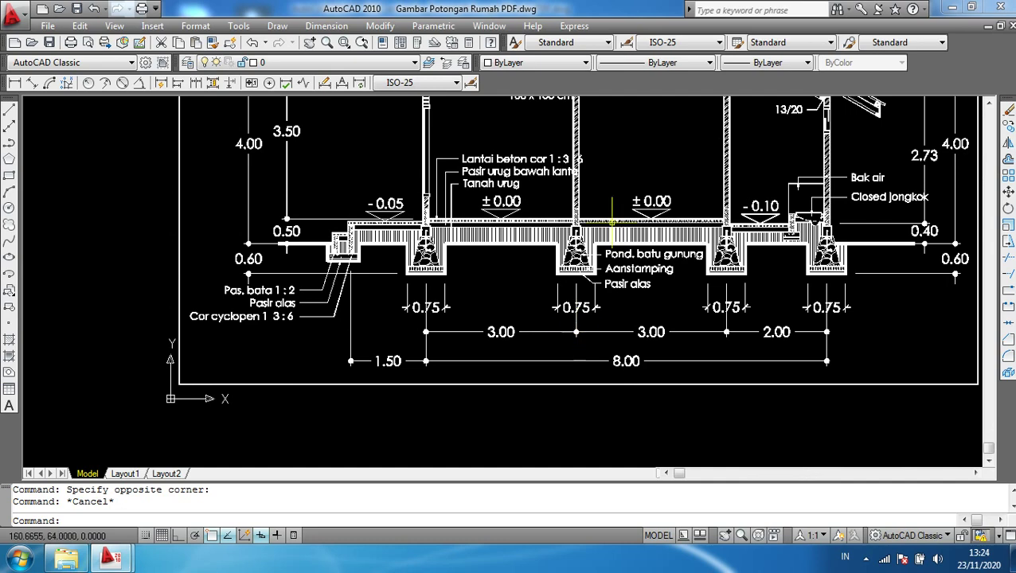
scroll(617, 227, "down", 4)
middle_click_drag(777, 158, 741, 242)
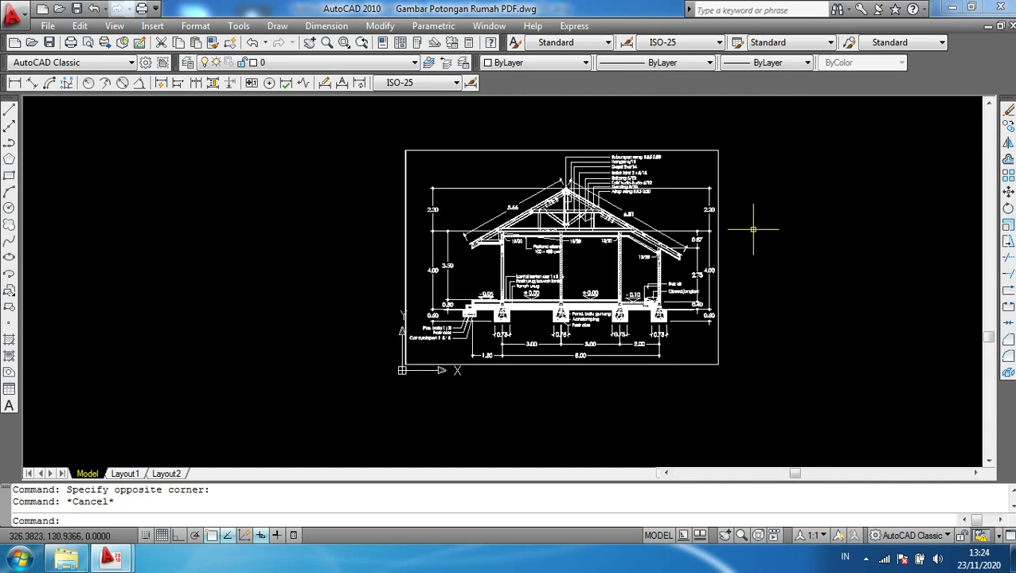
scroll(752, 229, "up", 2)
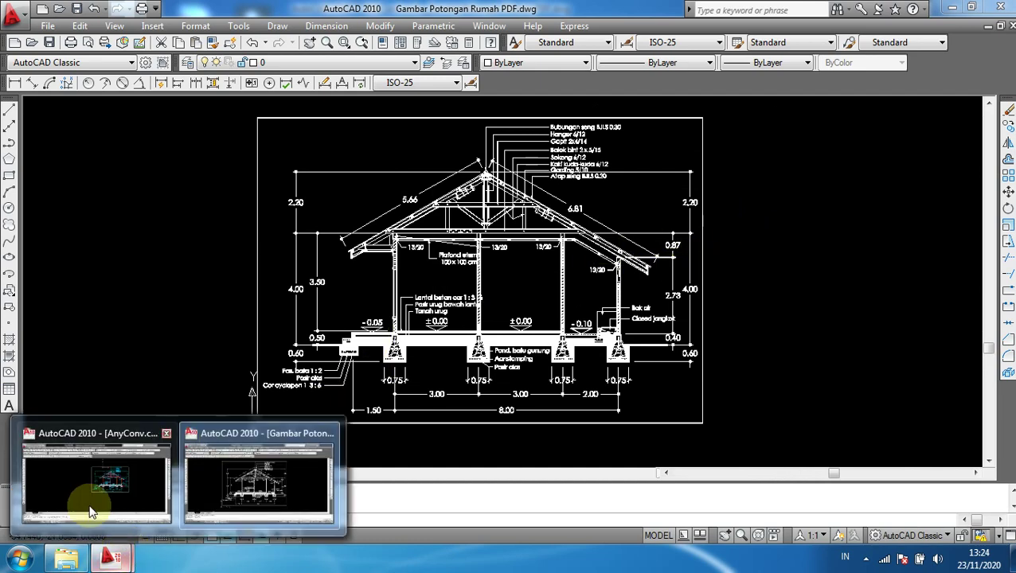
Return to the AnyConv drawing and zoom in on the 3.00 dimension below the footings
left_click(94, 498)
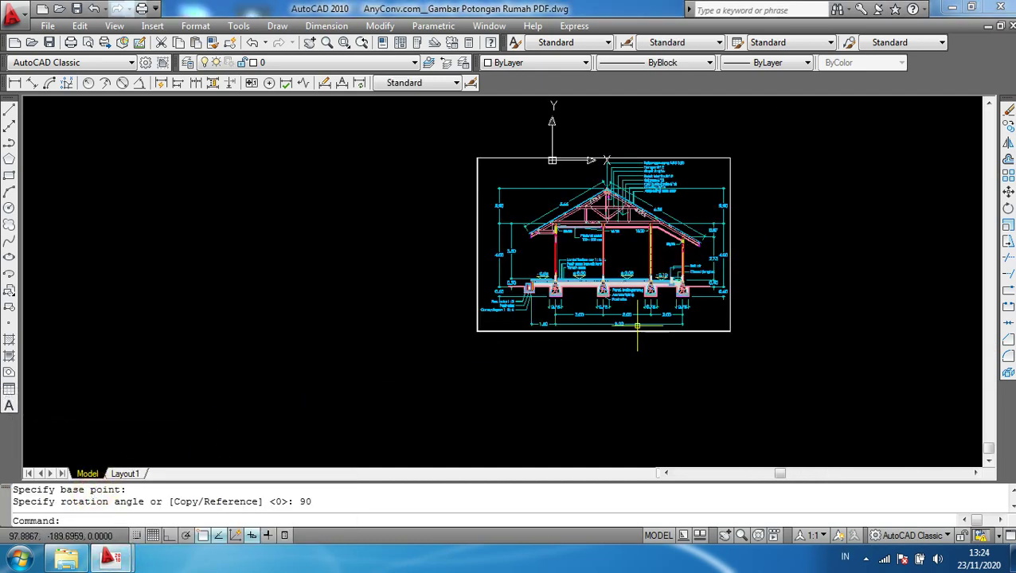
scroll(617, 315, "up", 3)
middle_click_drag(608, 235, 589, 295)
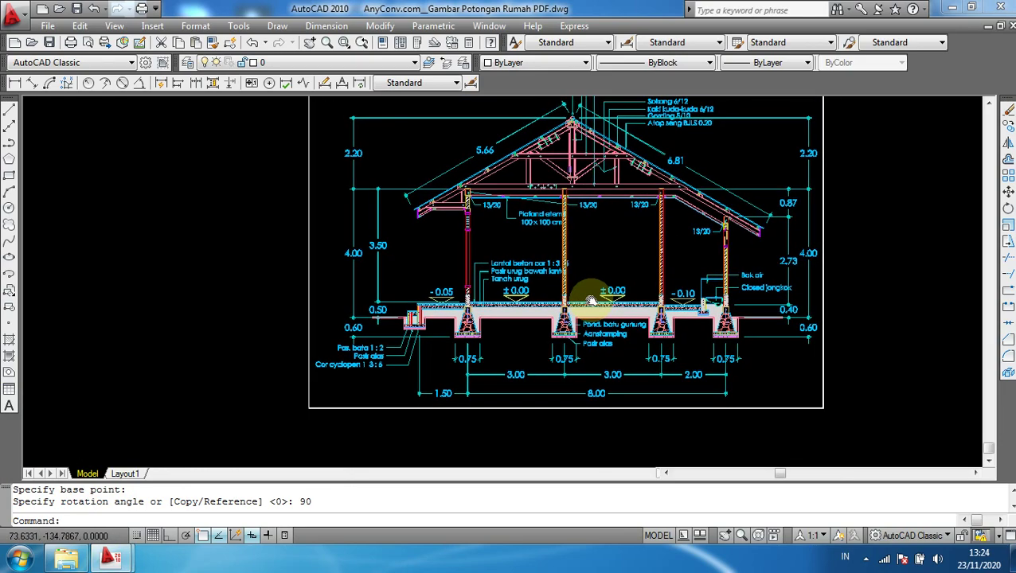
scroll(524, 385, "up", 3)
scroll(521, 385, "up", 2)
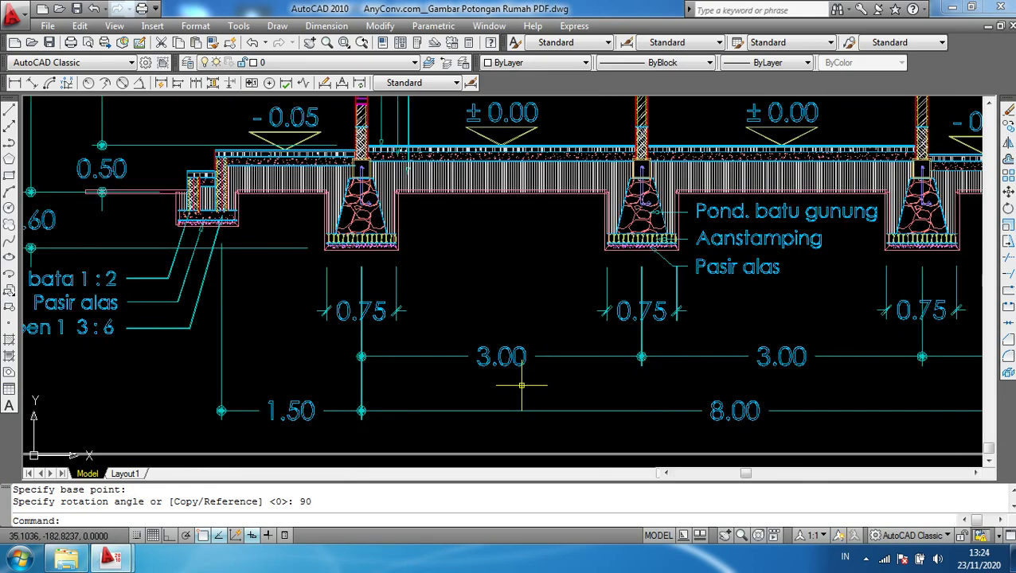
middle_click_drag(541, 383, 328, 340)
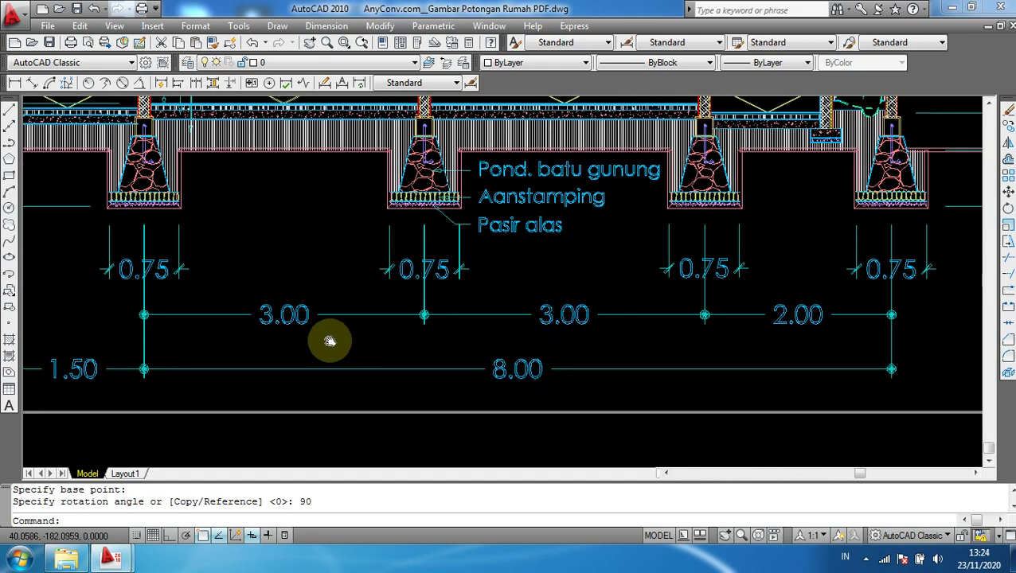
scroll(707, 325, "up", 3)
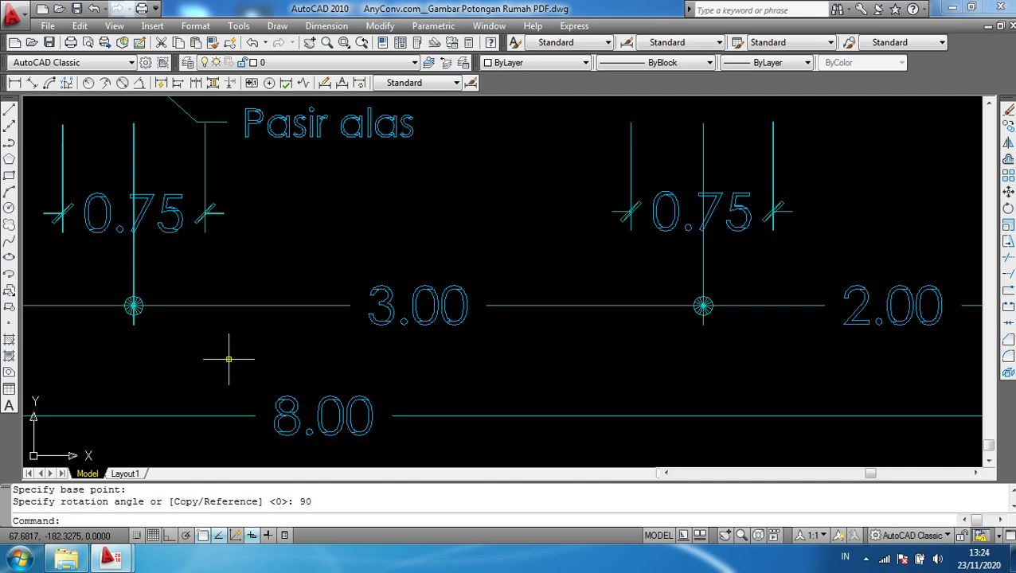
Start an aligned dimension (DA) and snap to the first column centre of the 3.00 span
type("d")
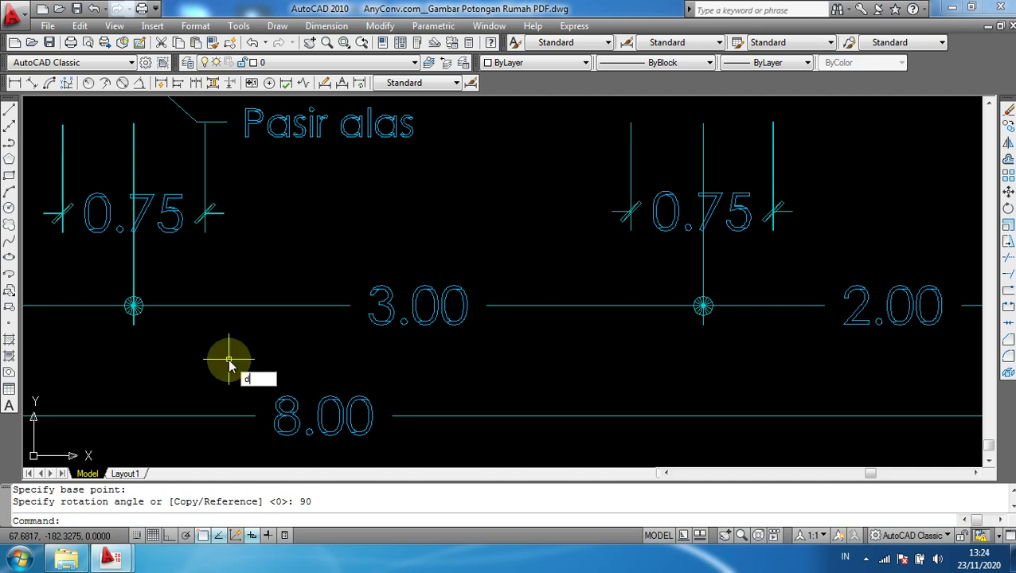
type("al")
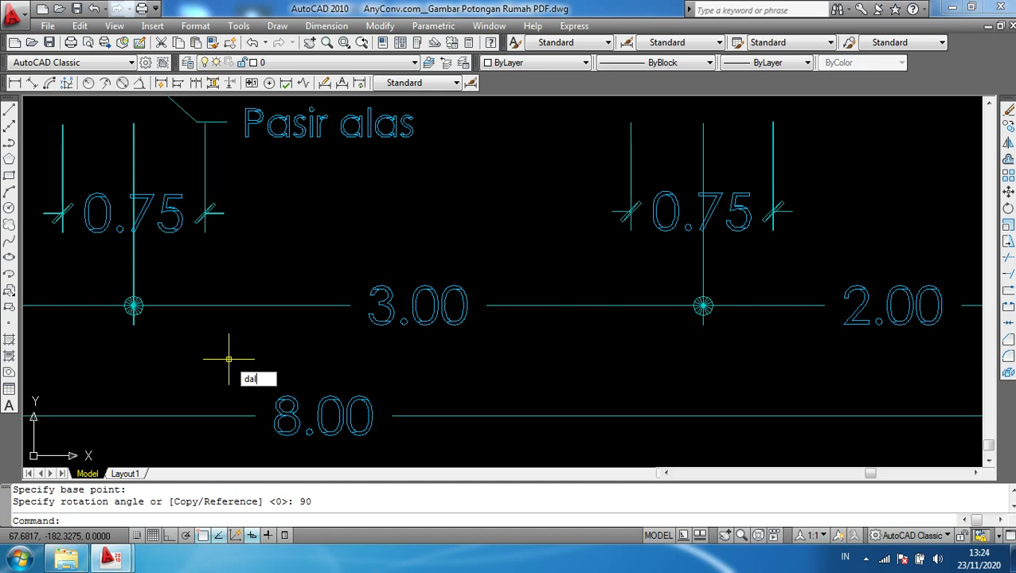
key("Return")
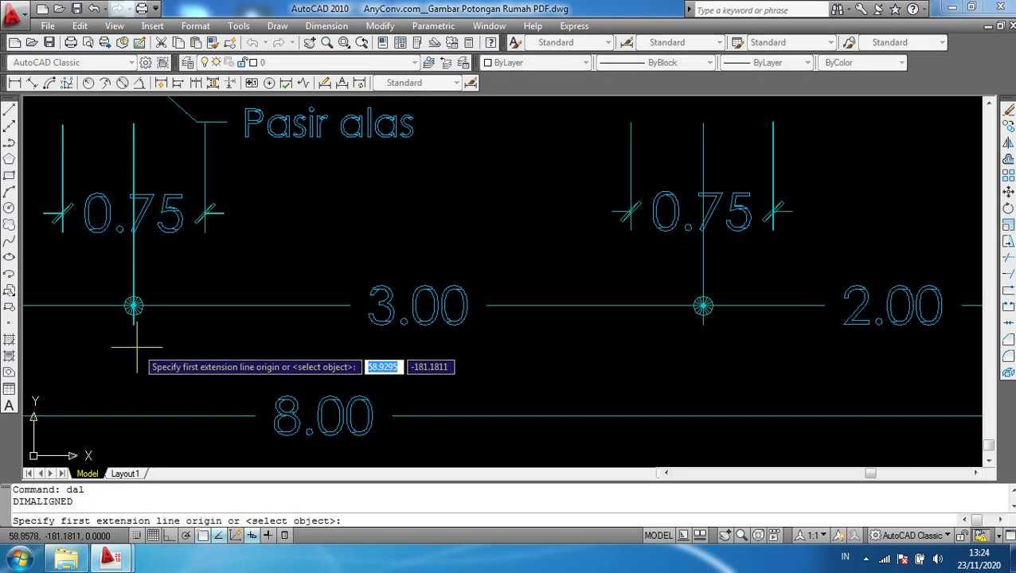
scroll(137, 347, "up", 2)
scroll(127, 334, "up", 2)
scroll(112, 310, "up", 2)
mouse_move(117, 268)
middle_mouse_down()
mouse_move(164, 336)
mouse_move(170, 318)
middle_mouse_up()
scroll(174, 315, "up", 3)
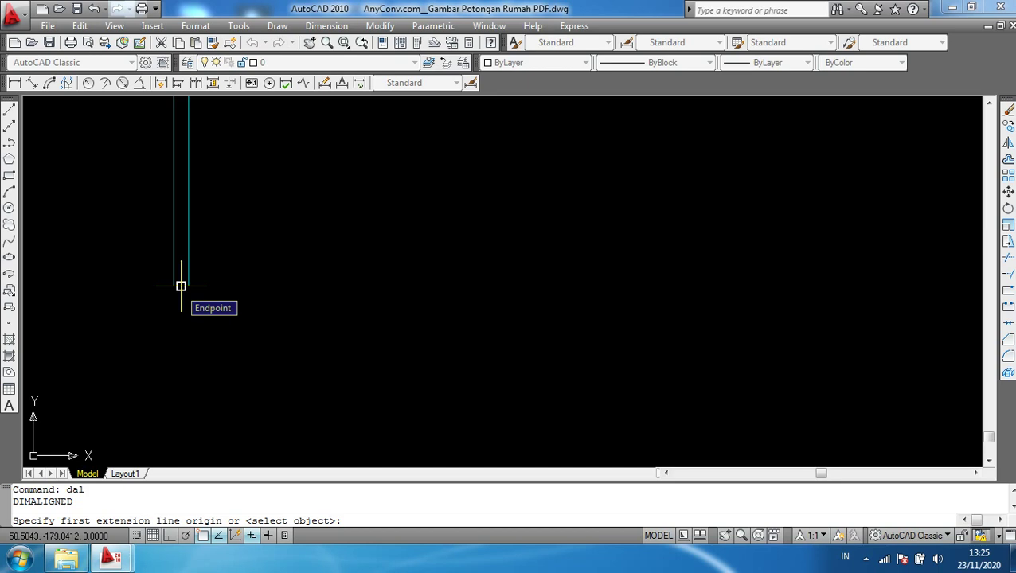
left_click(181, 285)
Snap to the second column centre of the 3.00 span, leaving room below for the dimension line
scroll(414, 350, "down", 2)
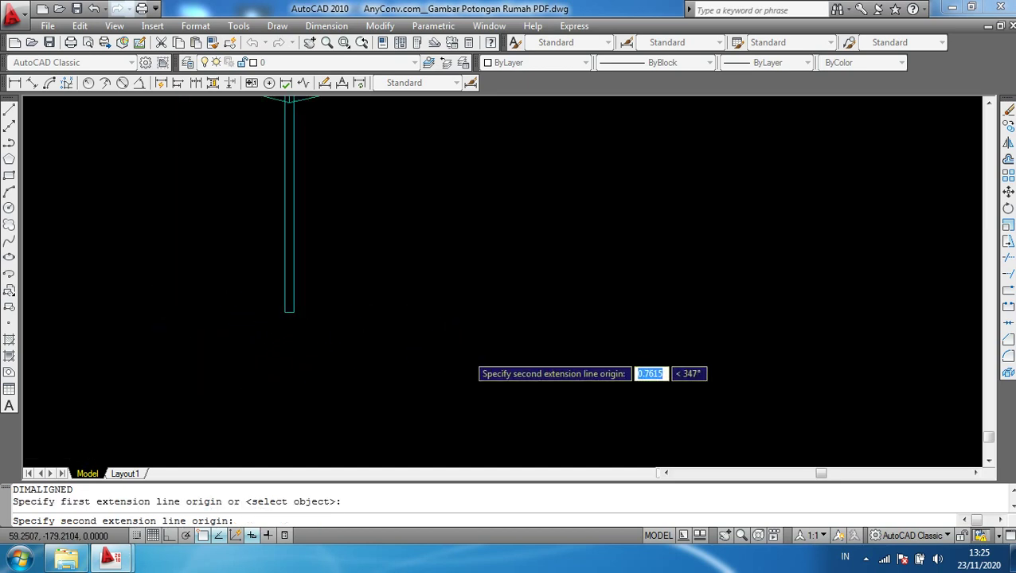
scroll(478, 366, "up", 3)
mouse_move(539, 362)
middle_mouse_down()
mouse_move(693, 375)
mouse_move(263, 355)
middle_mouse_up()
scroll(631, 372, "down", 2)
scroll(844, 363, "up", 4)
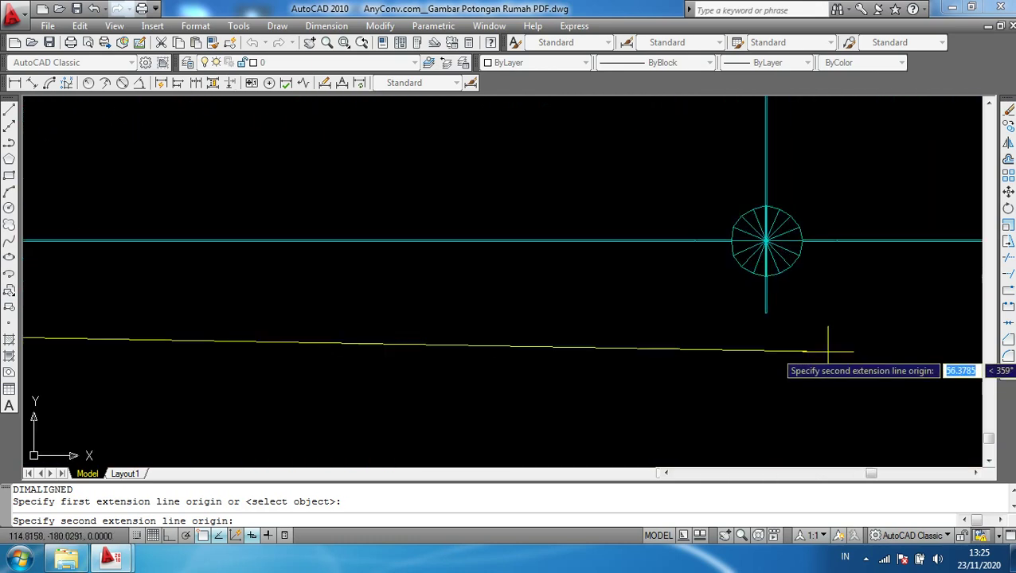
scroll(828, 350, "up", 3)
scroll(756, 326, "up", 3)
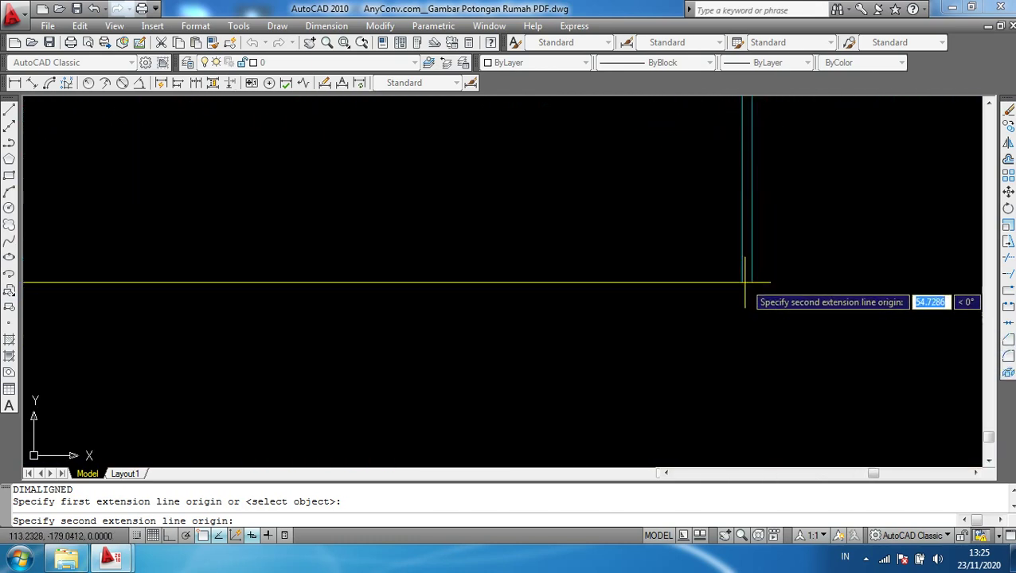
scroll(746, 282, "up", 4)
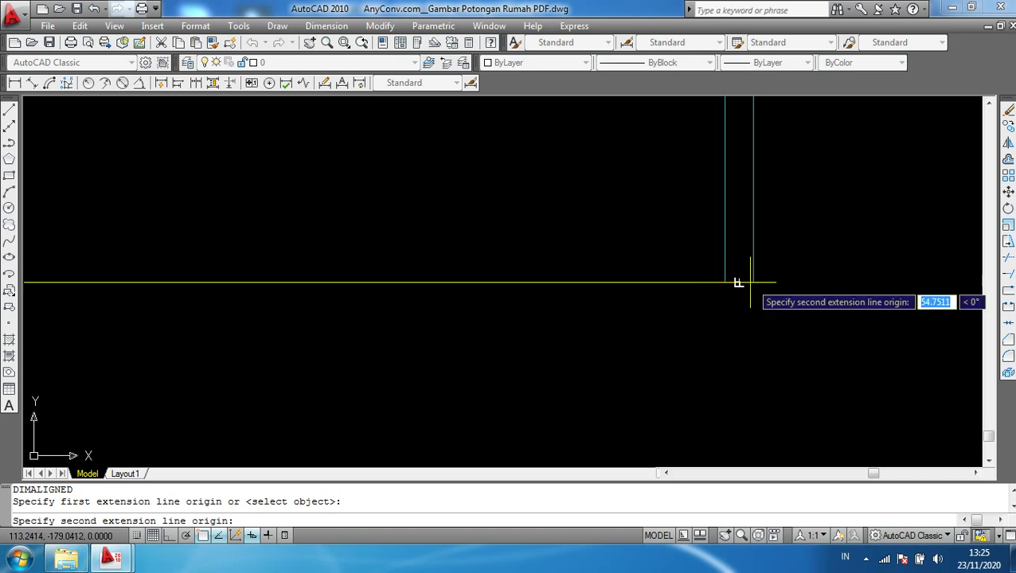
left_click(738, 282)
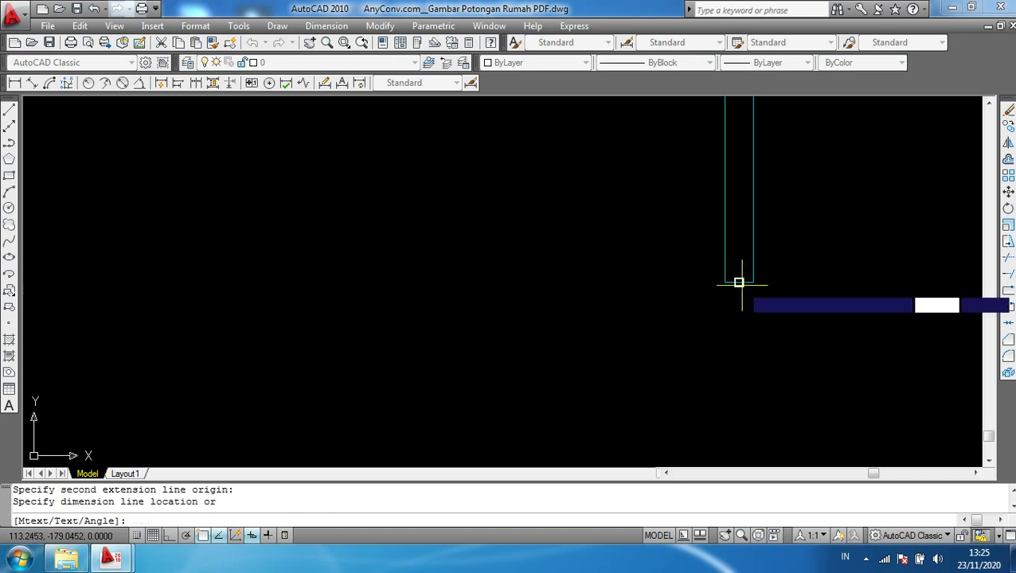
scroll(673, 402, "down", 2)
scroll(673, 402, "down", 2)
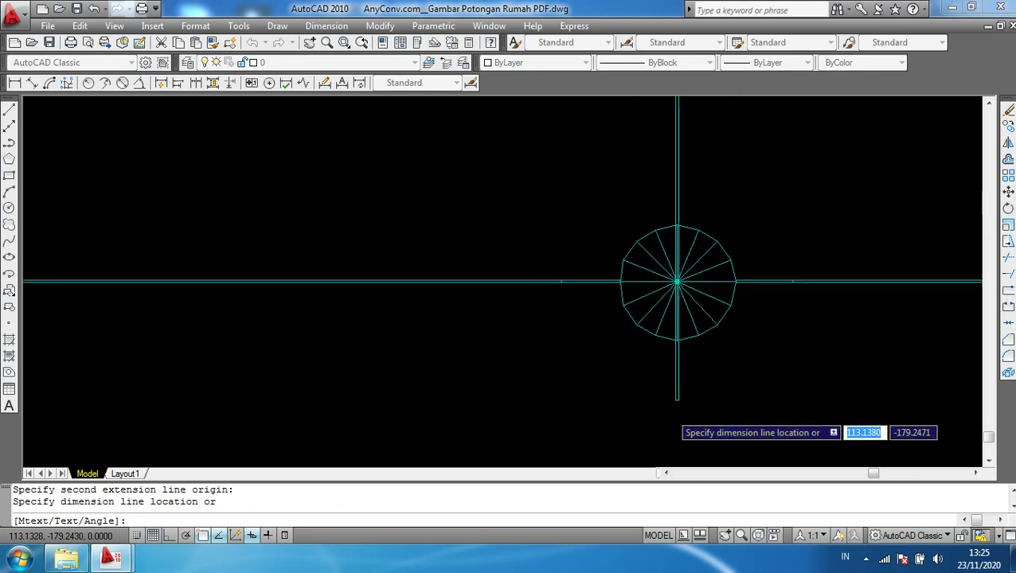
middle_click_drag(670, 371, 706, 213)
scroll(706, 214, "down", 2)
scroll(712, 302, "down", 2)
scroll(713, 311, "down", 2)
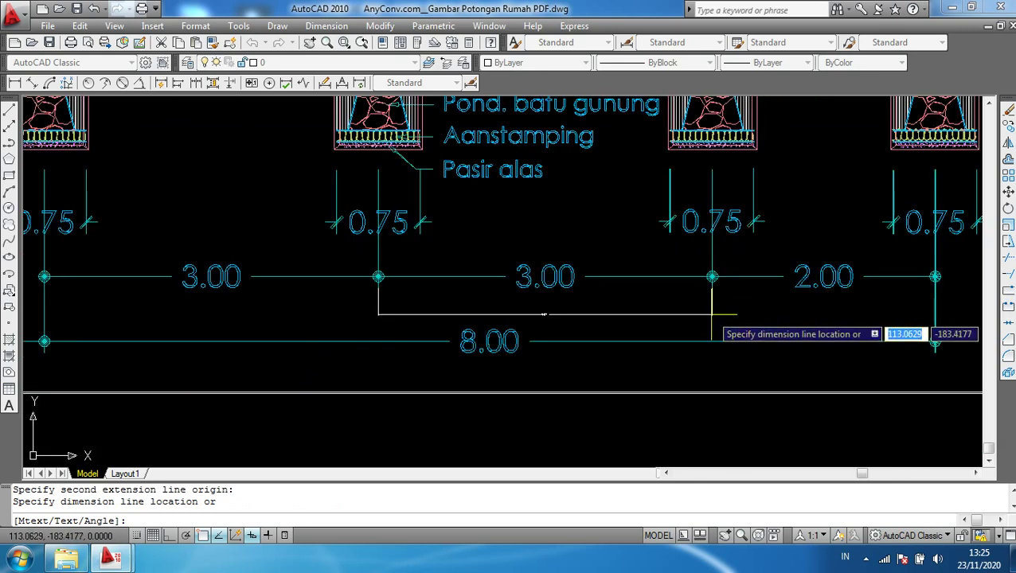
scroll(713, 310, "up", 1)
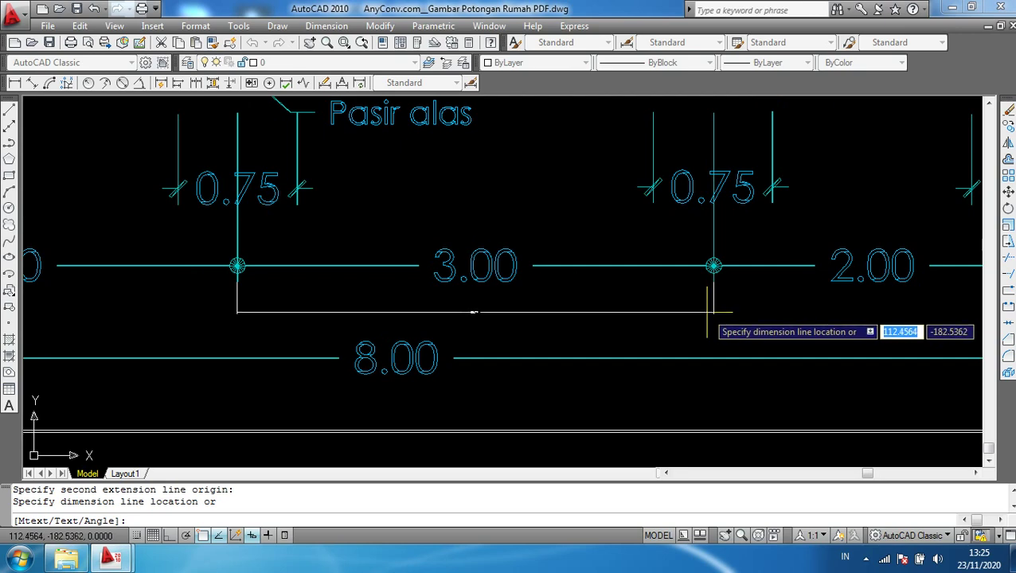
scroll(706, 312, "up", 1)
scroll(706, 312, "up", 1)
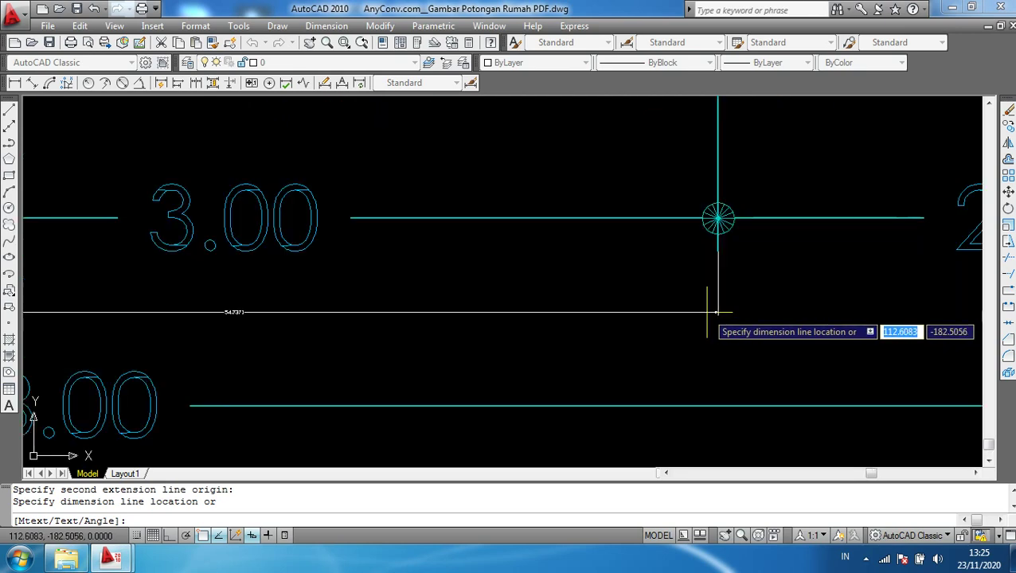
scroll(711, 299, "down", 3)
scroll(708, 326, "down", 3)
middle_click_drag(708, 326, 711, 283)
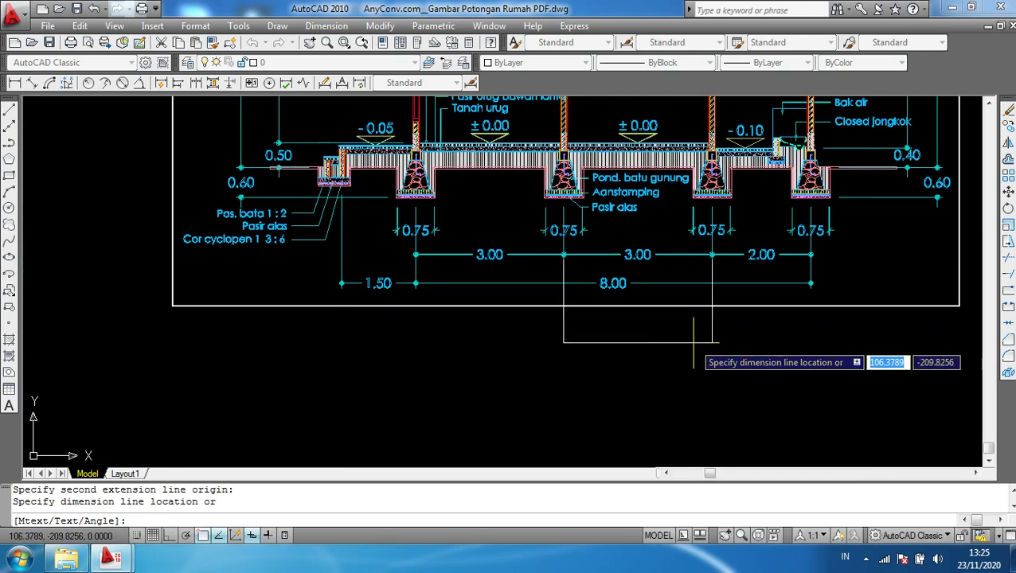
Place the aligned dimension below the section, reading 54.7371 for the 3.00 span
left_click(694, 334)
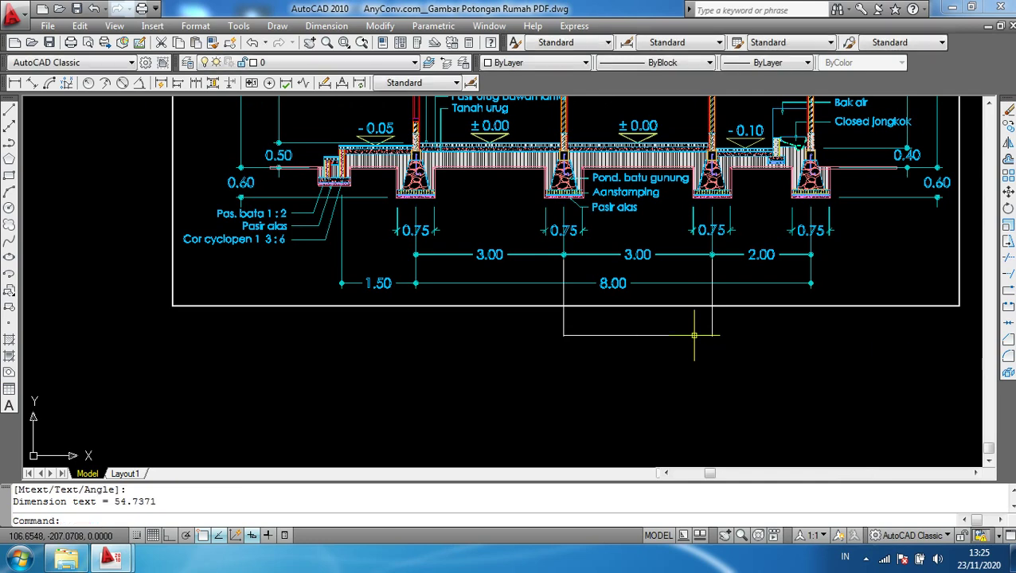
scroll(694, 334, "up", 2)
scroll(671, 324, "up", 2)
scroll(656, 295, "up", 3)
scroll(656, 295, "up", 5)
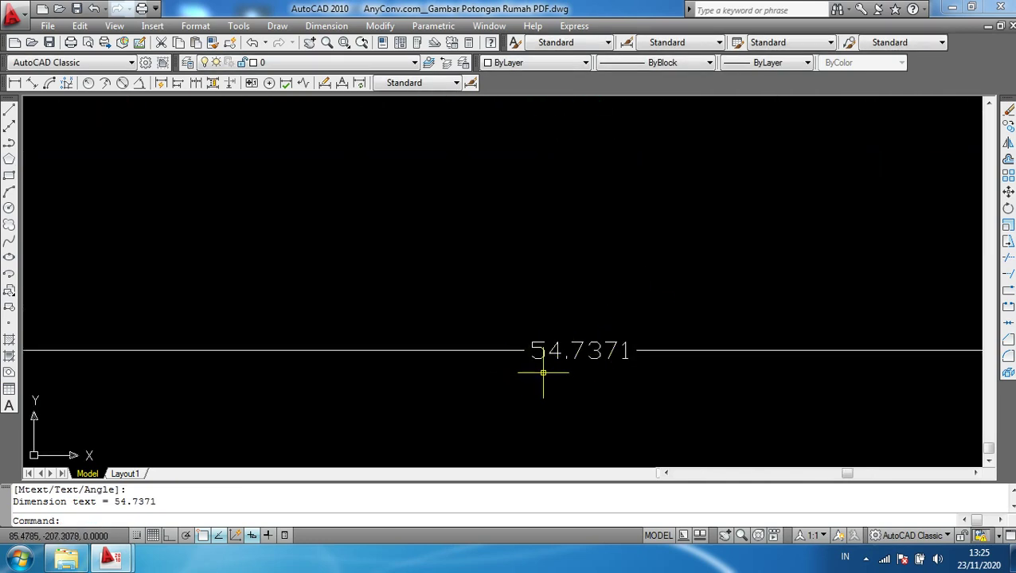
scroll(602, 371, "down", 1)
scroll(601, 370, "down", 2)
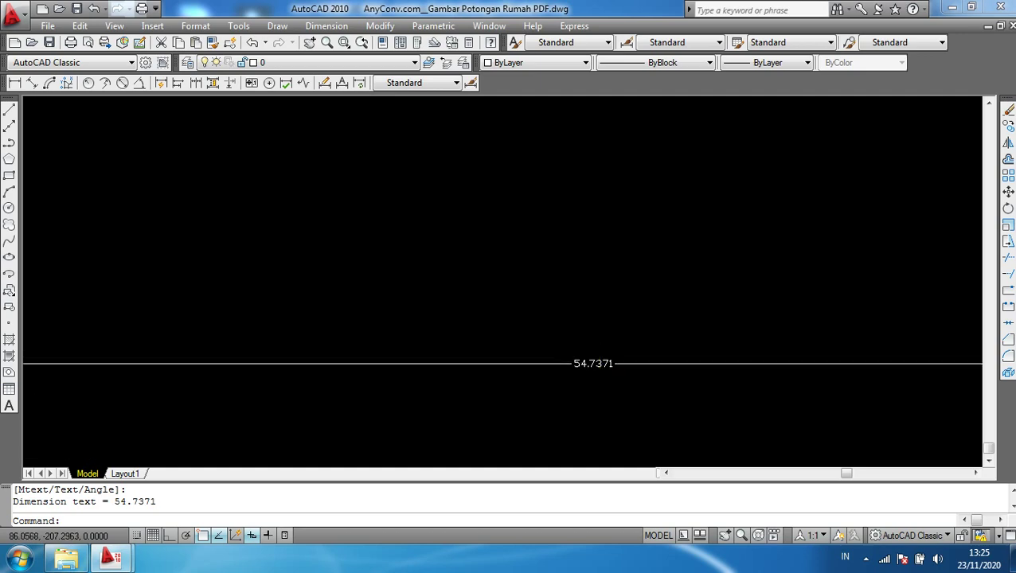
scroll(598, 371, "down", 5)
scroll(597, 371, "up", 3)
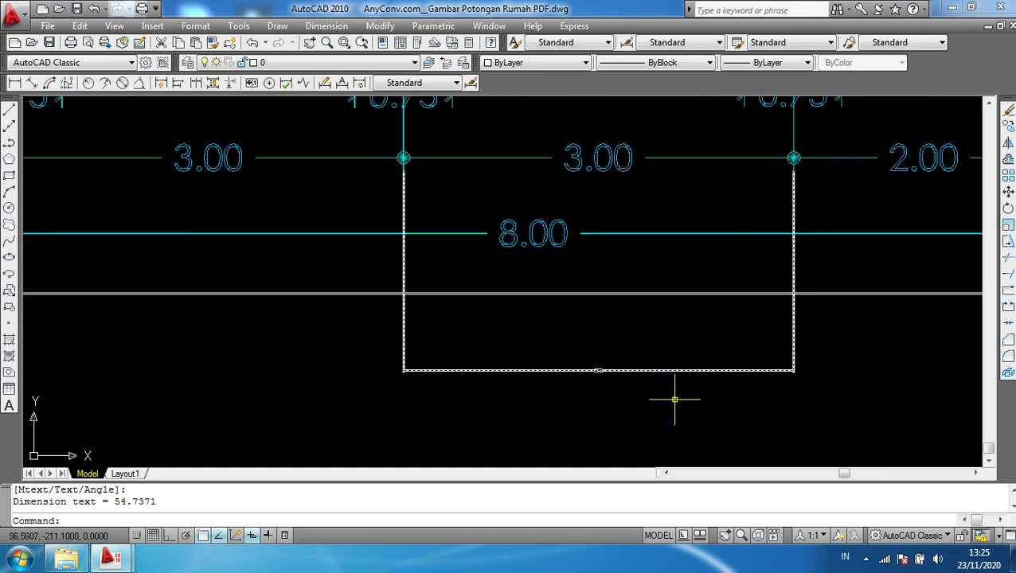
Erase the 54.7371 test dimension and switch to Gambar Potongan Rumah PDF.dwg
left_click(820, 394)
left_click(722, 356)
key("Delete")
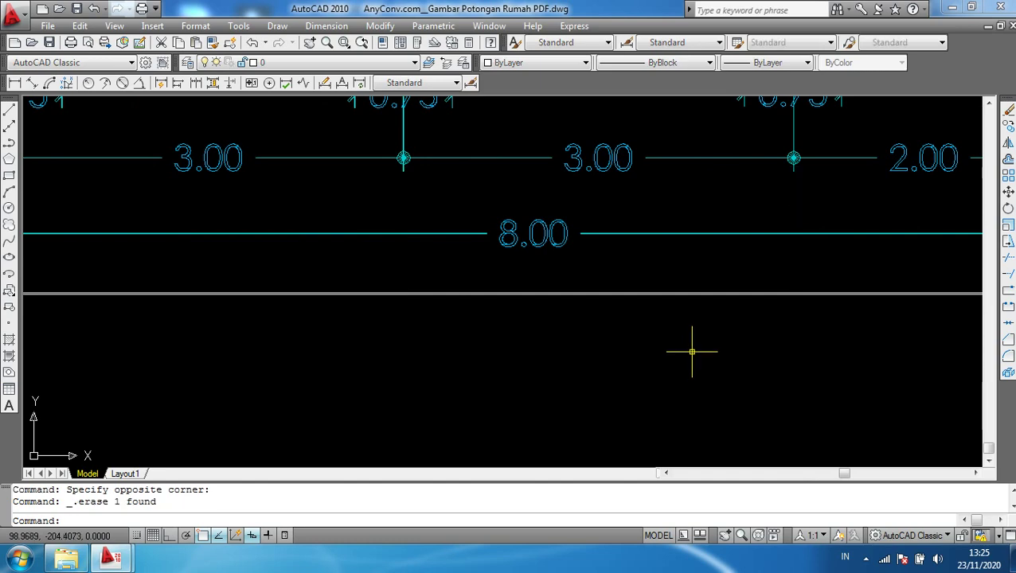
scroll(659, 358, "down", 3)
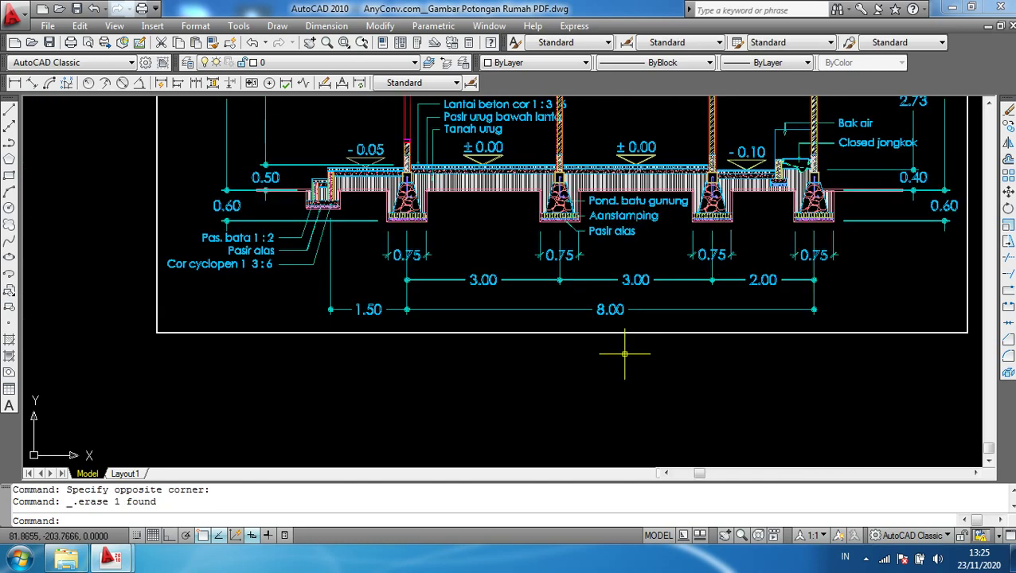
scroll(622, 354, "down", 1)
scroll(564, 385, "down", 3)
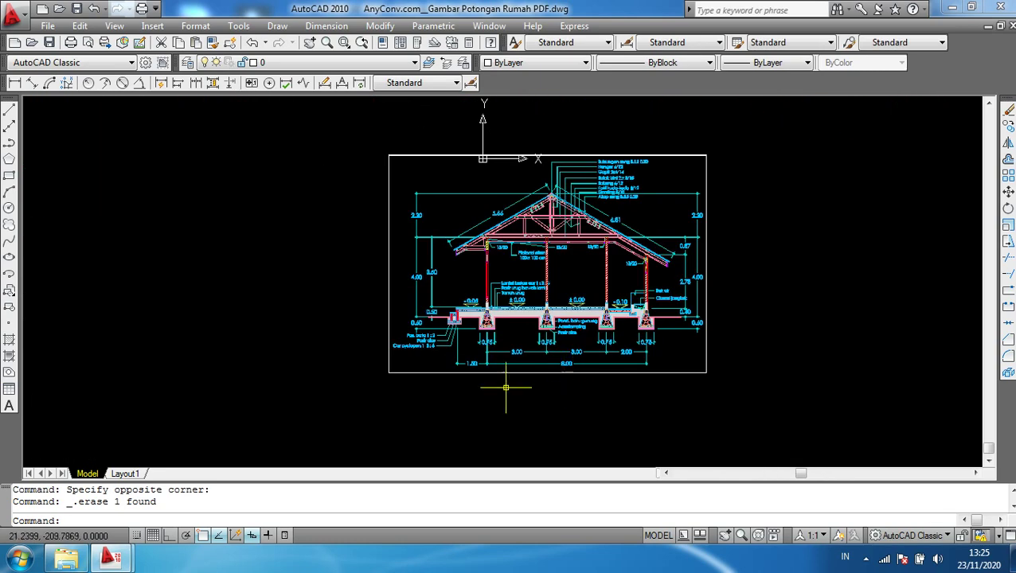
left_click(119, 554)
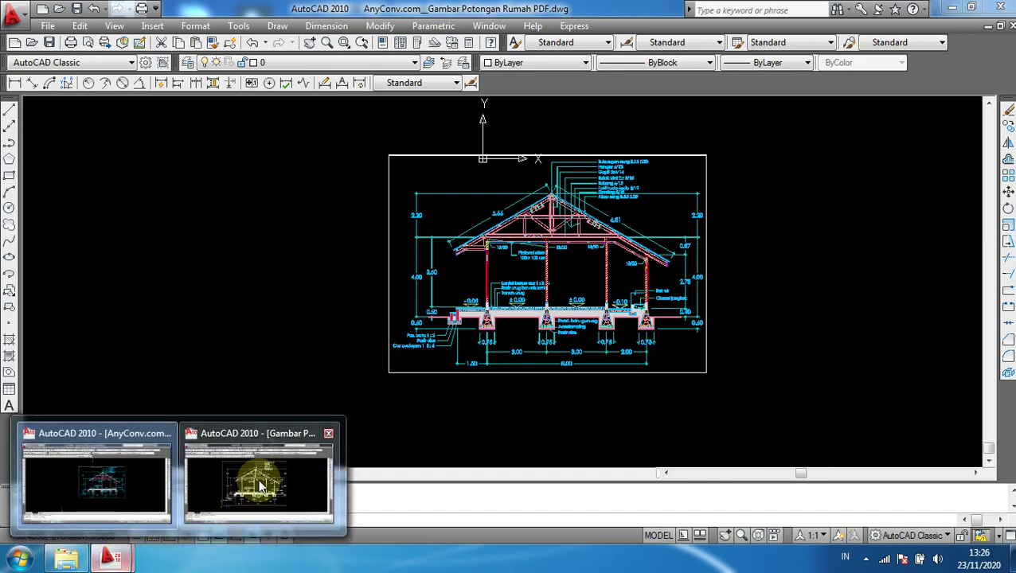
left_click(260, 488)
Dimension the middle 3.00 span between the two column points, reading 54.73 units
scroll(518, 368, "up", 3)
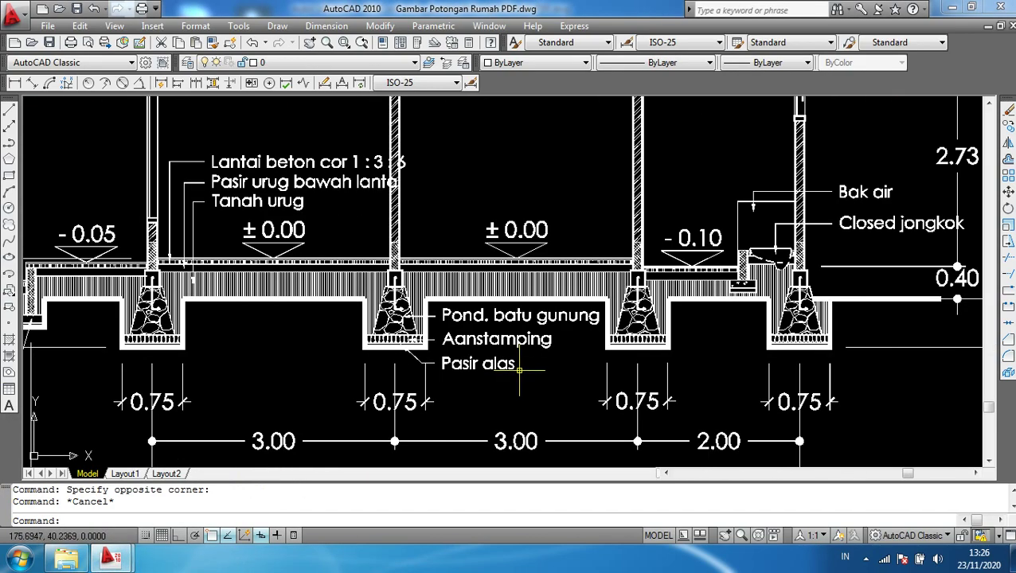
middle_click_drag(491, 391, 488, 306)
scroll(658, 336, "up", 2)
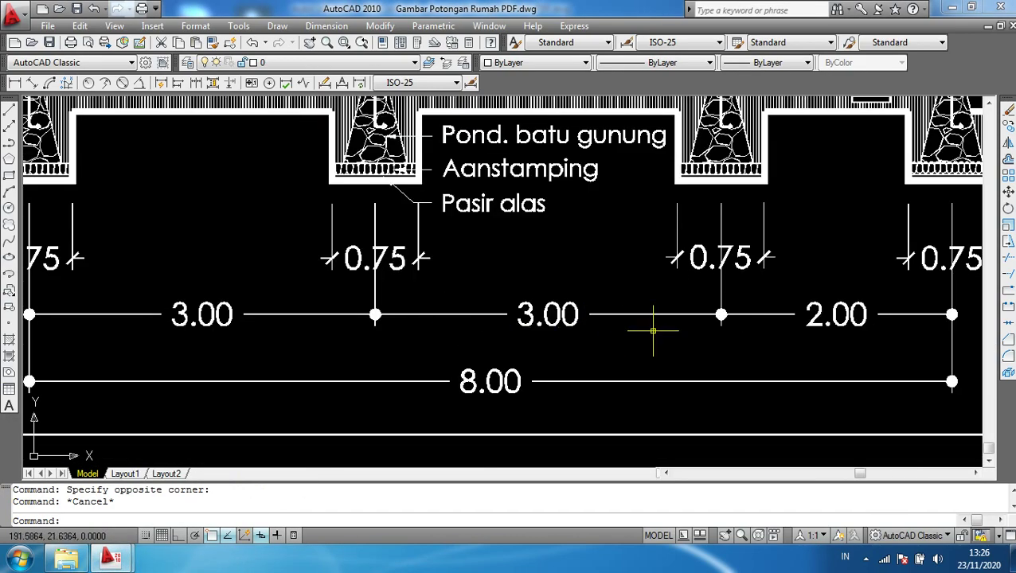
scroll(594, 335, "up", 2)
scroll(591, 340, "up", 2)
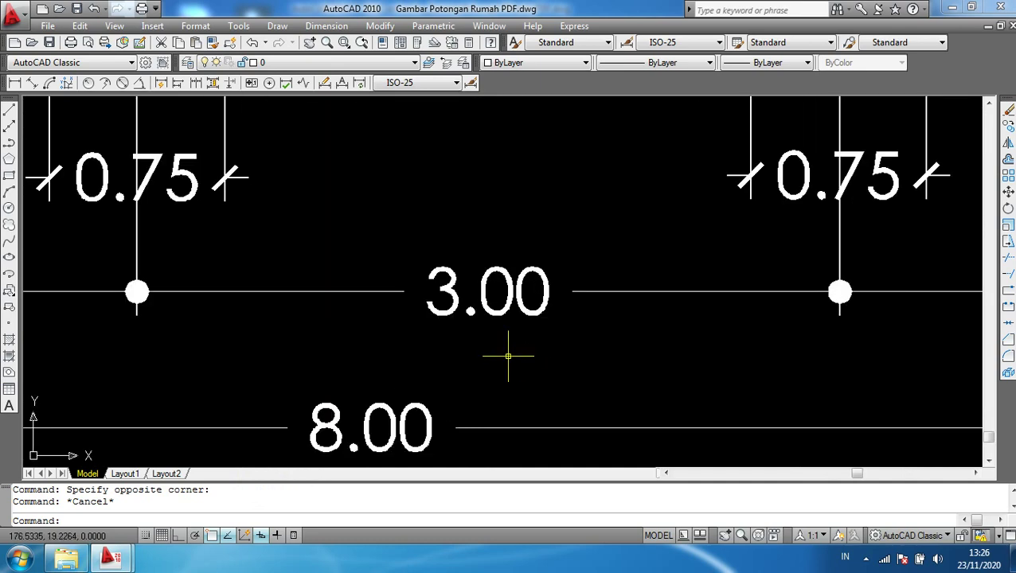
type("dal")
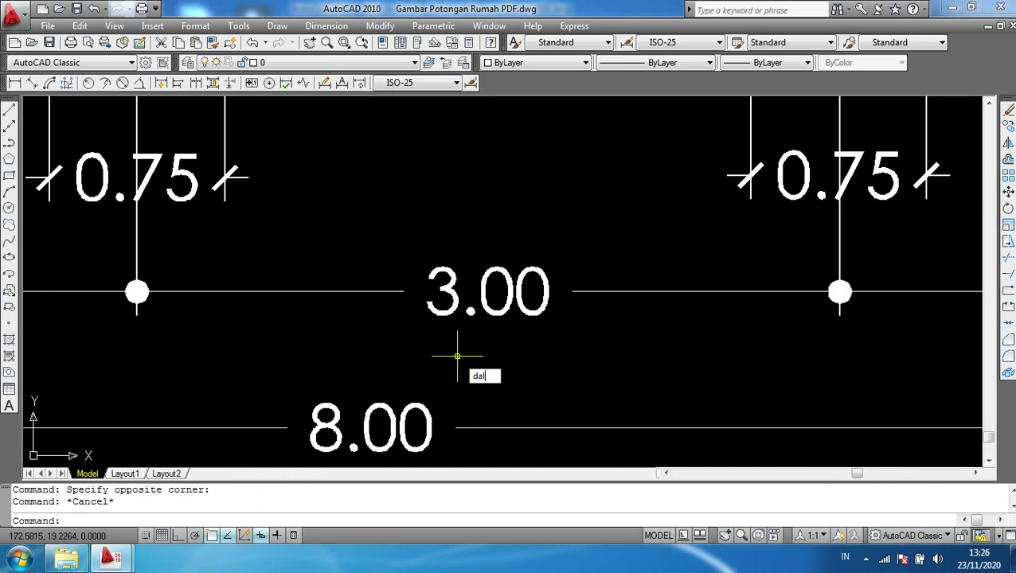
key("Return")
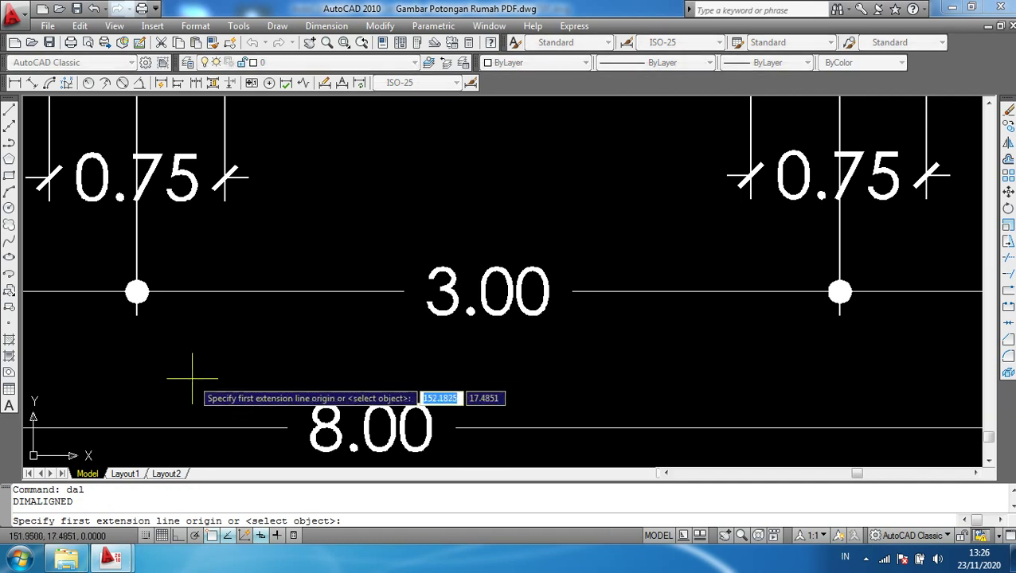
left_click(136, 315)
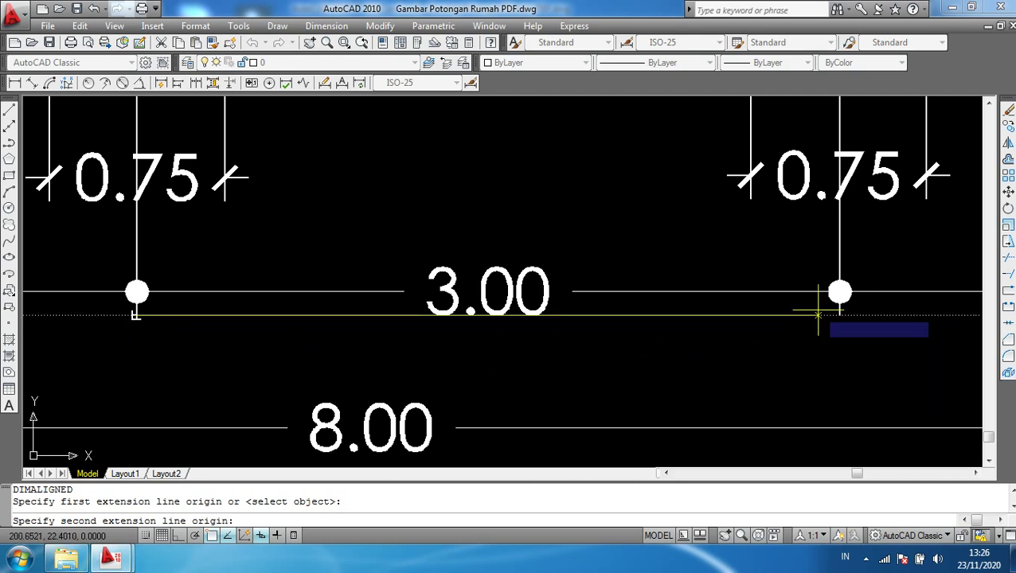
scroll(818, 315, "up", 3)
scroll(902, 314, "up", 2)
scroll(903, 294, "up", 2)
scroll(756, 287, "up", 2)
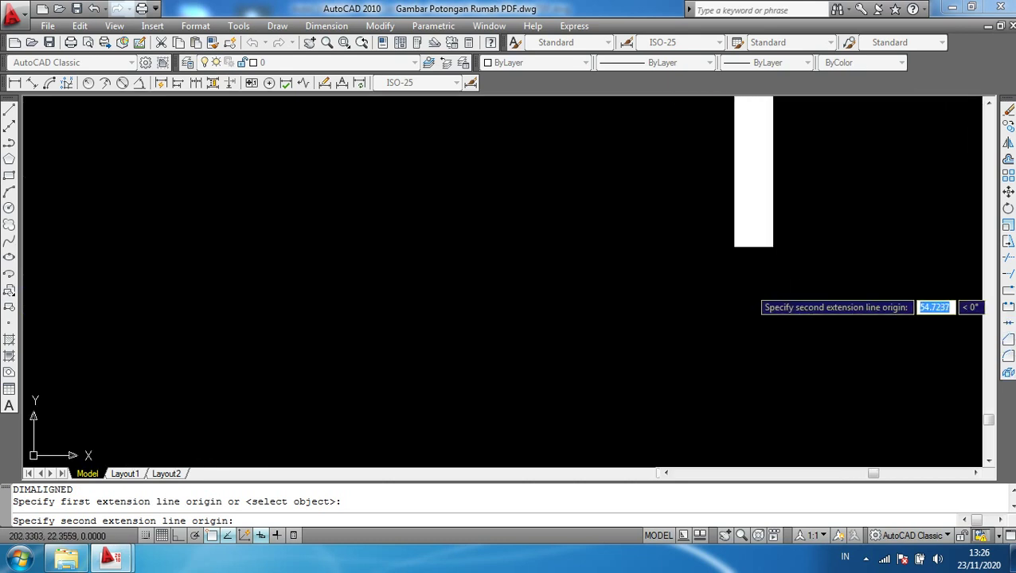
left_click(753, 248)
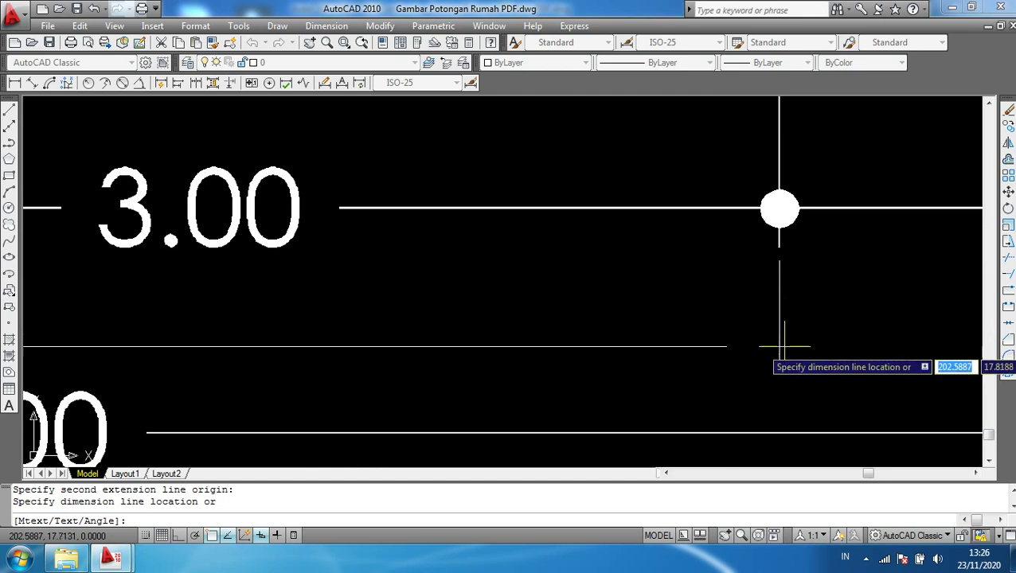
scroll(798, 299, "down", 1)
scroll(796, 310, "down", 1)
scroll(795, 325, "down", 1)
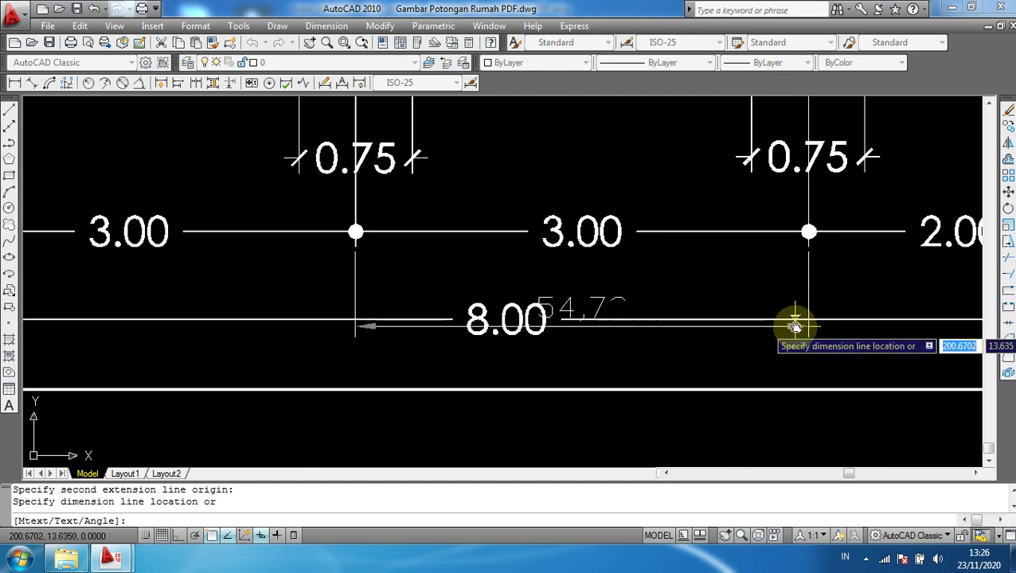
middle_click_drag(788, 414, 783, 318)
left_click(616, 381)
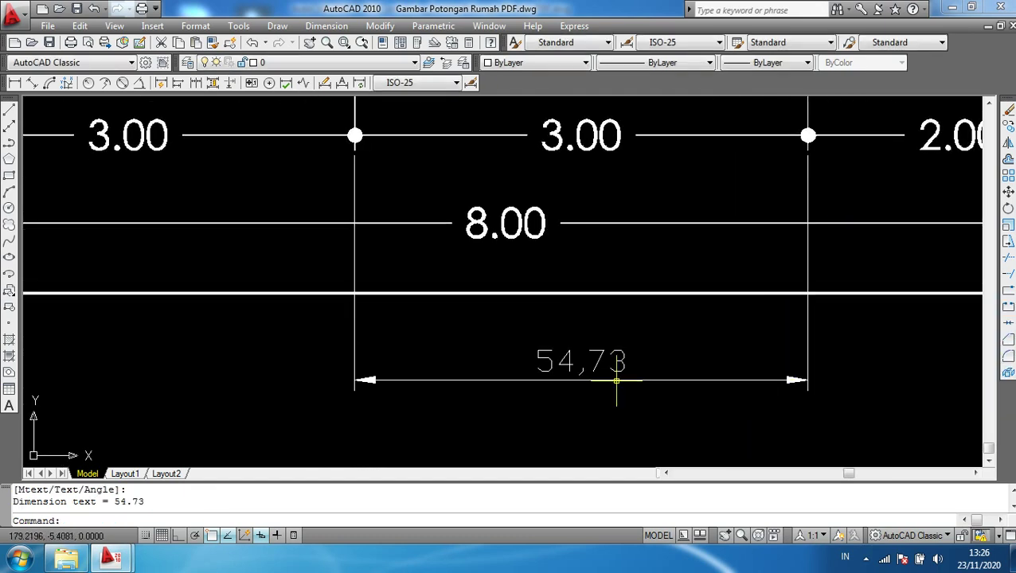
Select the 54.73 check dimension and erase it
scroll(616, 380, "up", 3)
scroll(582, 371, "down", 3)
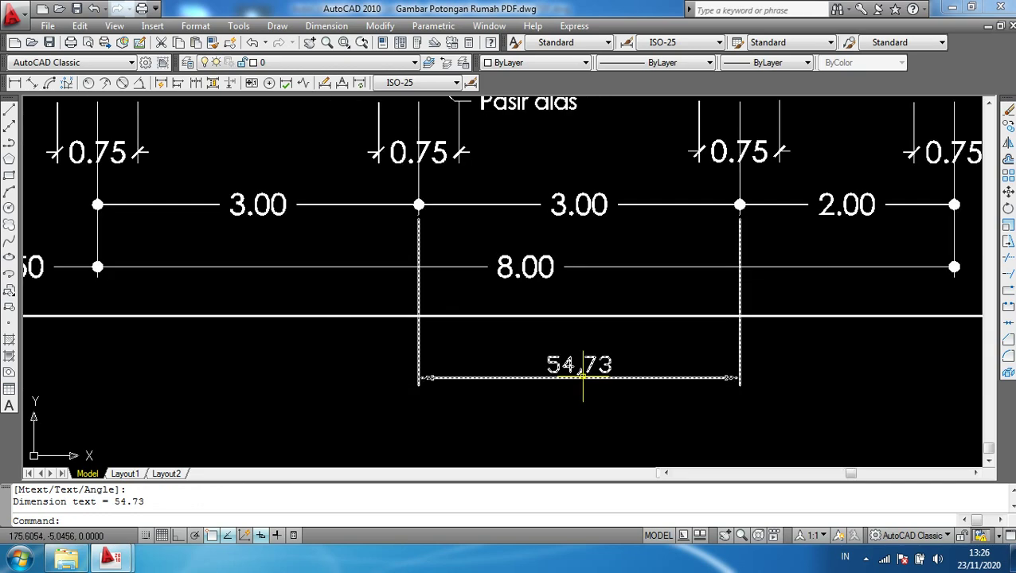
scroll(593, 215, "up", 2)
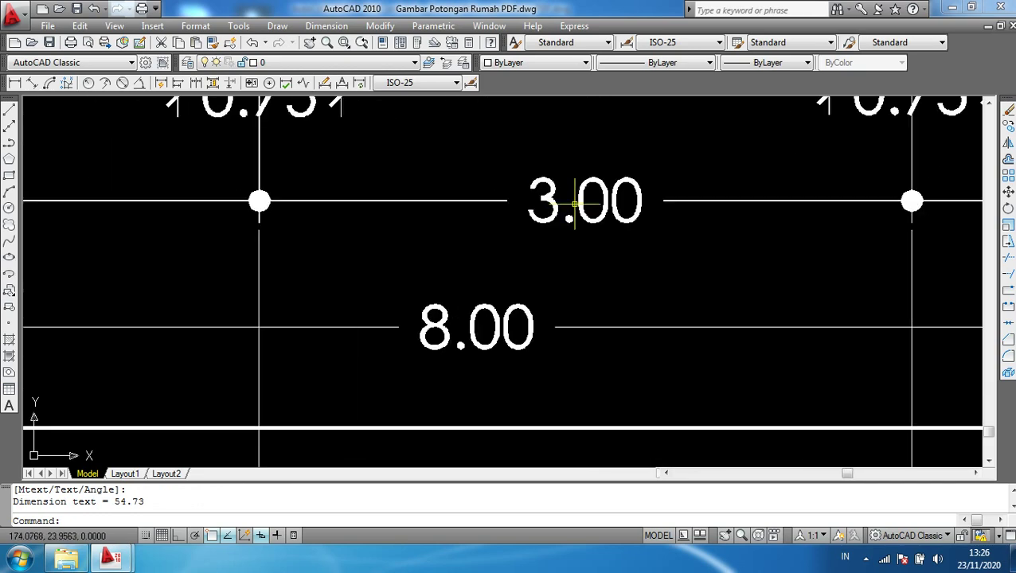
scroll(574, 203, "down", 3)
left_click(621, 326)
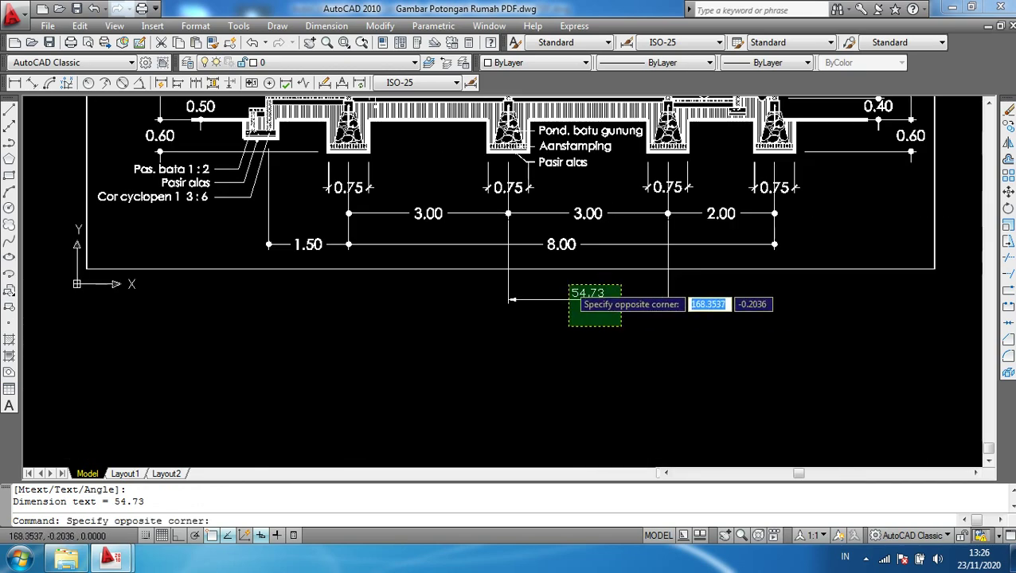
left_click(569, 285)
key("Delete")
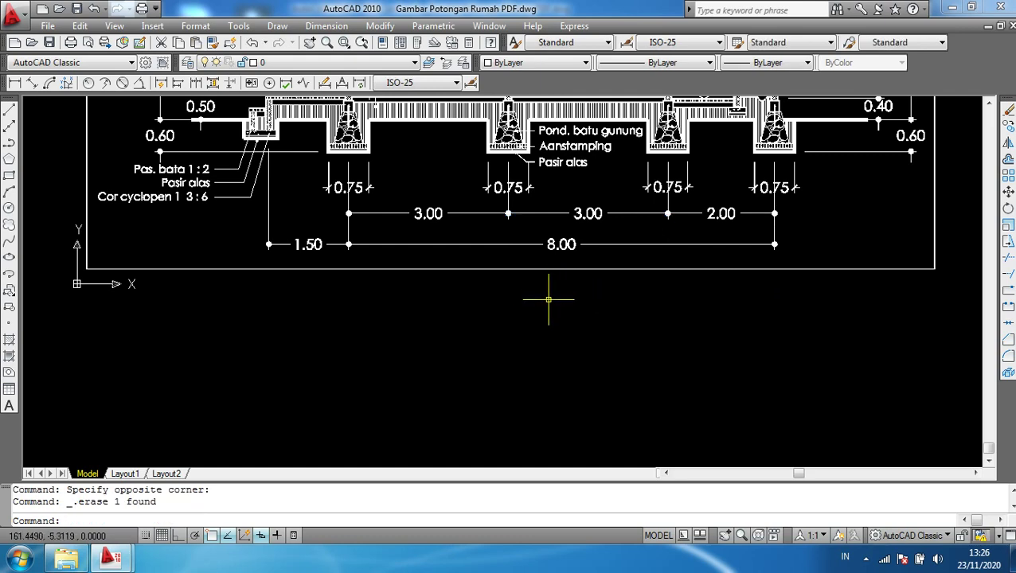
Bring up the AnyConv.com house section drawing and fit its whole coloured section on screen
scroll(530, 307, "down", 4)
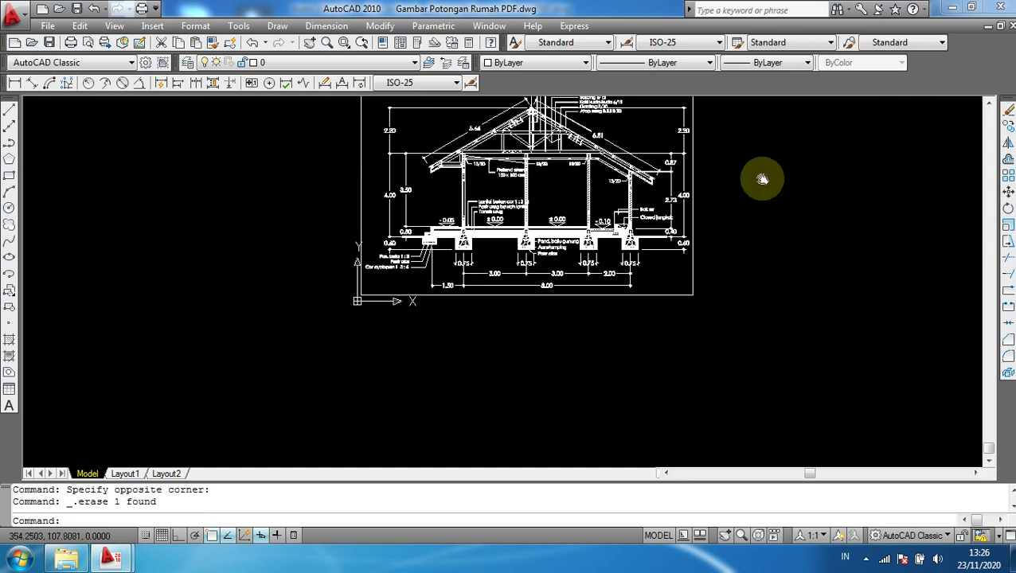
mouse_move(761, 177)
middle_mouse_down()
mouse_move(755, 222)
mouse_move(768, 270)
middle_mouse_up()
scroll(754, 224, "up", 2)
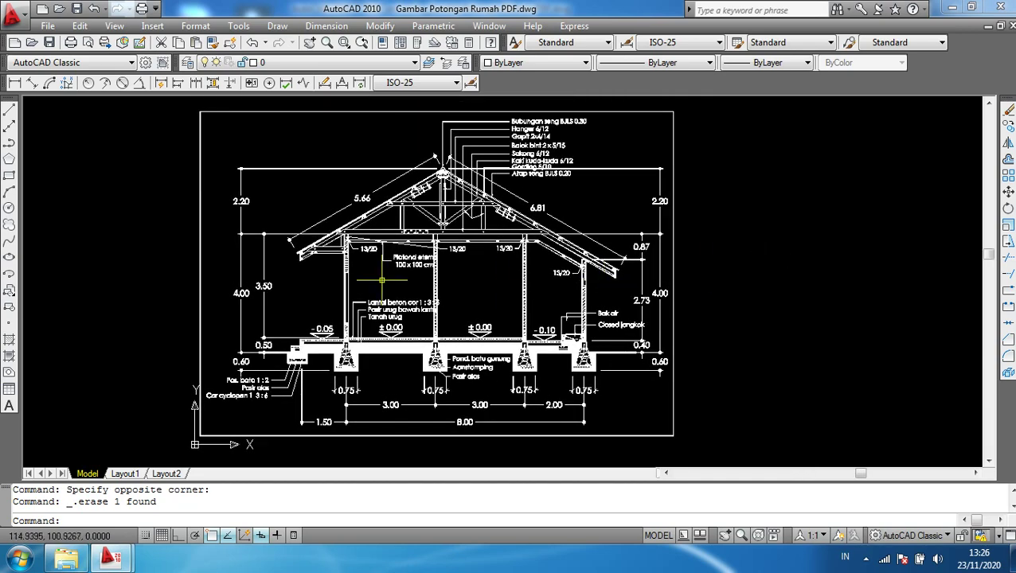
left_click(133, 562)
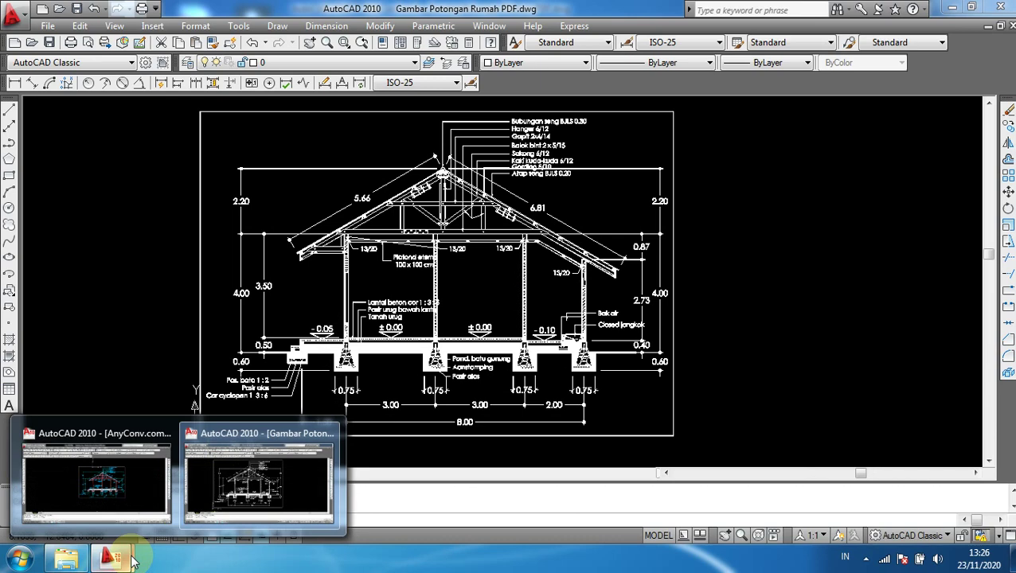
left_click(99, 478)
scroll(812, 226, "down", 1)
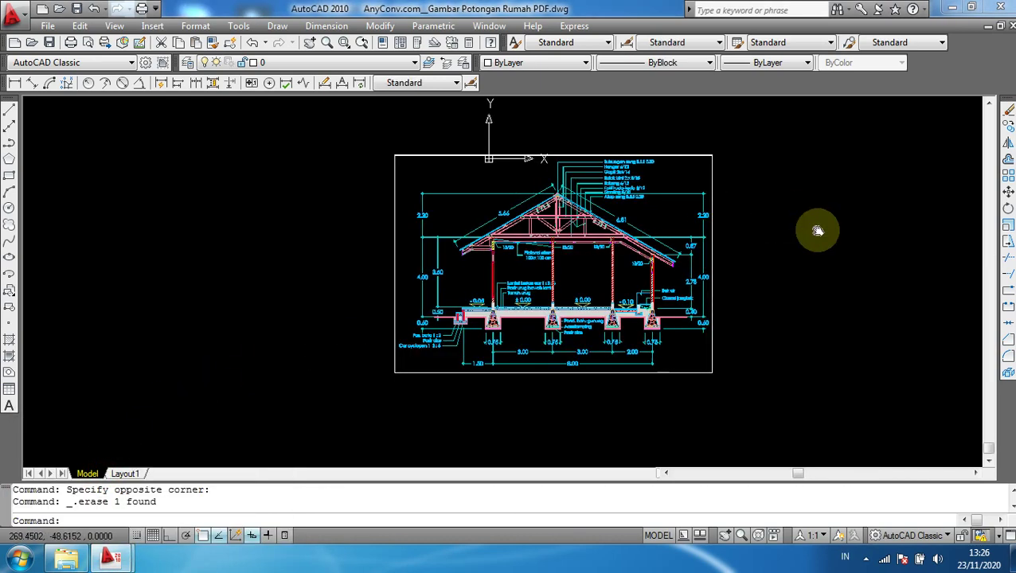
middle_click_drag(812, 227, 844, 245)
scroll(613, 163, "up", 3)
scroll(598, 164, "down", 2)
scroll(581, 217, "down", 3)
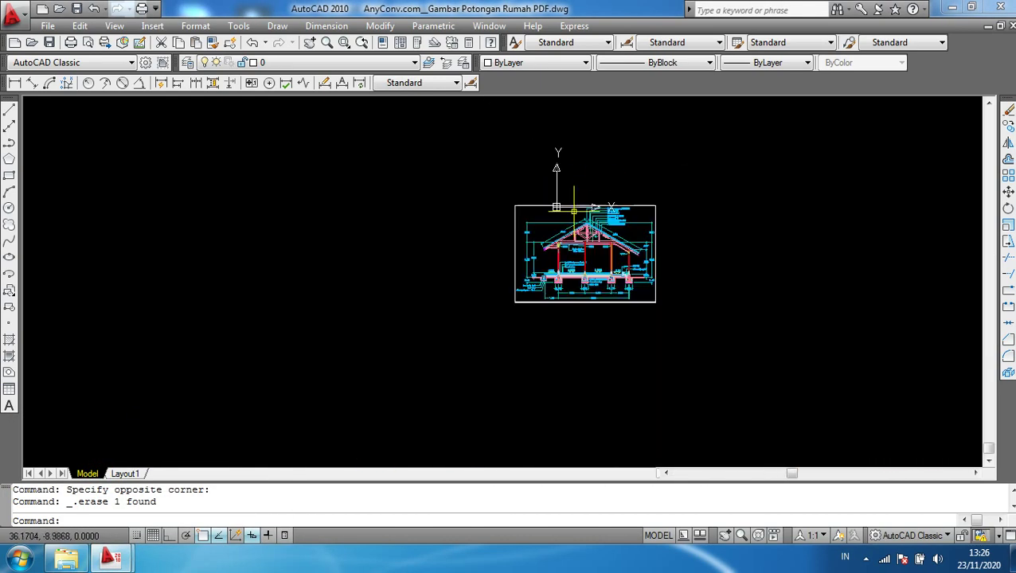
scroll(587, 217, "up", 2)
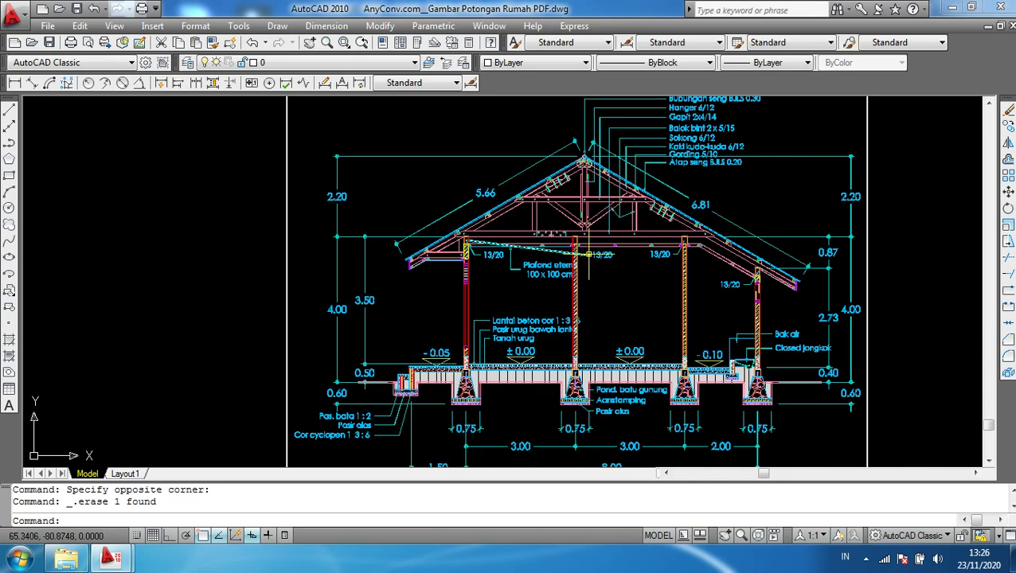
scroll(591, 253, "up", 5)
scroll(580, 238, "down", 2)
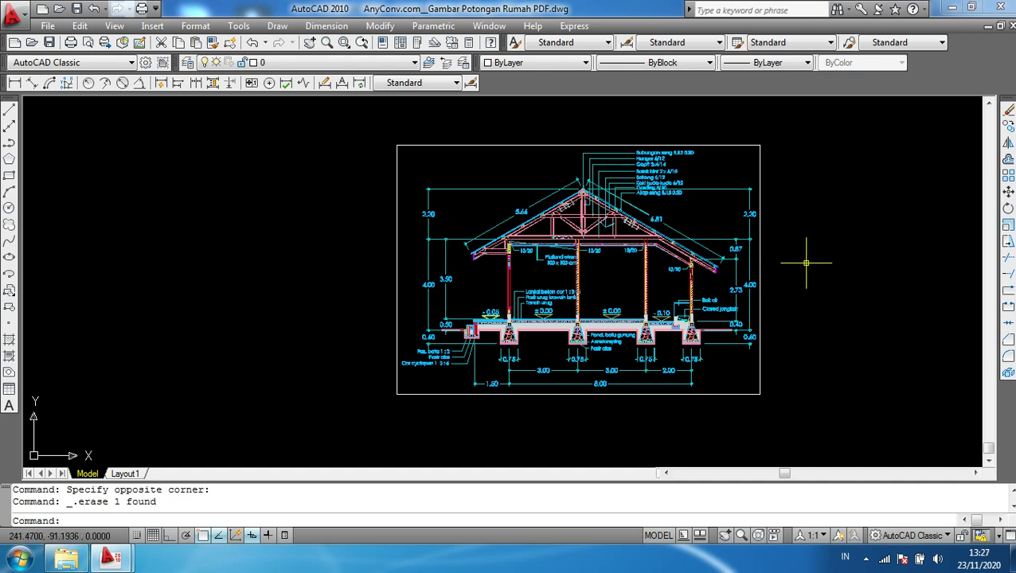
Start SCALE and window-select all 5648 objects of the house section
type("sc")
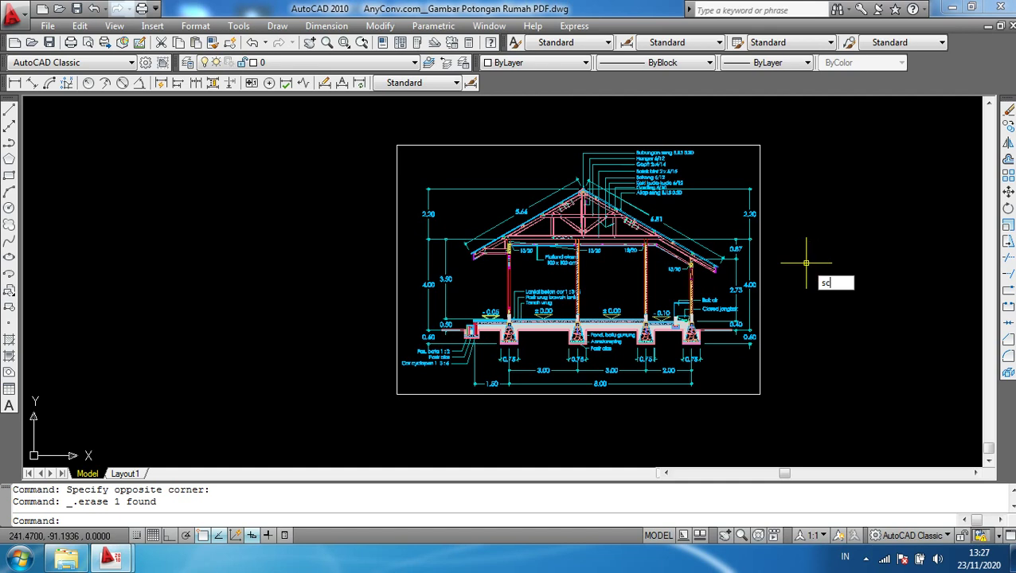
key("Return")
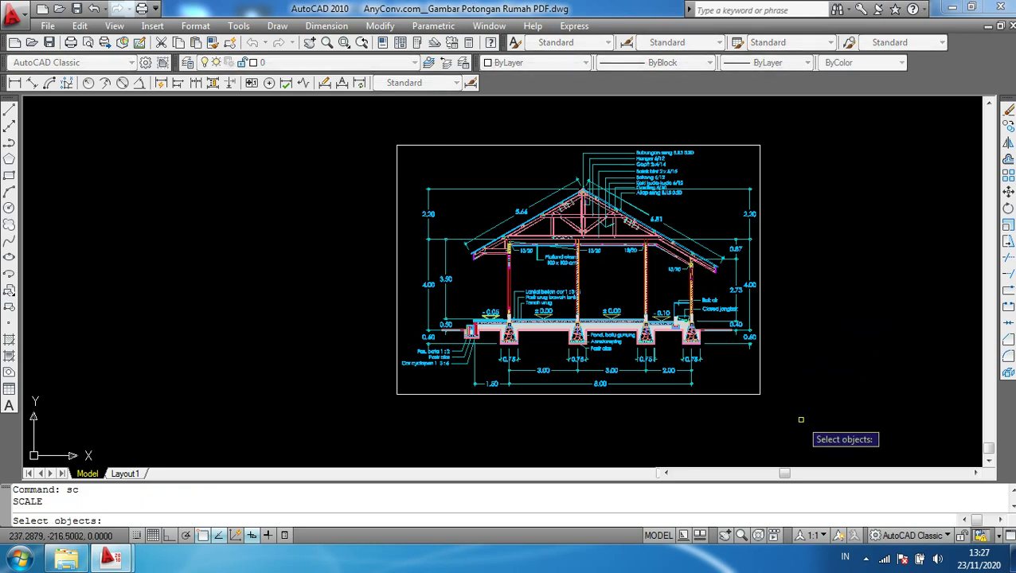
left_click(800, 420)
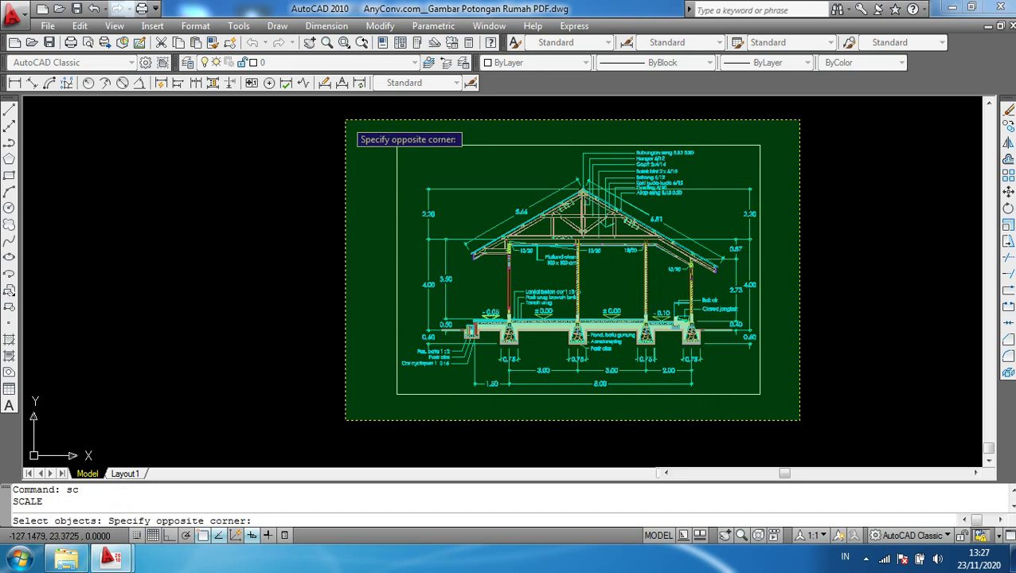
left_click(345, 121)
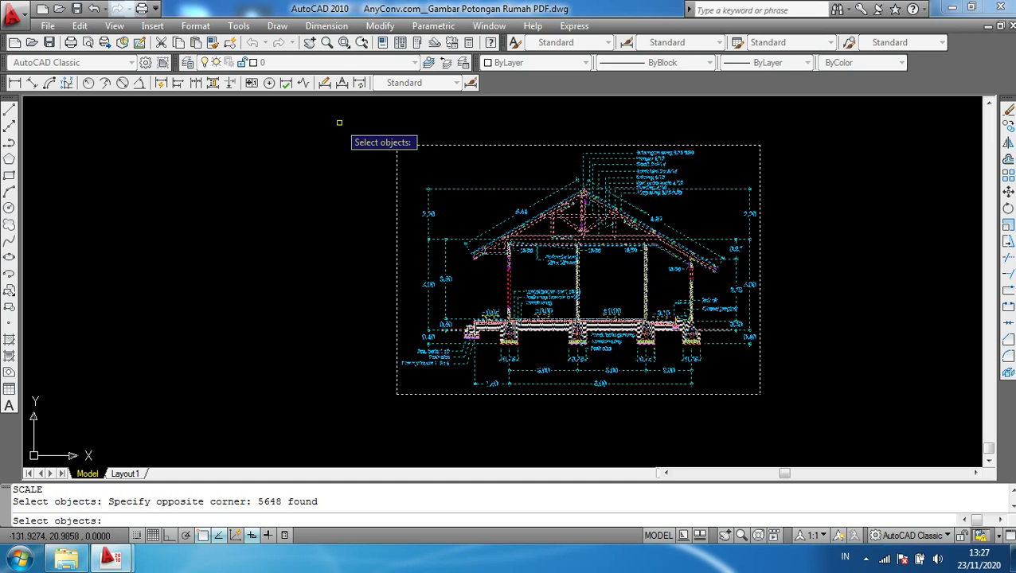
key("Return")
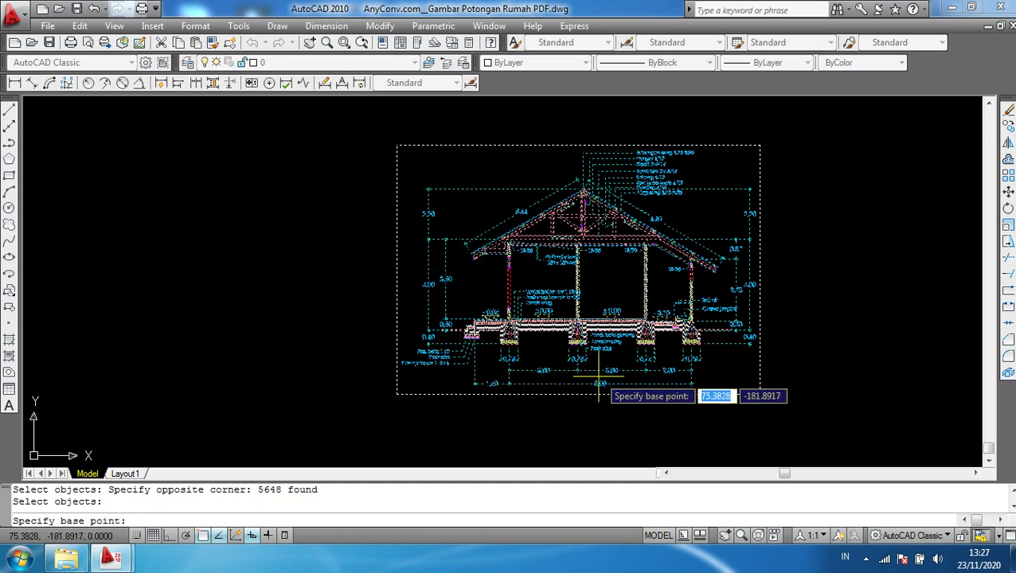
Zoom in on the 3.00 dimension beneath the foundations
scroll(599, 395, "up", 6)
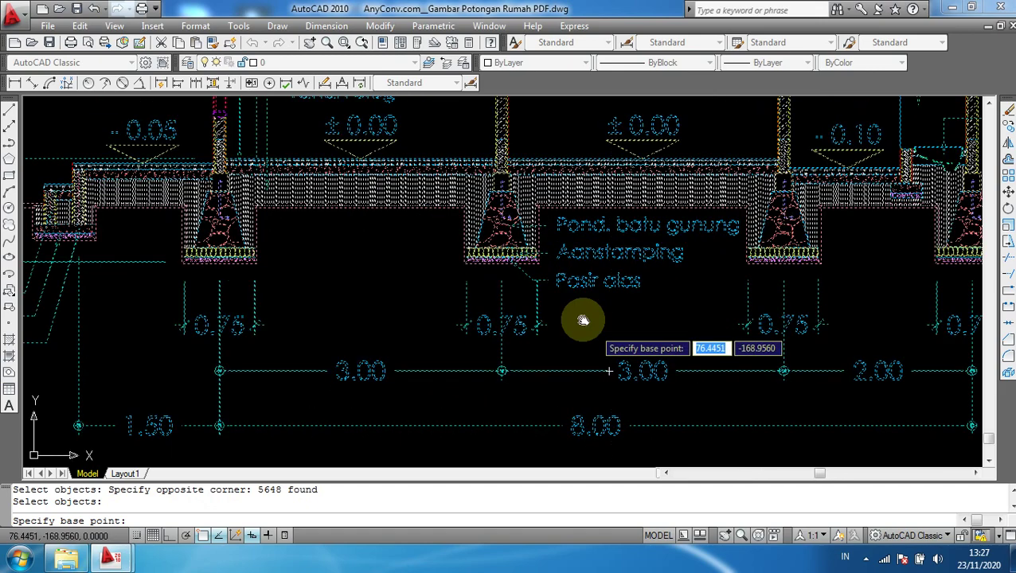
middle_click_drag(582, 320, 478, 233)
scroll(528, 315, "up", 3)
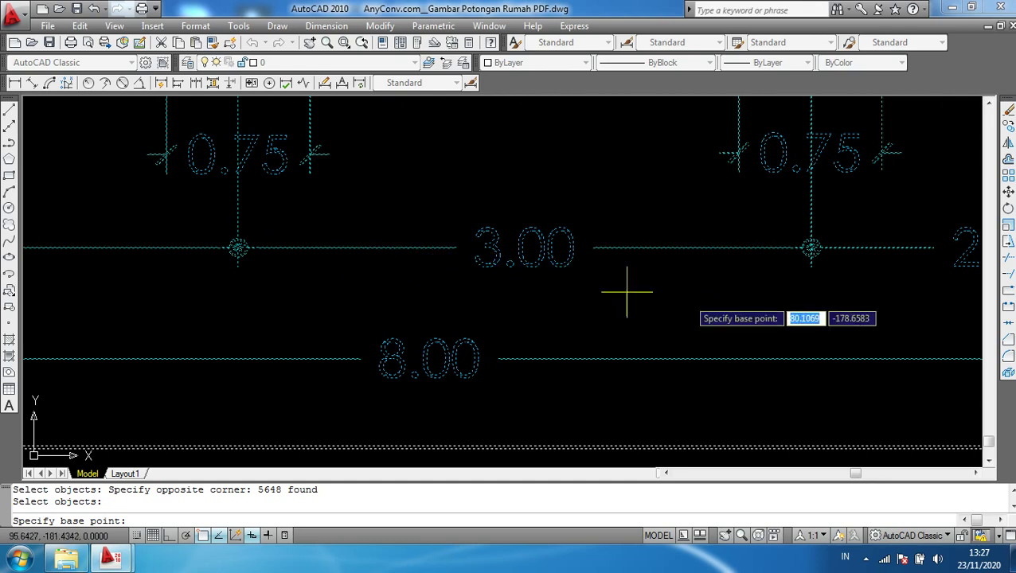
scroll(238, 271, "up", 2)
scroll(225, 270, "up", 4)
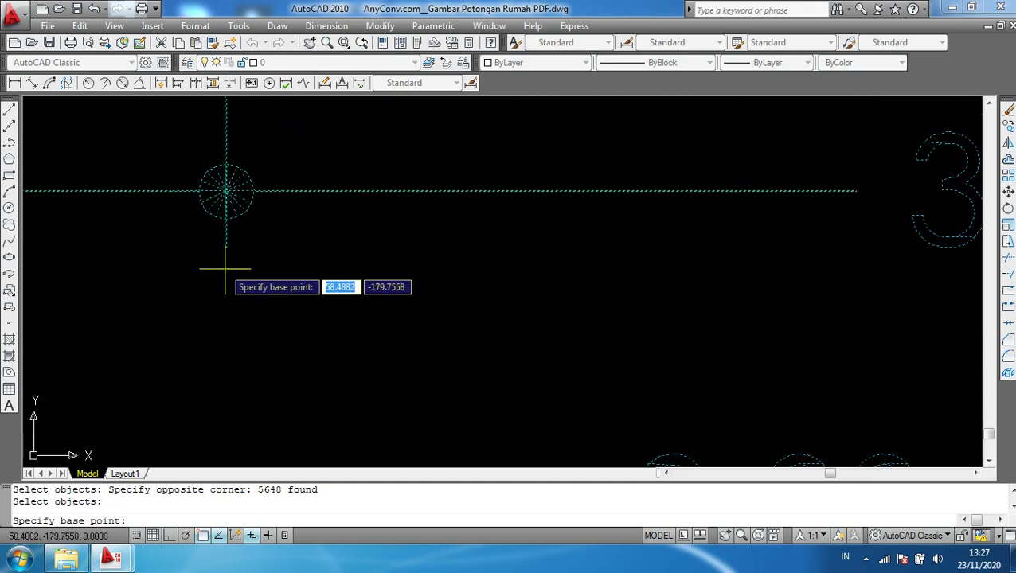
scroll(223, 258, "up", 4)
scroll(220, 238, "up", 3)
scroll(219, 231, "up", 2)
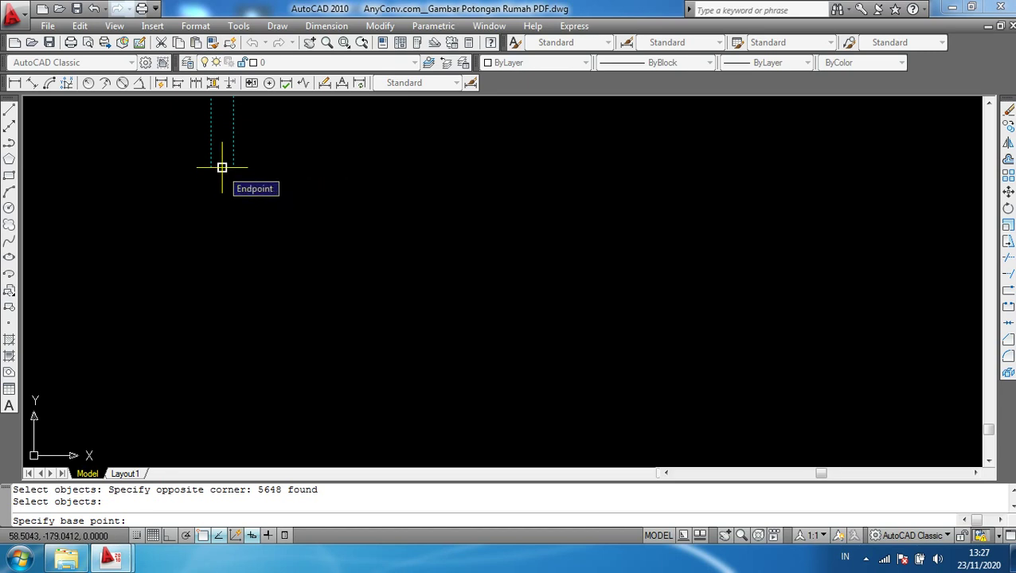
Set the base point at the span's endpoint and pick the first end of the Reference length
left_click(221, 167)
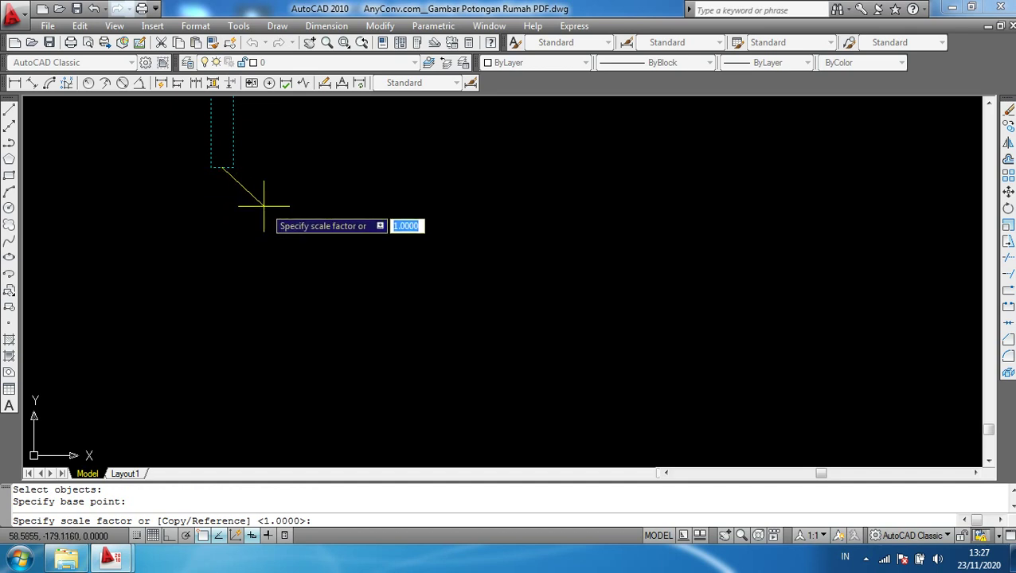
scroll(430, 205, "down", 3)
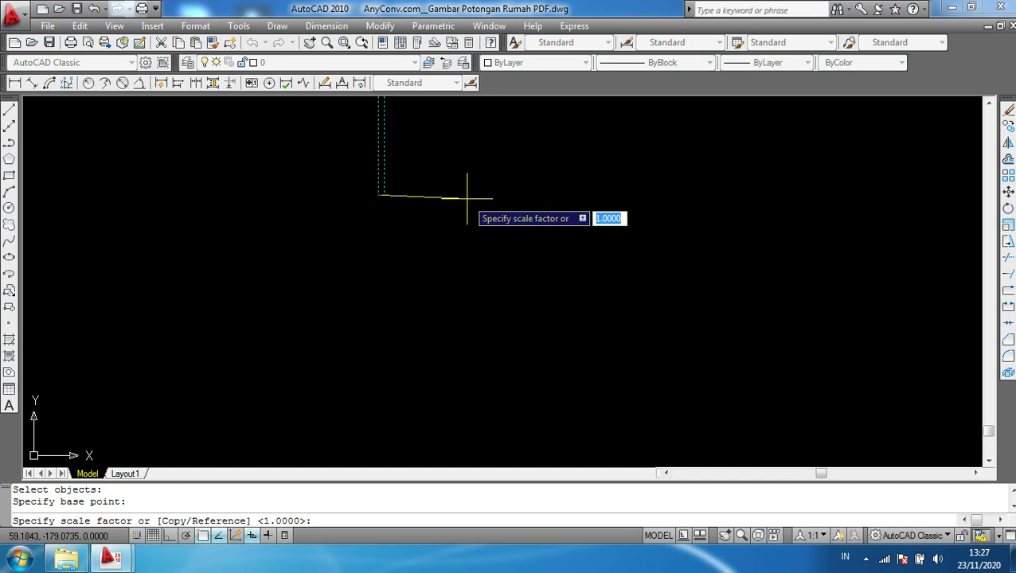
type("r")
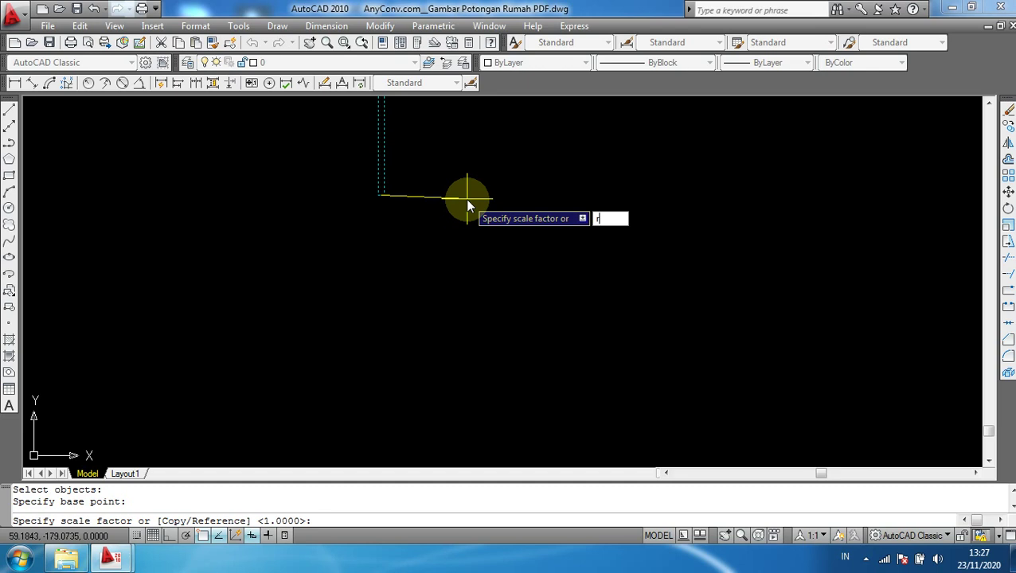
key("Return")
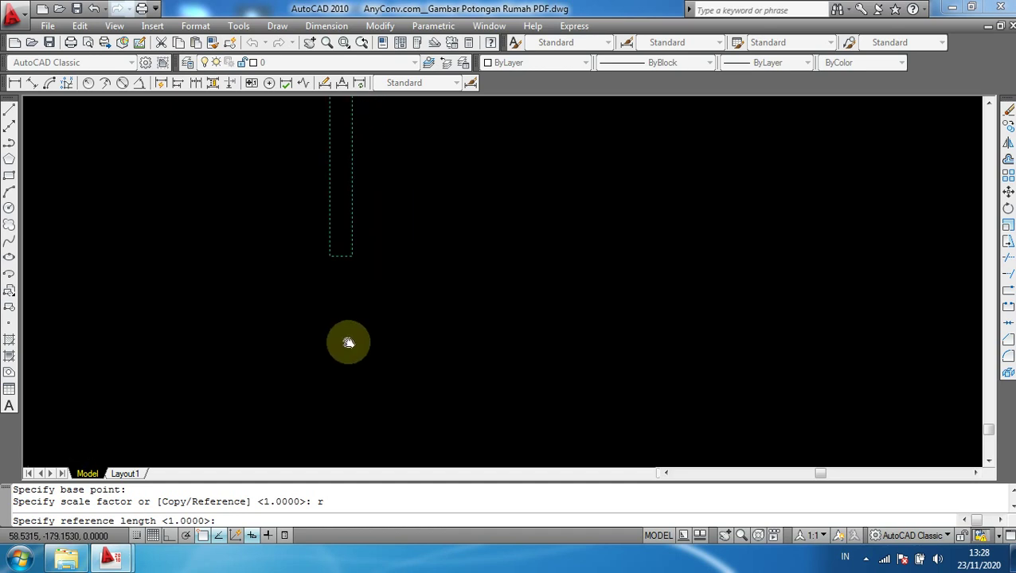
scroll(347, 340, "up", 5)
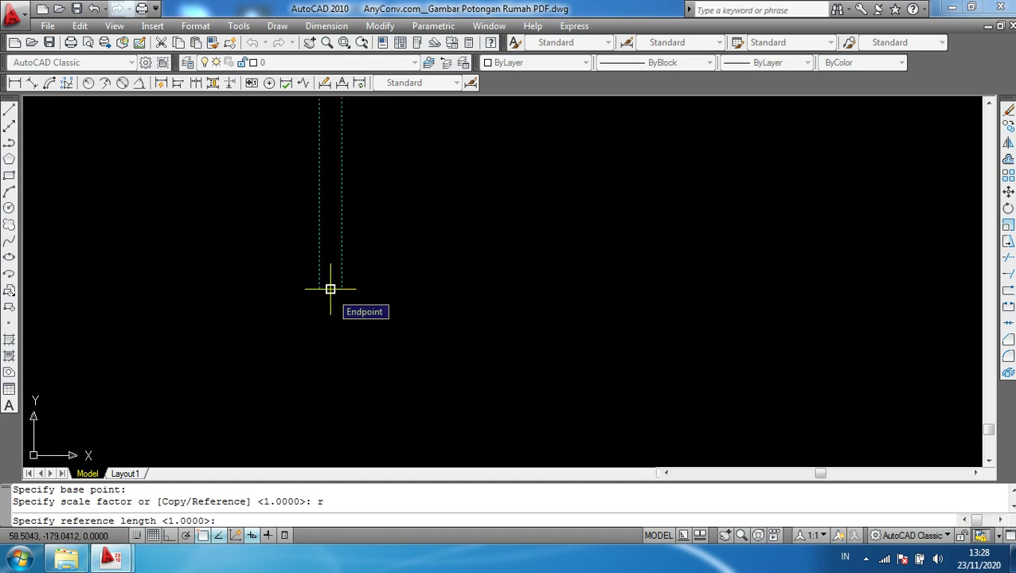
left_click(330, 289)
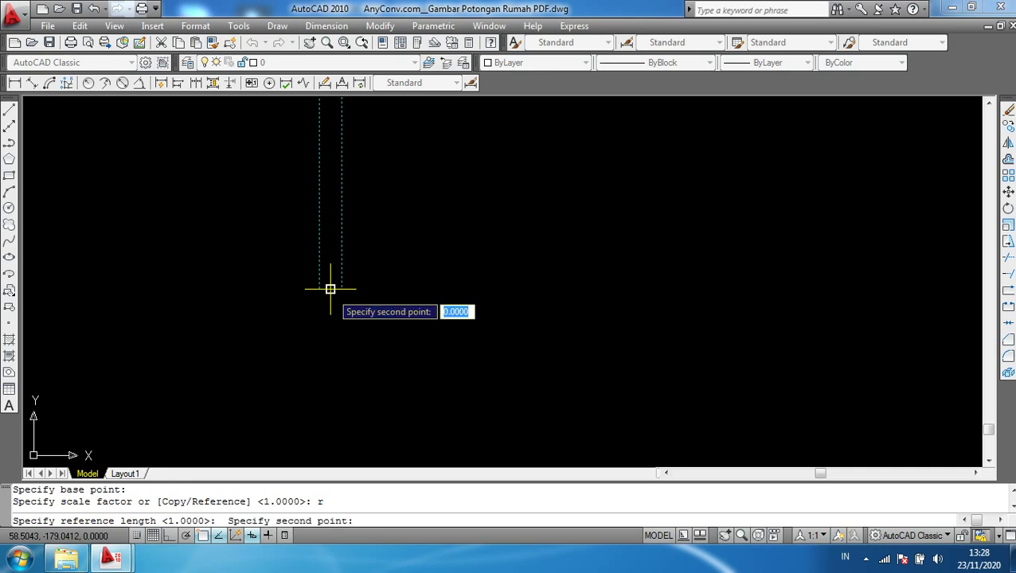
Snap the far end of the 3.00 span and enter 3 as the new length
scroll(640, 338, "down", 5)
scroll(721, 341, "down", 5)
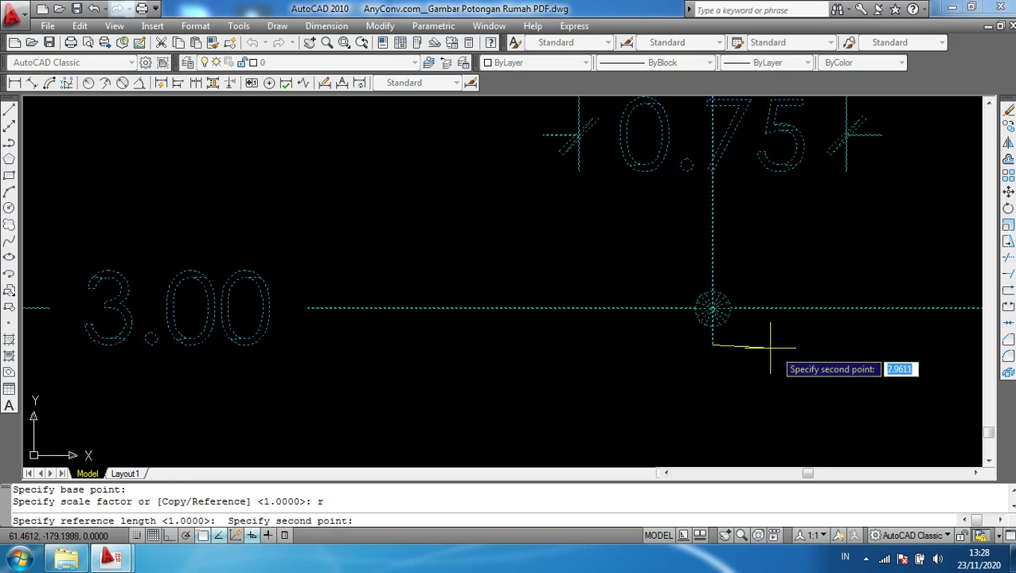
middle_click_drag(720, 341, 279, 327)
scroll(525, 335, "down", 3)
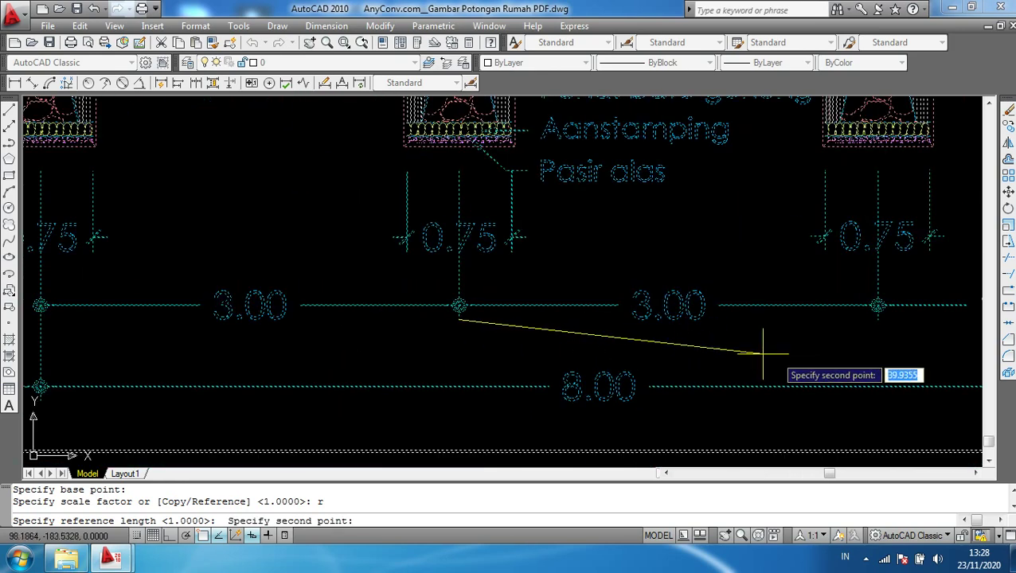
middle_click_drag(778, 359, 556, 334)
scroll(649, 340, "up", 5)
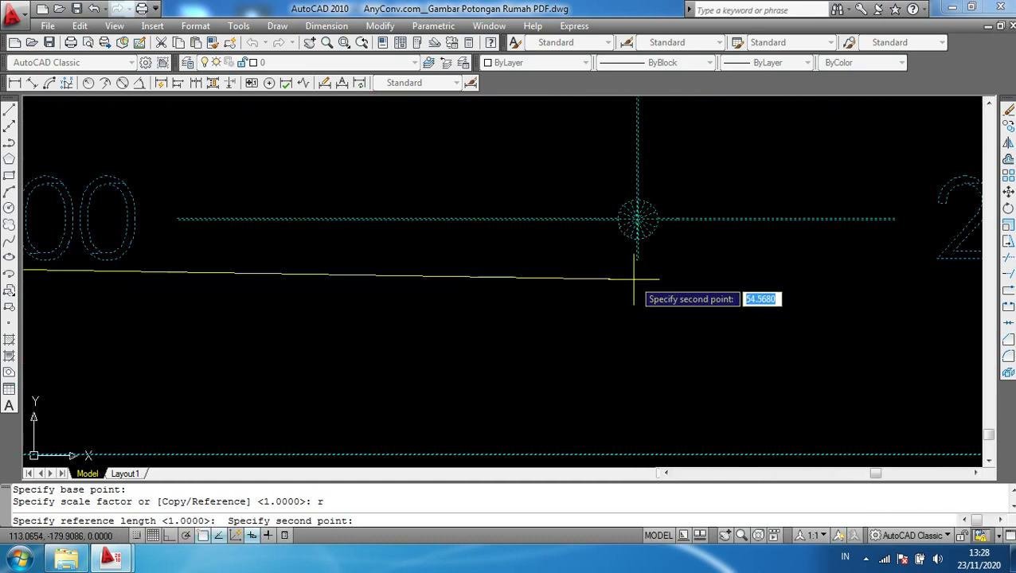
scroll(643, 255, "up", 3)
scroll(643, 251, "up", 3)
mouse_move(641, 263)
middle_mouse_down()
mouse_move(640, 251)
mouse_move(655, 366)
middle_mouse_up()
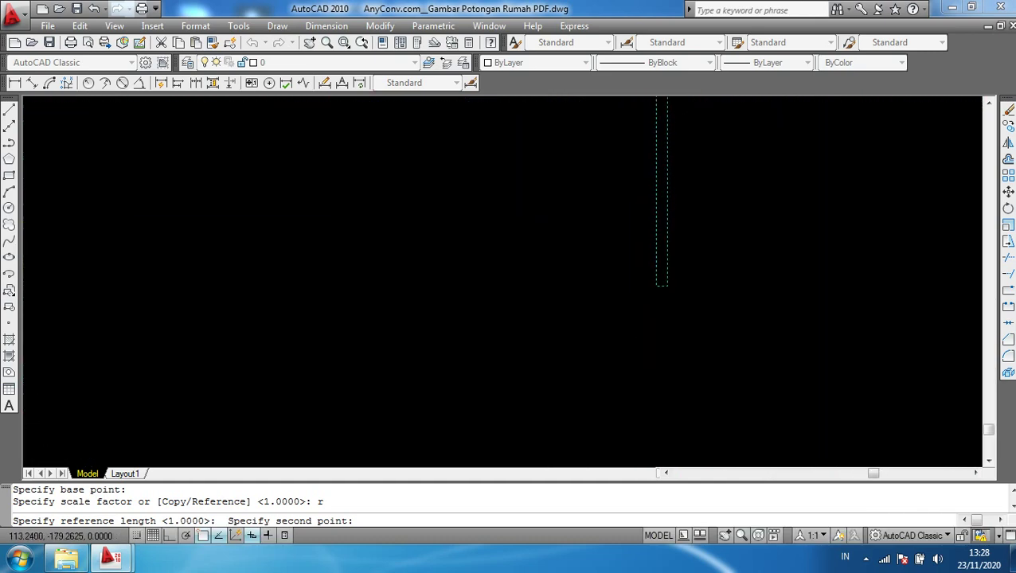
scroll(664, 311, "up", 1)
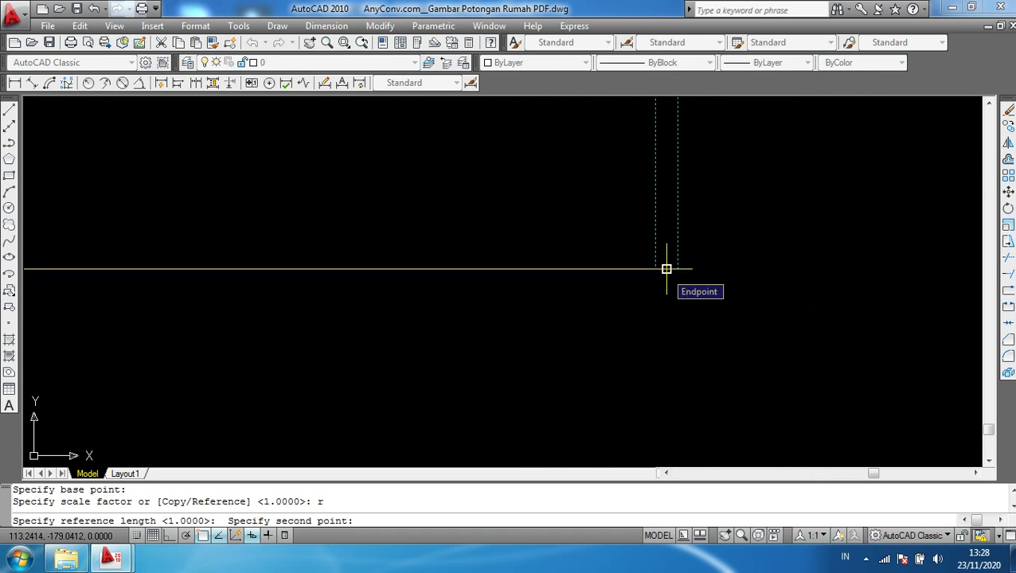
left_click(666, 269)
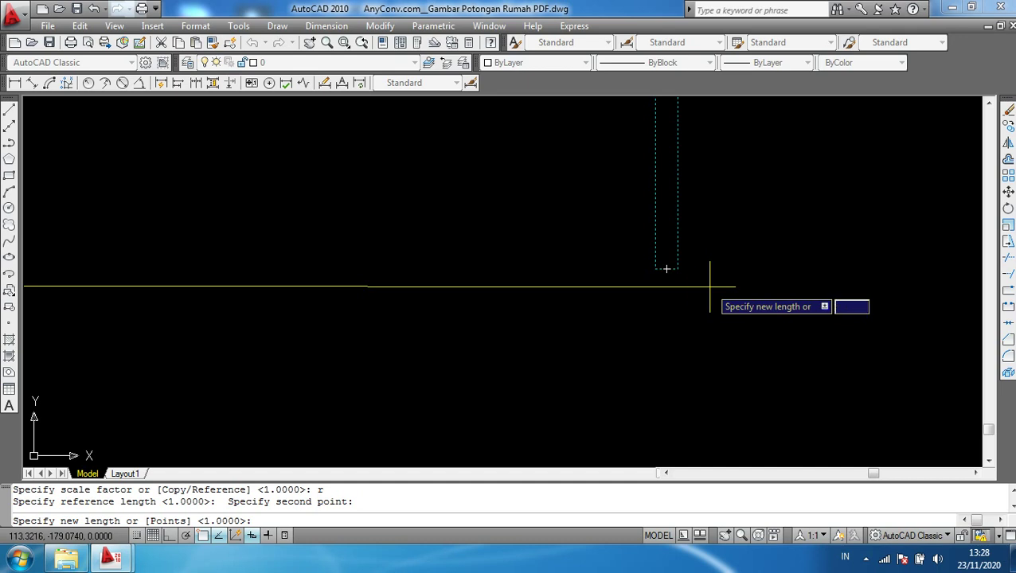
type("3.")
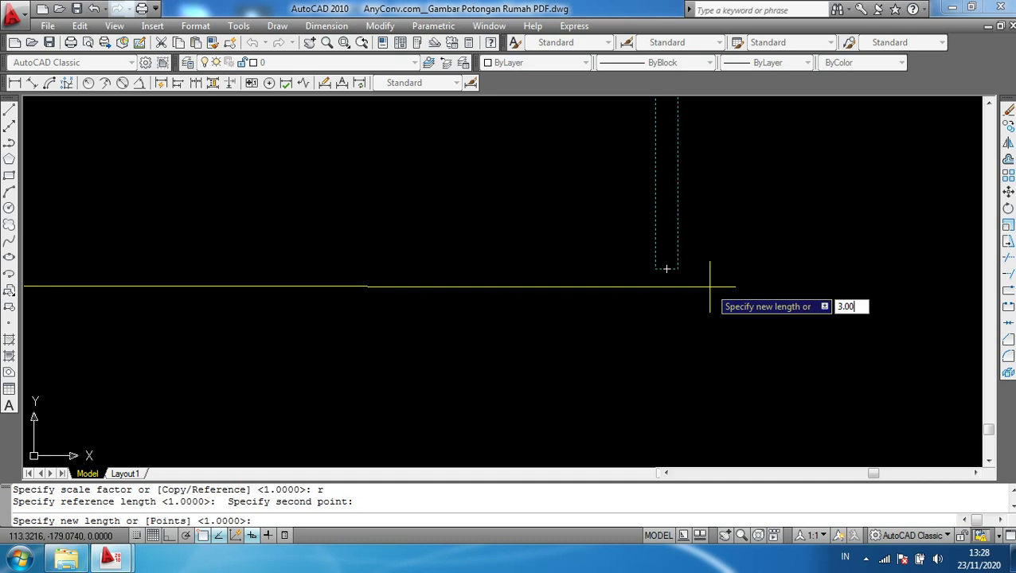
Apply 3.00 as the reference new length to finish rescaling the house section
key("Return")
type("z")
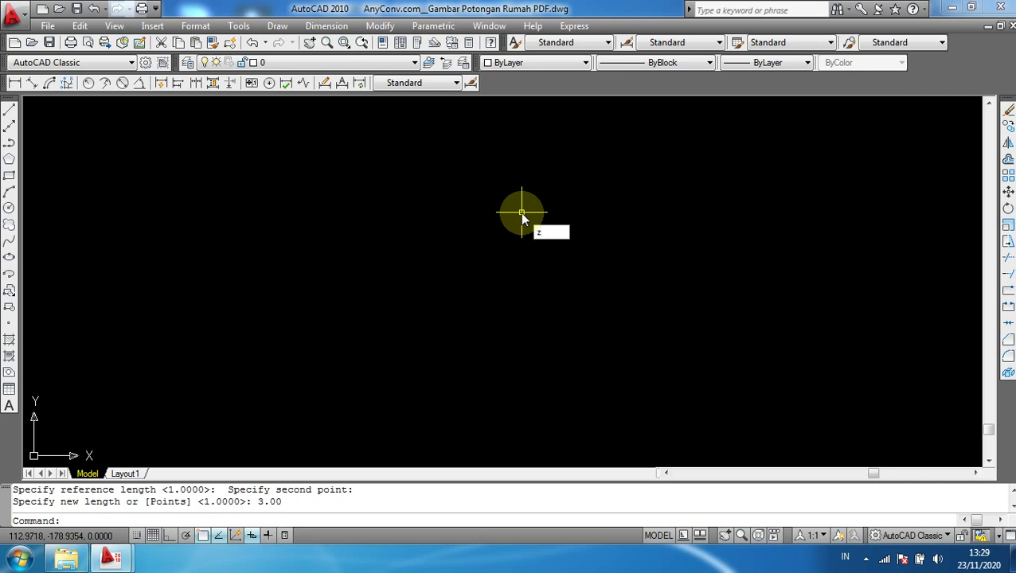
key("Return")
Zoom to extents to show the whole house section, then close in on the footing dimensions
type("e")
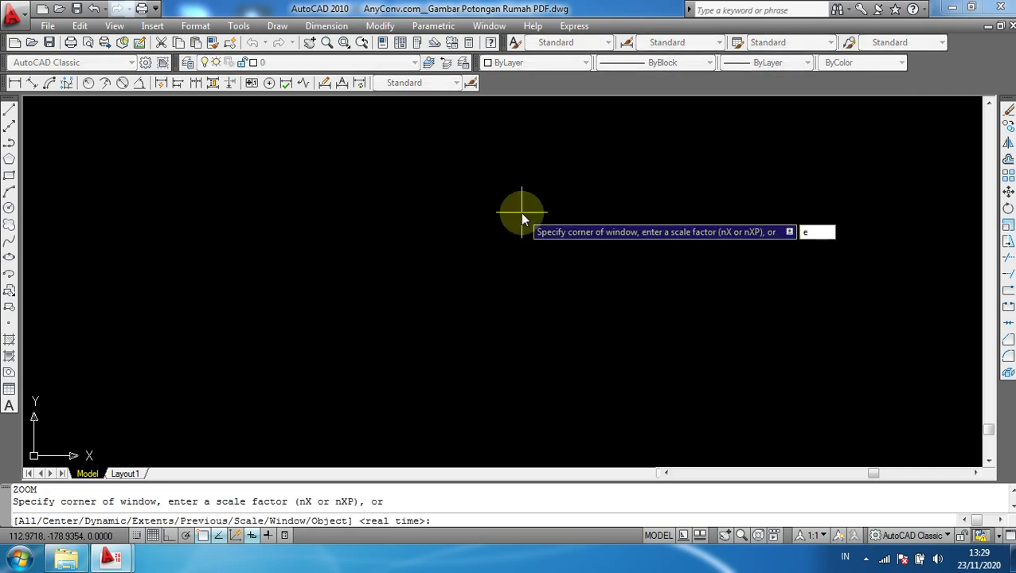
key("Return")
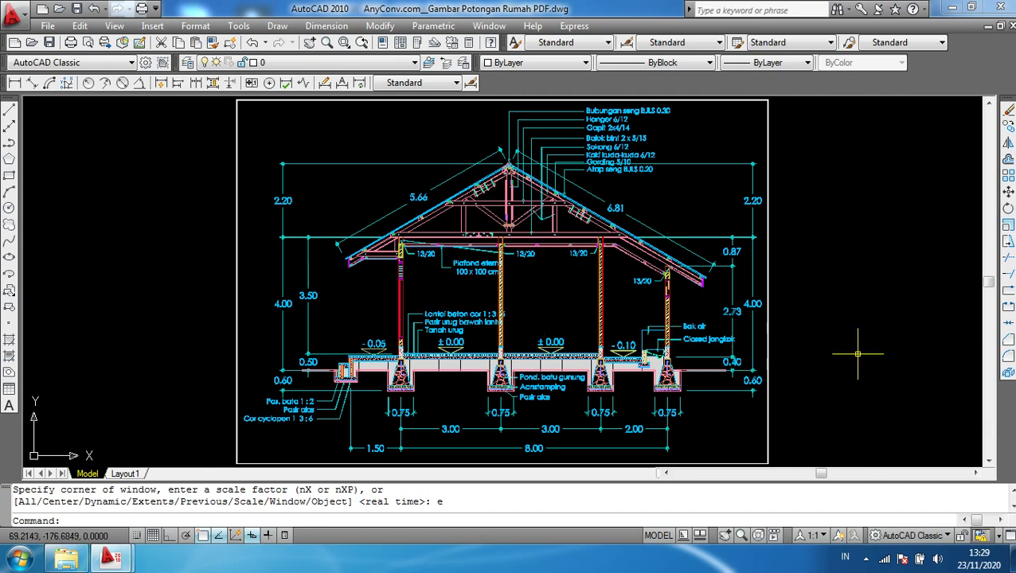
middle_click_drag(857, 354, 851, 278)
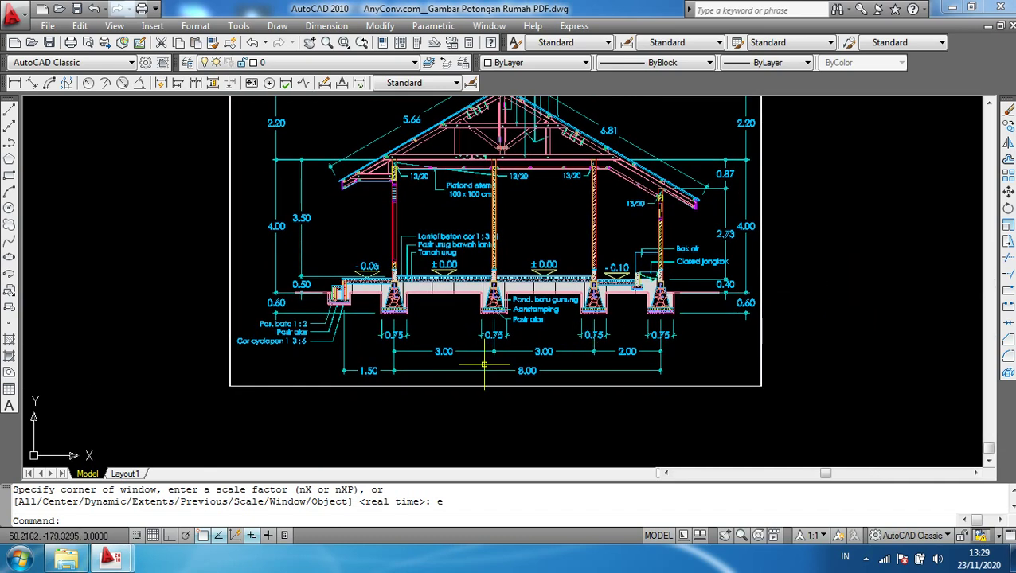
scroll(490, 352, "up", 2)
scroll(490, 352, "up", 3)
type("d")
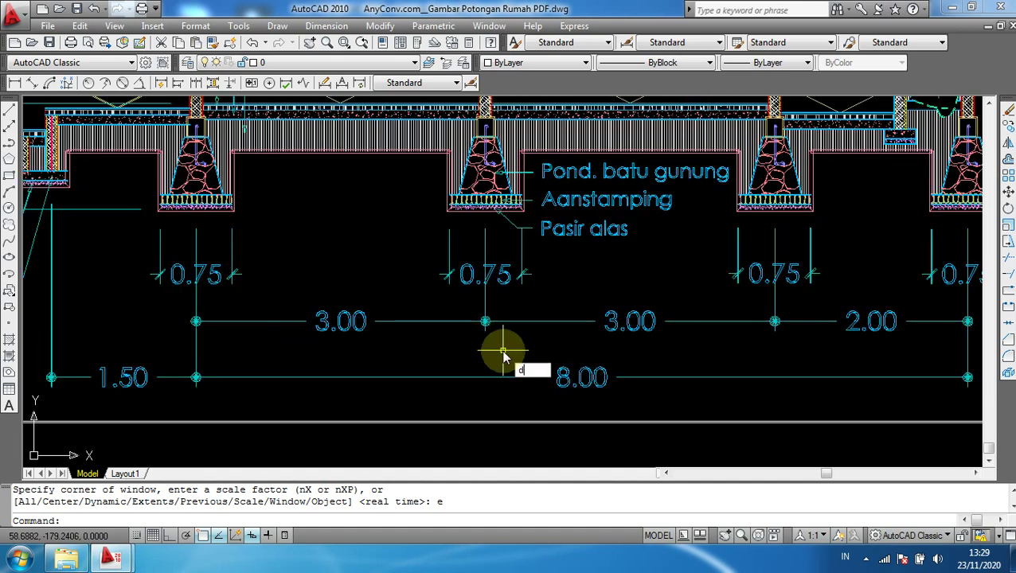
type("al")
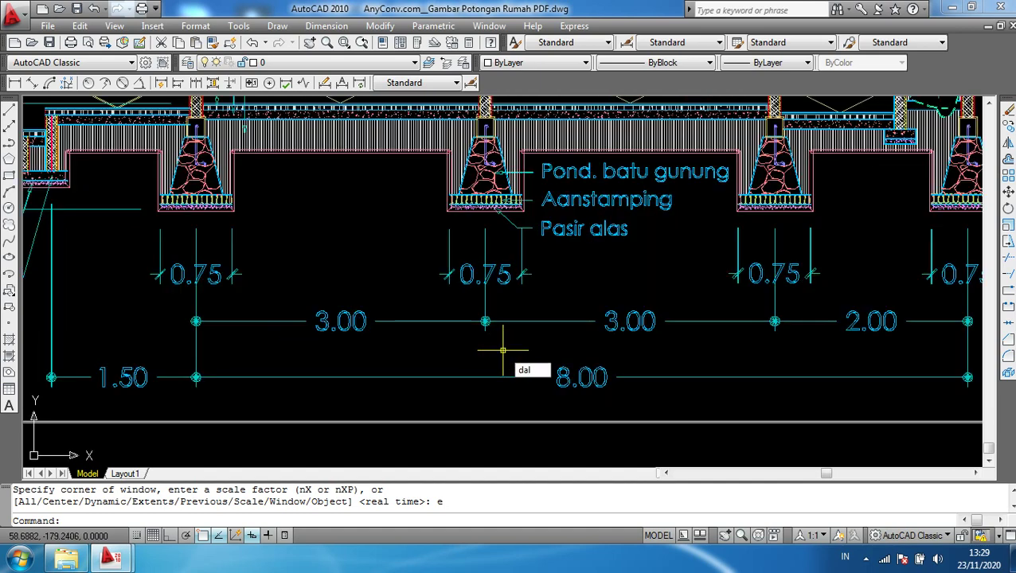
Start an aligned dimension and snap its first point at the left end of the middle 3.00 span
key("Return")
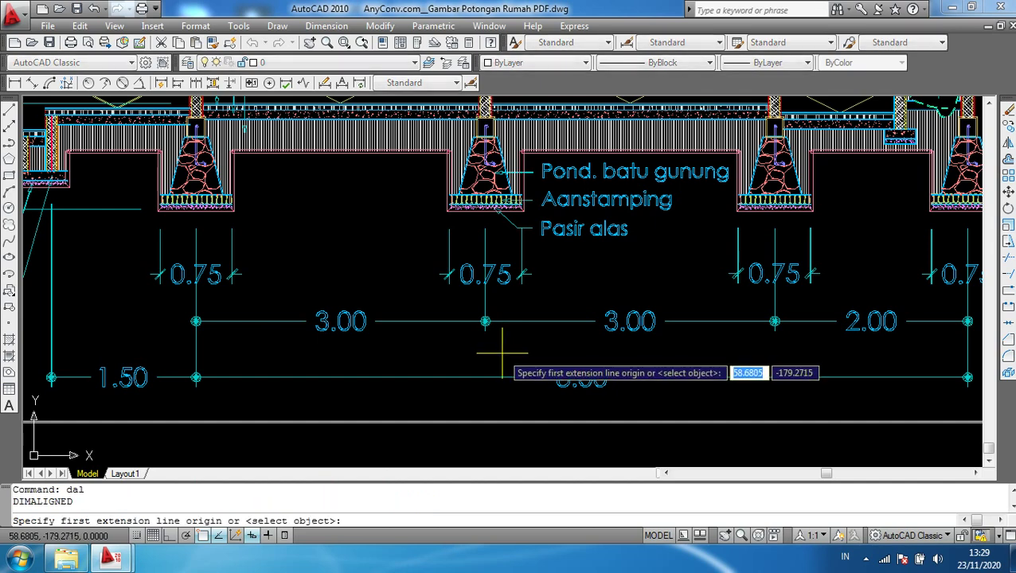
middle_click_drag(483, 351, 363, 335)
scroll(363, 335, "up", 3)
scroll(319, 304, "up", 3)
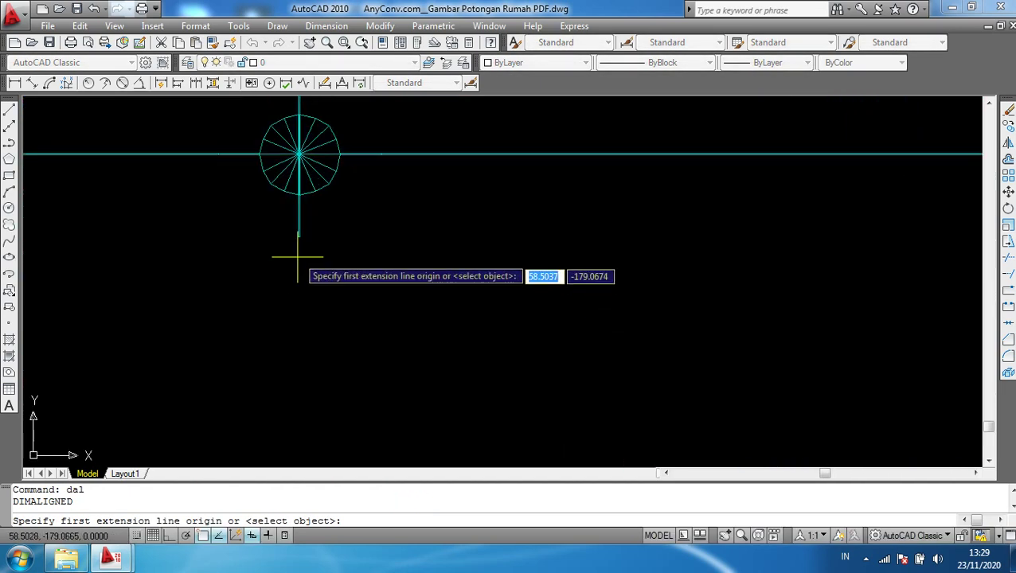
scroll(301, 265, "up", 2)
scroll(290, 235, "up", 1)
scroll(295, 222, "up", 1)
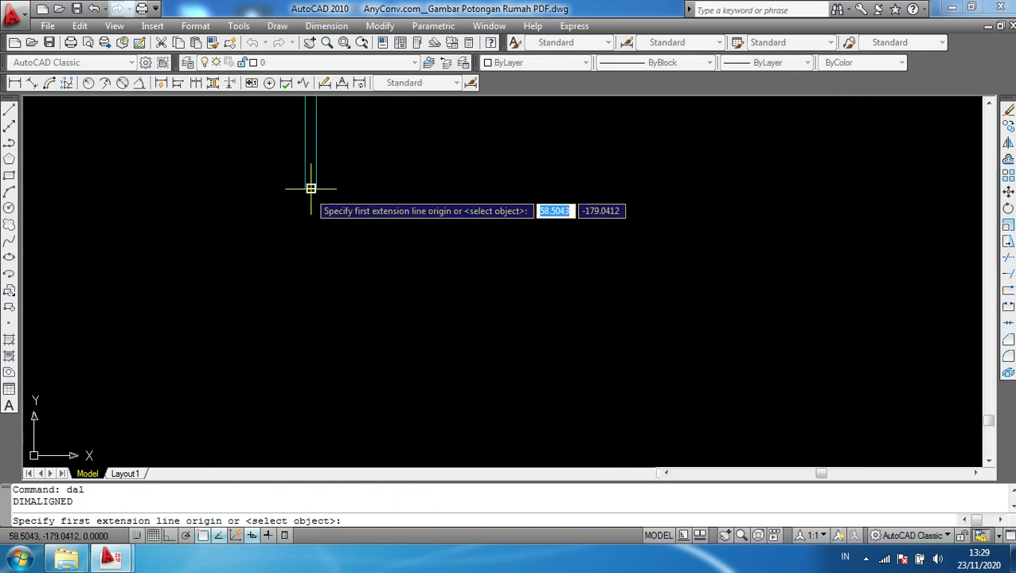
left_click(311, 189)
Snap the dimension's second point at the right end of the middle 3.00 span
scroll(319, 271, "down", 2)
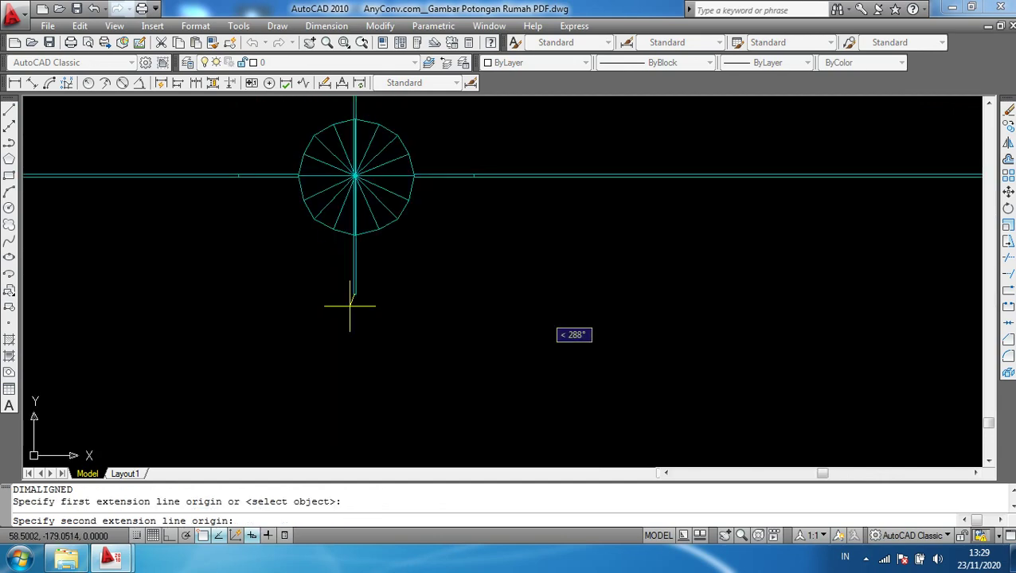
middle_click_drag(347, 302, 432, 317)
scroll(432, 317, "up", 3)
scroll(363, 345, "down", 2)
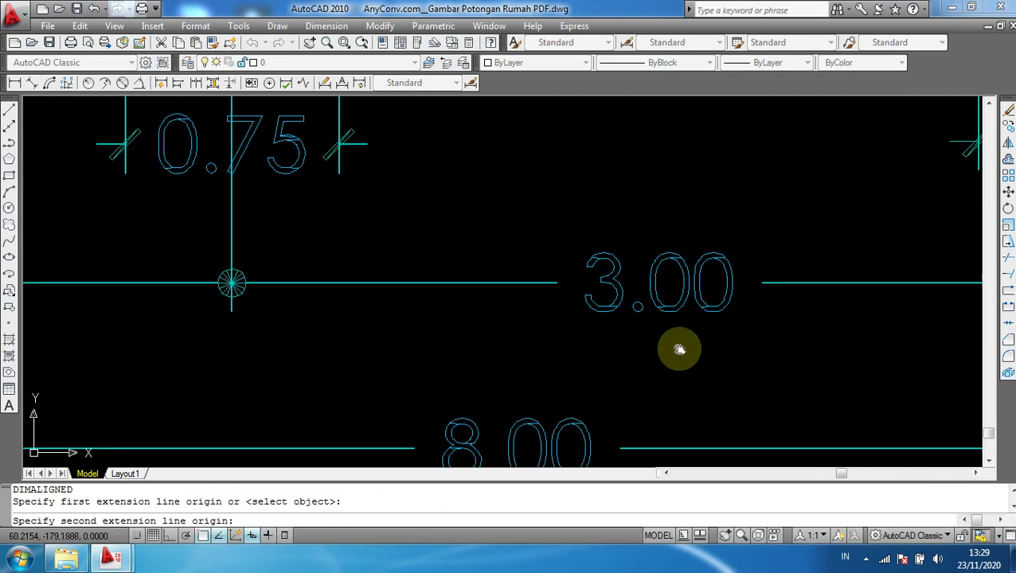
middle_click_drag(675, 344, 384, 333)
scroll(804, 303, "up", 2)
scroll(764, 262, "up", 2)
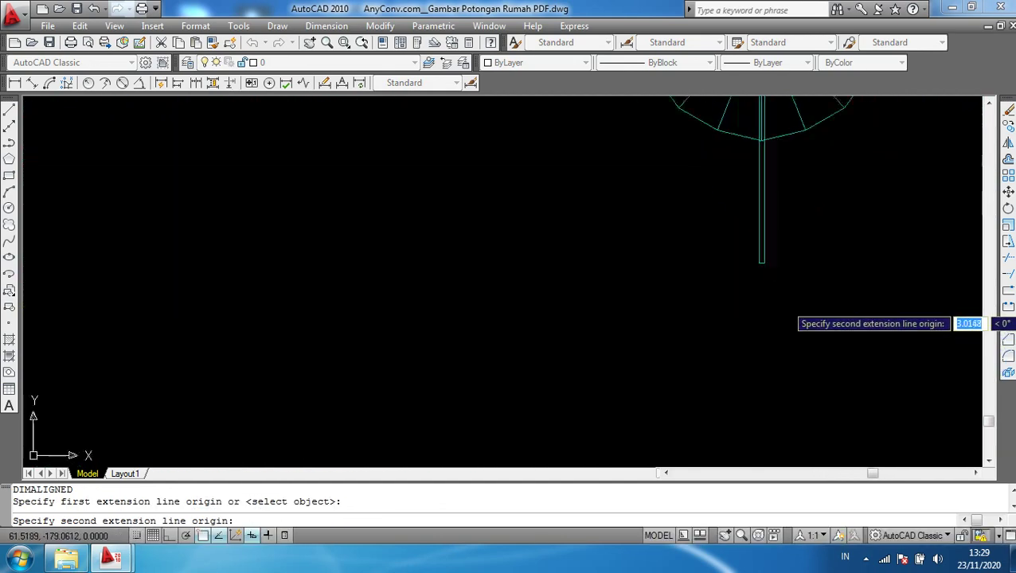
scroll(759, 280, "up", 1)
scroll(776, 267, "up", 1)
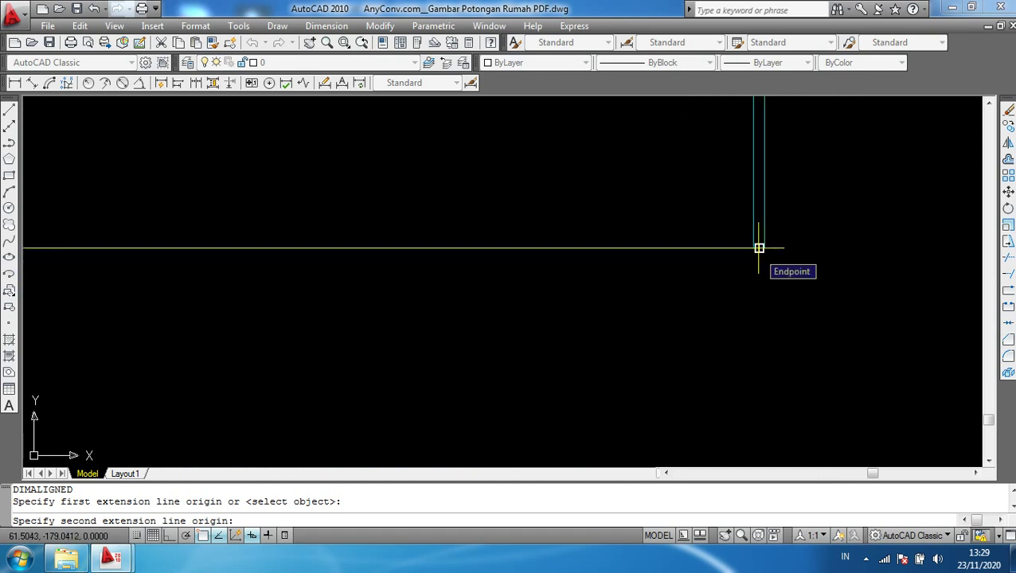
left_click(758, 248)
Place the dimension below the 8.00 row, where it reads 3.0000
scroll(764, 335, "down", 2)
scroll(779, 333, "down", 2)
middle_click_drag(779, 333, 788, 263)
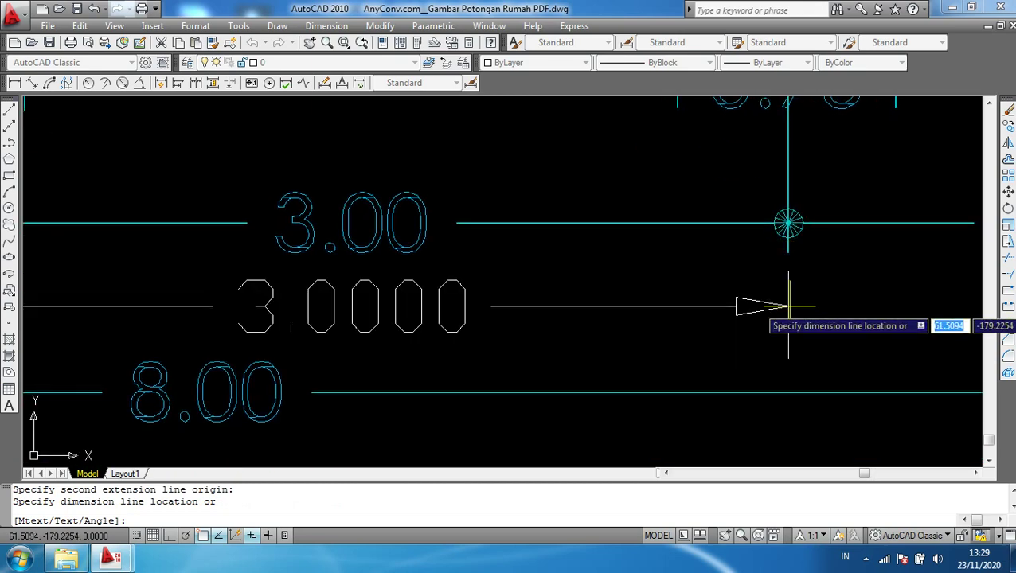
middle_click_drag(777, 324, 781, 230)
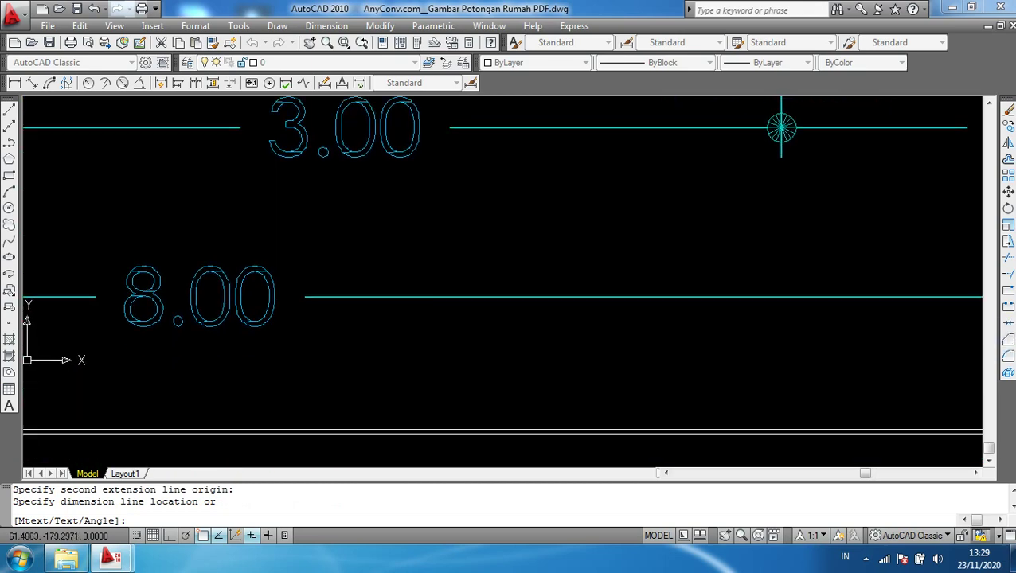
scroll(780, 306, "down", 2)
middle_click_drag(749, 345, 748, 246)
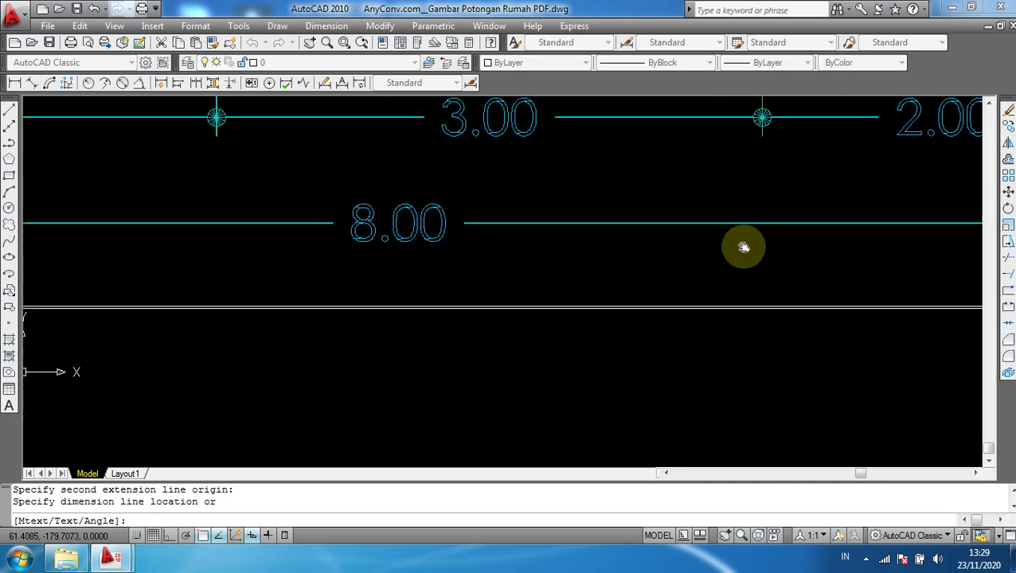
scroll(710, 364, "down", 2)
middle_click_drag(709, 386, 709, 302)
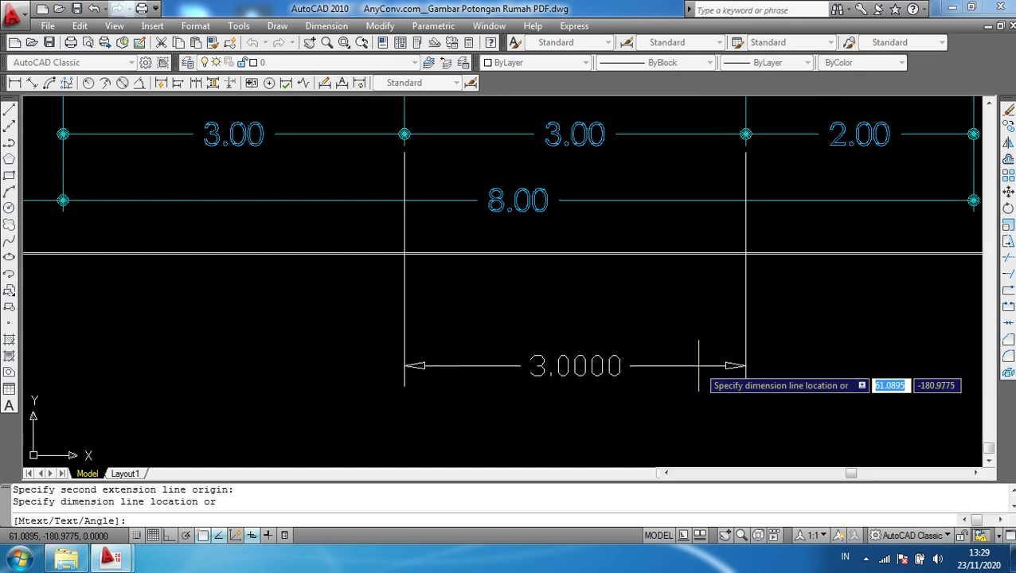
left_click(698, 366)
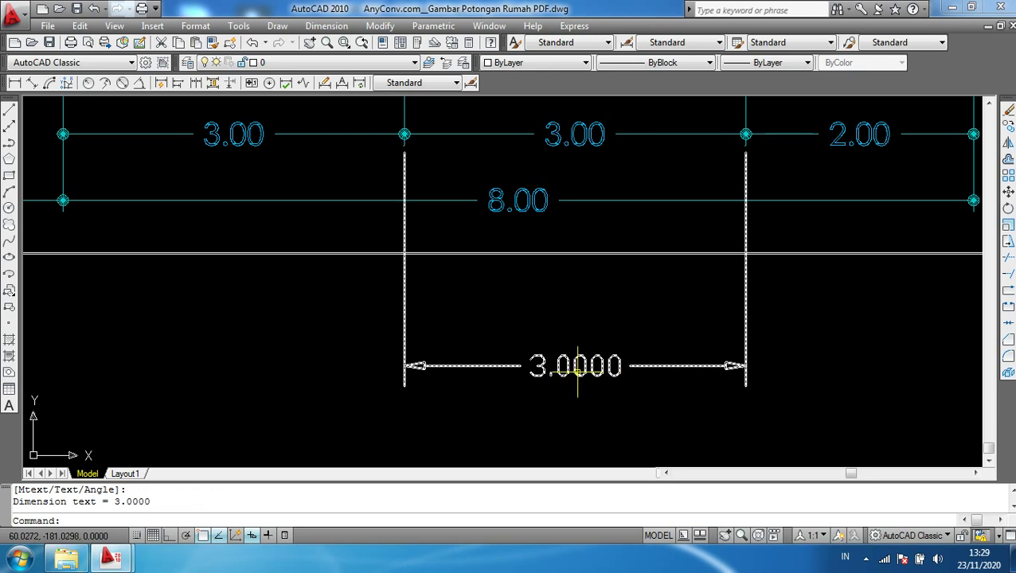
scroll(576, 371, "down", 2)
scroll(597, 303, "up", 2)
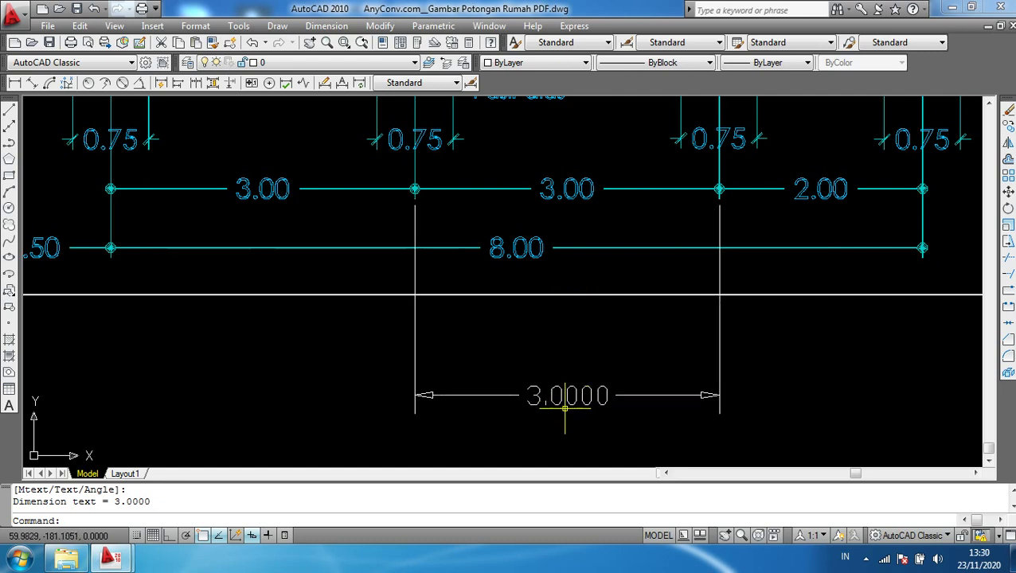
scroll(552, 410, "up", 2)
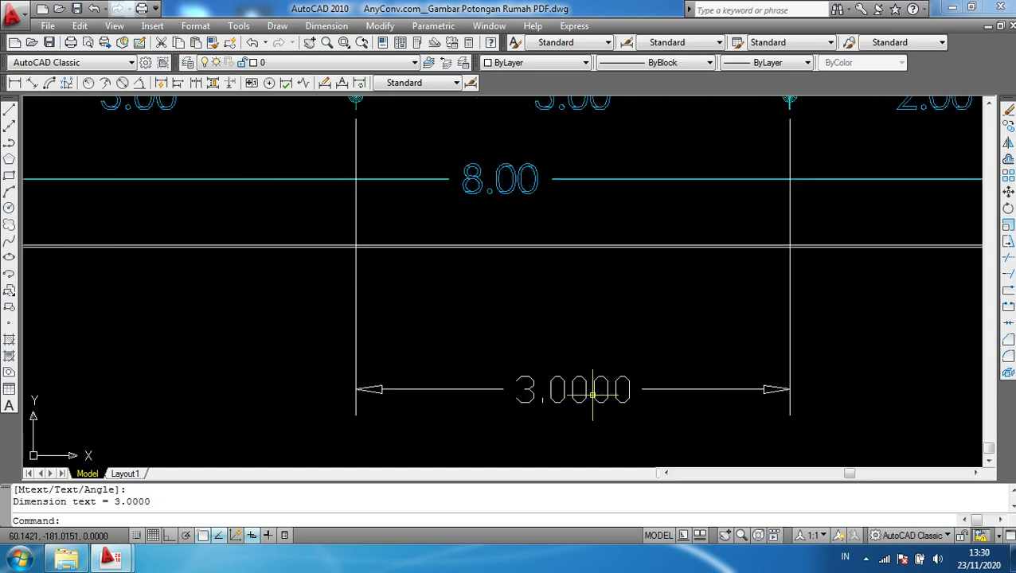
scroll(590, 391, "down", 2)
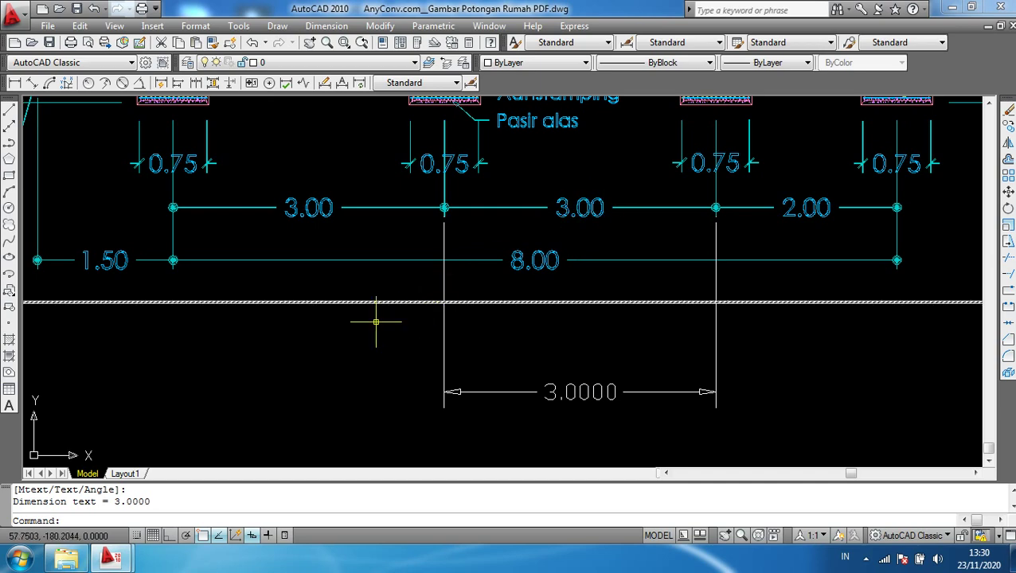
middle_click_drag(302, 334, 427, 336)
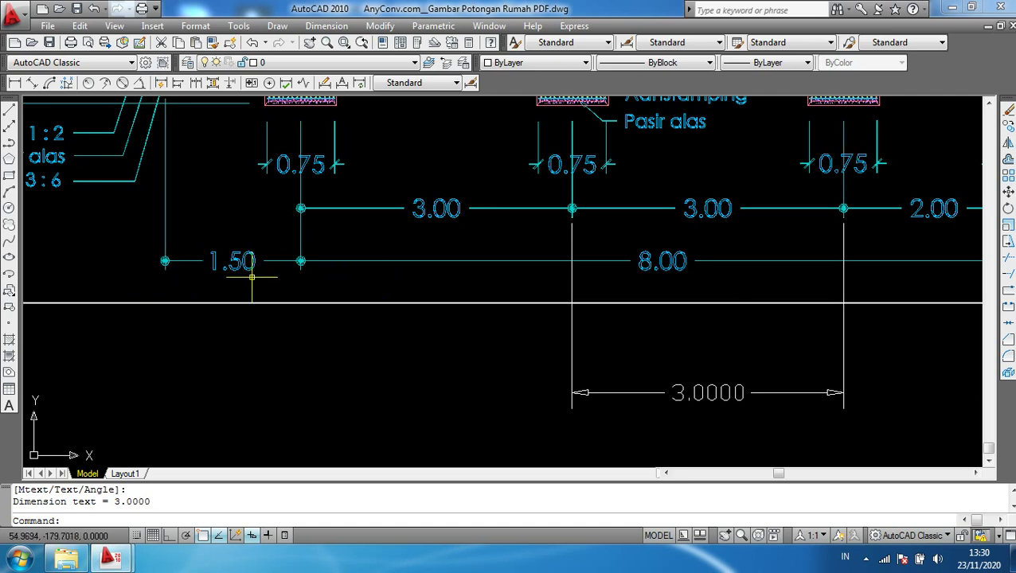
Start an aligned dimension (DAL) and snap its first point at the 1.50 span's left end
type("d")
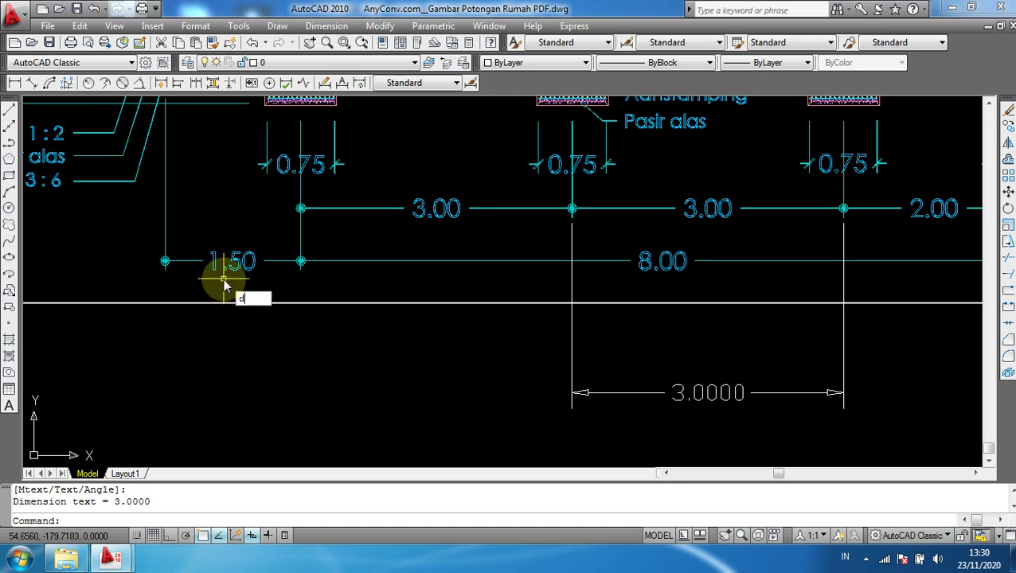
type("al")
key("Return")
scroll(148, 278, "up", 4)
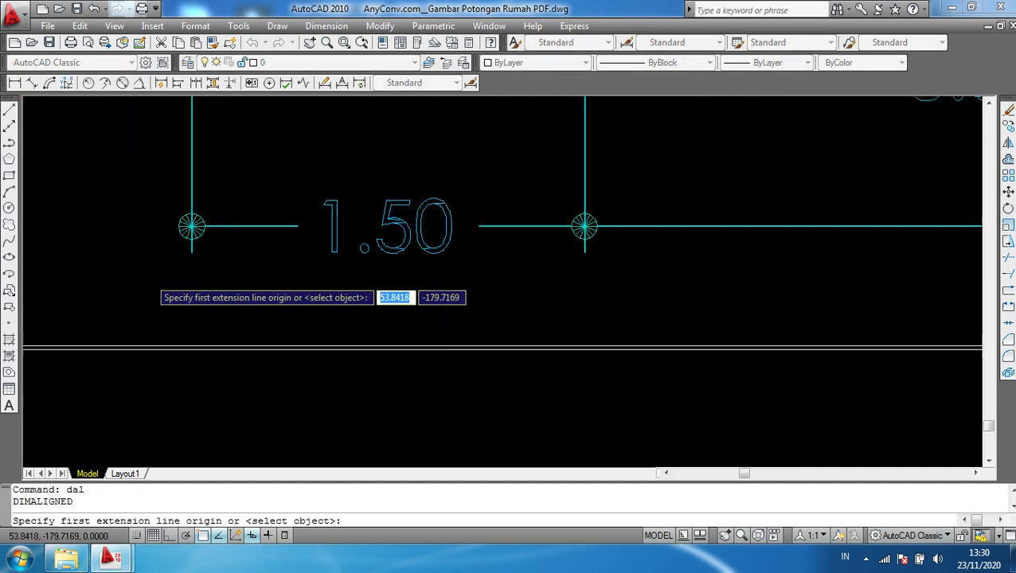
scroll(188, 267, "up", 5)
scroll(191, 239, "up", 3)
scroll(199, 211, "up", 3)
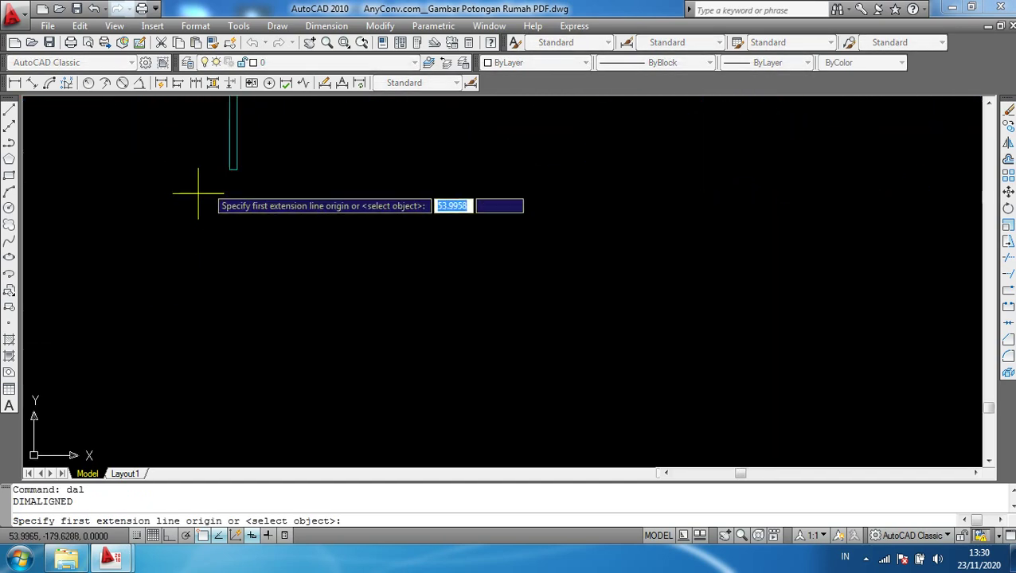
left_click(232, 170)
Snap the second point at the right end of the 1.50 span
scroll(420, 351, "down", 2)
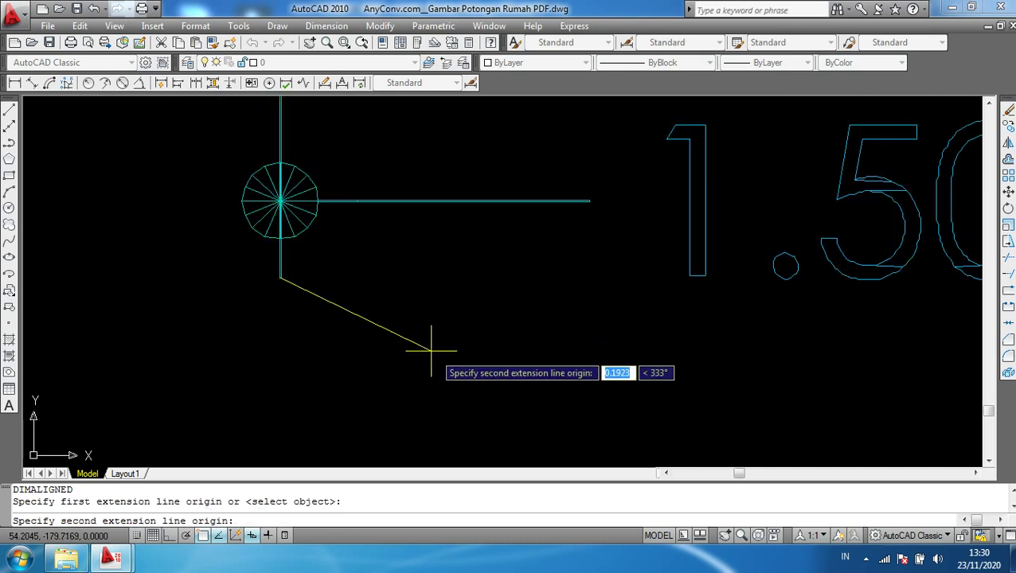
scroll(601, 369, "down", 2)
scroll(614, 352, "up", 4)
scroll(621, 356, "up", 4)
scroll(509, 311, "up", 2)
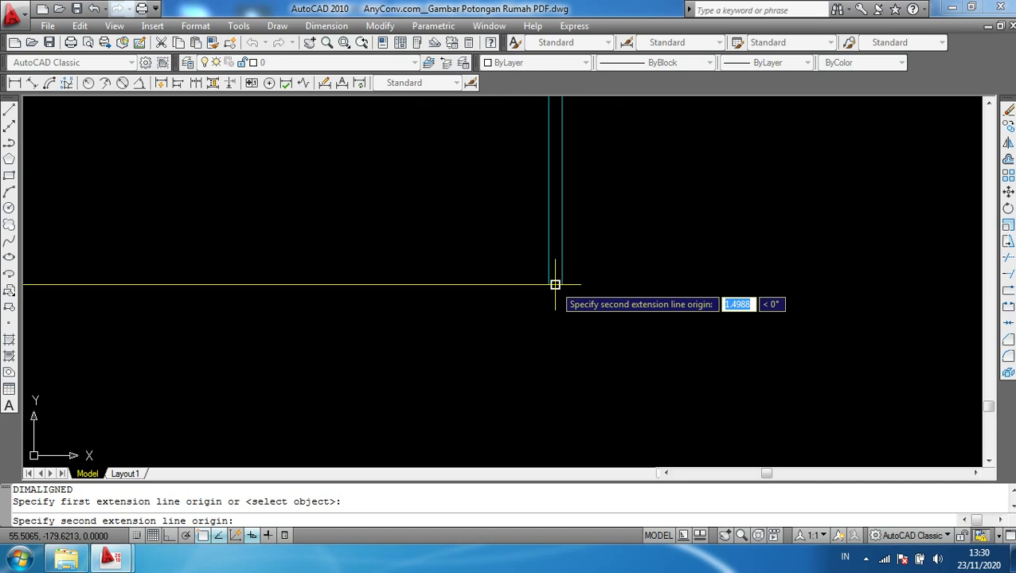
left_click(555, 284)
Place the dimension below the 1.50 span, where it reads 1.4988
scroll(562, 351, "down", 2)
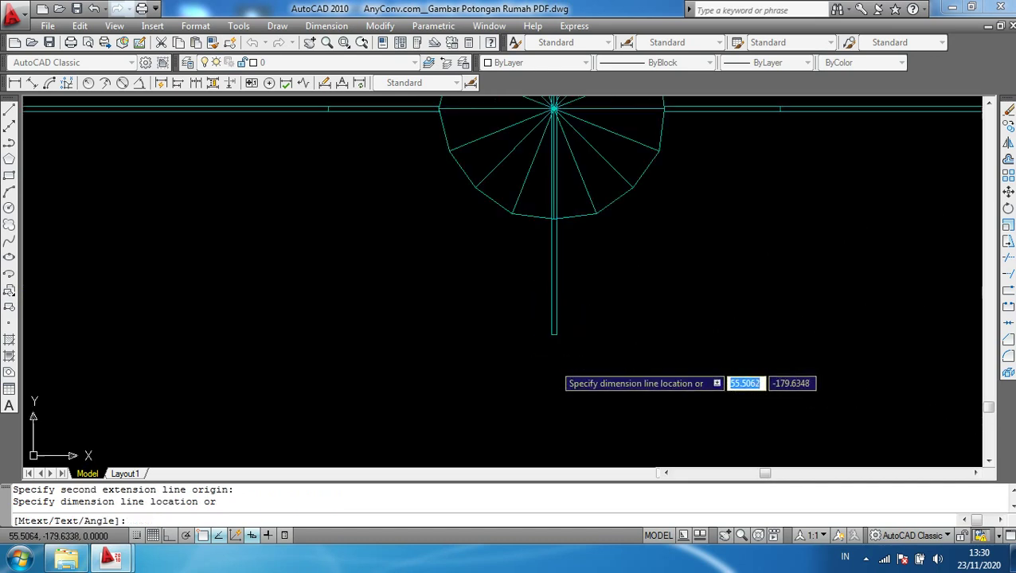
scroll(556, 370, "down", 2)
middle_click_drag(549, 388, 549, 254)
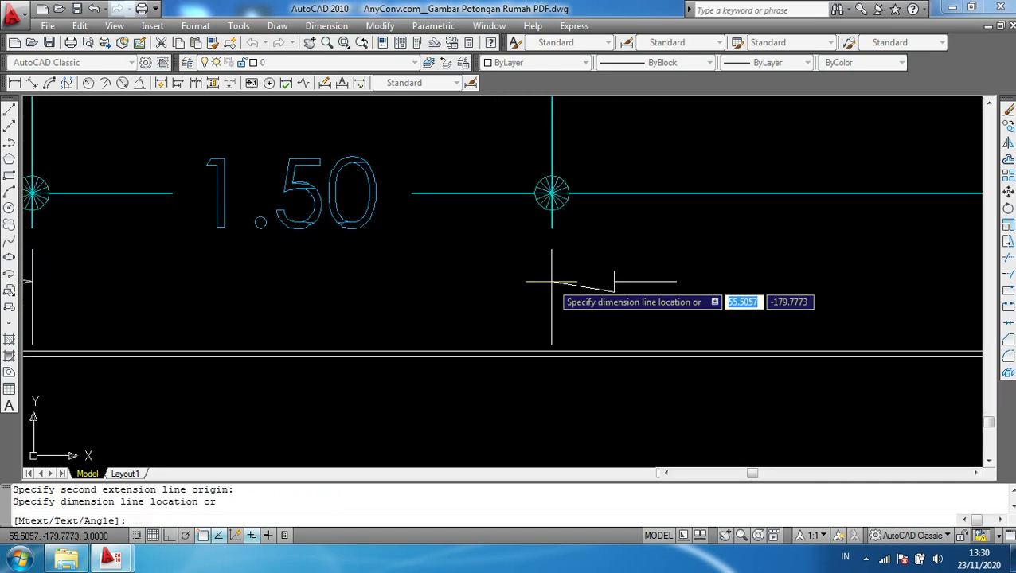
scroll(555, 374, "down", 3)
middle_click_drag(555, 290, 555, 234)
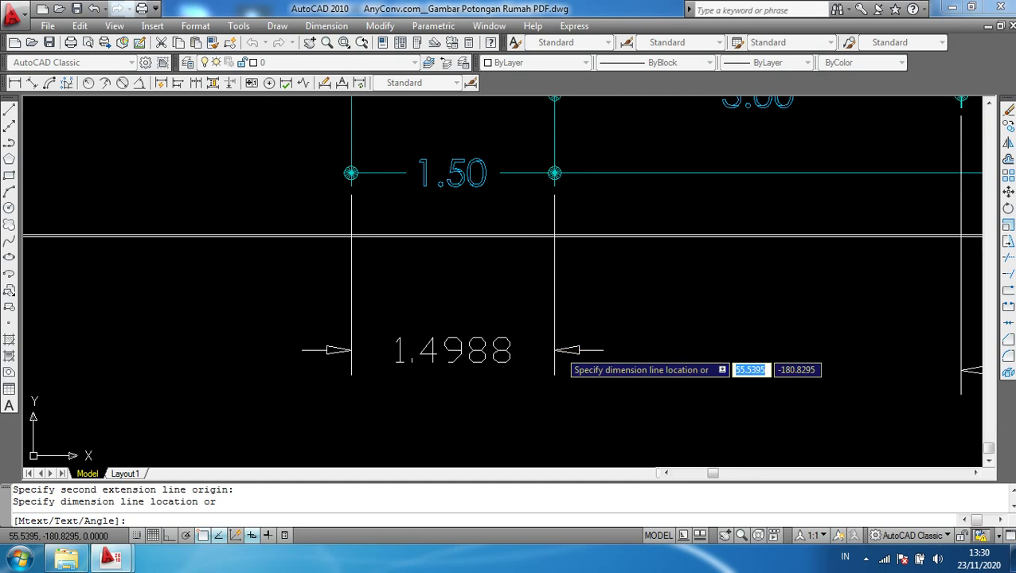
left_click(555, 350)
middle_click_drag(663, 351, 544, 344)
scroll(544, 344, "down", 1)
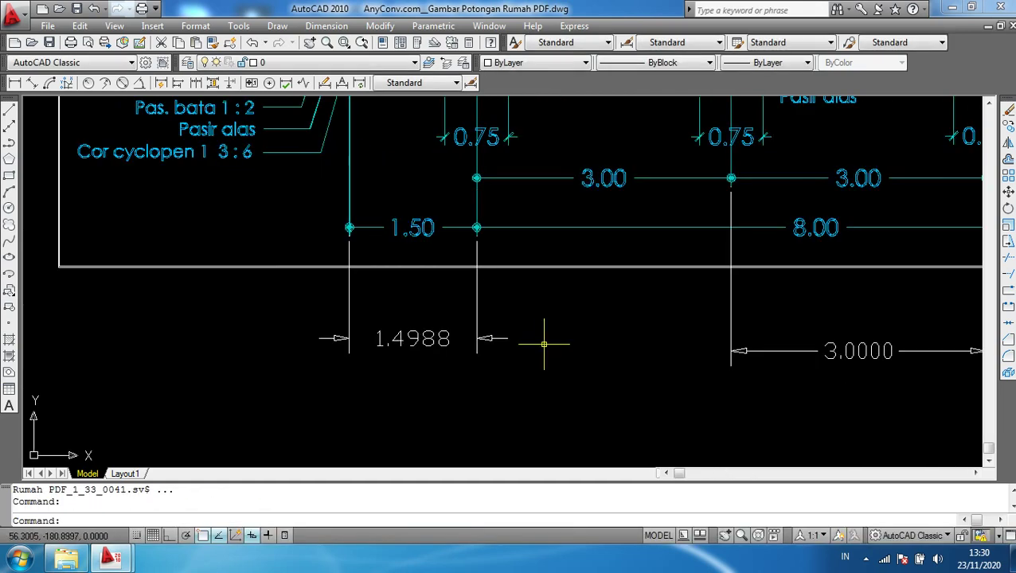
scroll(398, 232, "up", 1)
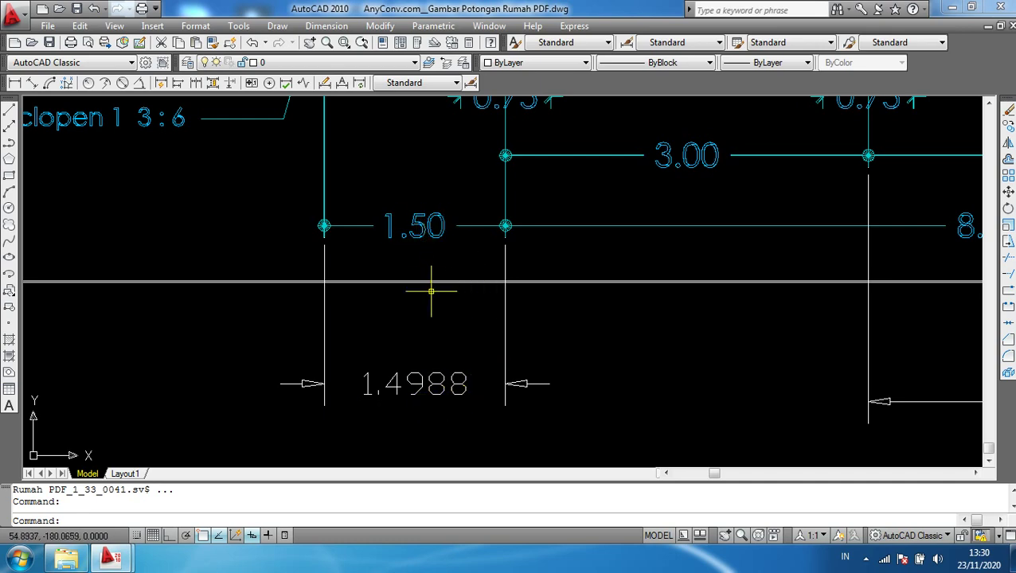
scroll(431, 291, "down", 2)
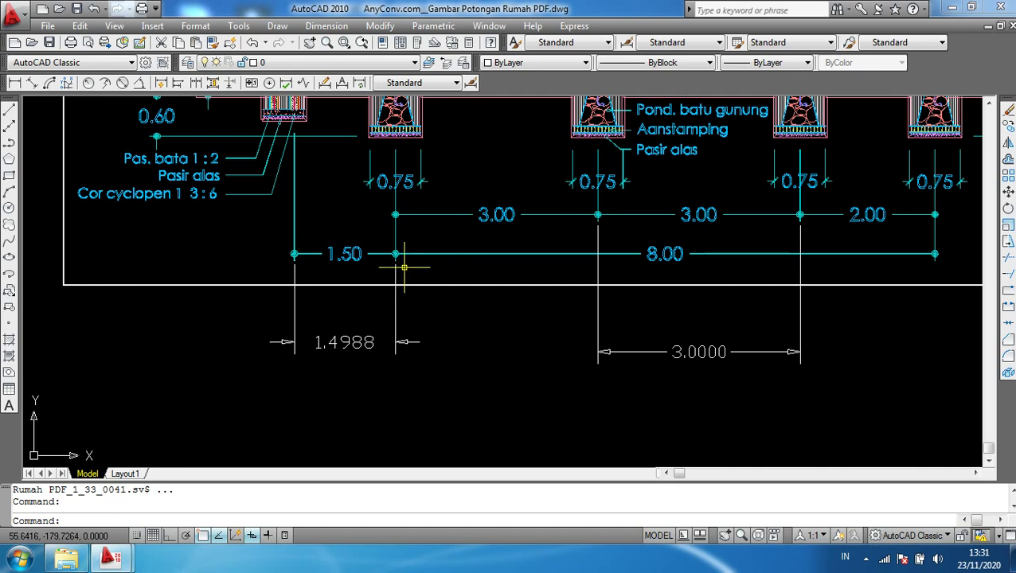
type("d")
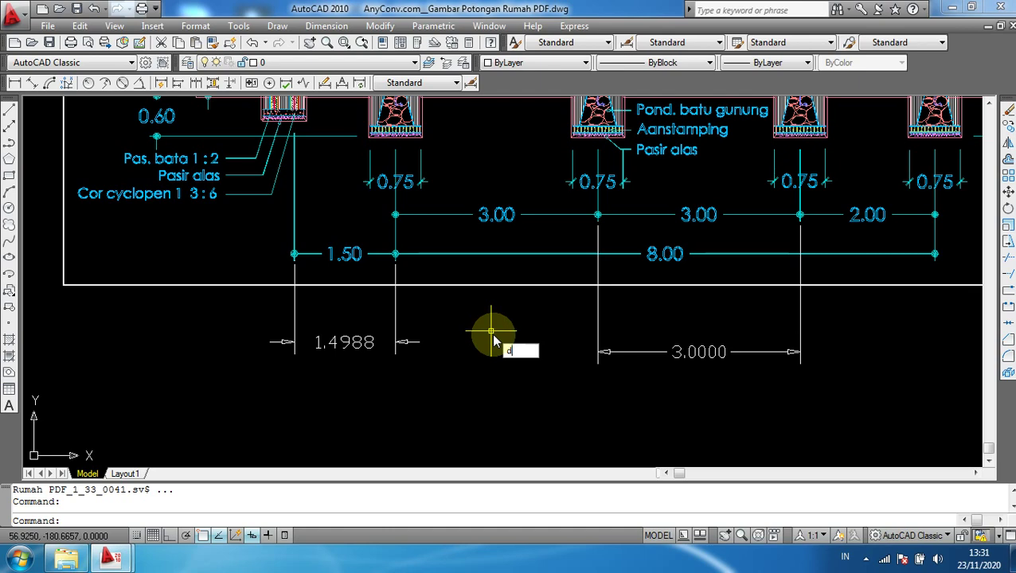
Override the Standard dimension style with linear precision 0.00, then close the style manager
key("Return")
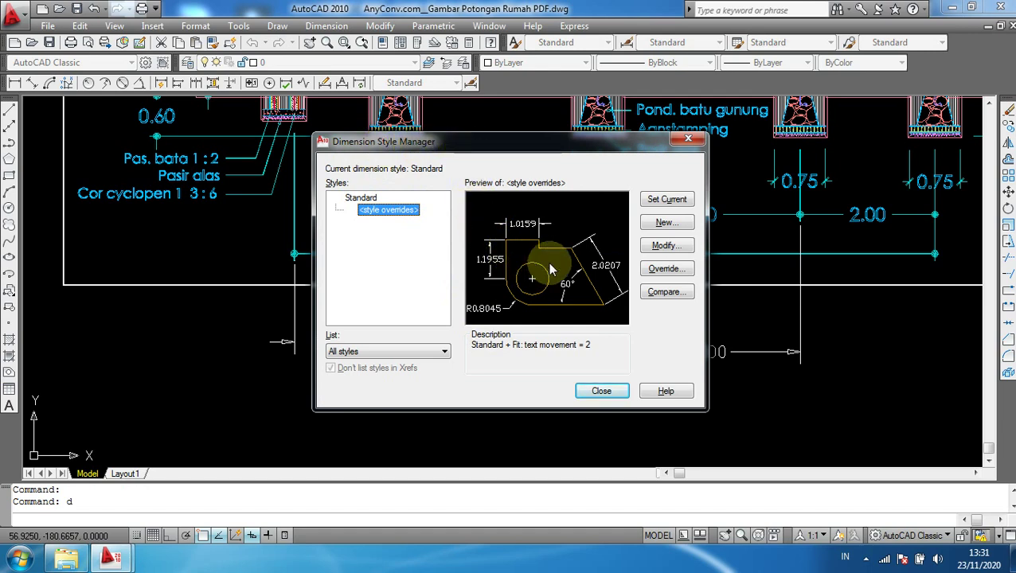
left_click(665, 246)
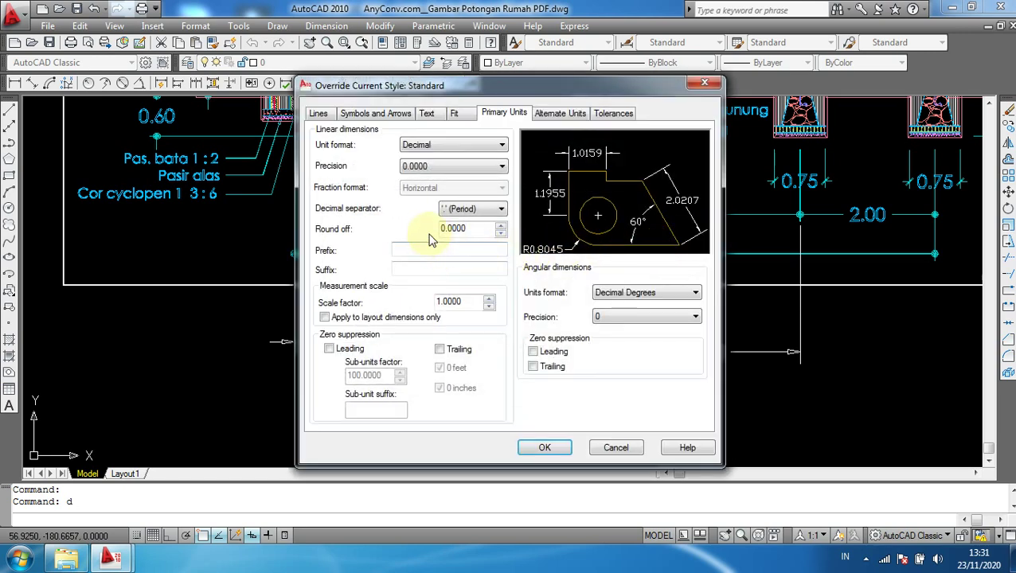
left_click(455, 115)
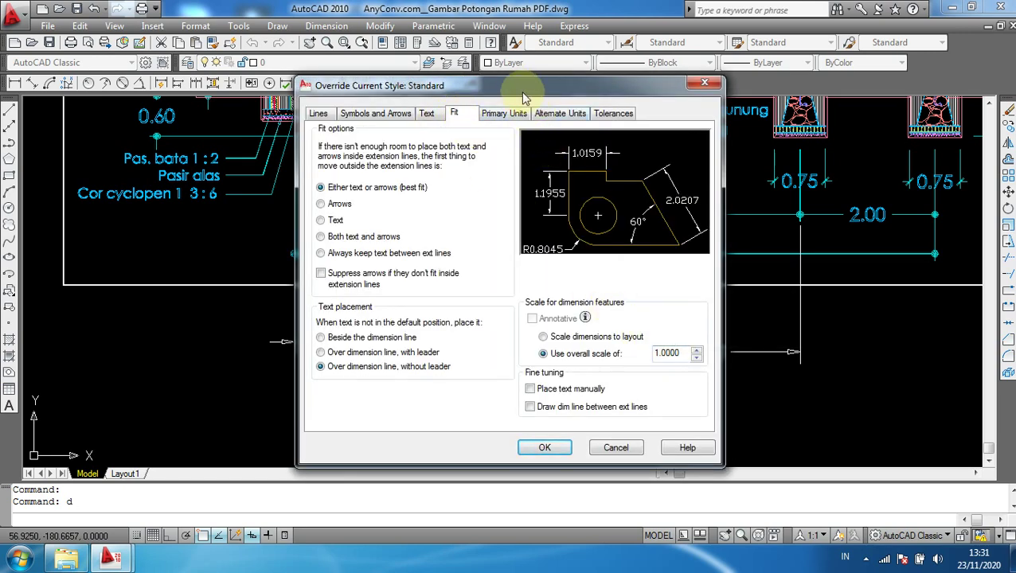
left_click_drag(524, 97, 347, 115)
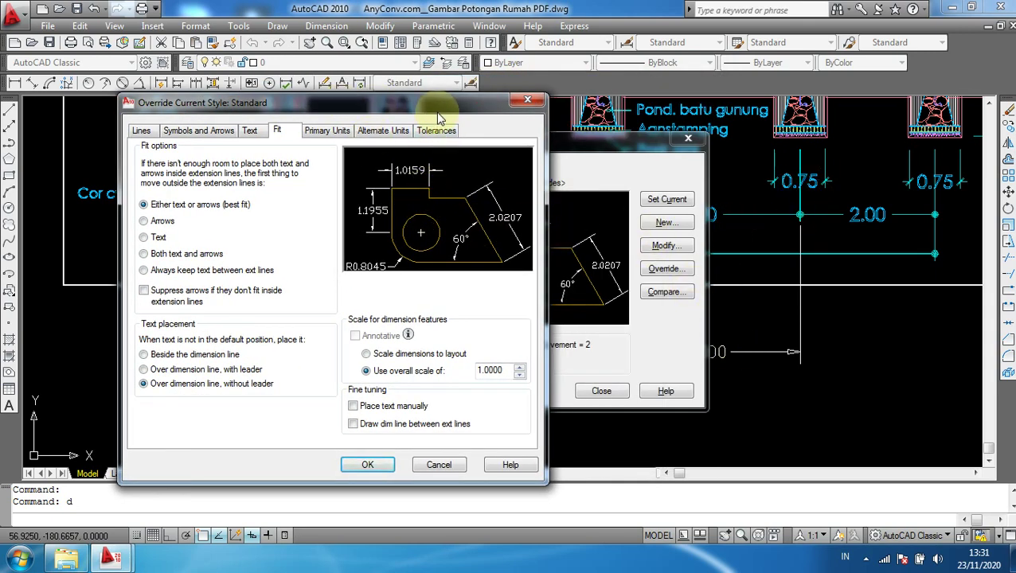
left_click_drag(434, 102, 605, 101)
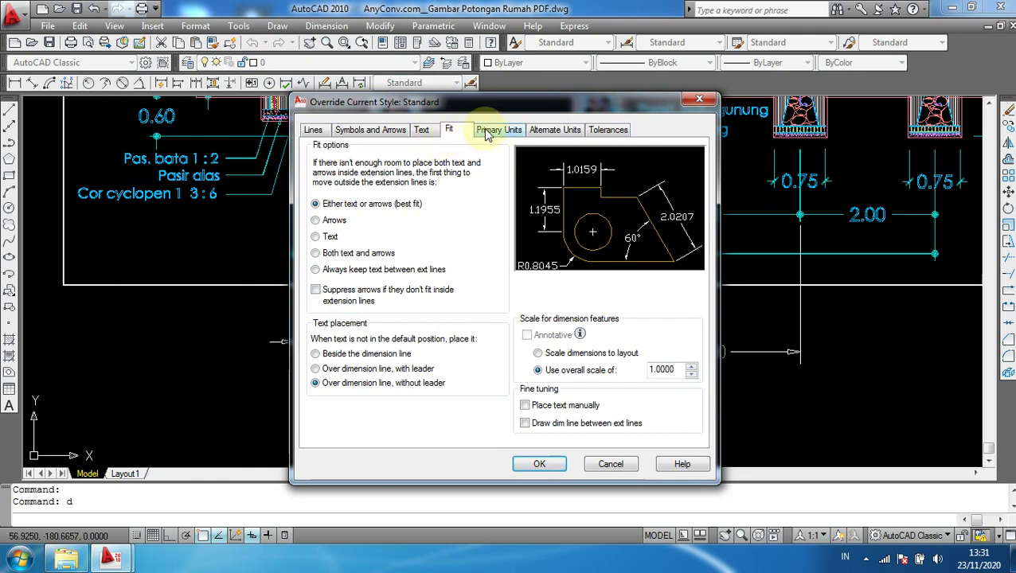
left_click(486, 130)
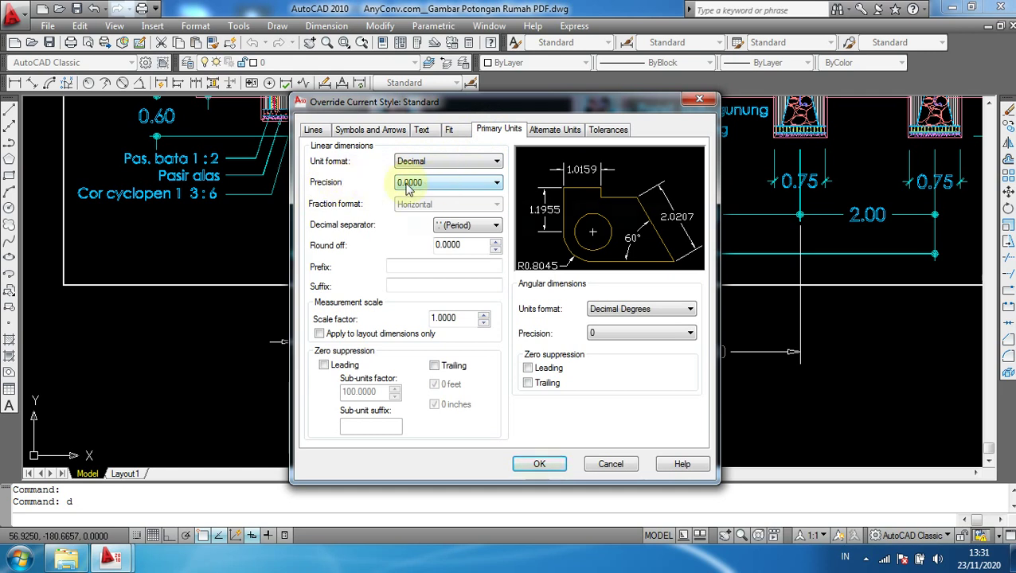
left_click(447, 185)
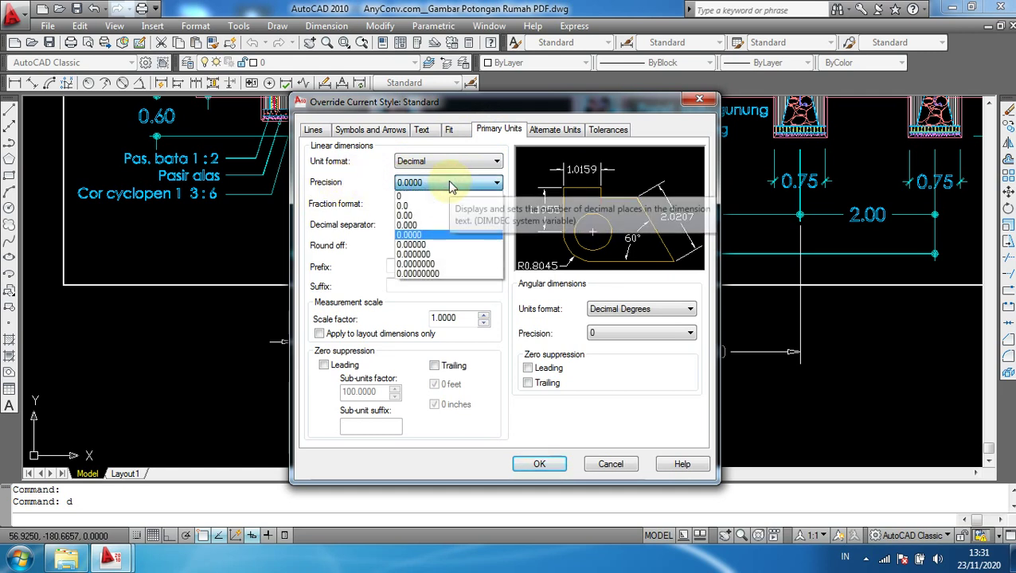
left_click(422, 217)
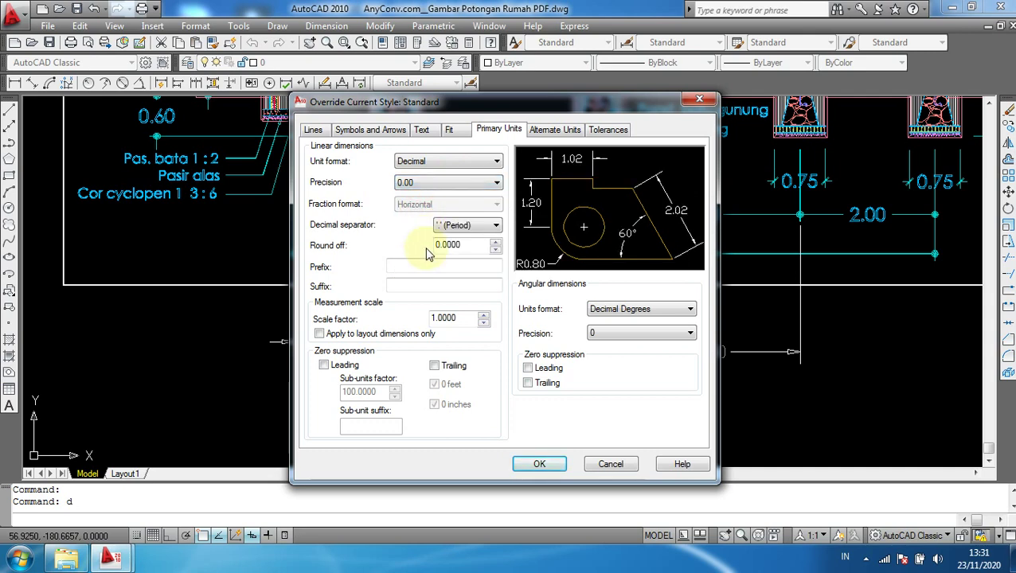
left_click(540, 461)
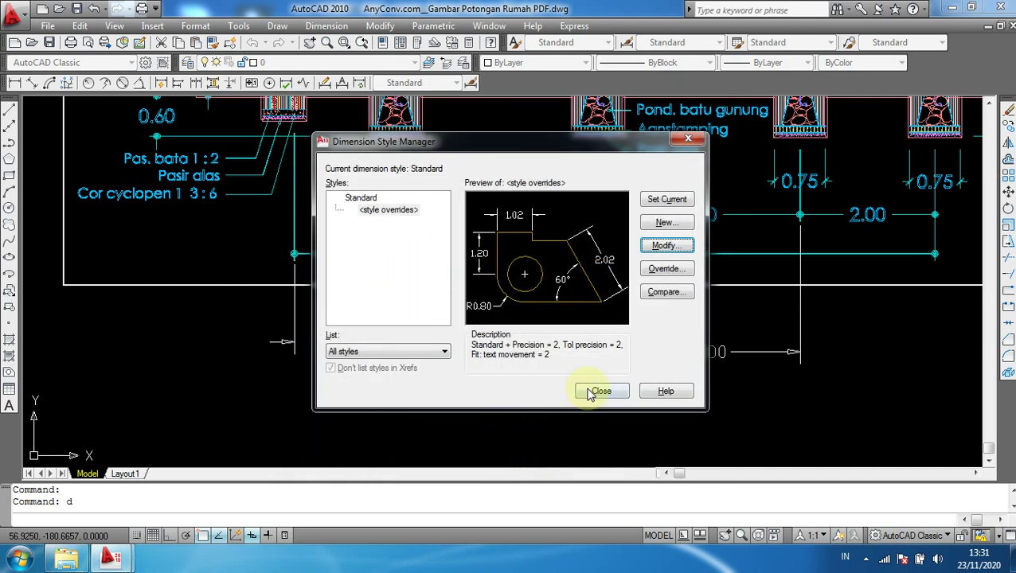
left_click(599, 391)
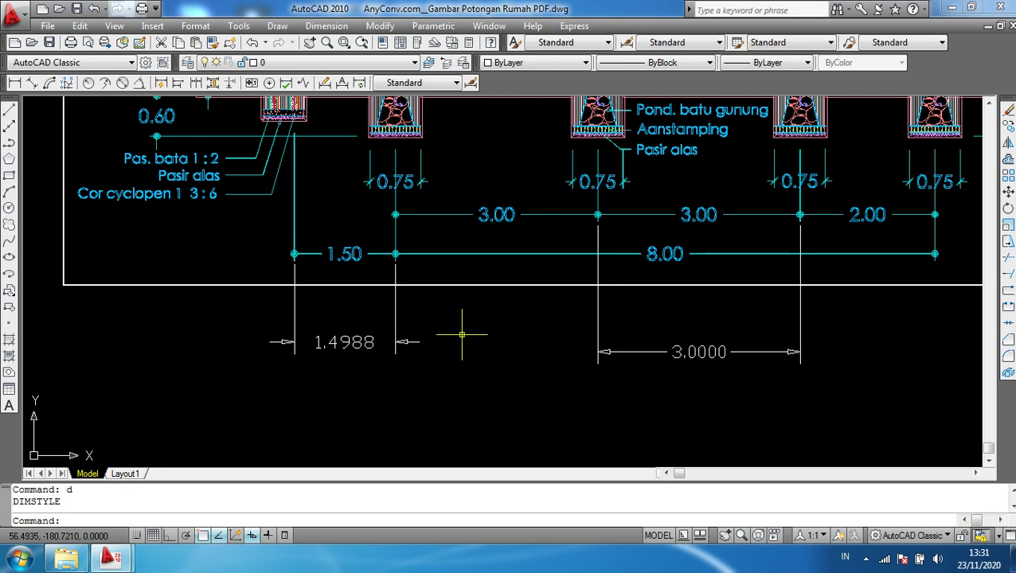
Select the 1.4988 and 3.0000 test dimensions with a crossing window and delete them
left_click(831, 389)
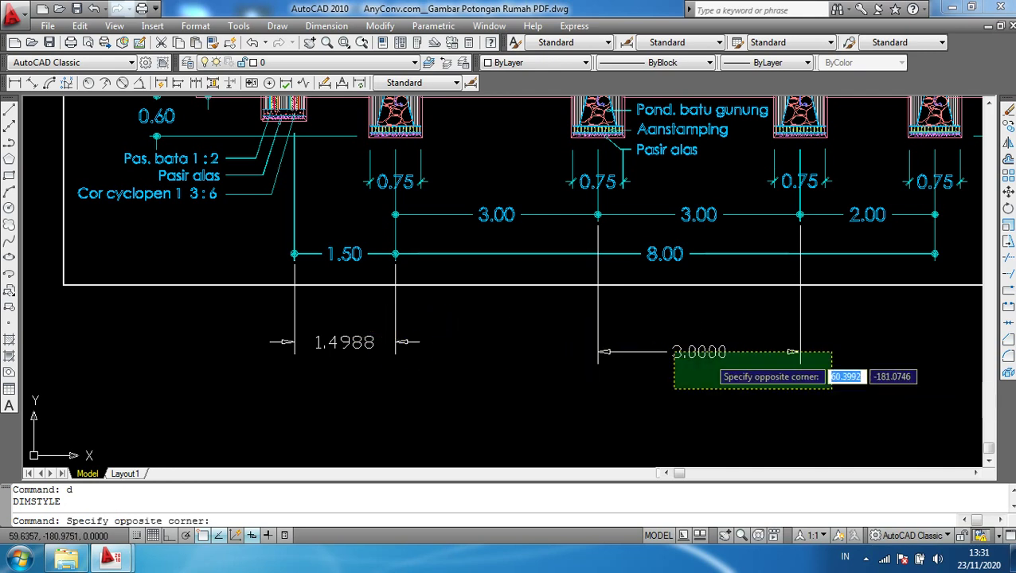
left_click(237, 327)
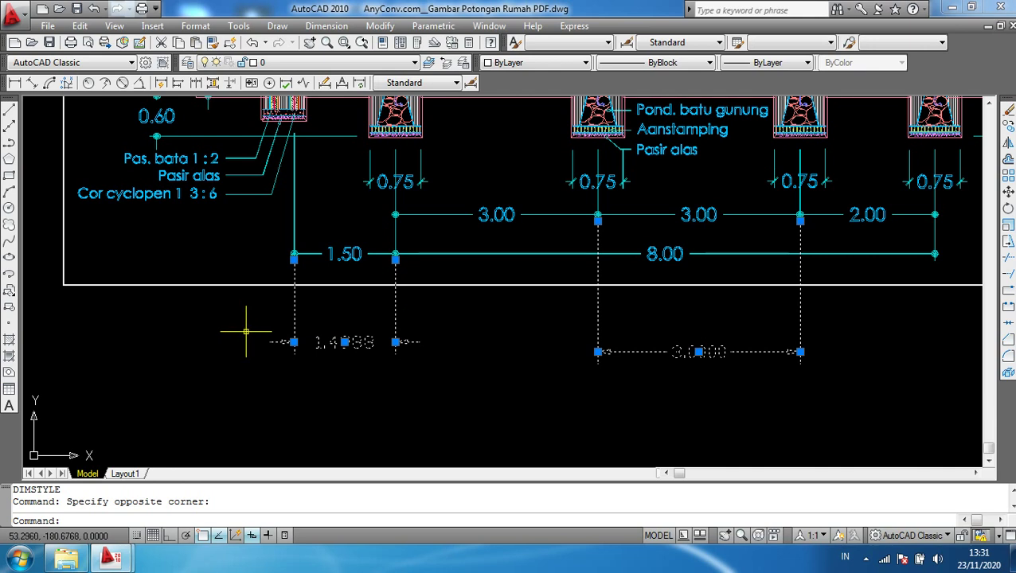
key("Delete")
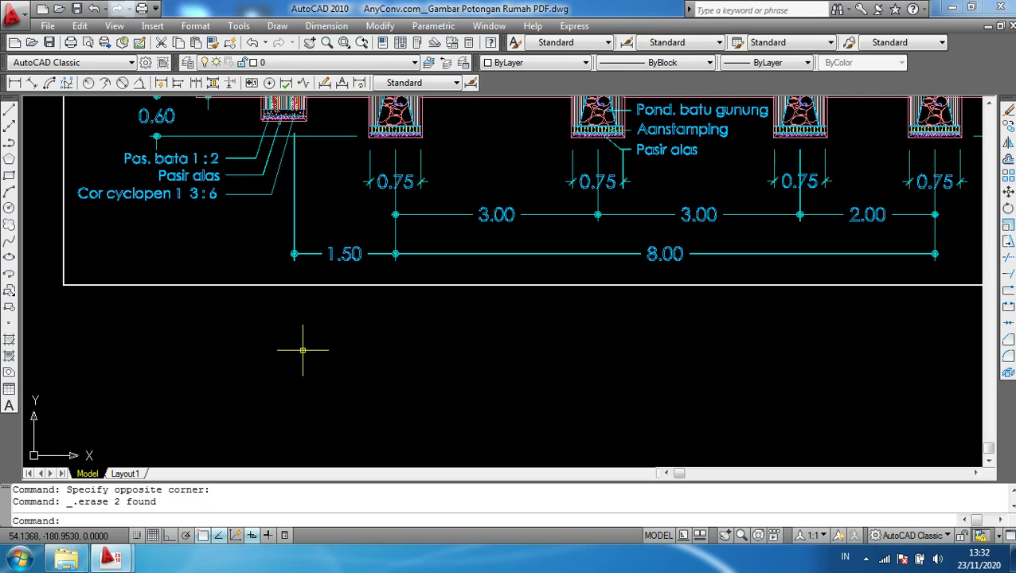
type("dal")
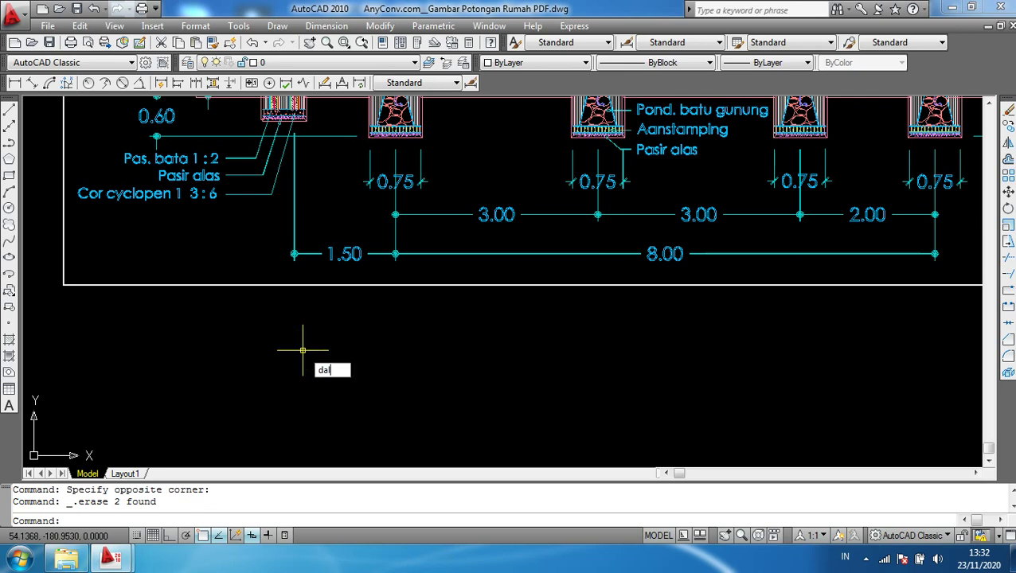
Start an aligned dimension and snap its first point to the left footing node of the middle span
key("Return")
scroll(597, 239, "up", 2)
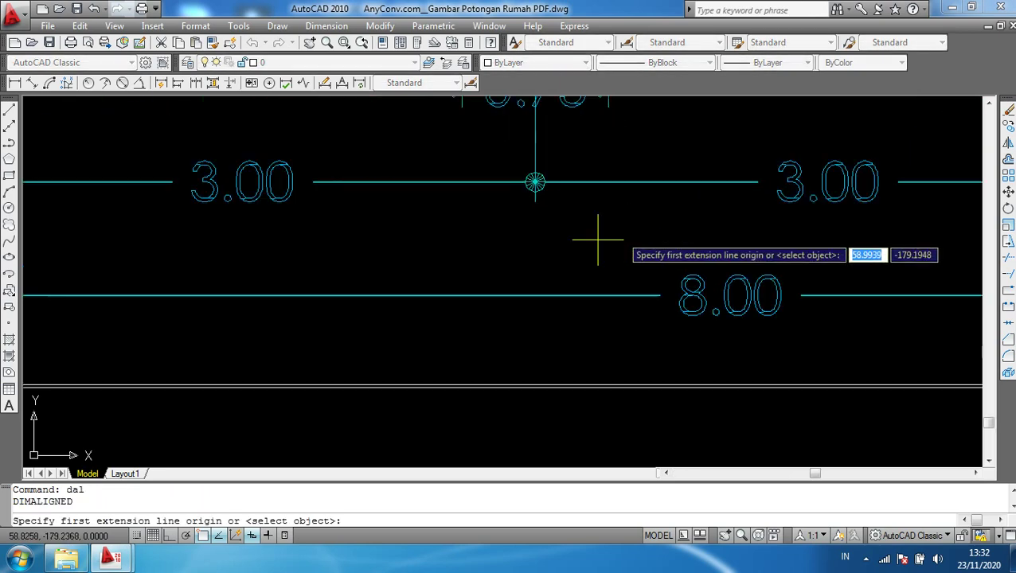
scroll(546, 208, "up", 2)
middle_click_drag(546, 209, 357, 304)
scroll(350, 296, "up", 3)
scroll(302, 265, "up", 3)
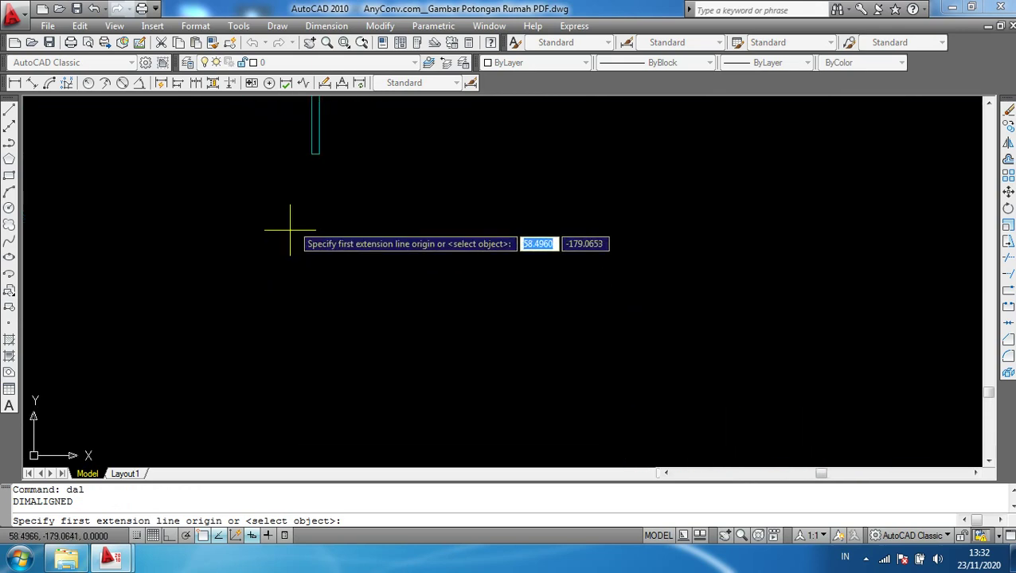
left_click(314, 153)
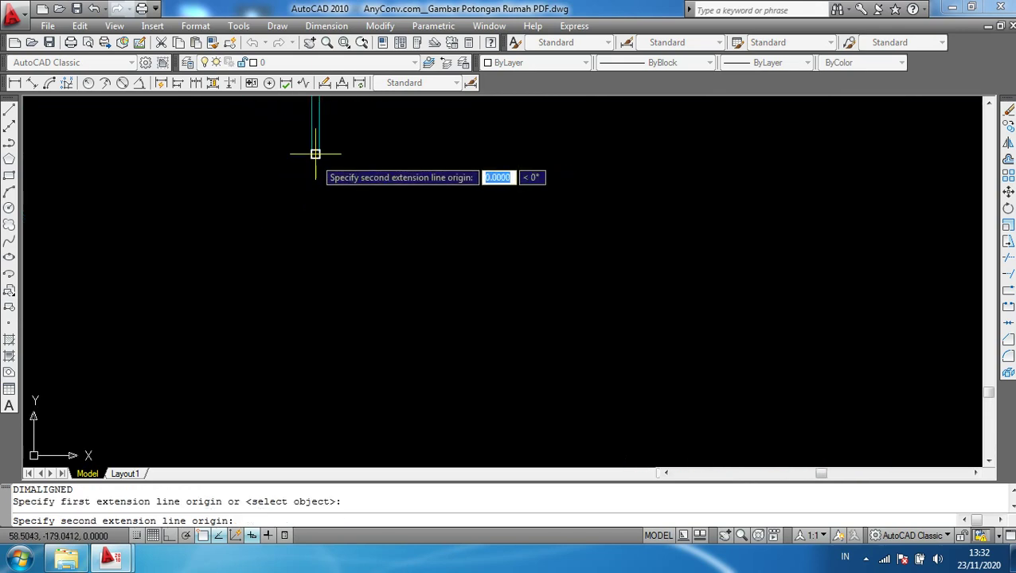
Snap the second point to the right footing node of the middle span
scroll(392, 317, "down", 3)
scroll(392, 317, "down", 3)
middle_click_drag(526, 340, 199, 272)
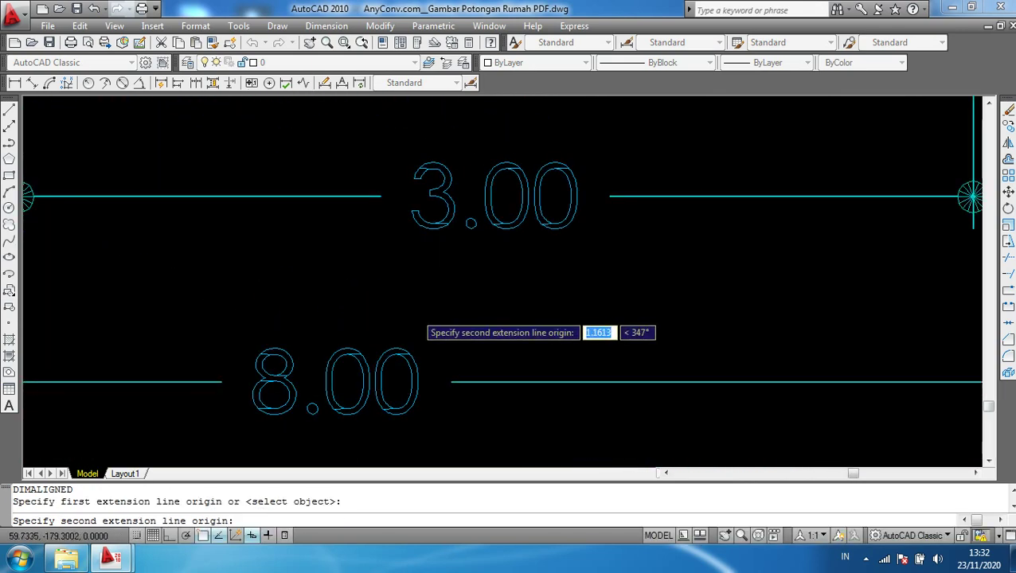
scroll(597, 307, "down", 3)
scroll(595, 305, "up", 1)
scroll(589, 239, "up", 2)
scroll(586, 255, "up", 2)
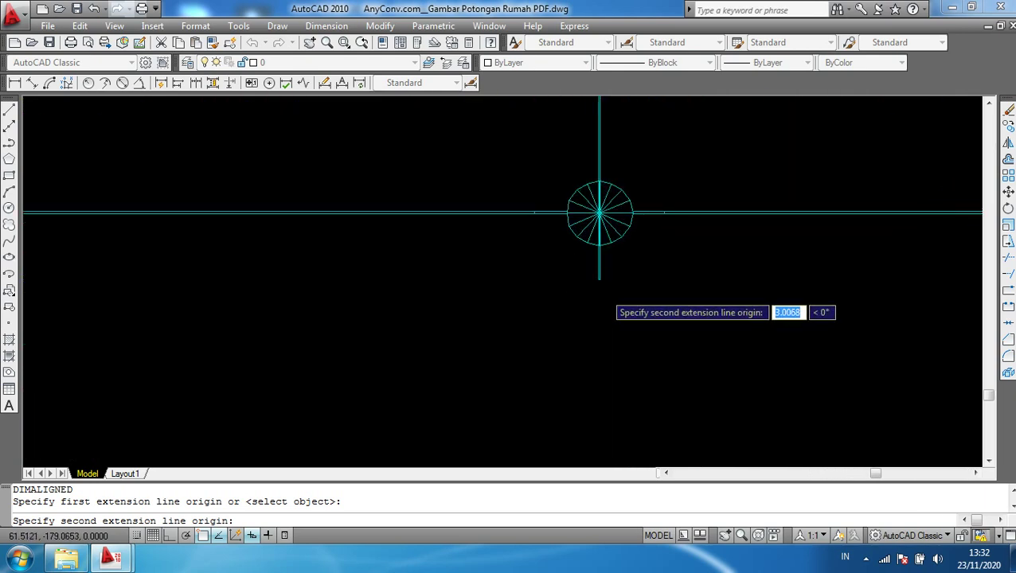
scroll(585, 258, "up", 2)
scroll(585, 239, "up", 2)
middle_click_drag(585, 227, 593, 211)
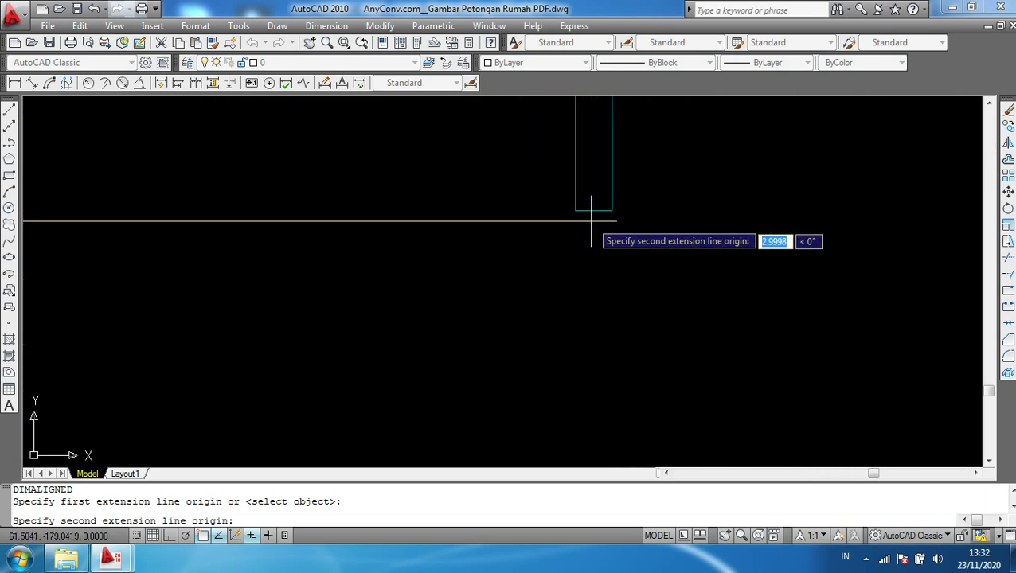
left_click(593, 211)
Place the dimension below the footings, where it now reads 3.00
scroll(589, 351, "down", 2)
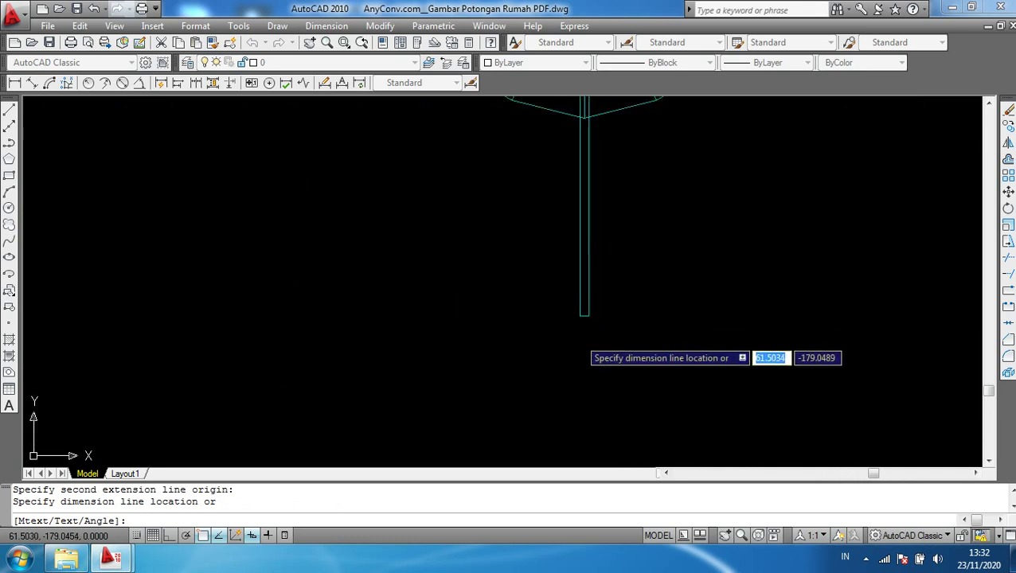
scroll(585, 275, "down", 2)
middle_click_drag(585, 275, 593, 247)
scroll(597, 318, "down", 2)
scroll(608, 359, "down", 2)
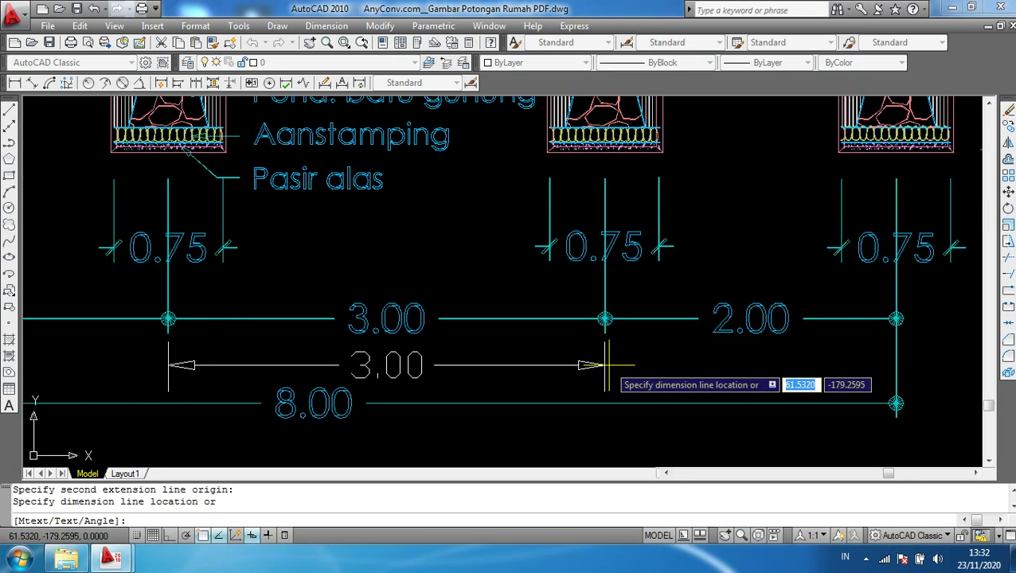
scroll(609, 358, "down", 3)
middle_click_drag(608, 362, 608, 283)
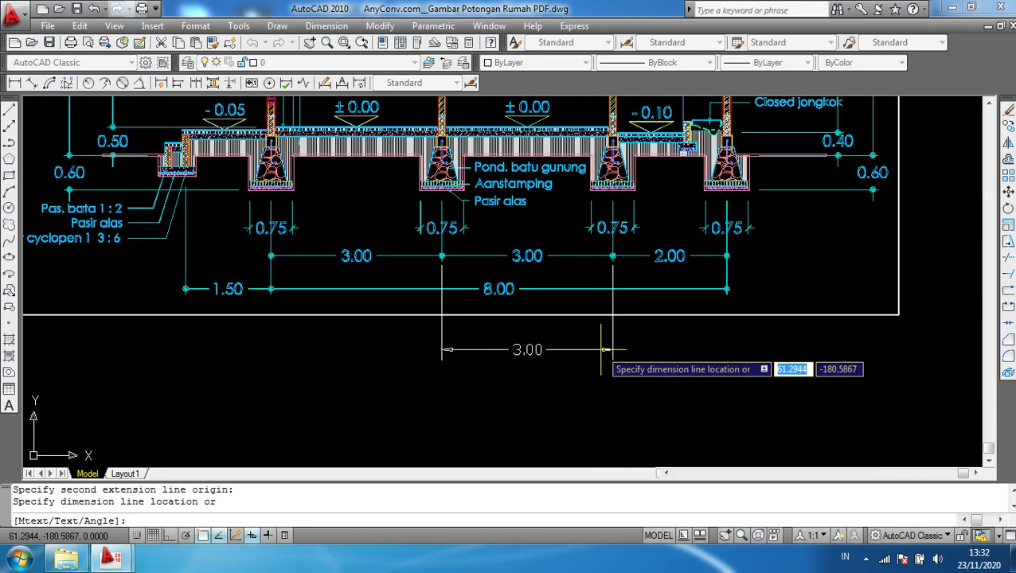
left_click(604, 361)
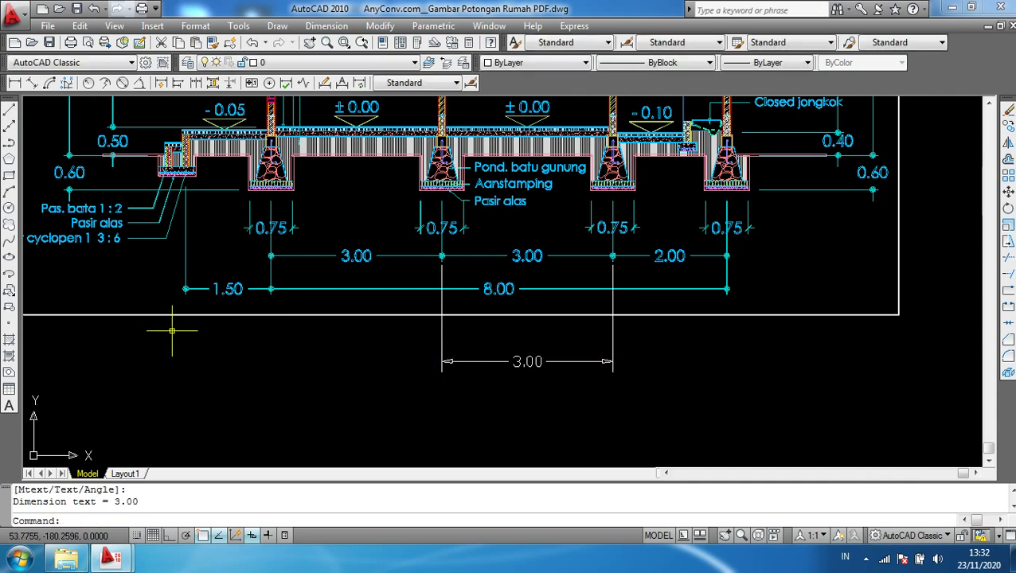
type("dal")
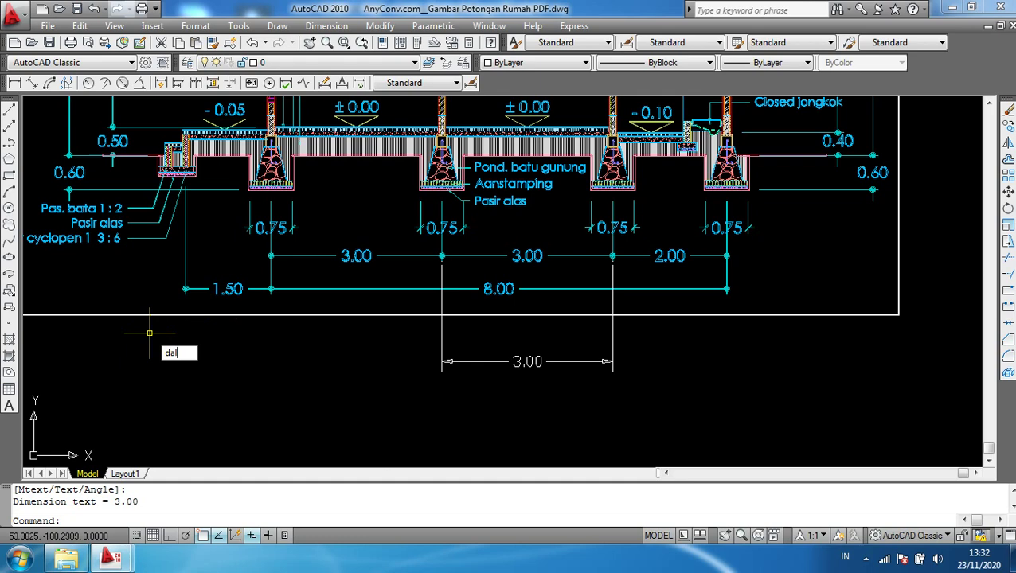
Start an aligned dimension with its first point at the left end of the 1.50 span
key("Return")
scroll(147, 319, "up", 3)
scroll(155, 299, "up", 3)
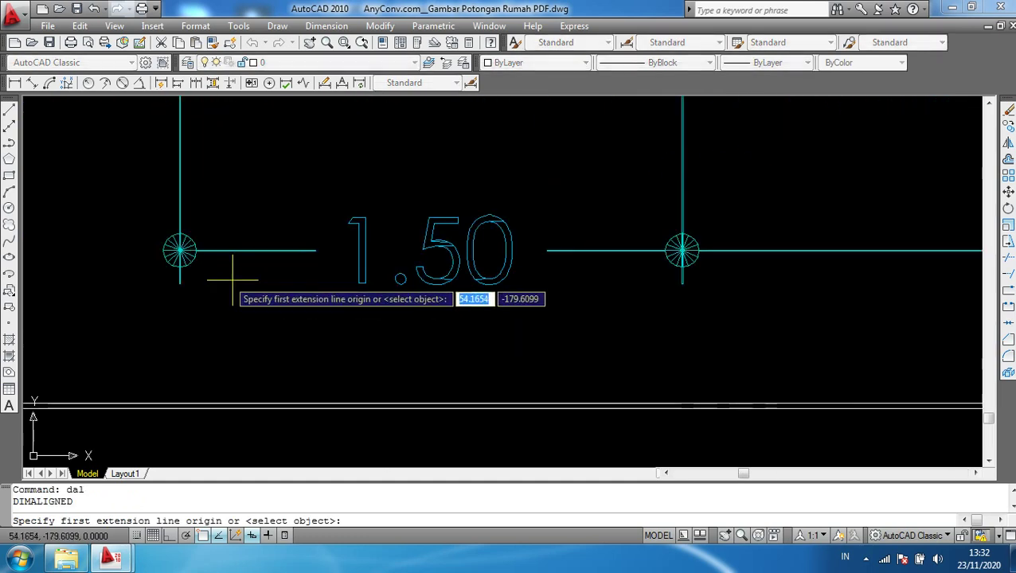
scroll(169, 283, "up", 3)
scroll(169, 283, "up", 3)
scroll(209, 329, "up", 2)
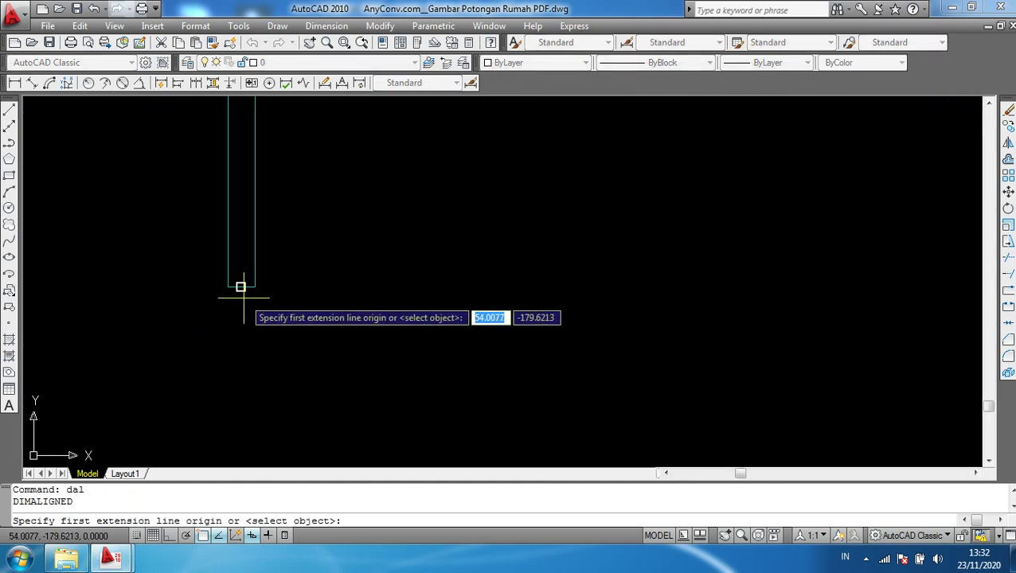
left_click(241, 287)
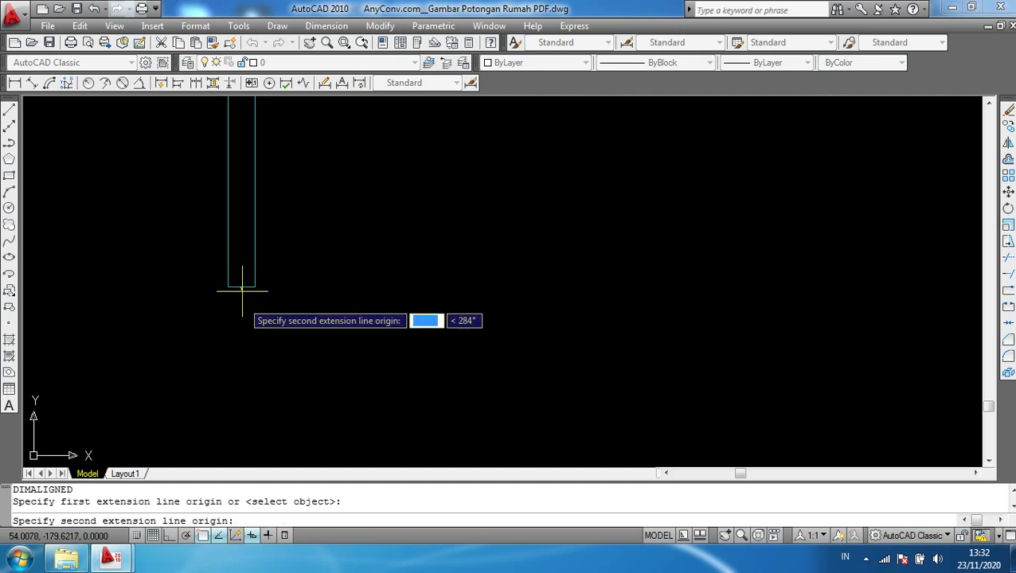
Snap the second point to the right extension line end of the 1.50 span
mouse_move(284, 358)
middle_mouse_down()
mouse_move(470, 335)
mouse_move(249, 295)
middle_mouse_up()
scroll(469, 335, "down", 2)
scroll(259, 303, "down", 1)
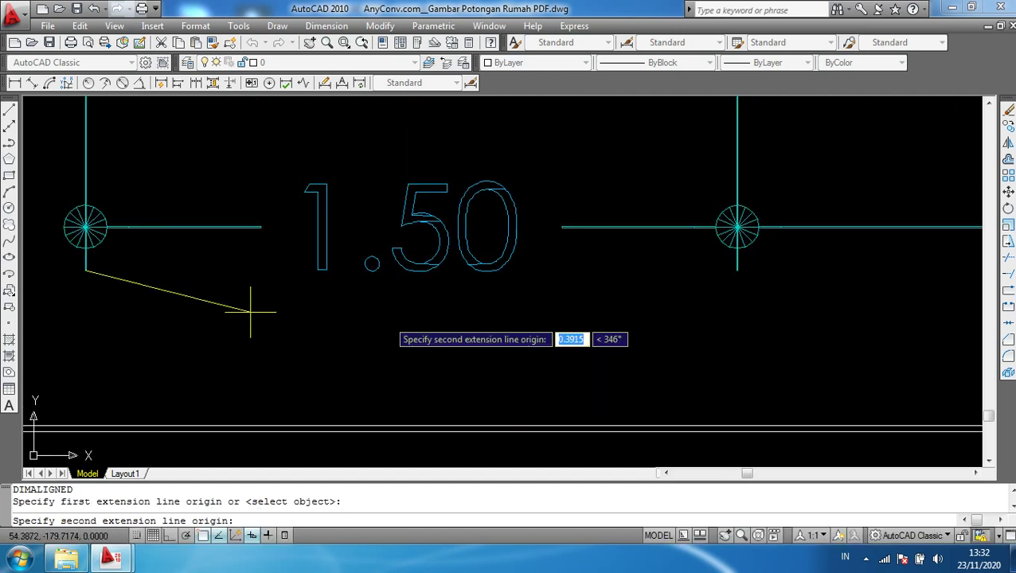
scroll(830, 297, "up", 2)
scroll(641, 220, "up", 2)
scroll(646, 211, "up", 2)
scroll(683, 211, "up", 4)
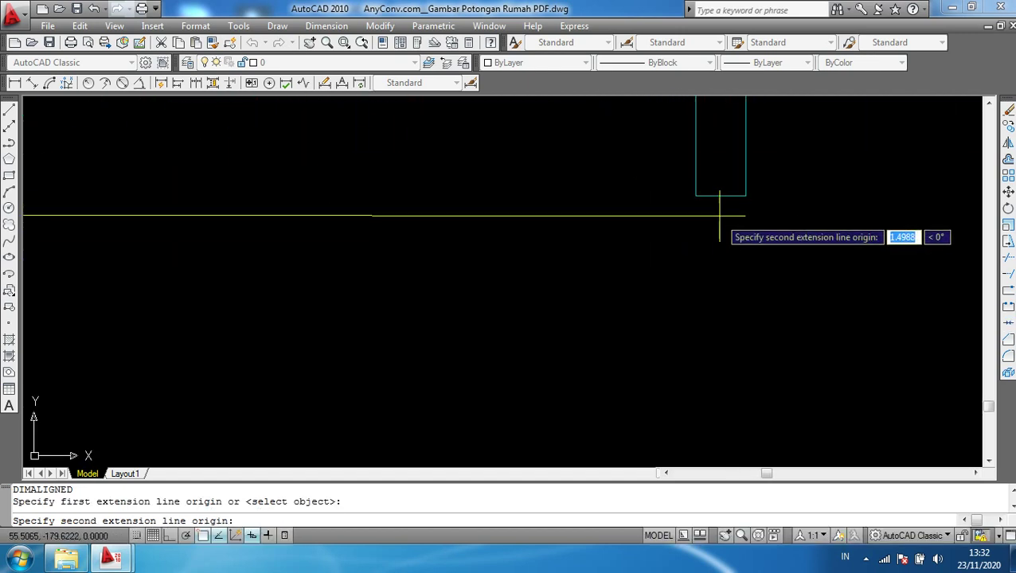
middle_click_drag(719, 209, 720, 196)
left_click(721, 195)
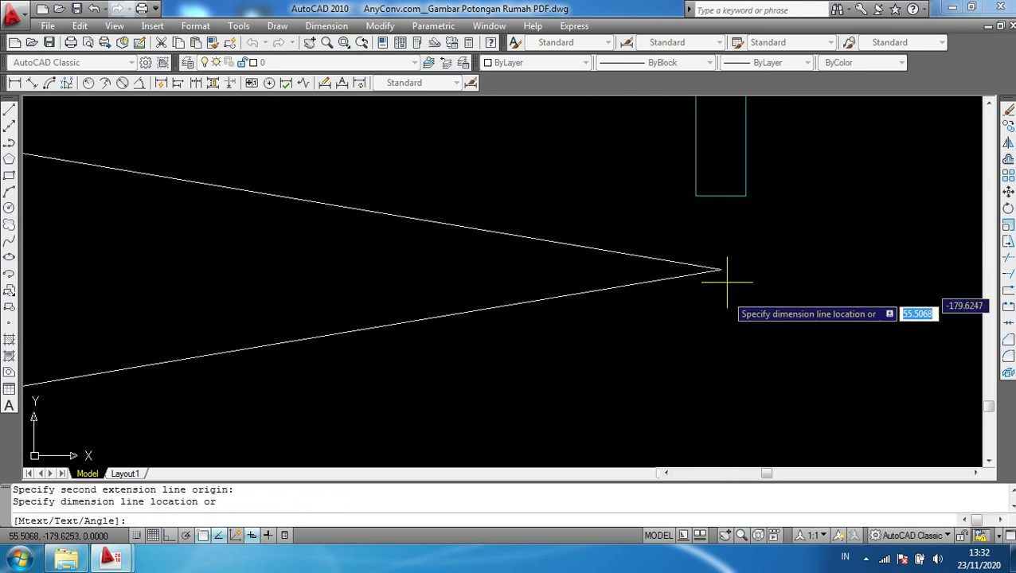
Place the new dimension below the original 1.50 one, reading 1.50
scroll(721, 335, "down", 3)
scroll(713, 350, "down", 2)
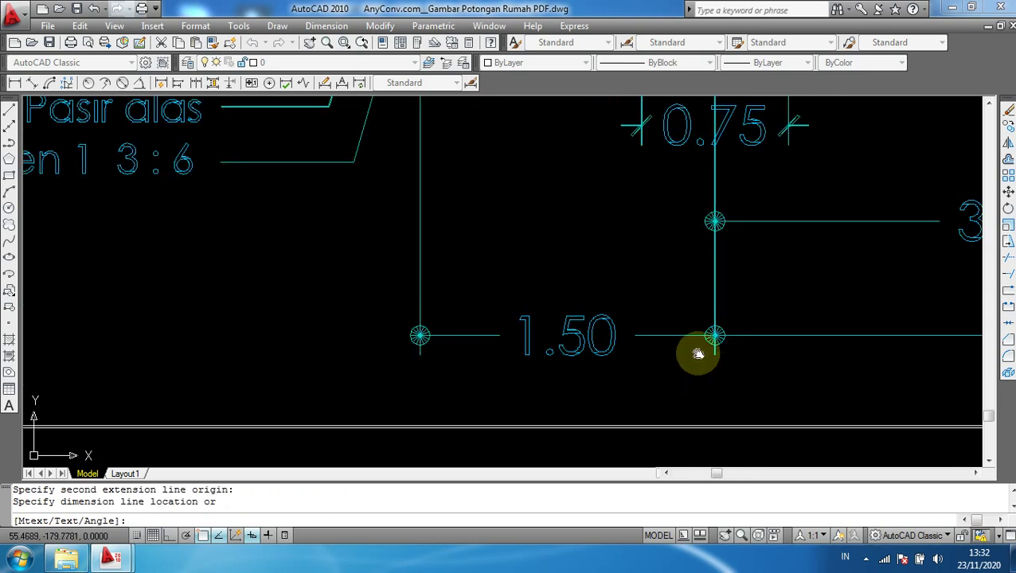
middle_click_drag(698, 351, 642, 271)
scroll(642, 271, "down", 6)
middle_click_drag(646, 340, 657, 347)
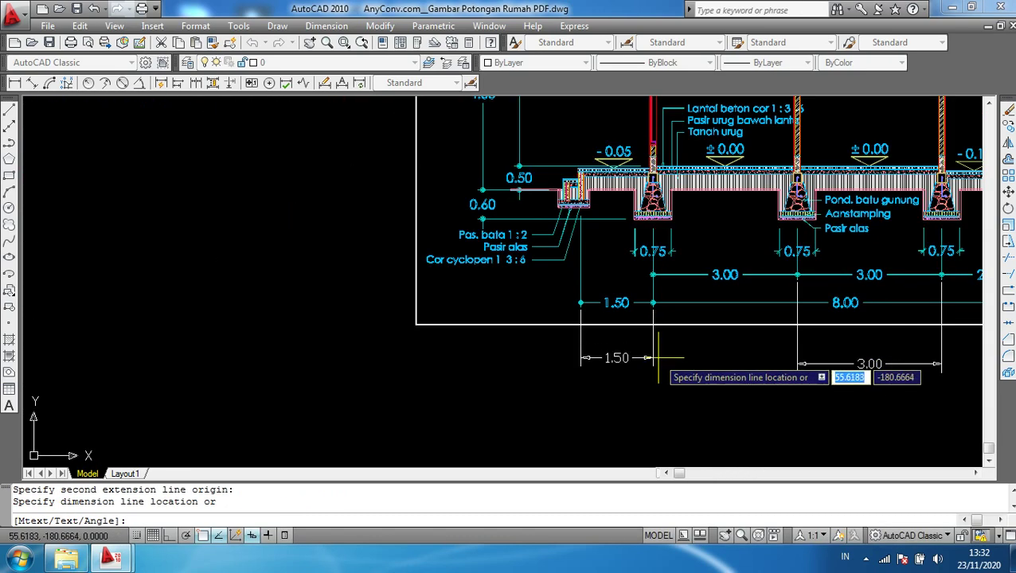
left_click(658, 362)
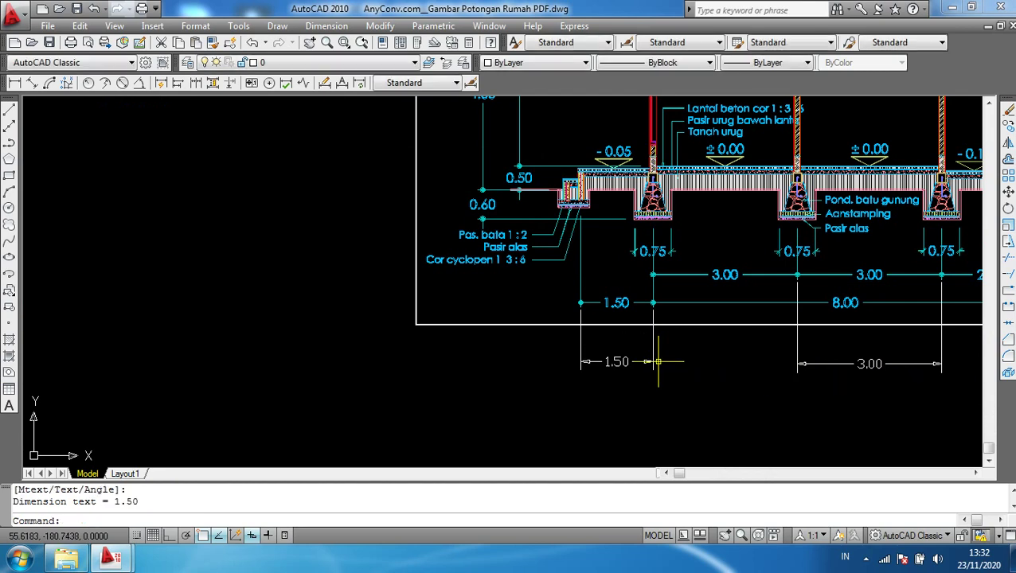
middle_click_drag(718, 378, 588, 306)
scroll(496, 262, "up", 3)
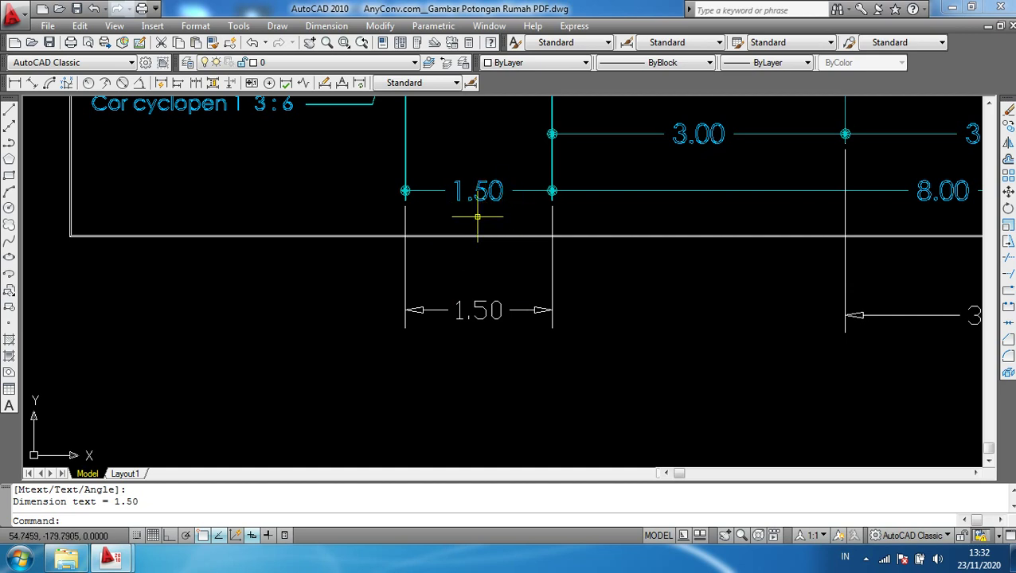
middle_click_drag(613, 292, 509, 289)
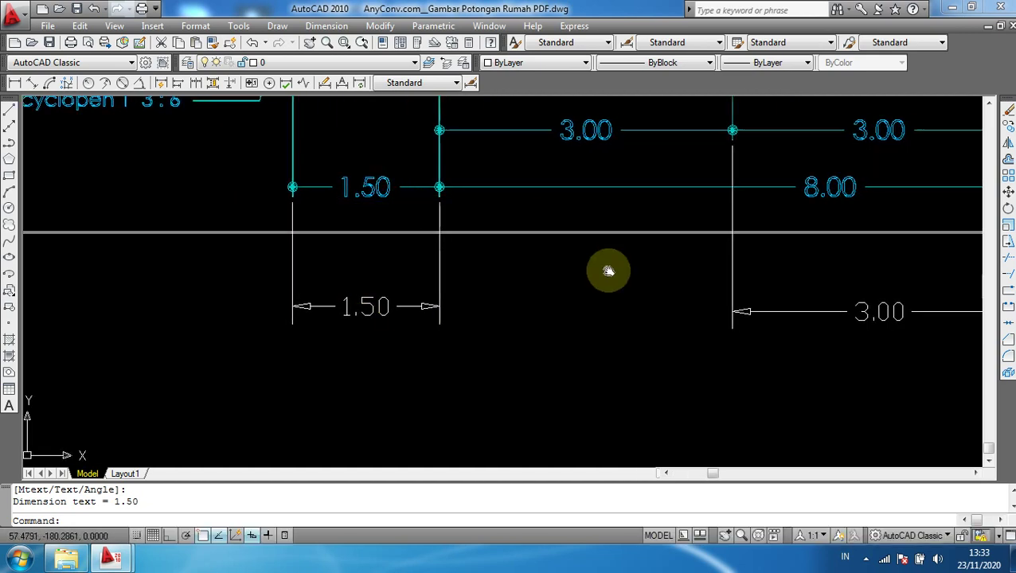
middle_click_drag(605, 272, 406, 288)
scroll(667, 321, "down", 6)
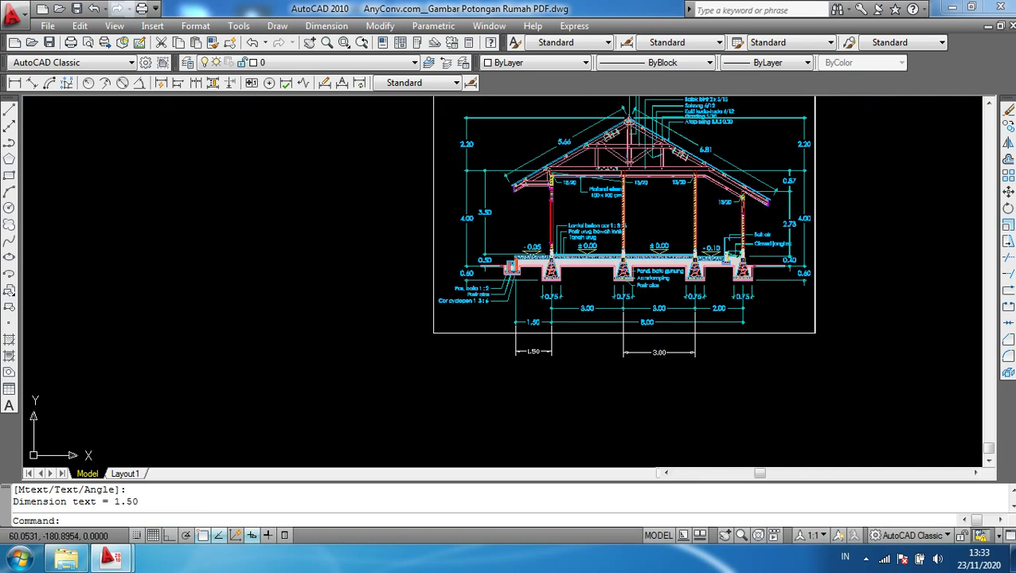
scroll(682, 353, "up", 3)
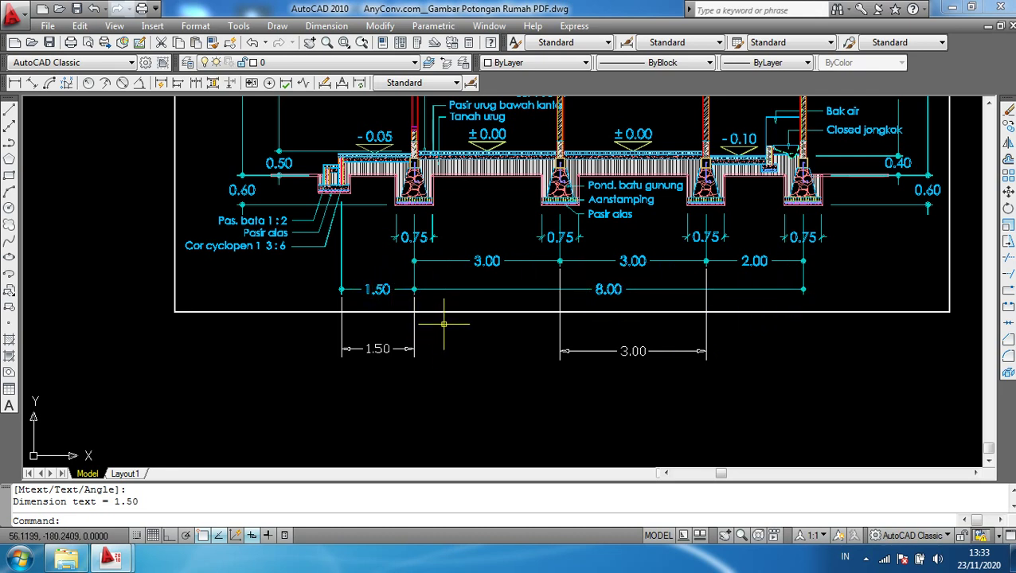
Start an aligned dimension and snap both ends of the 8.00 span between the footings
type("dal")
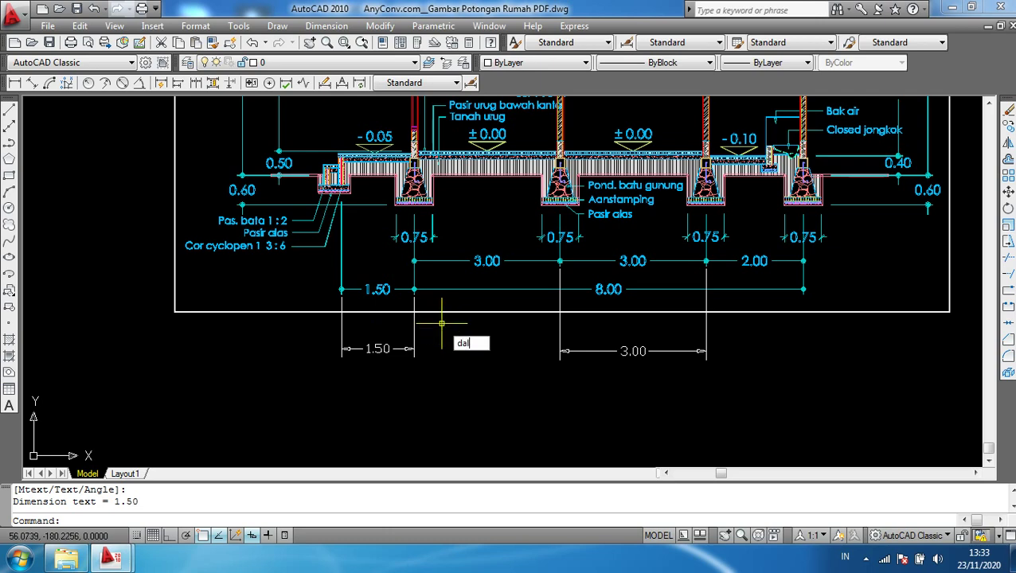
key("Return")
scroll(417, 303, "up", 3)
scroll(418, 274, "up", 3)
scroll(418, 345, "up", 2)
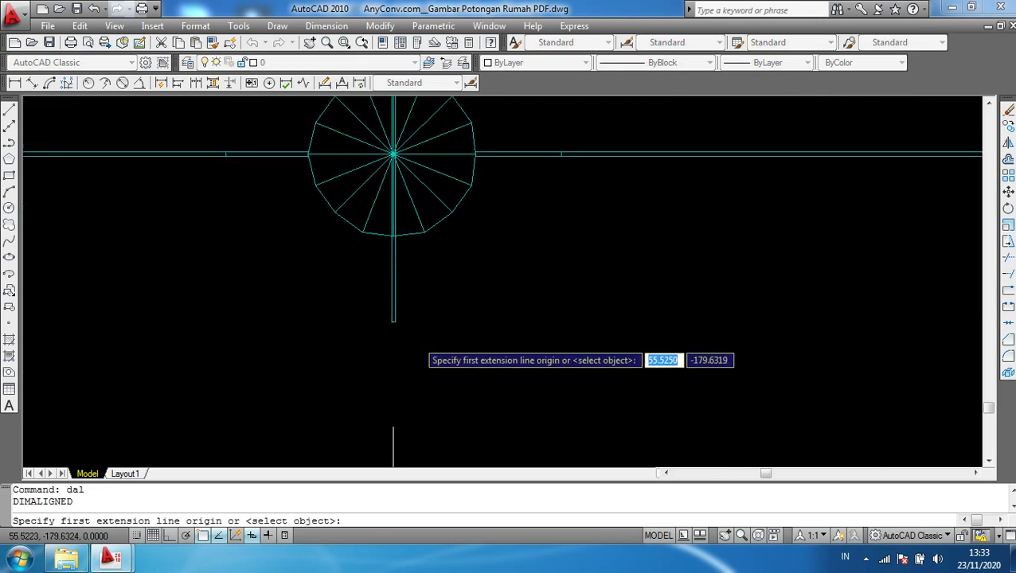
scroll(374, 303, "down", 2)
scroll(376, 307, "up", 1)
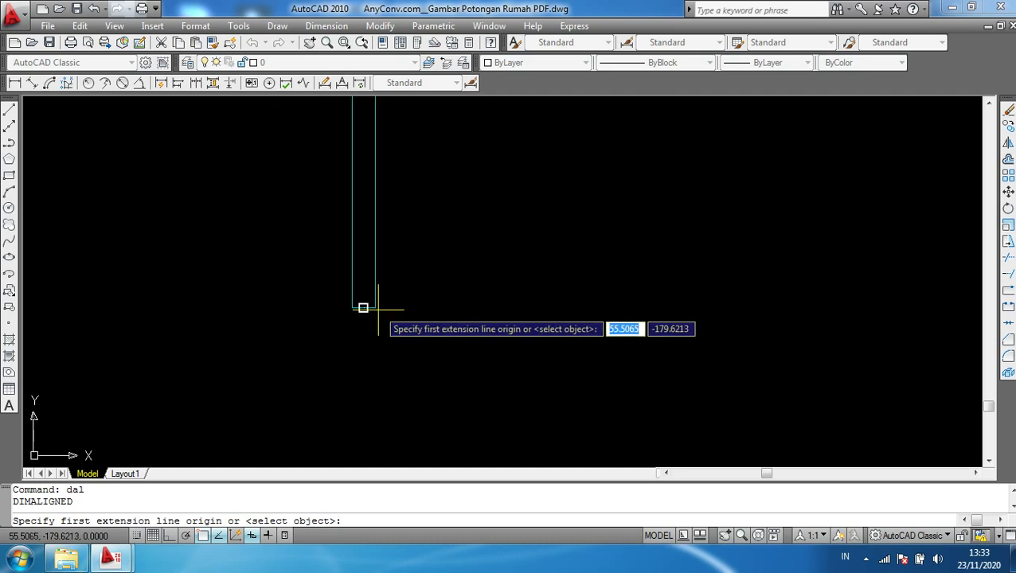
left_click(363, 307)
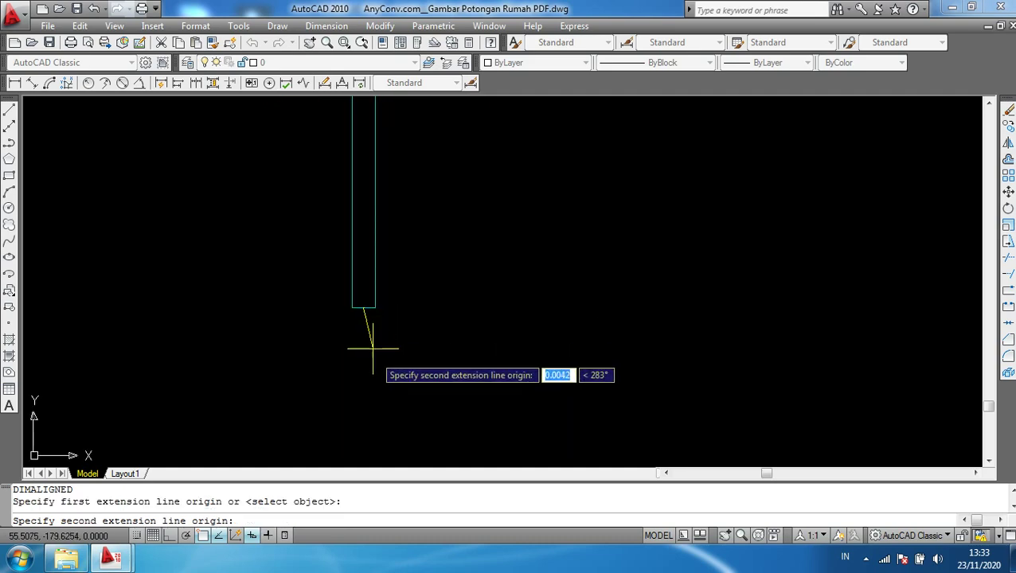
scroll(374, 338, "down", 1)
scroll(465, 386, "down", 3)
scroll(557, 390, "down", 2)
scroll(605, 394, "down", 3)
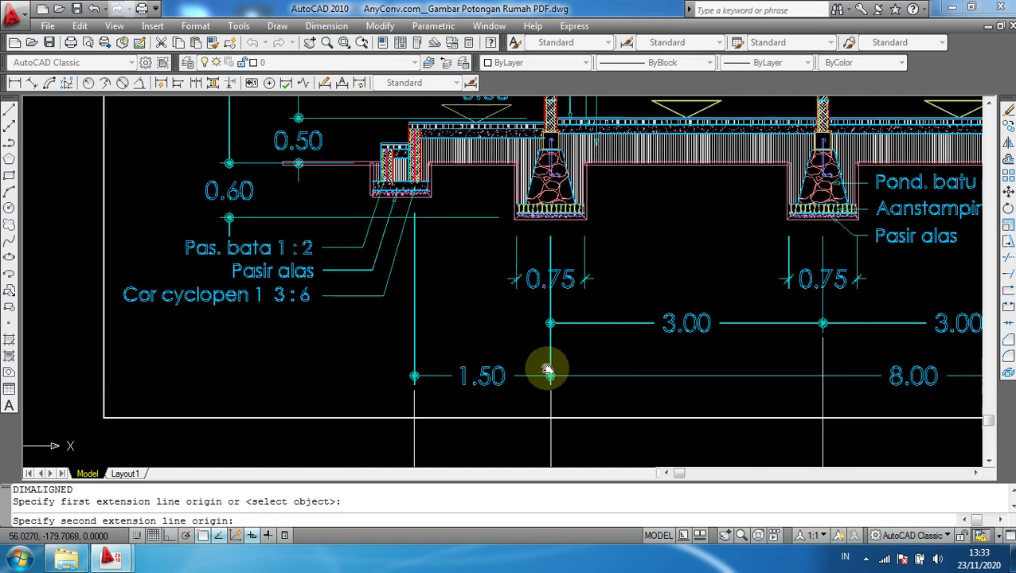
middle_click_drag(549, 374, 191, 295)
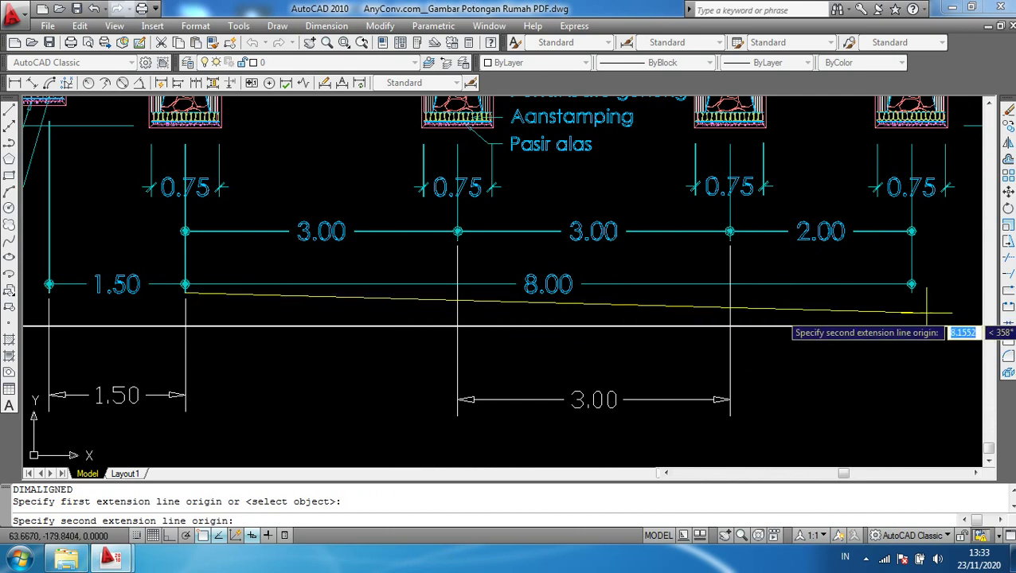
scroll(908, 314, "up", 2)
scroll(883, 227, "up", 2)
scroll(897, 211, "up", 2)
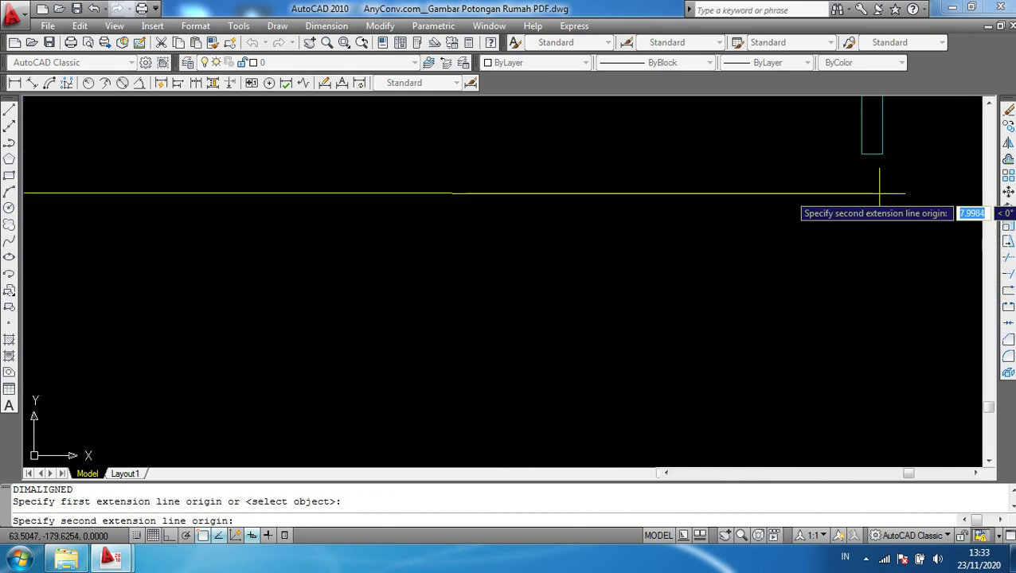
middle_click_drag(897, 199, 872, 154)
left_click(872, 155)
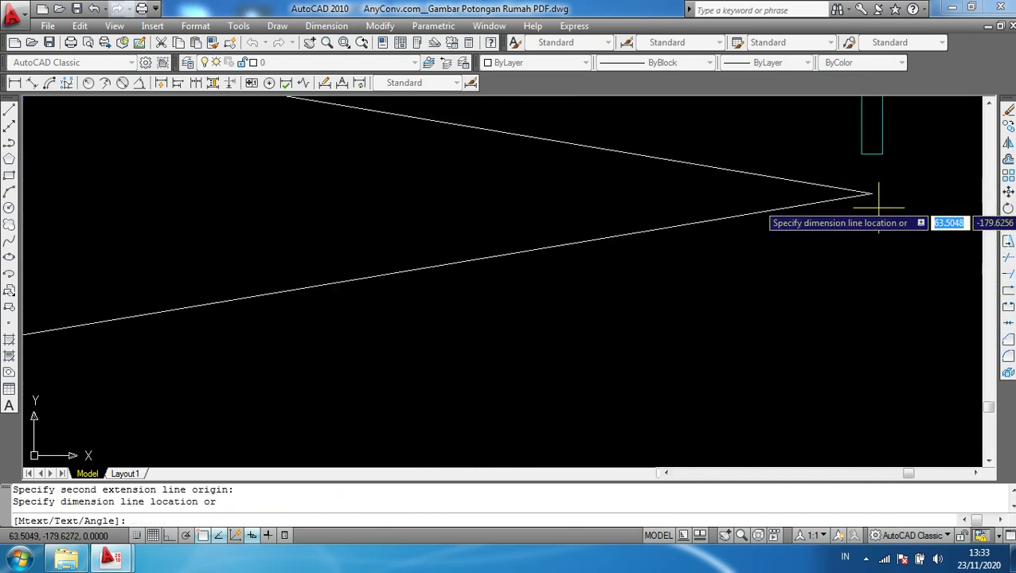
Place the 8.00 dimension below the other check dimensions
scroll(873, 199, "down", 2)
scroll(855, 270, "down", 2)
scroll(844, 350, "down", 2)
scroll(828, 355, "down", 4)
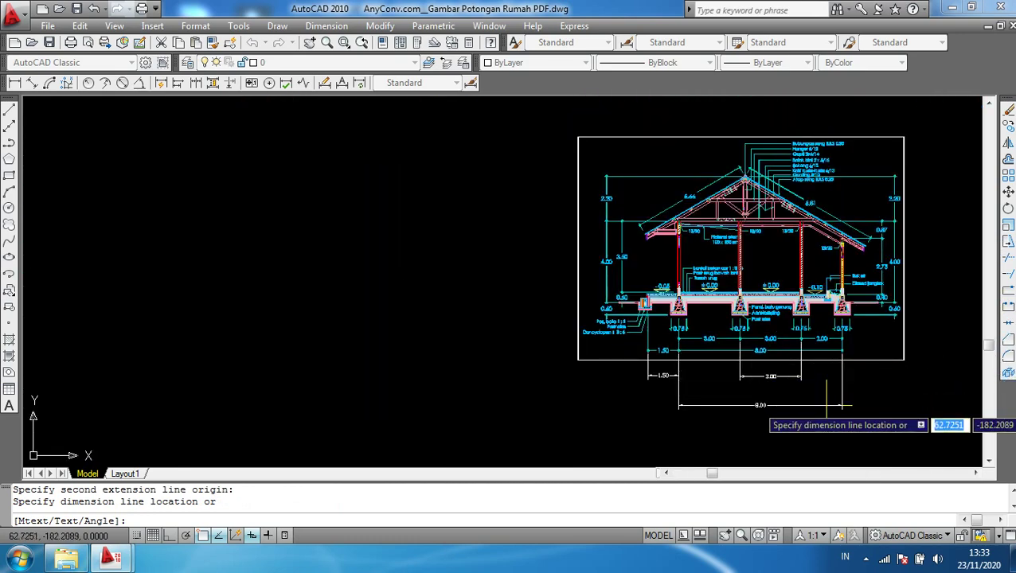
left_click(826, 405)
scroll(765, 406, "up", 3)
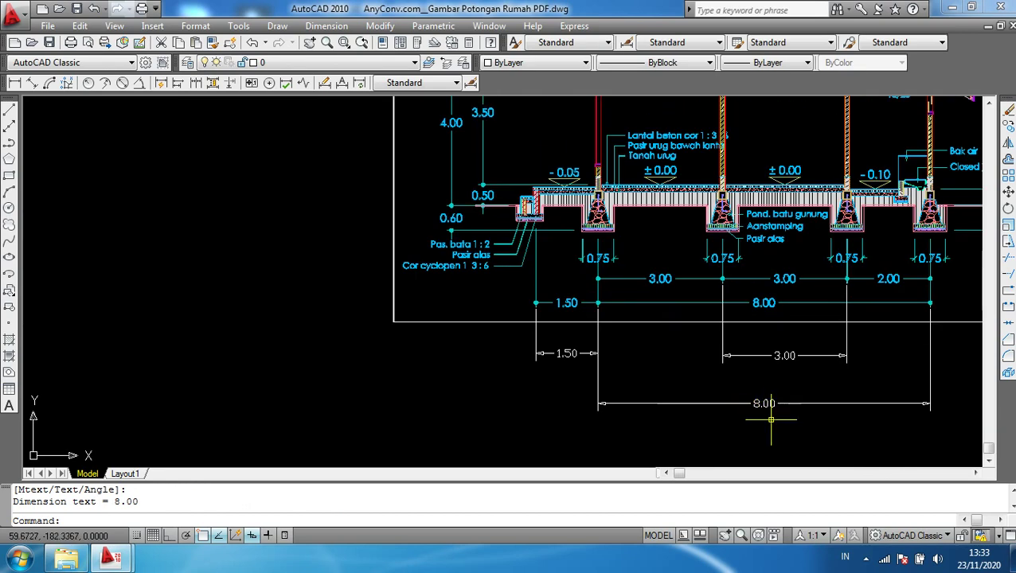
scroll(770, 419, "up", 3)
middle_click_drag(781, 349, 773, 370)
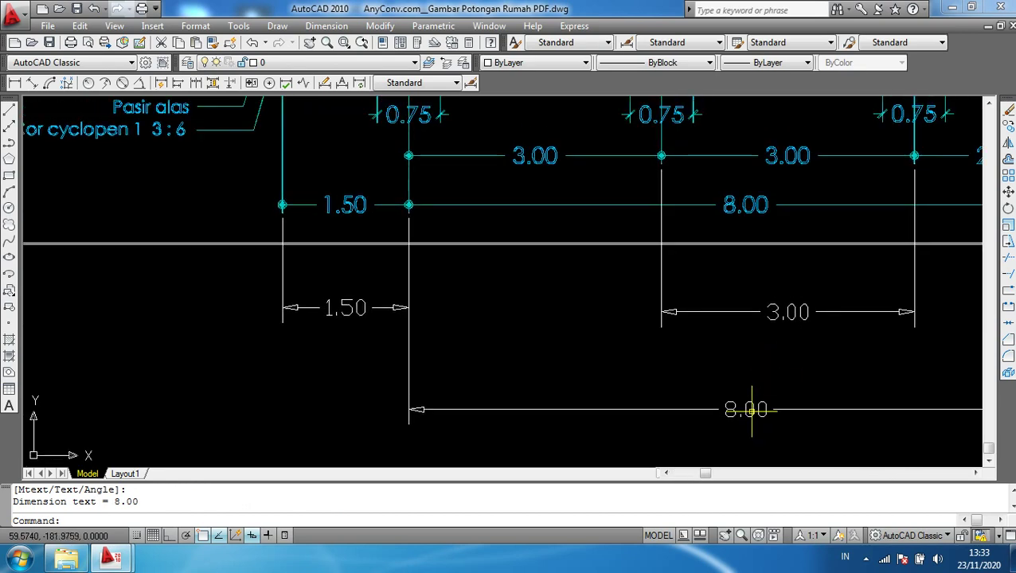
scroll(654, 272, "down", 5)
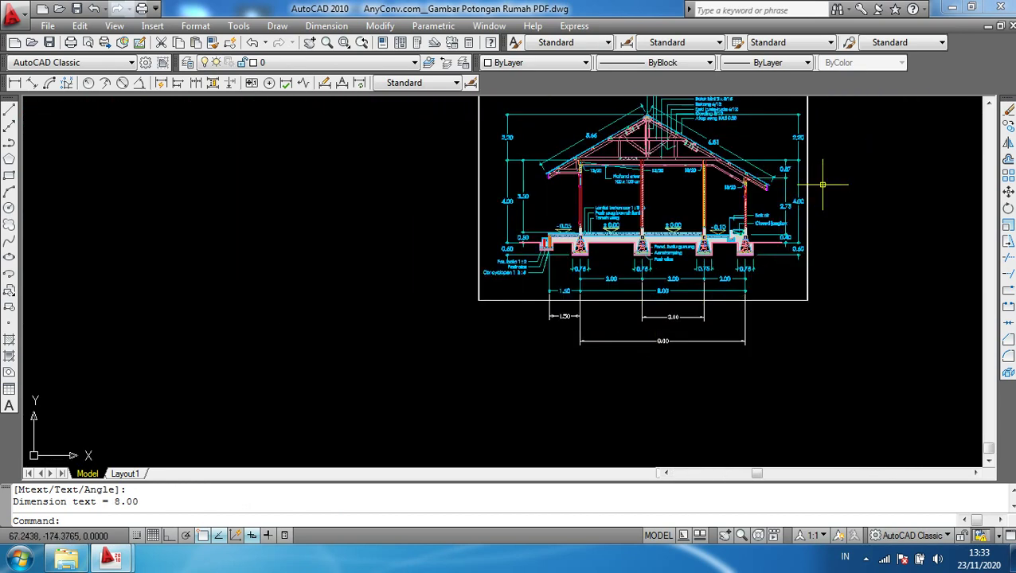
mouse_move(822, 185)
middle_mouse_down()
mouse_move(745, 205)
mouse_move(696, 276)
middle_mouse_up()
Frame the roof and its 2.20 height, then start an aligned dimension at the lower line end
scroll(751, 197, "up", 3)
scroll(730, 195, "up", 2)
scroll(732, 192, "up", 2)
middle_click_drag(603, 251, 548, 273)
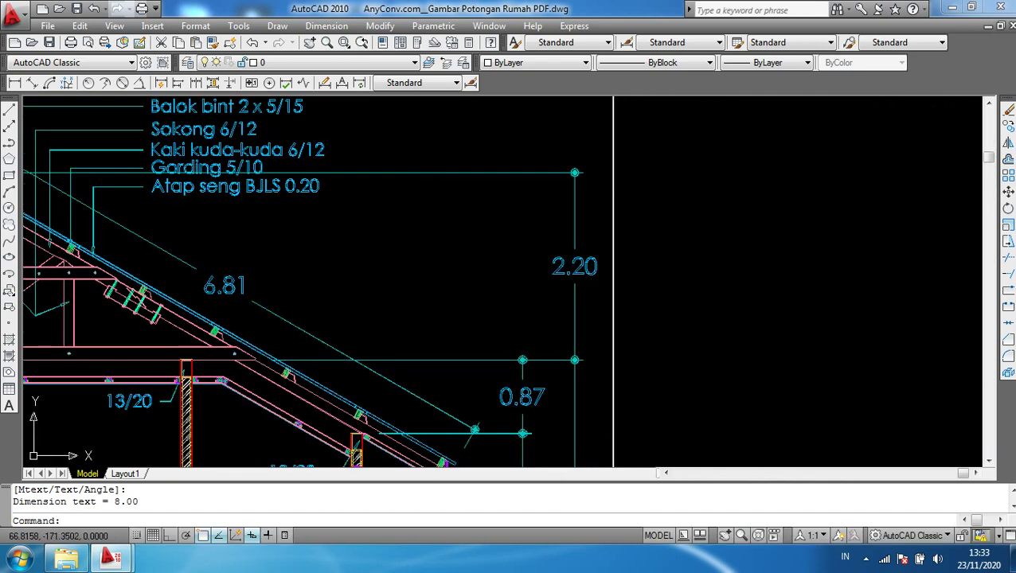
type("dal")
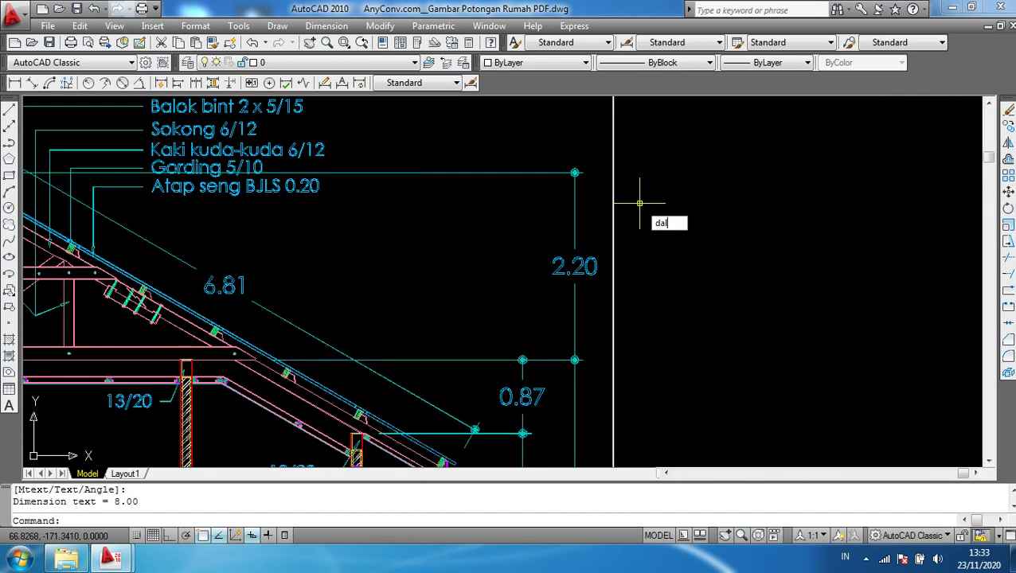
key("Return")
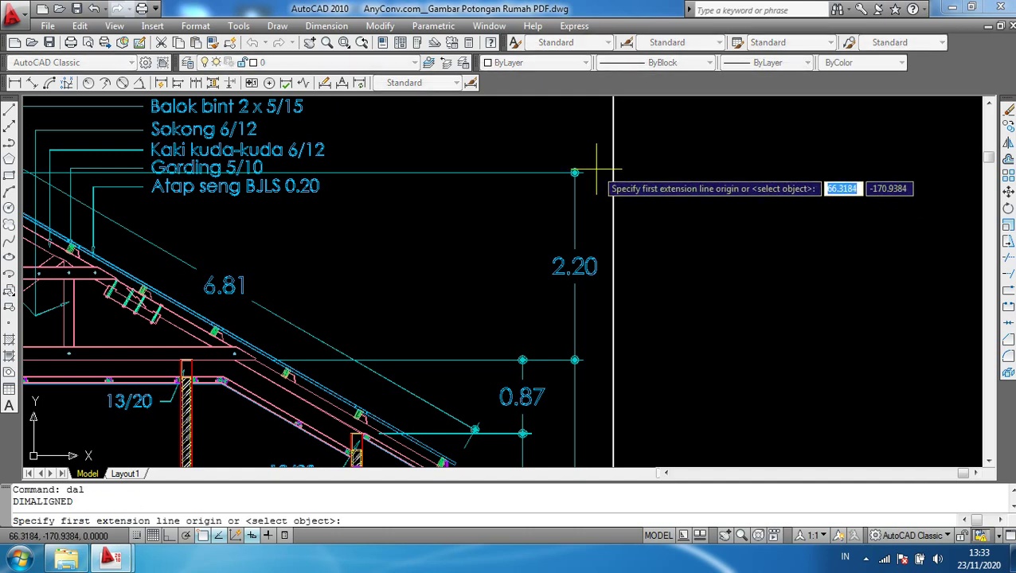
scroll(597, 171, "up", 4)
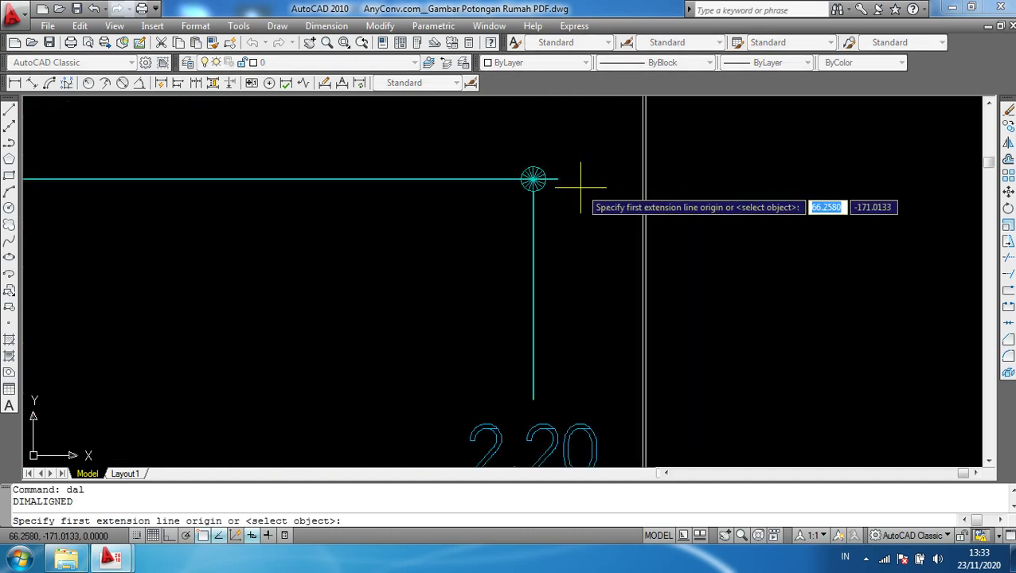
scroll(569, 191, "up", 2)
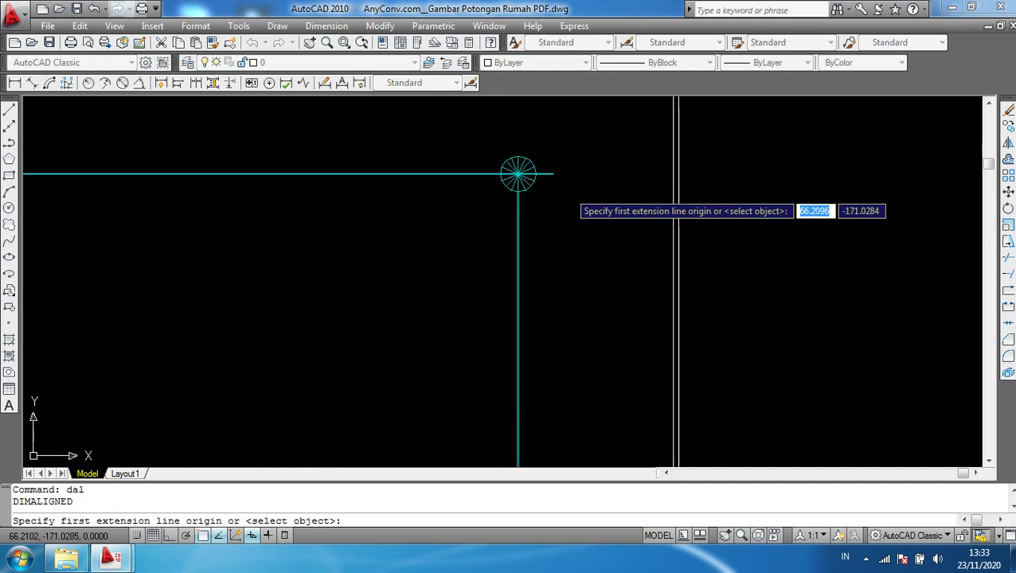
scroll(566, 188, "up", 1)
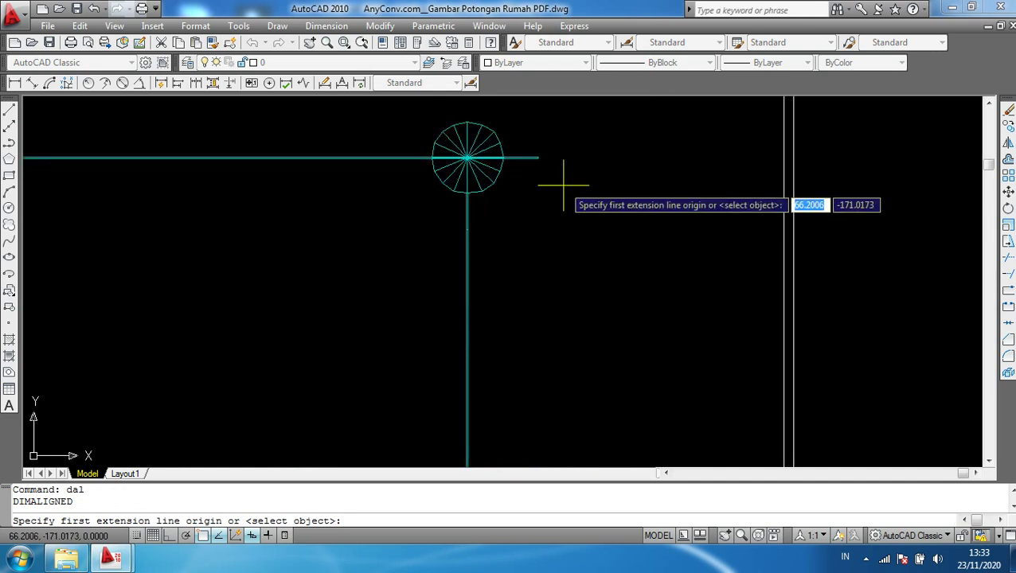
scroll(561, 187, "up", 2)
scroll(510, 136, "up", 2)
scroll(472, 158, "up", 1)
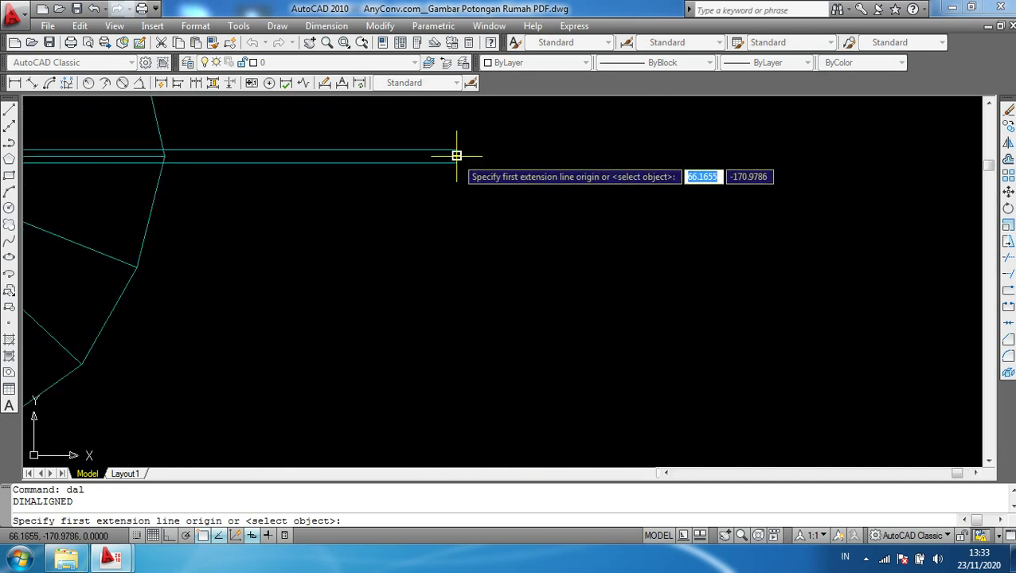
left_click(455, 156)
Snap the upper roof line and place the 2.20 dimension to the right of the section
scroll(510, 255, "down", 3)
middle_click_drag(537, 279, 559, 140)
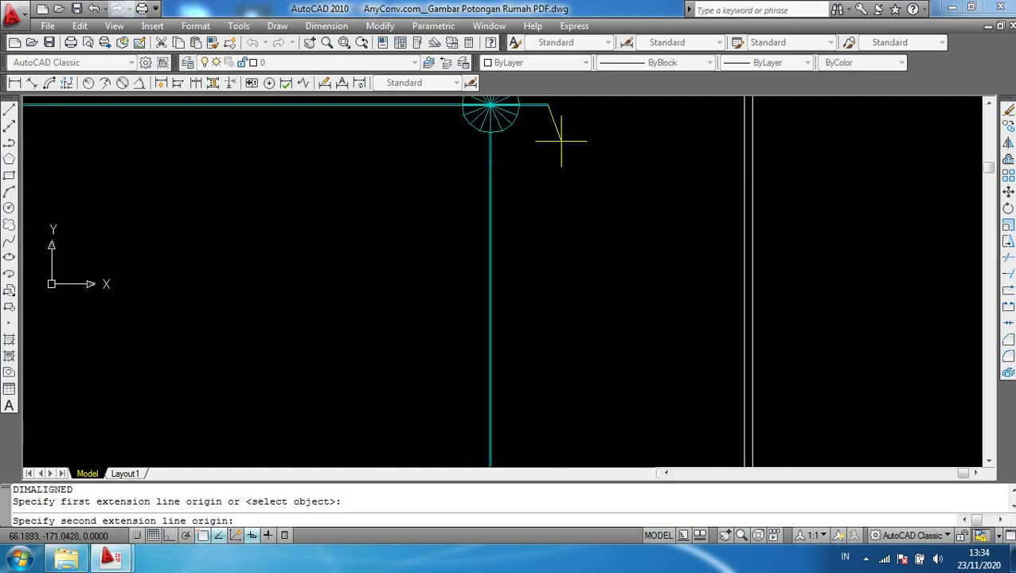
scroll(548, 245, "down", 3)
scroll(572, 292, "down", 2)
middle_click_drag(571, 292, 583, 271)
scroll(583, 271, "up", 2)
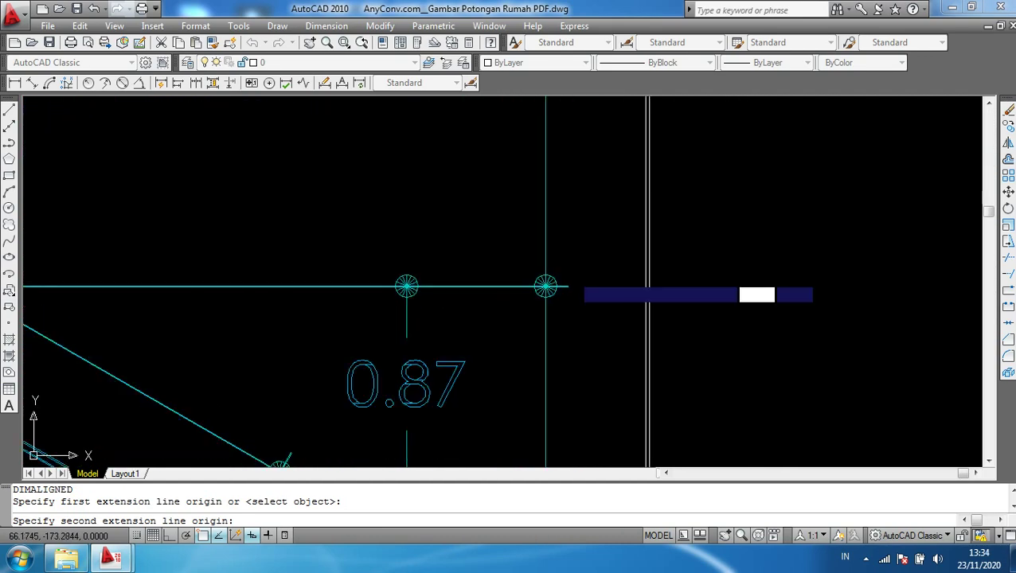
scroll(557, 288, "up", 2)
scroll(557, 288, "up", 2)
scroll(567, 289, "up", 2)
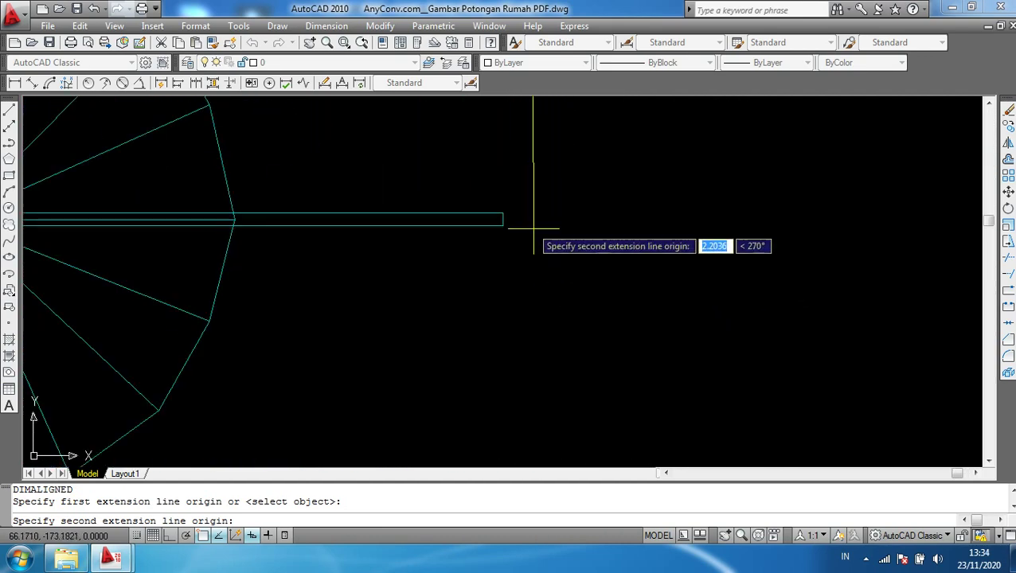
left_click(503, 219)
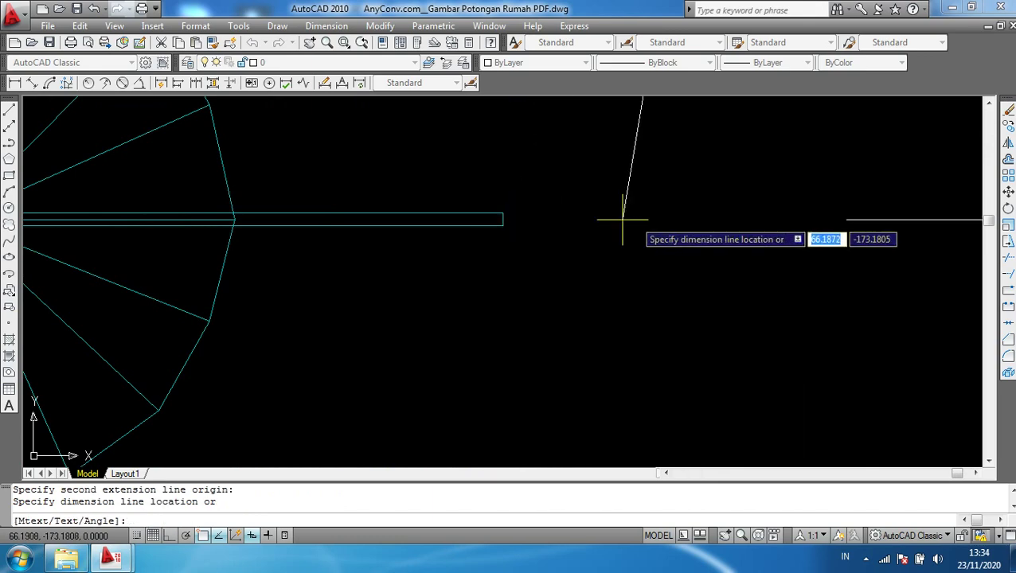
scroll(713, 239, "down", 2)
scroll(725, 295, "down", 2)
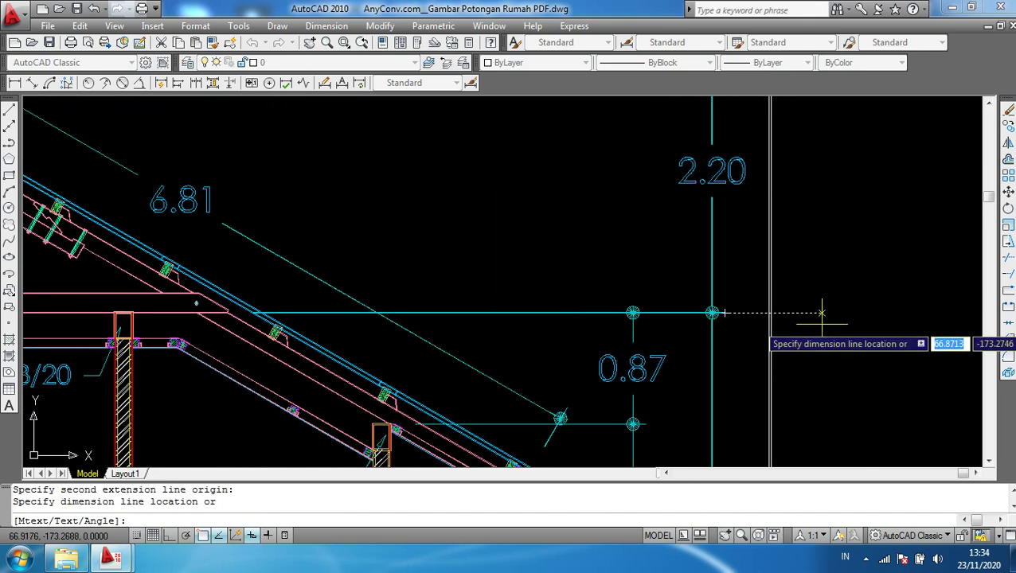
left_click(877, 344)
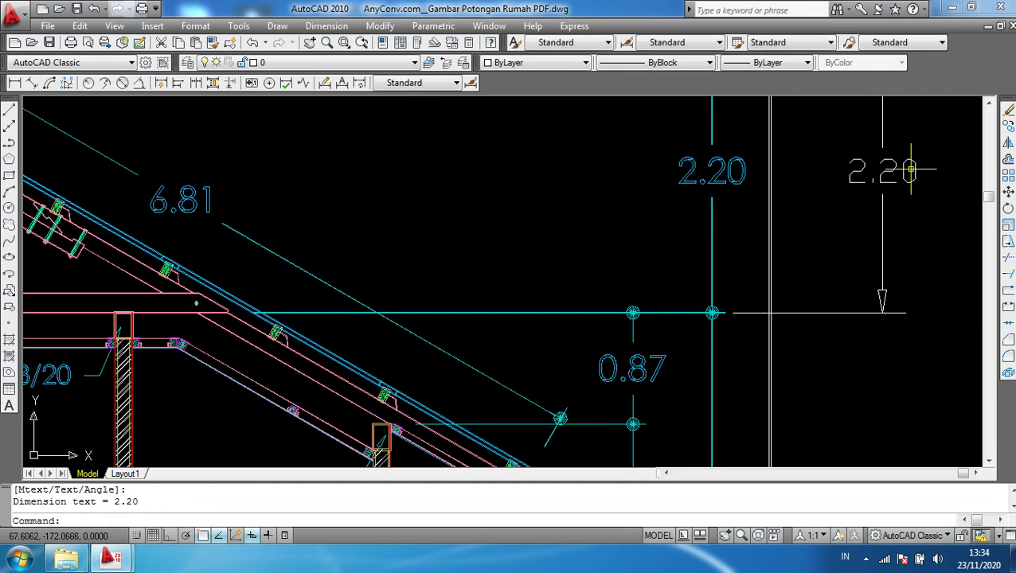
scroll(909, 170, "down", 5)
scroll(711, 204, "up", 1)
scroll(711, 204, "up", 3)
scroll(619, 258, "up", 1)
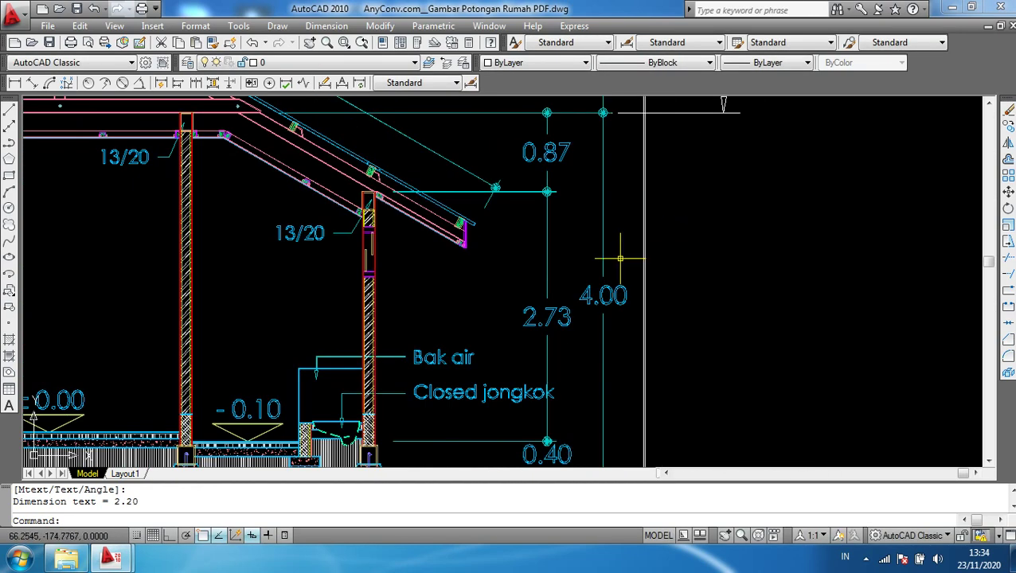
Measure an aligned dimension from the eave-level endpoint down to the floor-line endpoint
type("dal")
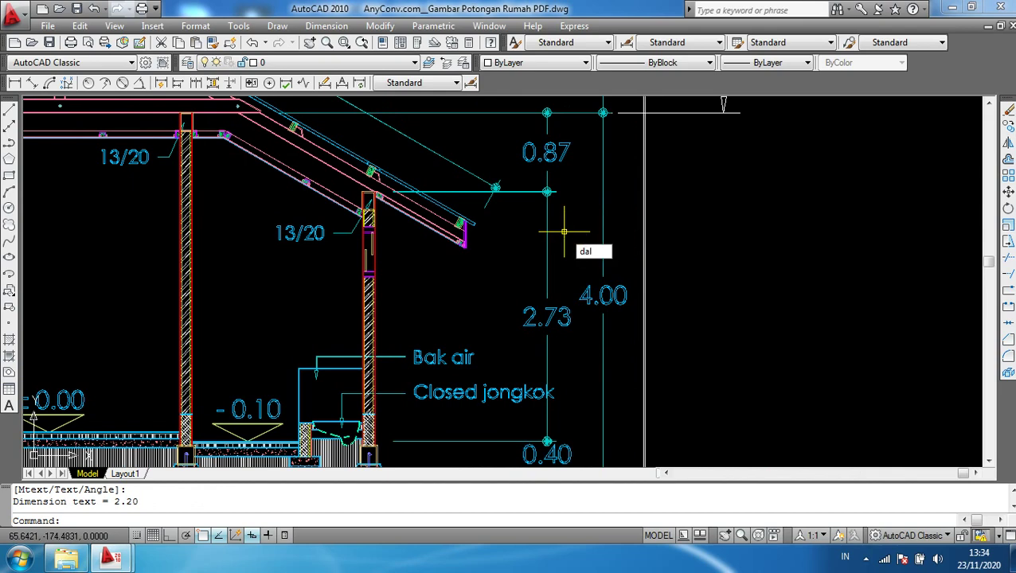
key("Return")
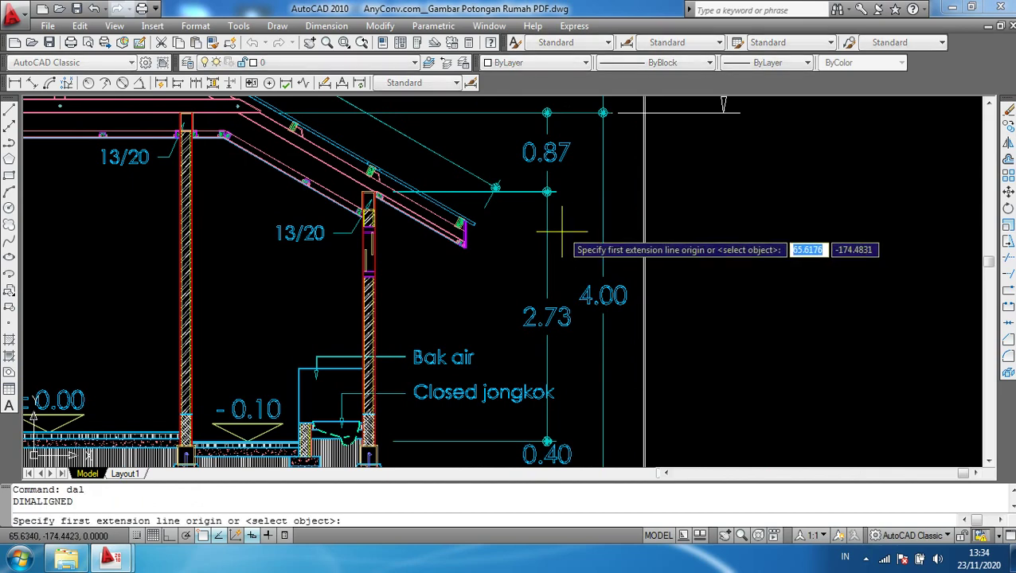
scroll(544, 227, "up", 3)
scroll(485, 165, "up", 3)
scroll(578, 204, "up", 2)
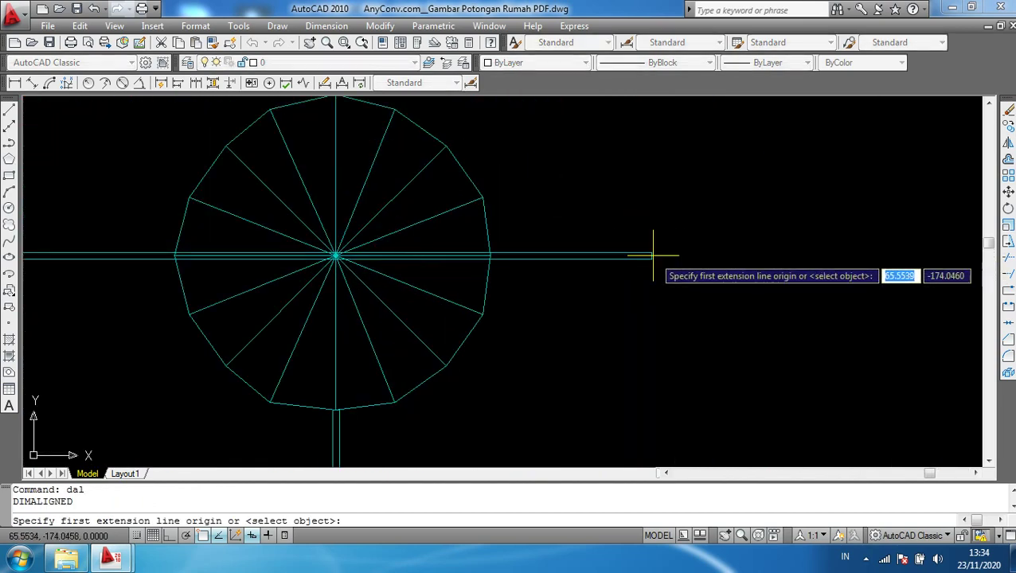
scroll(654, 253, "up", 3)
left_click(651, 257)
scroll(651, 257, "down", 2)
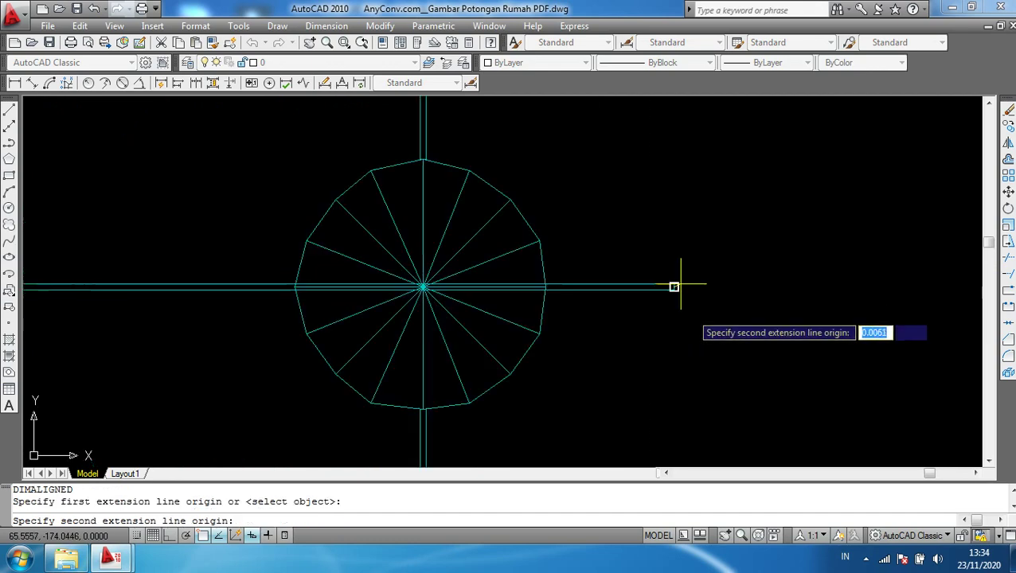
scroll(676, 285, "down", 3)
scroll(695, 320, "down", 3)
scroll(636, 231, "down", 3)
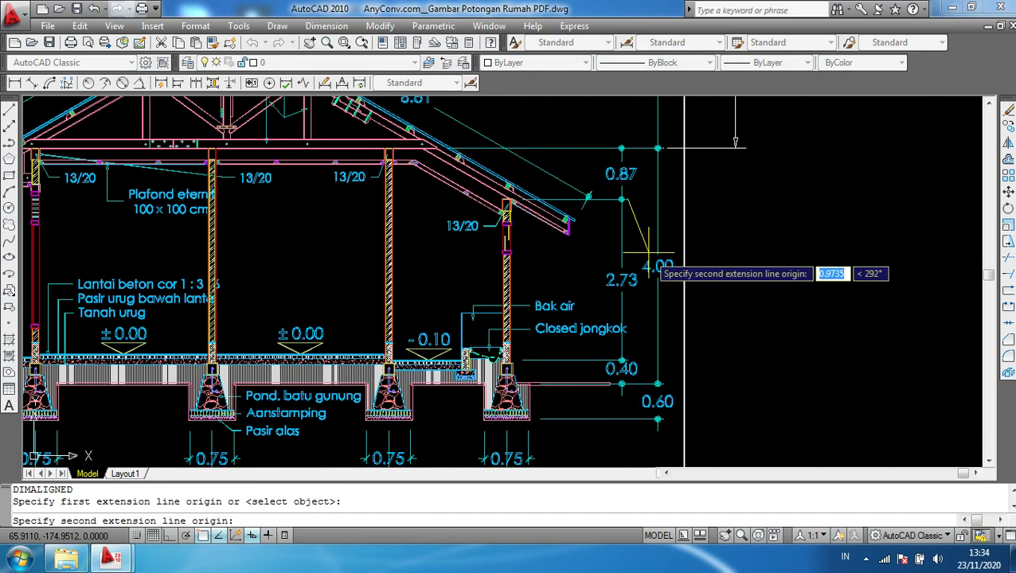
scroll(613, 358, "up", 3)
scroll(589, 390, "up", 3)
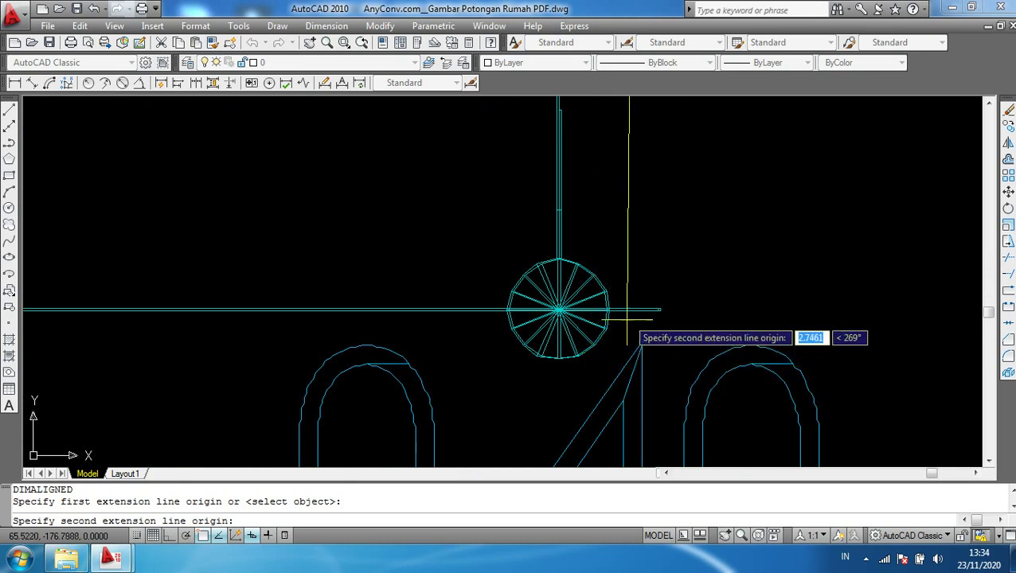
scroll(605, 314, "up", 3)
scroll(677, 292, "up", 2)
scroll(736, 283, "up", 2)
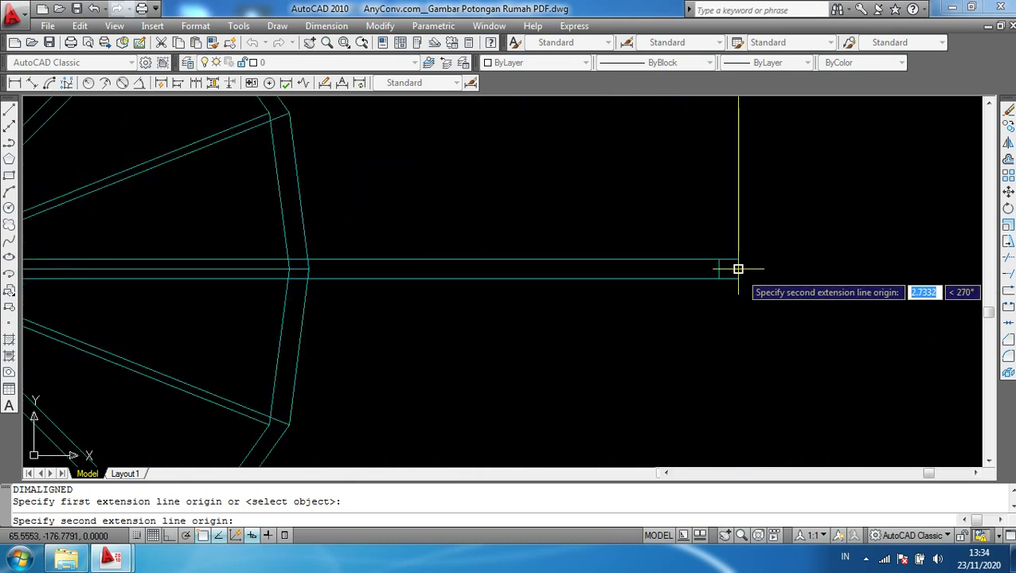
left_click(737, 269)
Place the 2.73 wall-height dimension to the right, beside the existing 2.73 label
scroll(853, 317, "down", 3)
scroll(854, 317, "down", 3)
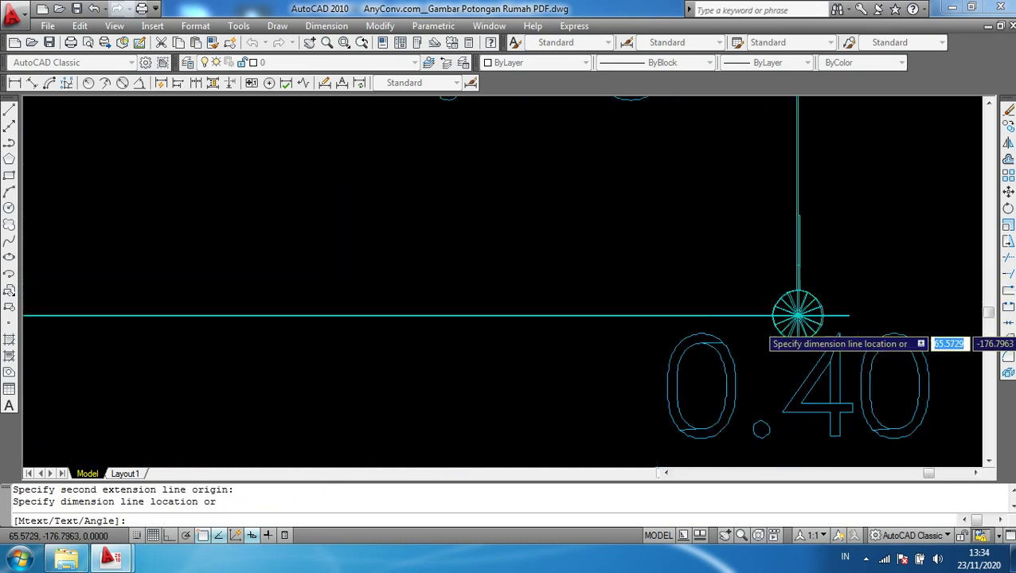
scroll(820, 318, "down", 2)
scroll(816, 324, "down", 1)
scroll(854, 334, "down", 1)
scroll(543, 316, "down", 4)
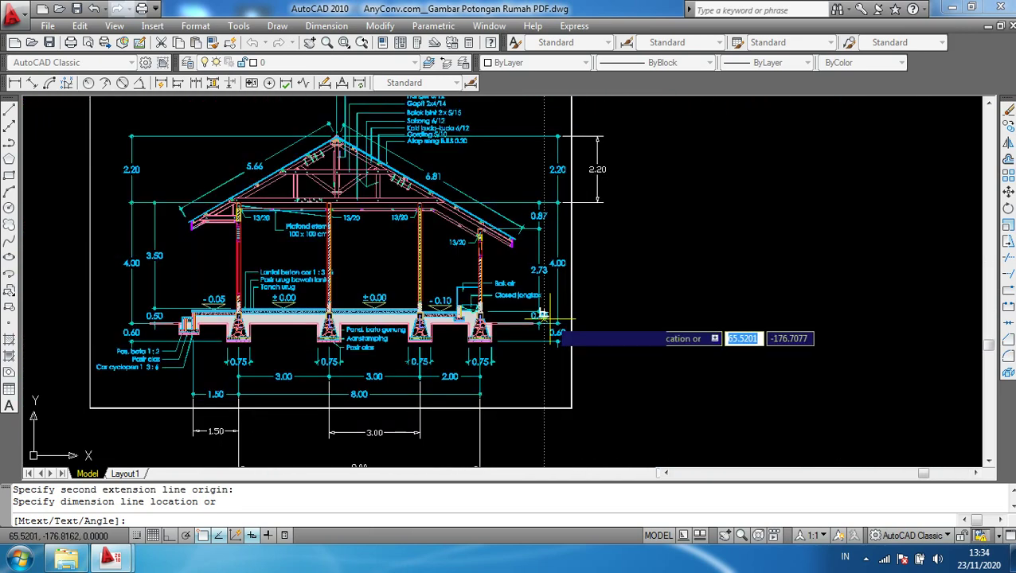
left_click(600, 313)
scroll(599, 313, "up", 2)
scroll(558, 255, "up", 3)
scroll(543, 192, "up", 2)
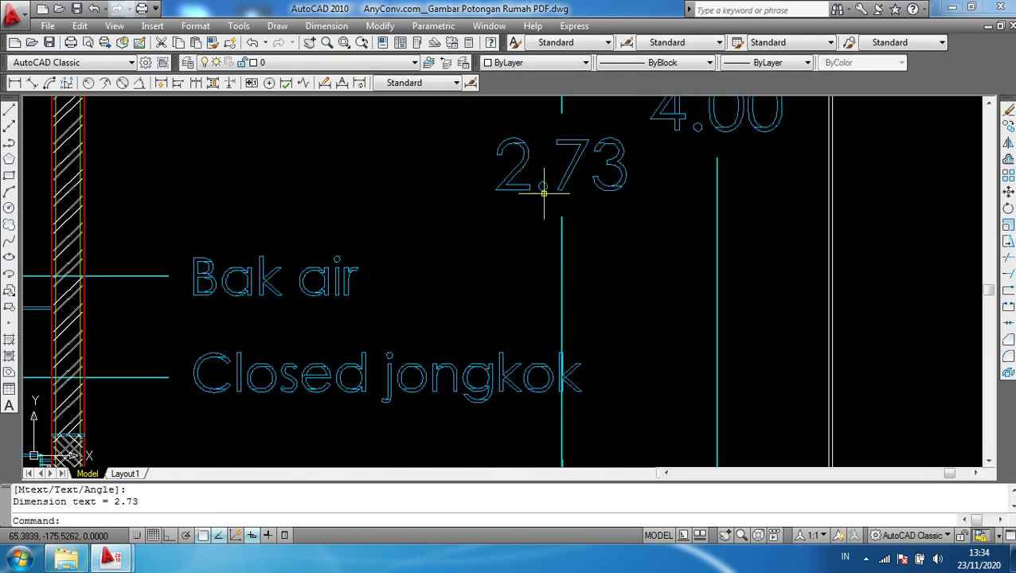
scroll(611, 174, "down", 3)
scroll(746, 254, "down", 2)
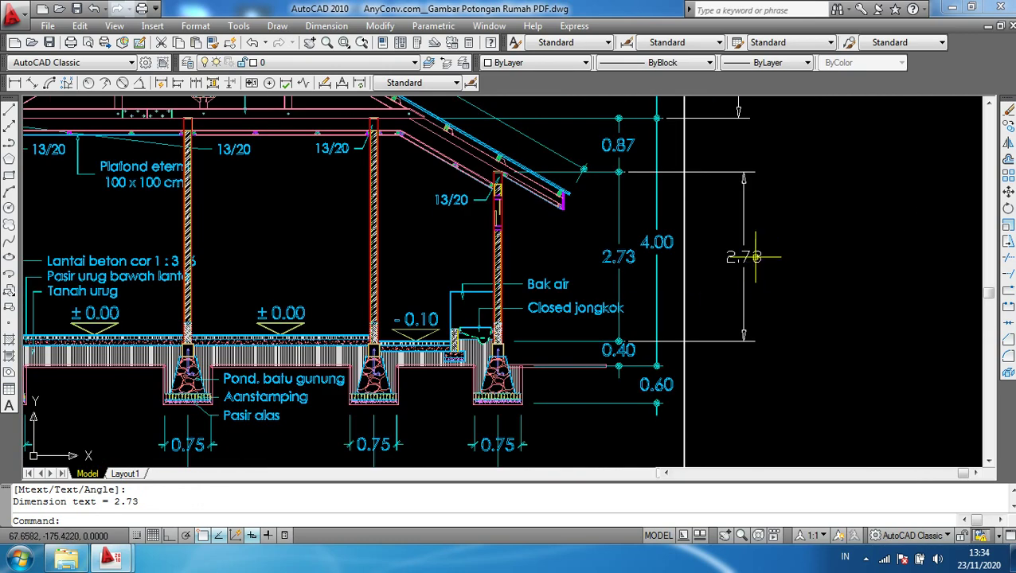
scroll(747, 257, "up", 2)
scroll(777, 295, "down", 2)
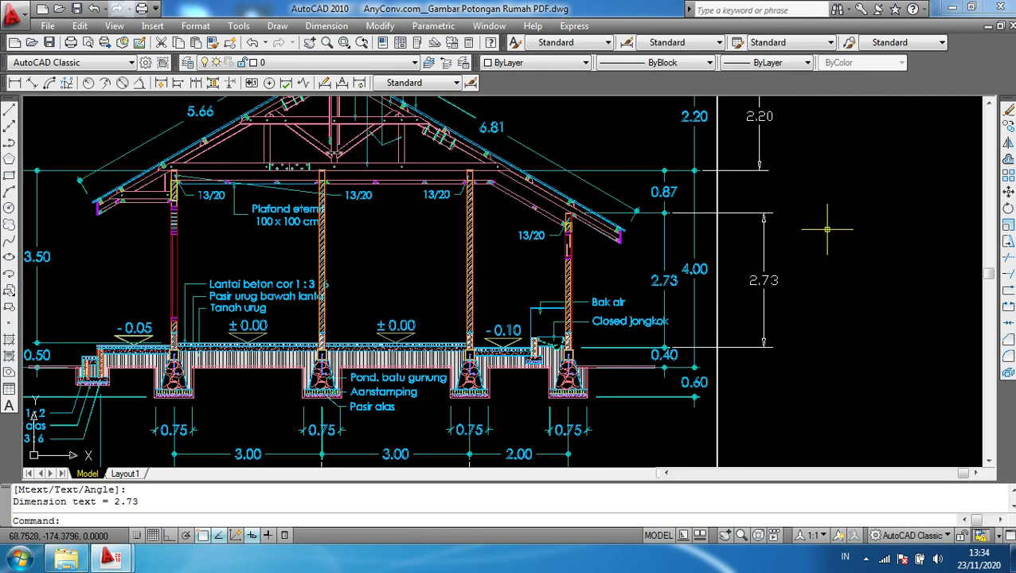
scroll(827, 226, "down", 2)
Switch to Gambar Potongan Rumah PDF.dwg and frame its full house section
middle_click_drag(840, 259, 683, 261)
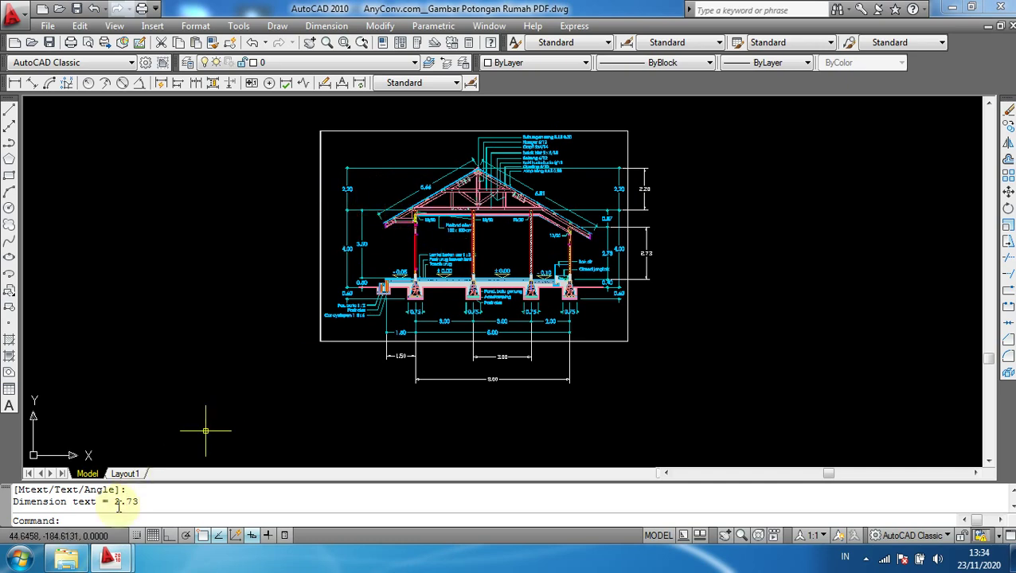
mouse_move(111, 558)
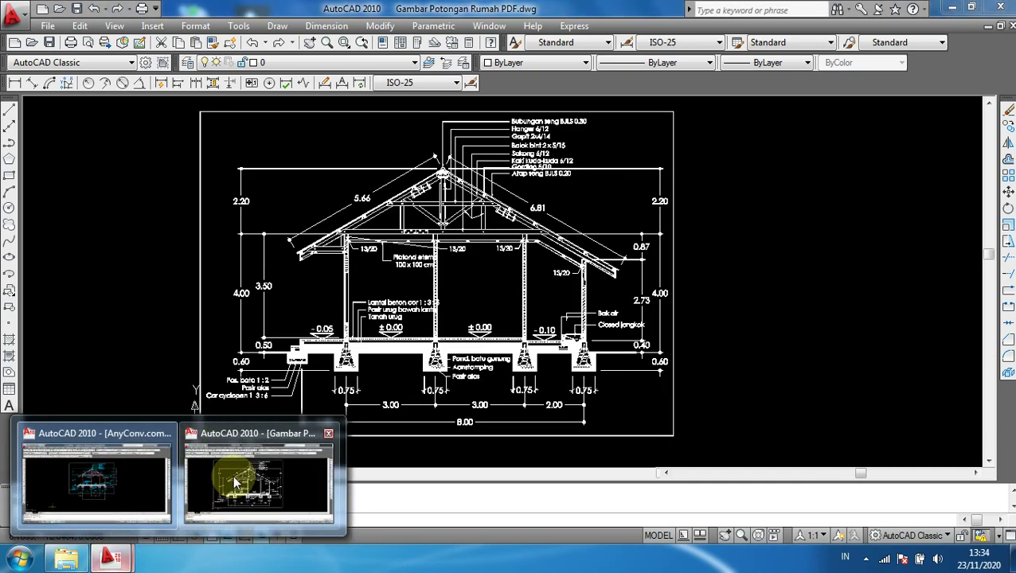
left_click(235, 483)
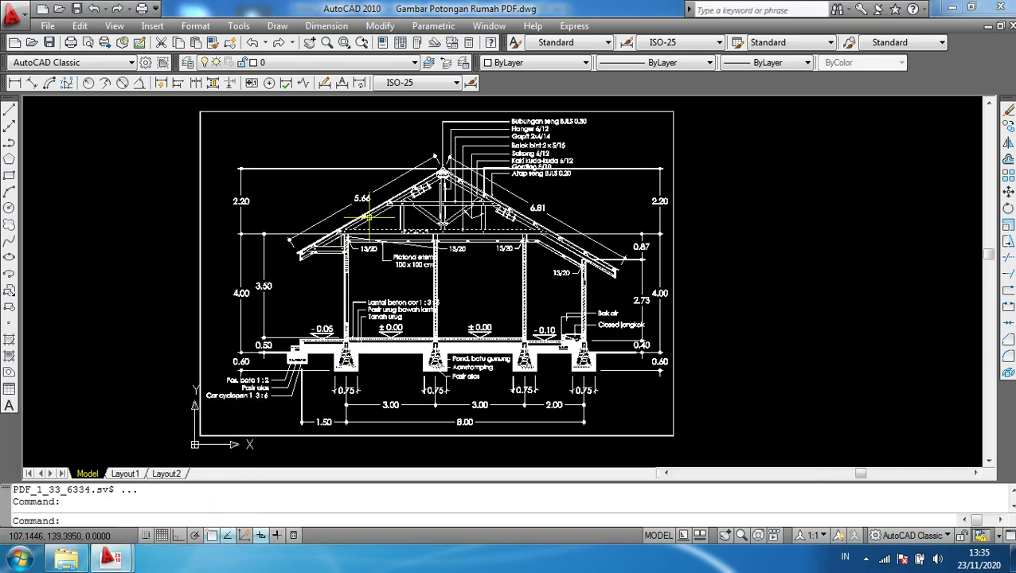
scroll(422, 238, "up", 2)
scroll(406, 318, "down", 3)
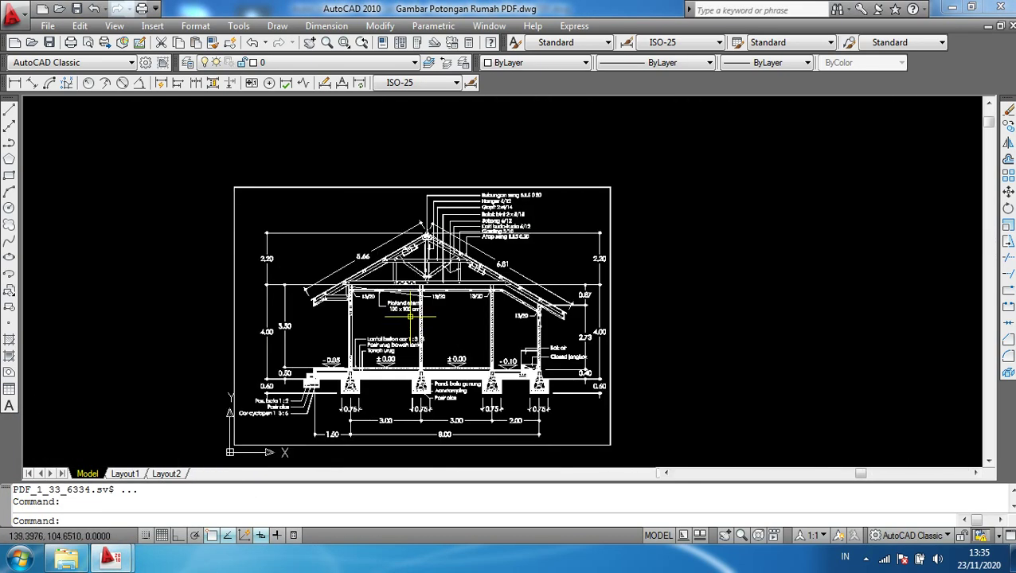
middle_click_drag(365, 315, 404, 247)
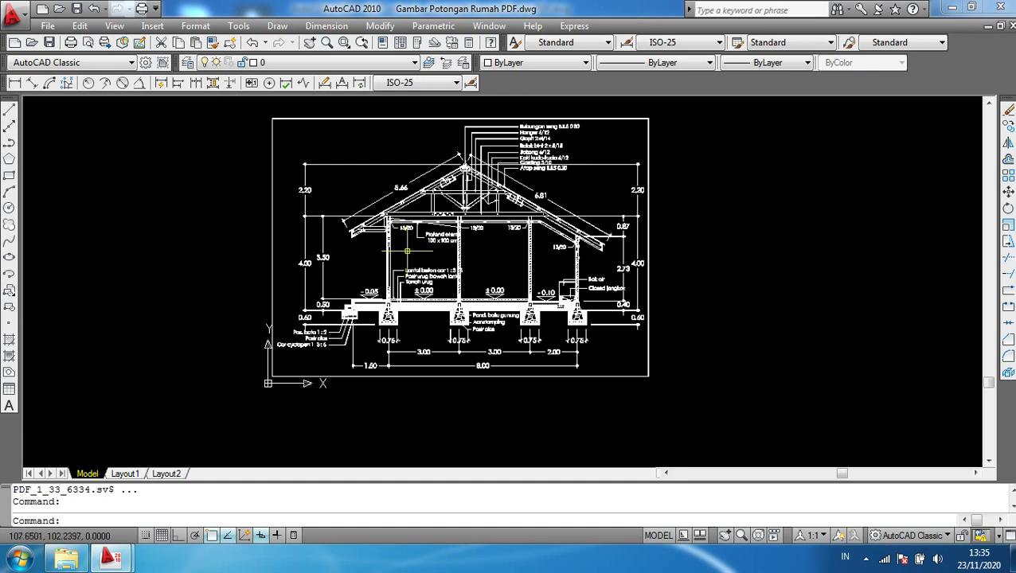
left_click(686, 334)
type("s")
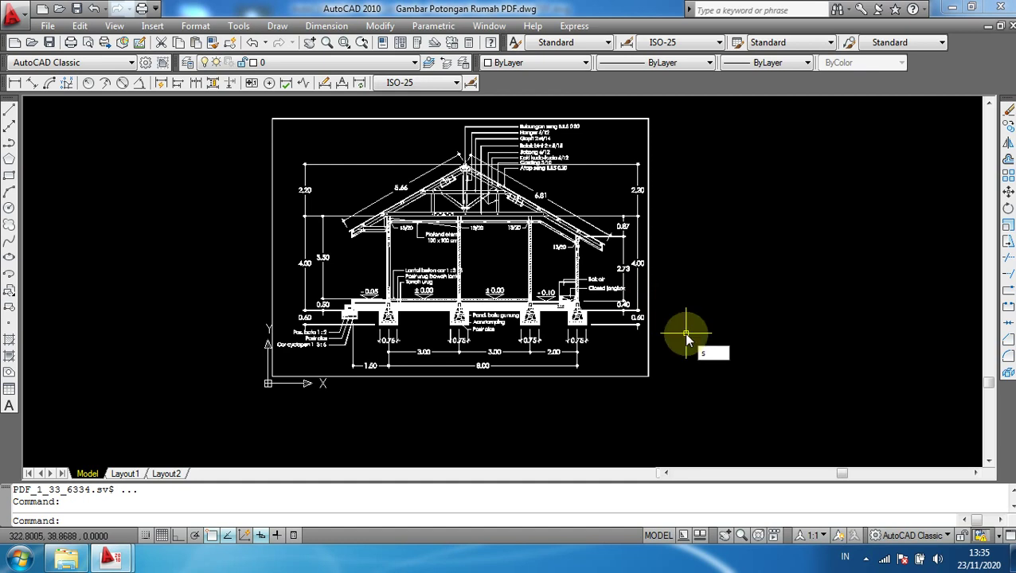
Start SCALE, window-select the whole house section, and pick the footing node as base point
type("c")
key("Return")
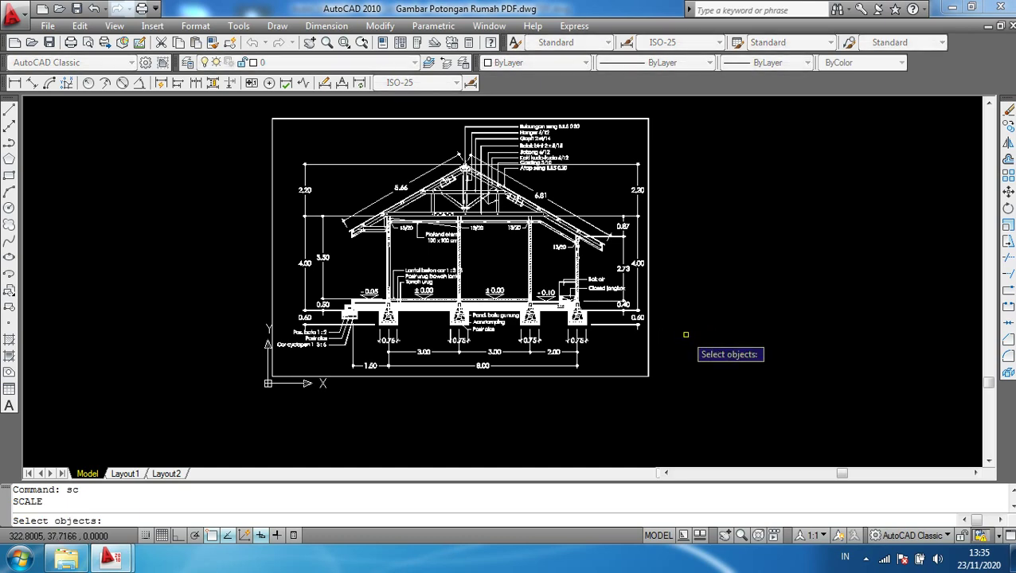
left_click(697, 428)
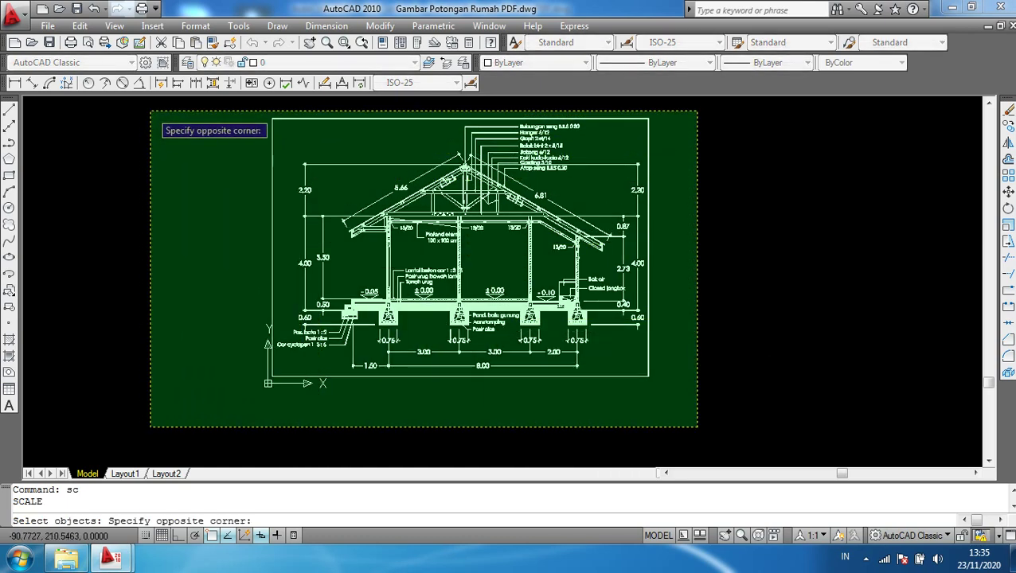
left_click(151, 112)
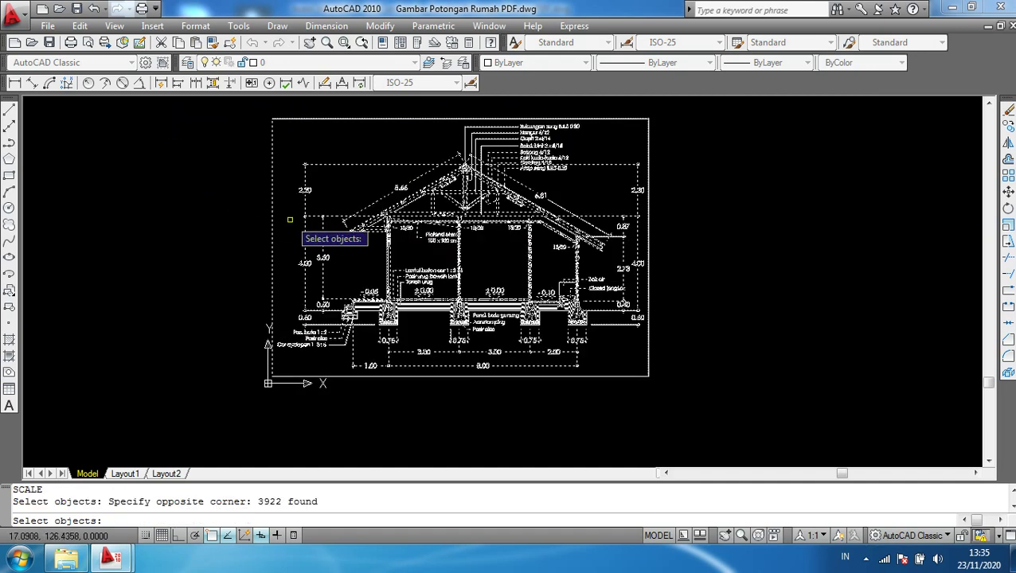
key("Return")
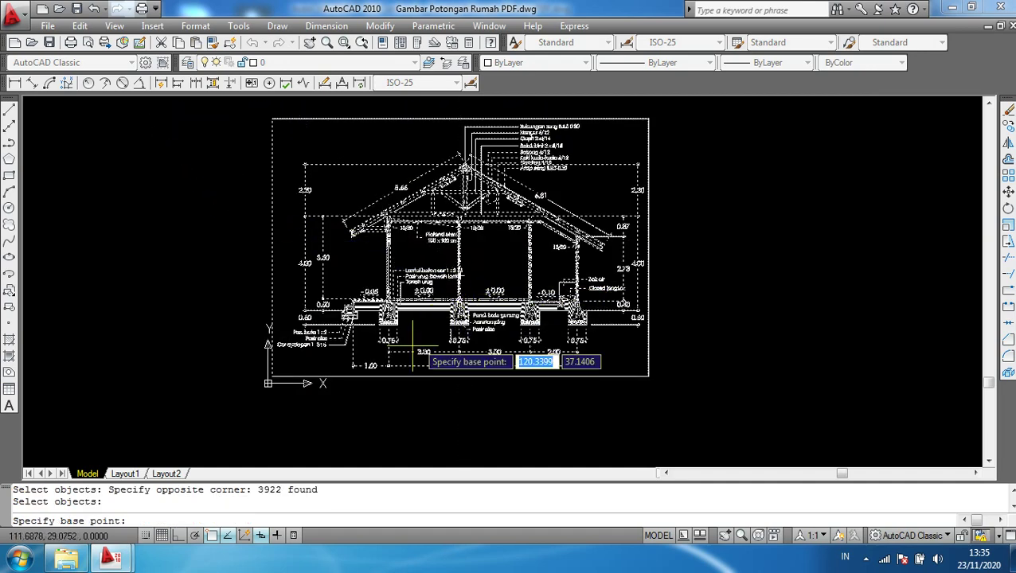
scroll(445, 383, "up", 3)
scroll(434, 315, "up", 3)
scroll(460, 361, "up", 2)
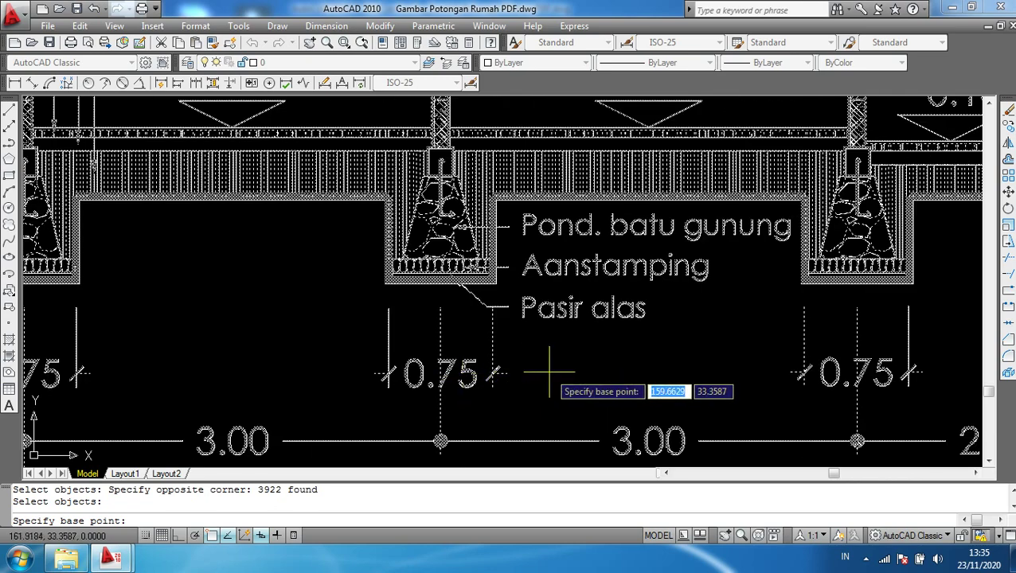
middle_click_drag(549, 371, 494, 244)
scroll(462, 318, "up", 4)
mouse_move(427, 336)
middle_mouse_down()
mouse_move(257, 309)
mouse_move(331, 295)
middle_mouse_up()
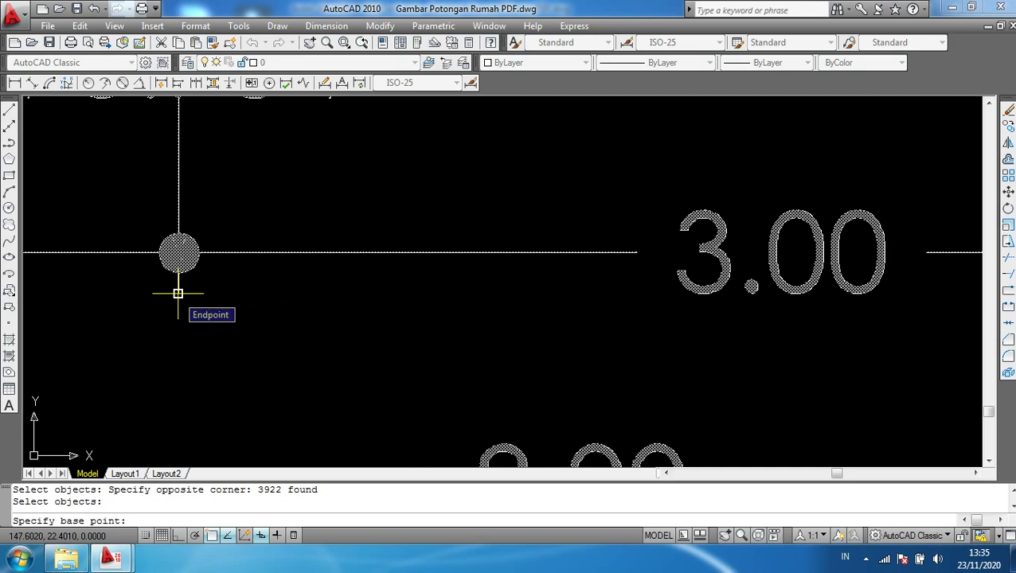
left_click(177, 294)
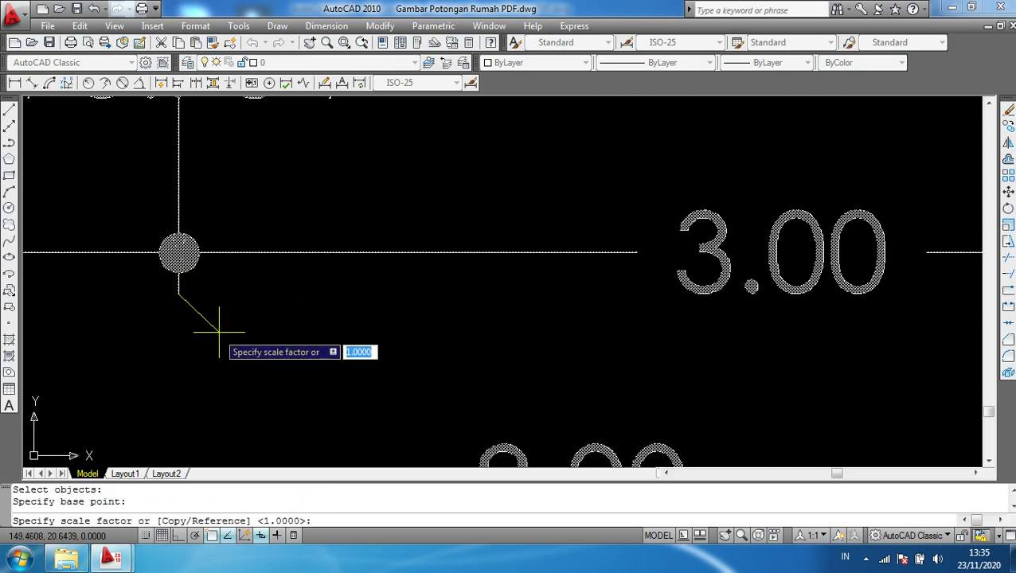
Scale by reference, picking both ends of the 3.00 span and setting its new length to 3
scroll(368, 336, "down", 3)
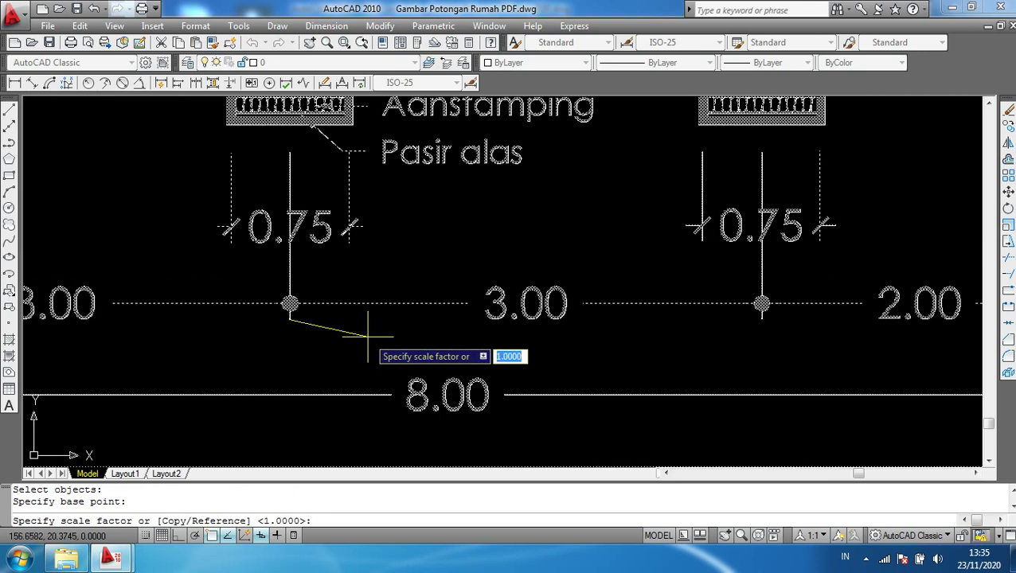
type("r")
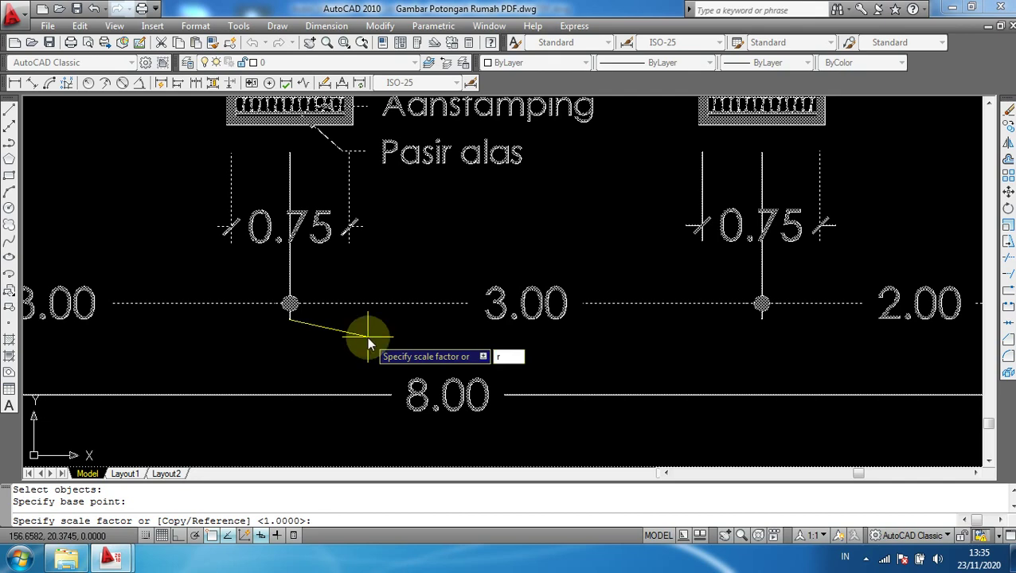
key("Return")
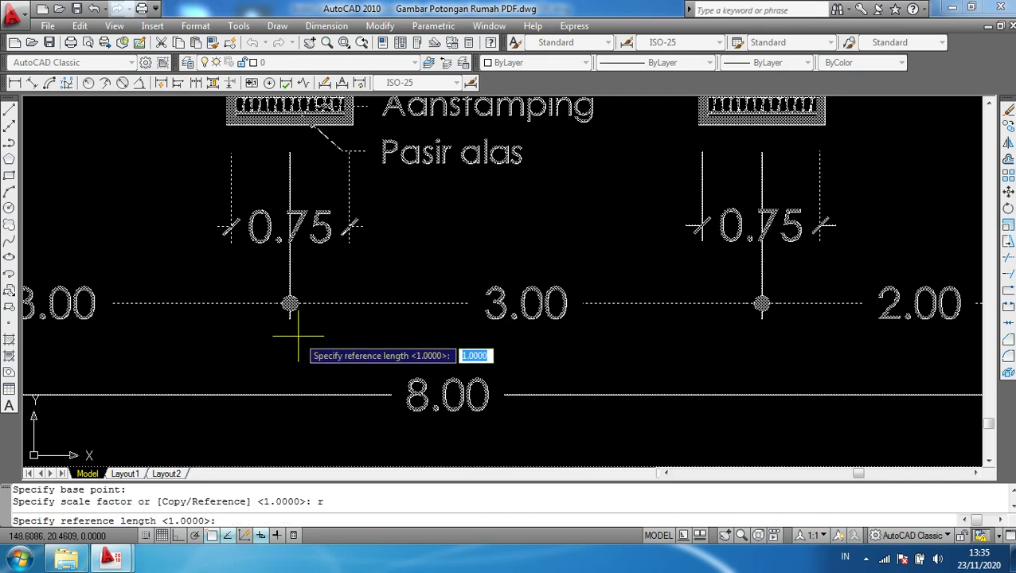
scroll(285, 328, "up", 5)
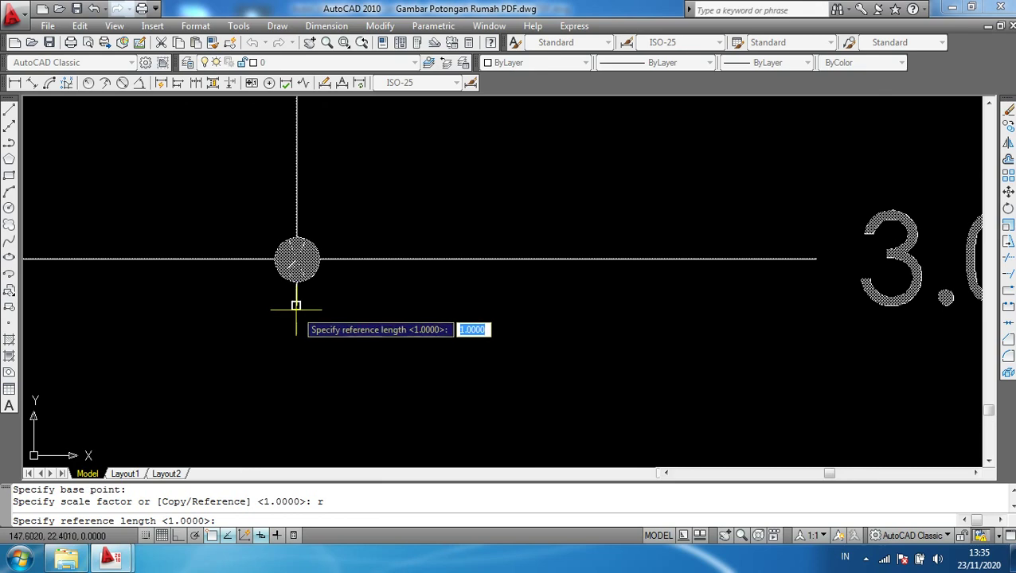
left_click(296, 305)
scroll(351, 331, "down", 3)
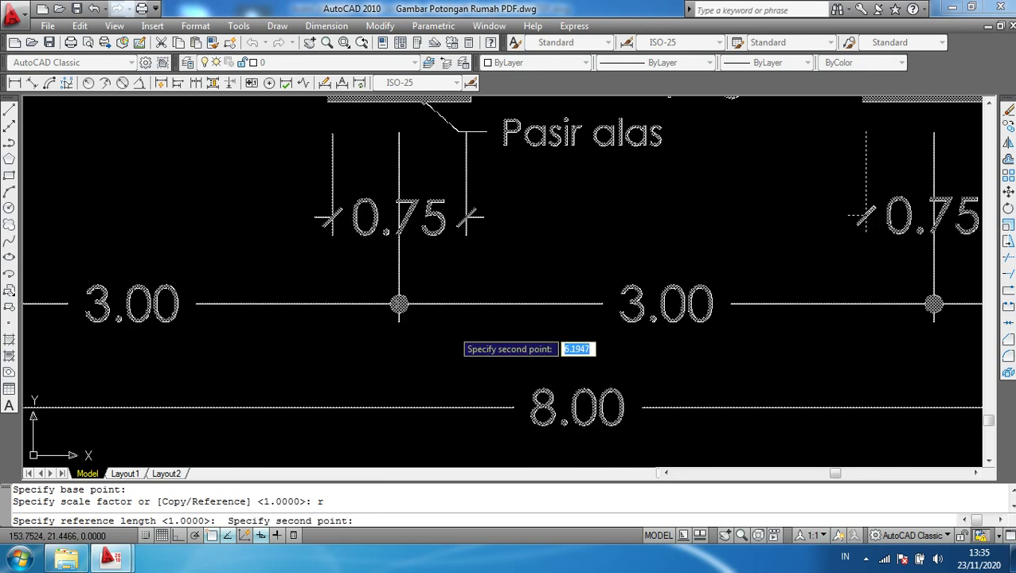
middle_click_drag(617, 344, 305, 345)
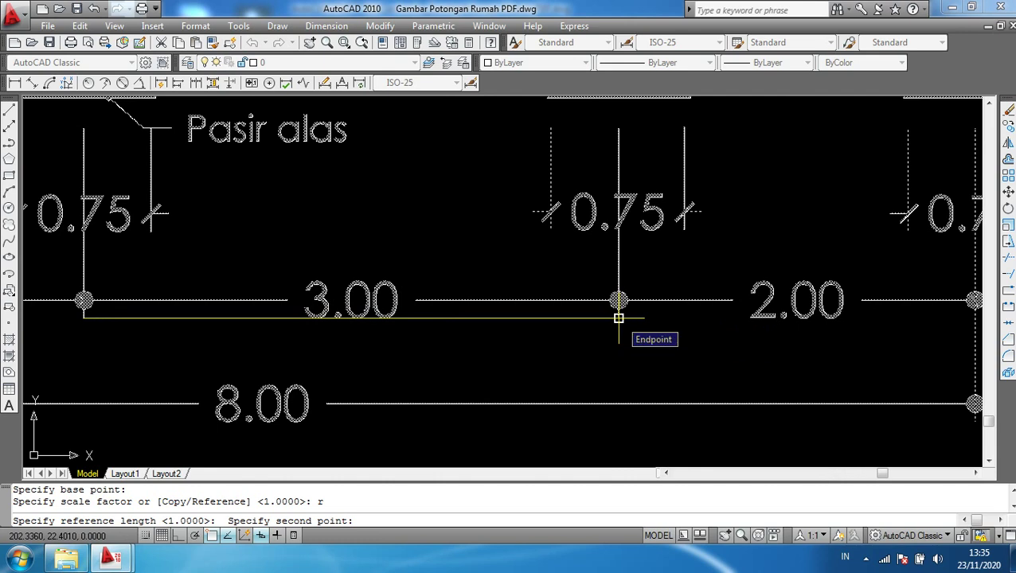
left_click(619, 317)
type("3")
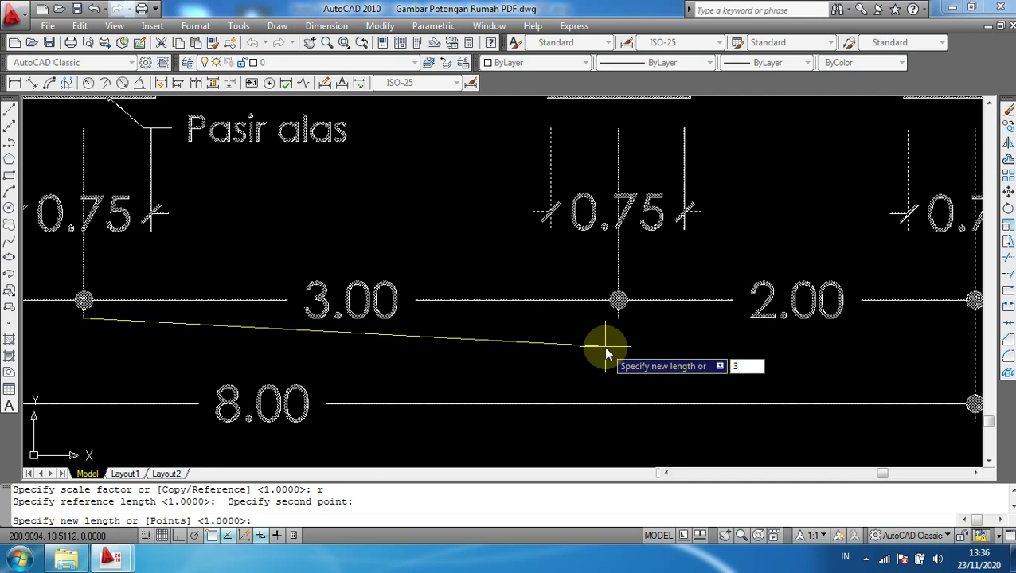
type(".")
key("Return")
scroll(593, 338, "down", 5)
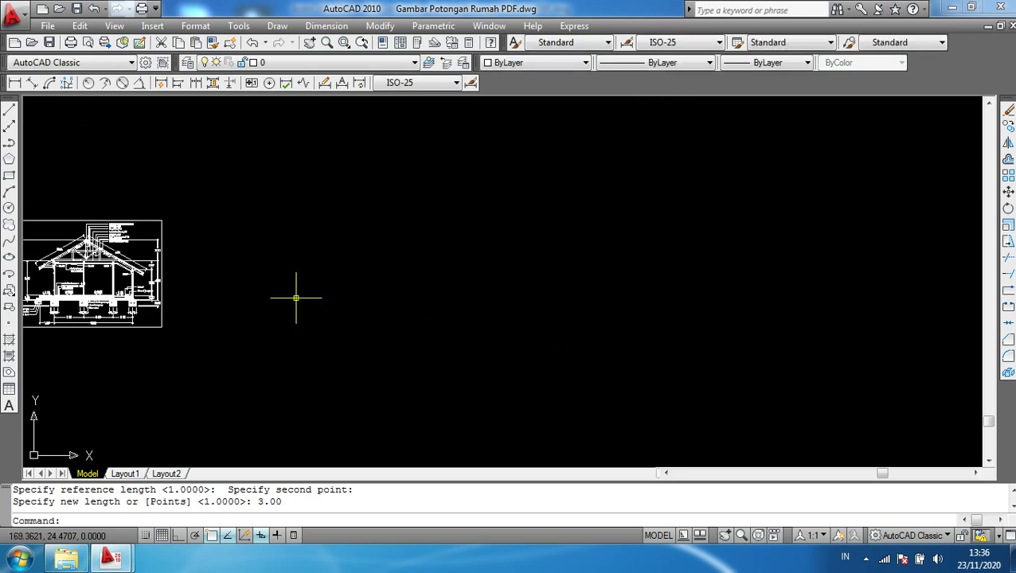
middle_click_drag(363, 301, 636, 307)
scroll(487, 298, "up", 5)
scroll(487, 299, "up", 2)
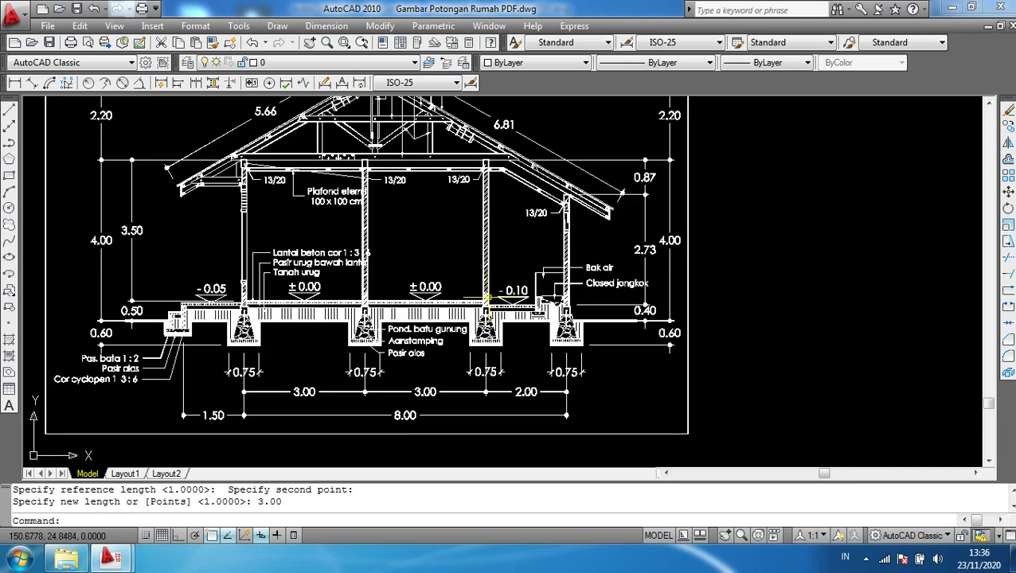
scroll(487, 298, "up", 2)
middle_click_drag(492, 302, 528, 230)
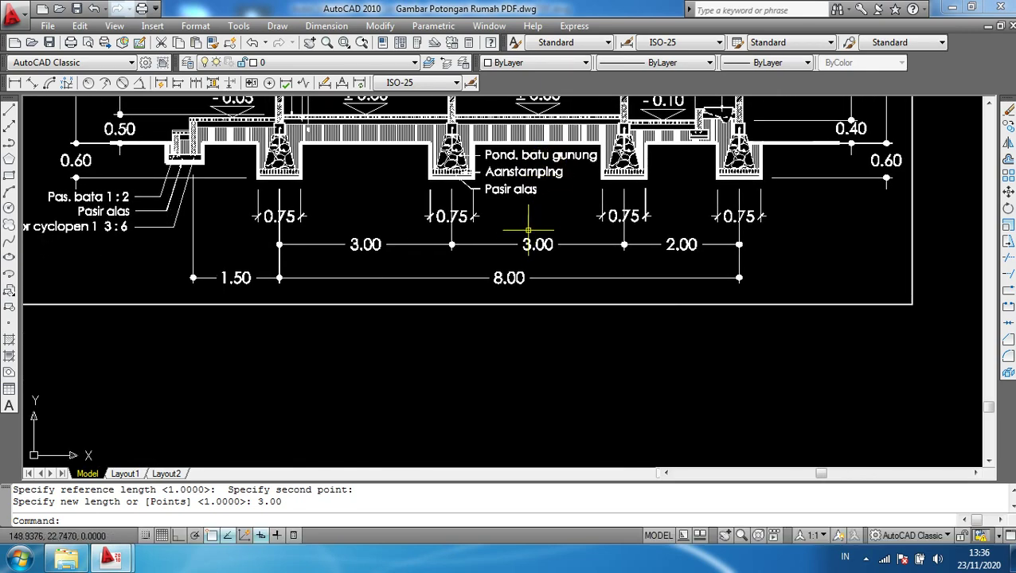
Add an aligned dimension across the 3.00 span, placed below the section to read 3
type("dal")
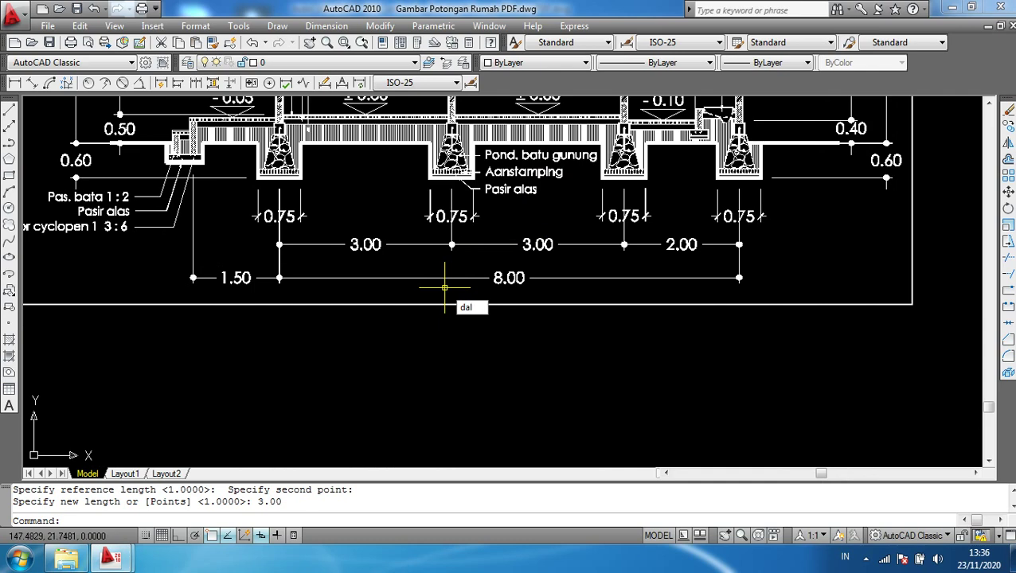
key("Return")
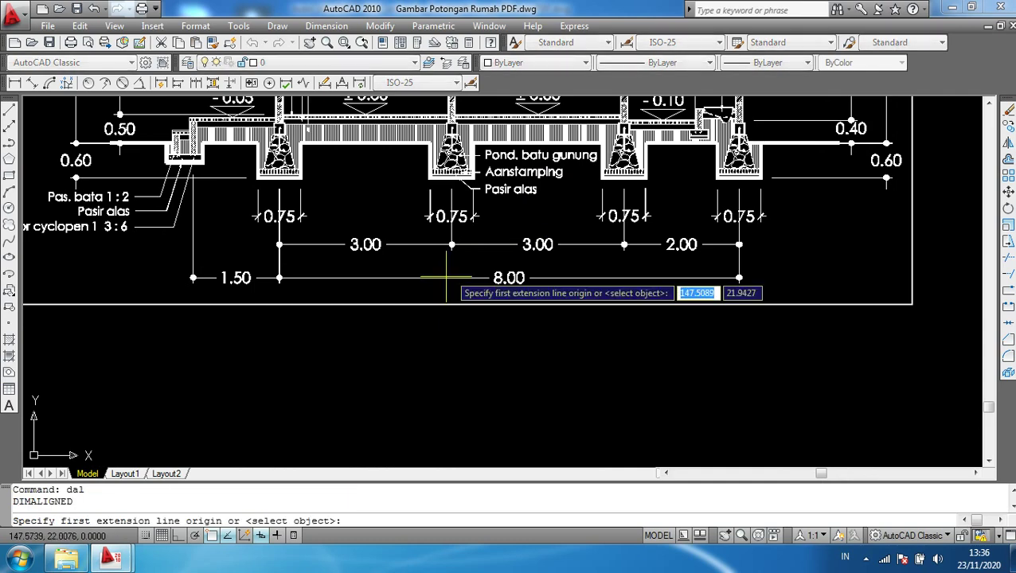
scroll(437, 234, "up", 5)
scroll(436, 254, "up", 3)
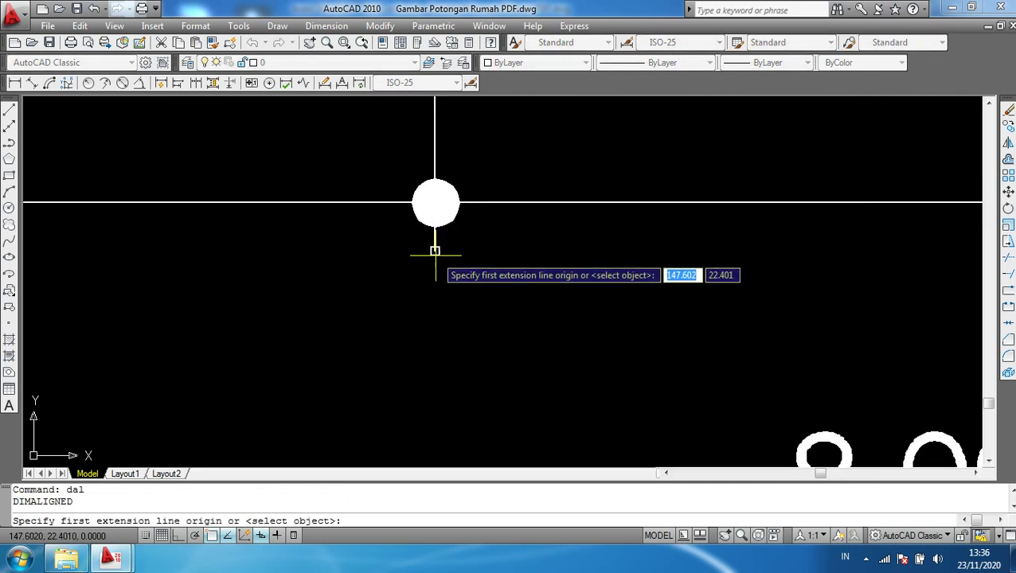
left_click(434, 252)
scroll(460, 301, "down", 5)
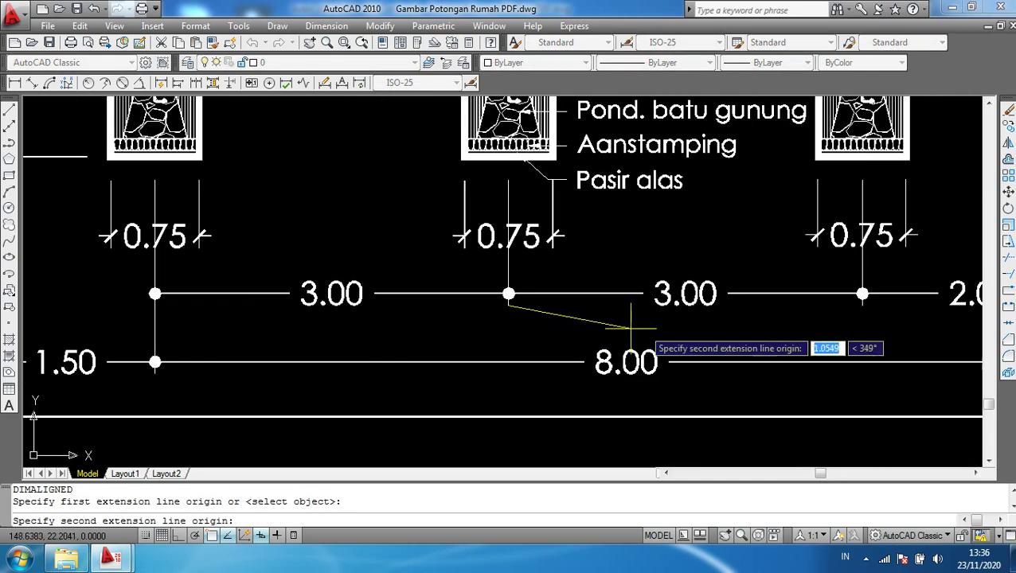
middle_click_drag(784, 319, 593, 309)
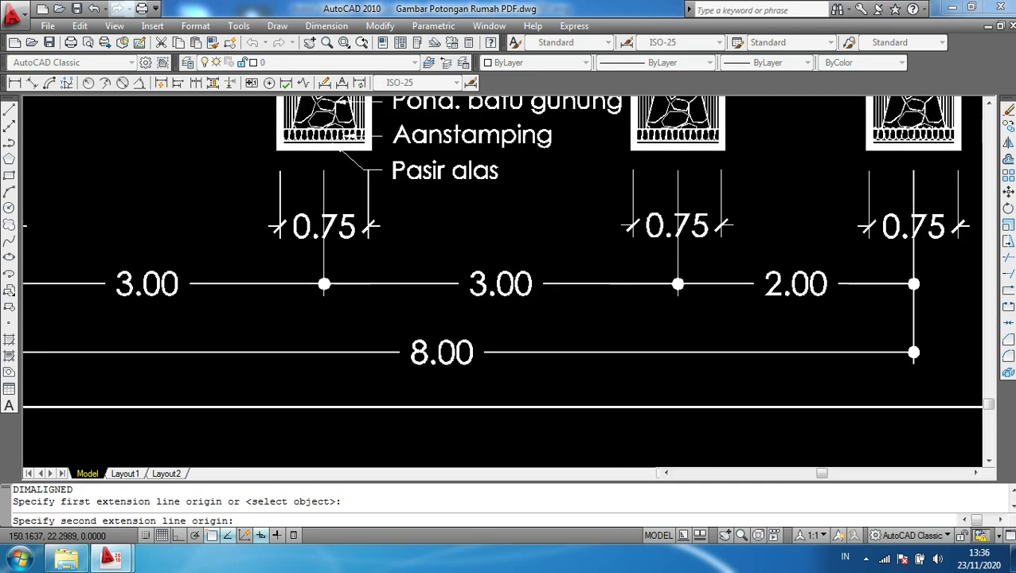
left_click(678, 295)
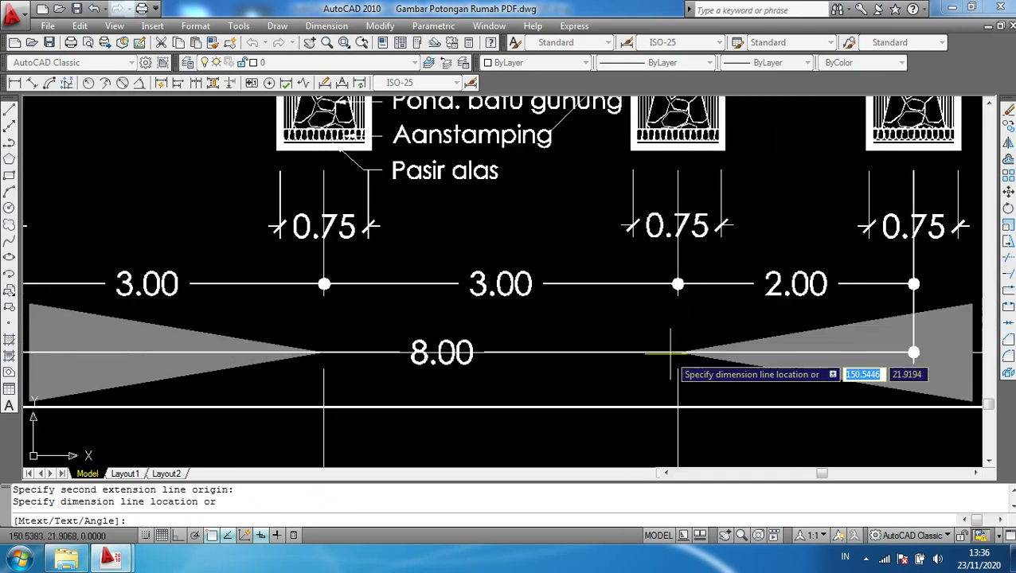
scroll(666, 365, "down", 5)
middle_click_drag(652, 430, 617, 298)
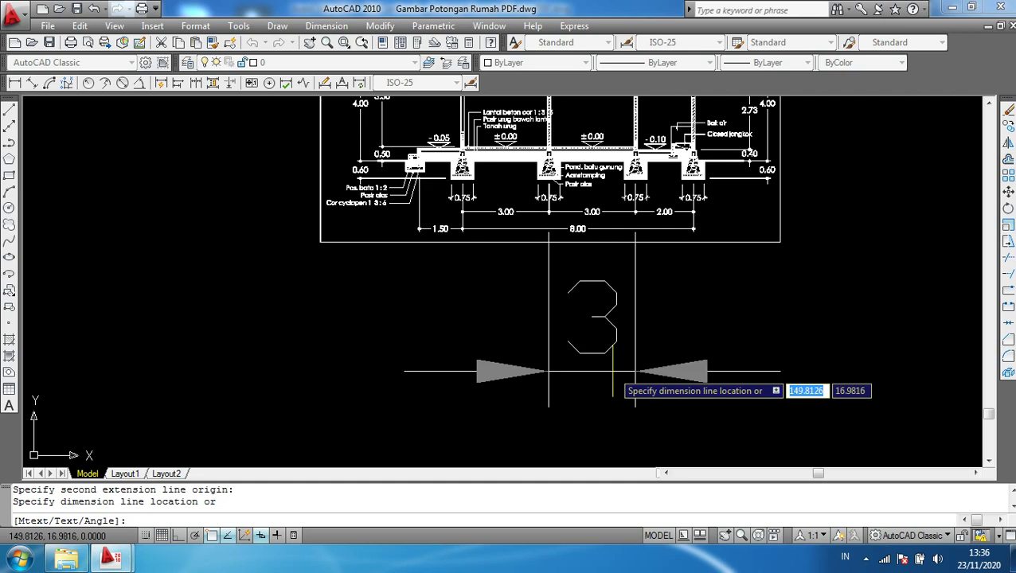
left_click(612, 371)
scroll(438, 268, "up", 1)
scroll(438, 268, "up", 1)
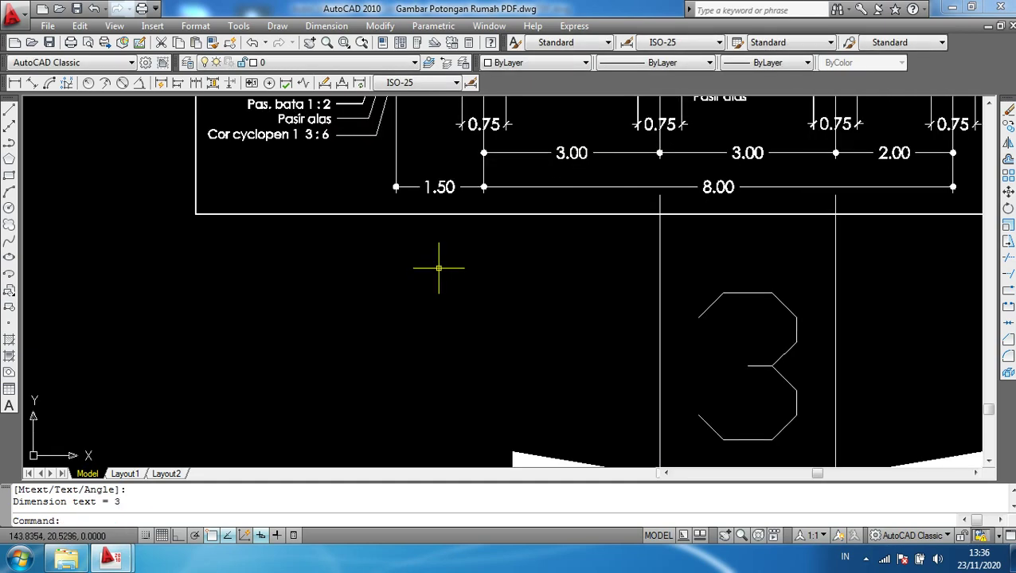
Add a second aligned dimension across the 1.50 span, reading 1,5 below the first
type("dal")
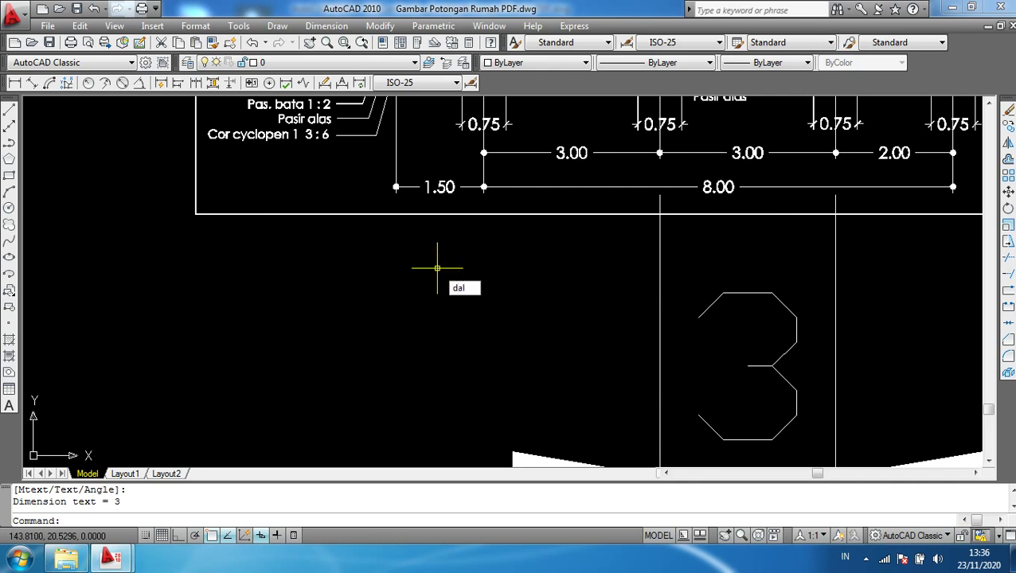
key("Return")
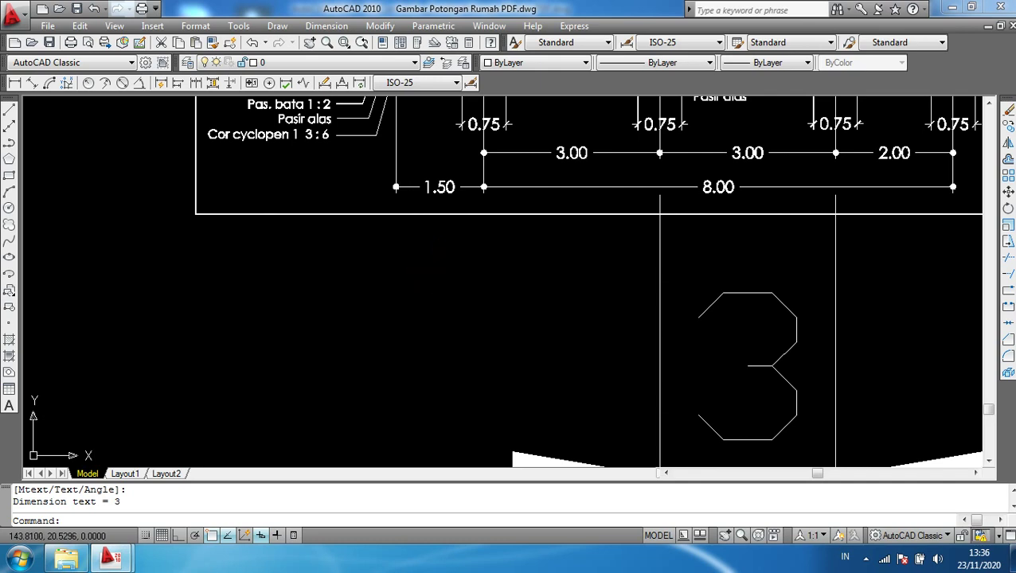
scroll(431, 186, "up", 3)
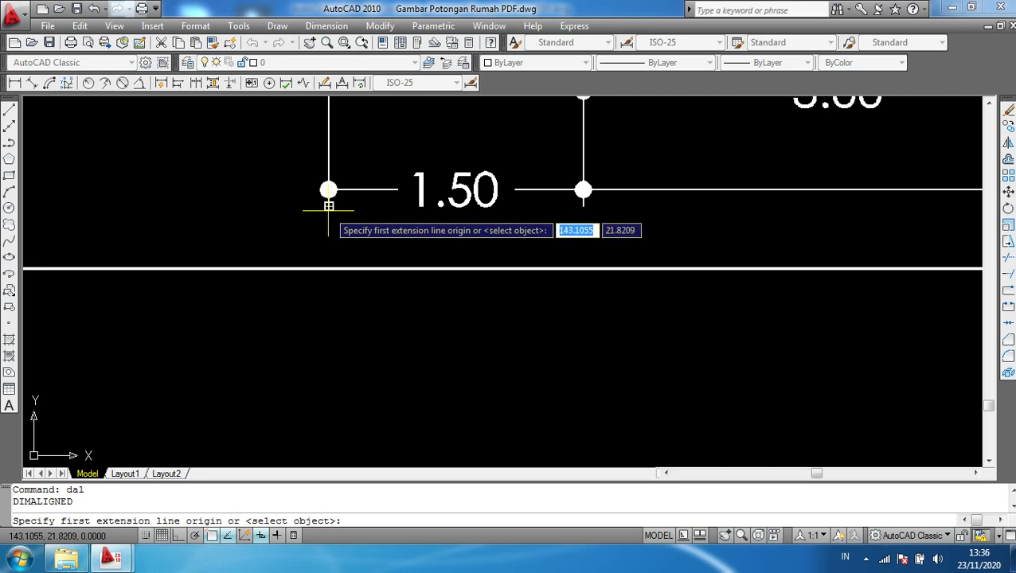
left_click(329, 205)
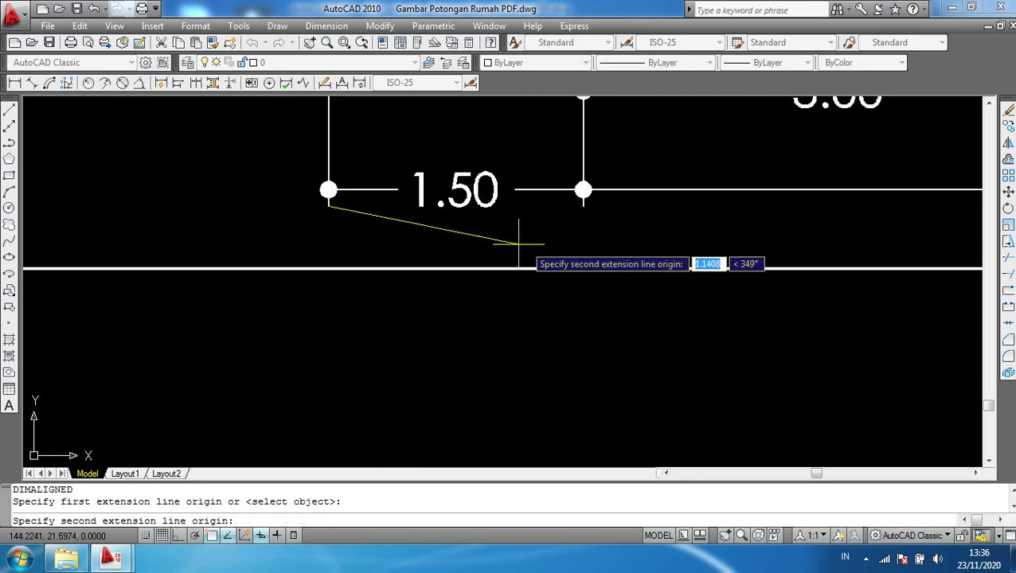
left_click(584, 199)
scroll(585, 318, "down", 3)
scroll(581, 398, "down", 3)
scroll(579, 382, "down", 2)
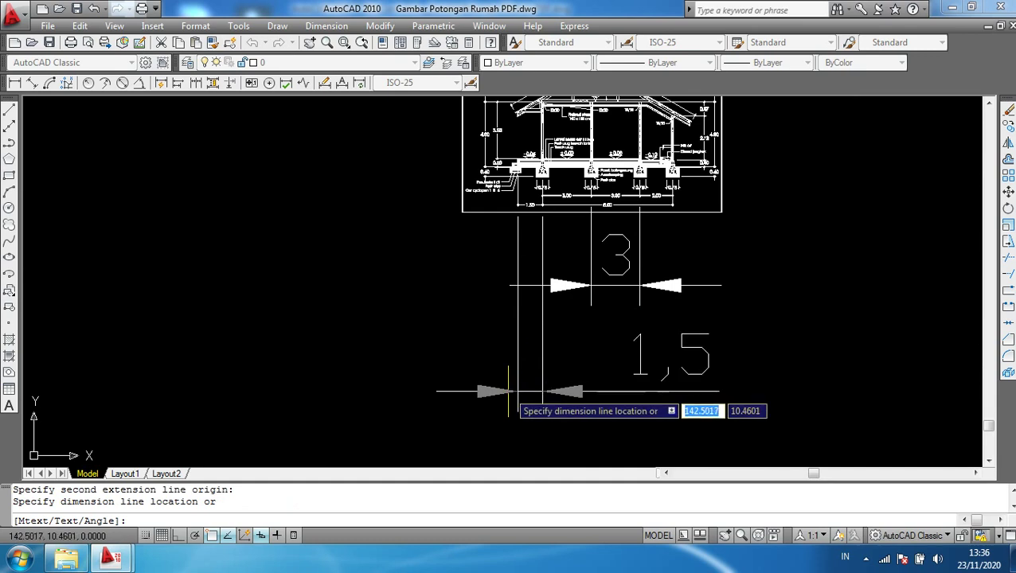
left_click(508, 391)
type("d")
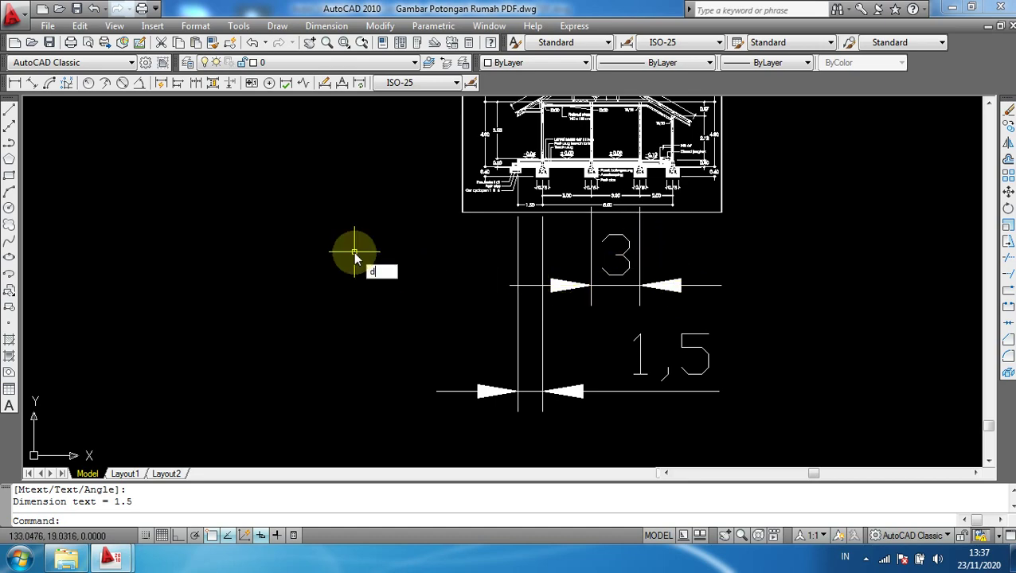
Change ISO-25's Fit 'Use overall scale of' value to 0.1 and close the Dimension Style Manager
key("Return")
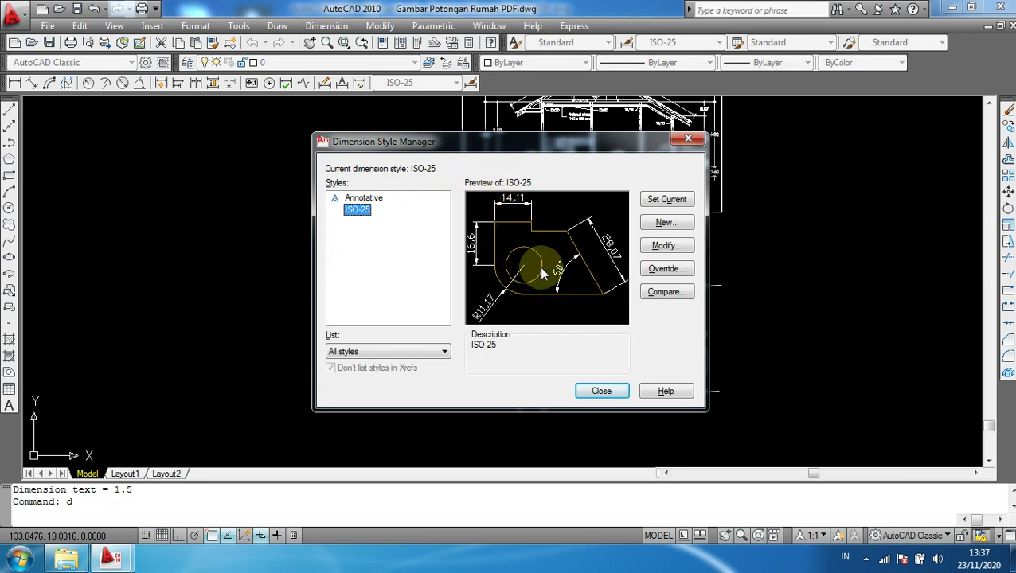
left_click(661, 247)
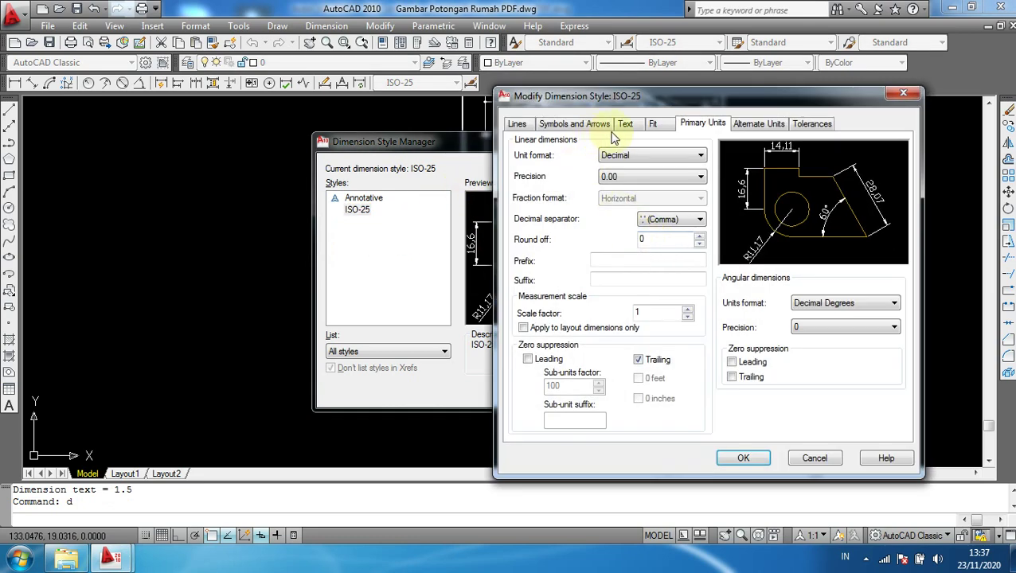
left_click(654, 125)
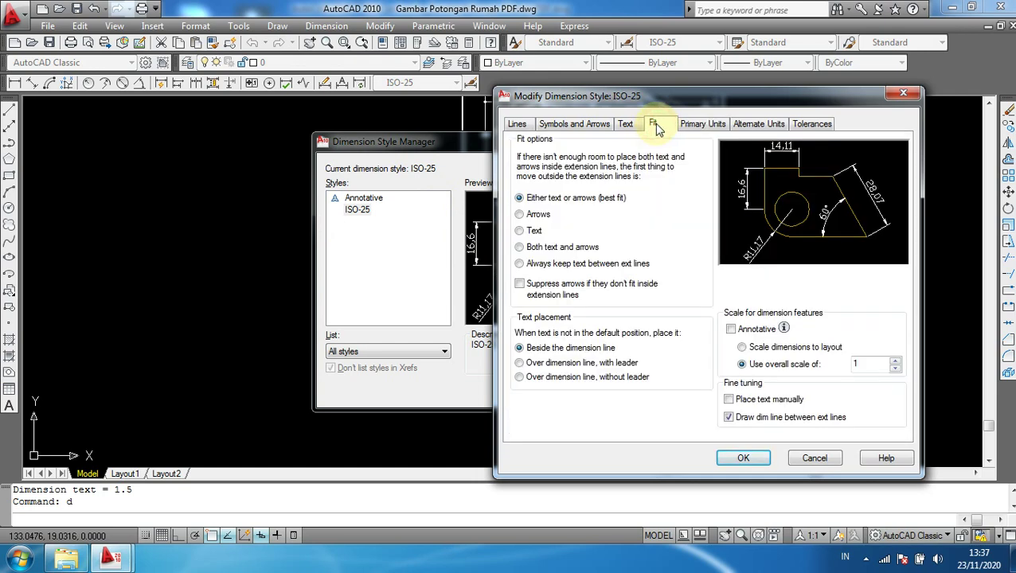
mouse_move(846, 371)
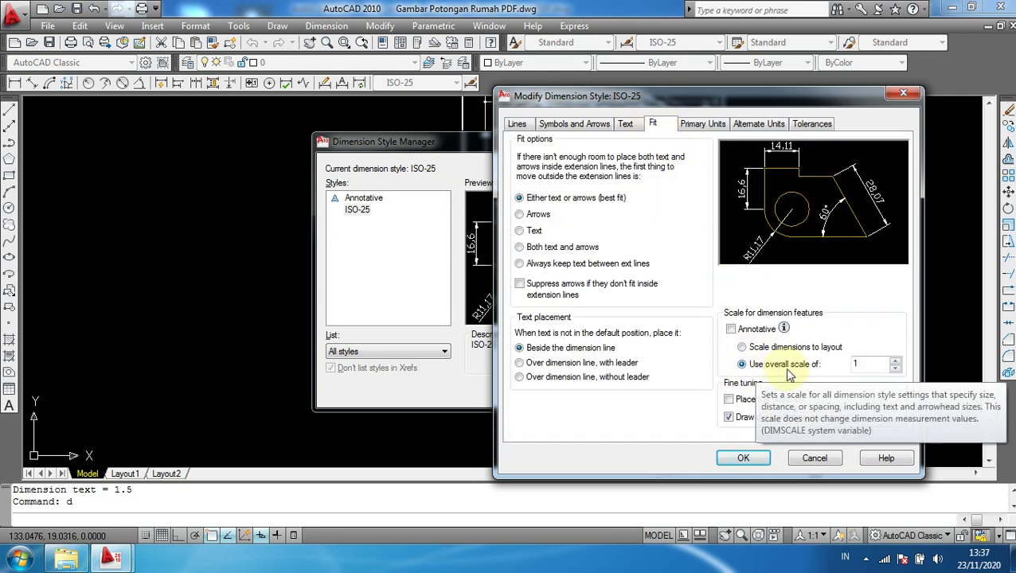
left_click(862, 364)
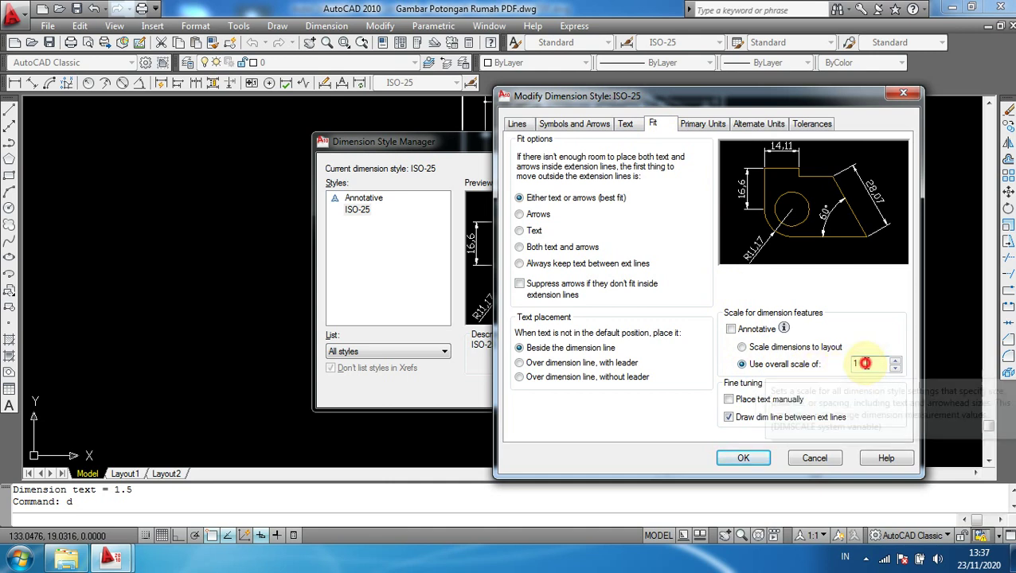
left_click_drag(865, 364, 782, 364)
type("0.1")
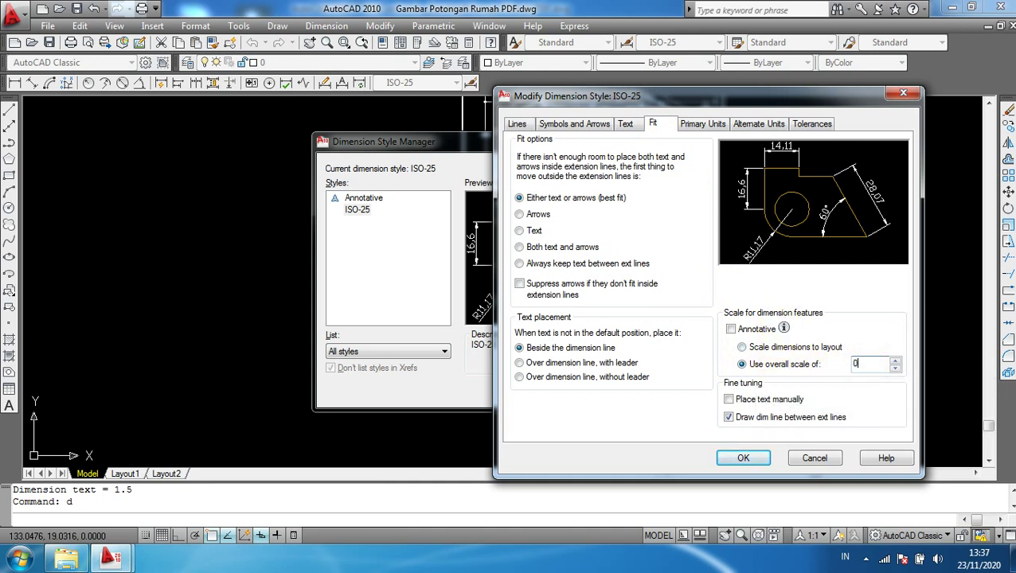
left_click(742, 458)
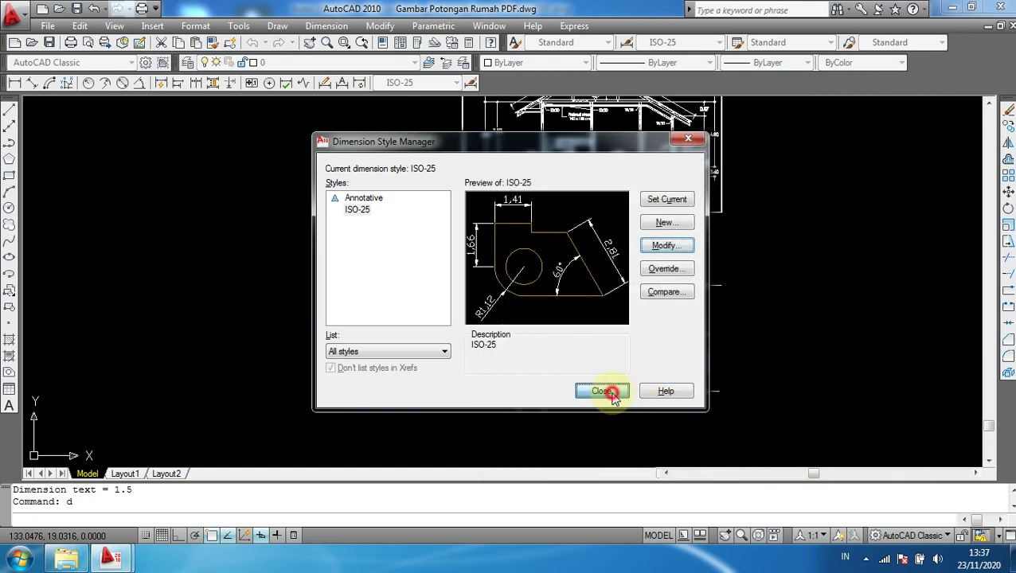
left_click(612, 394)
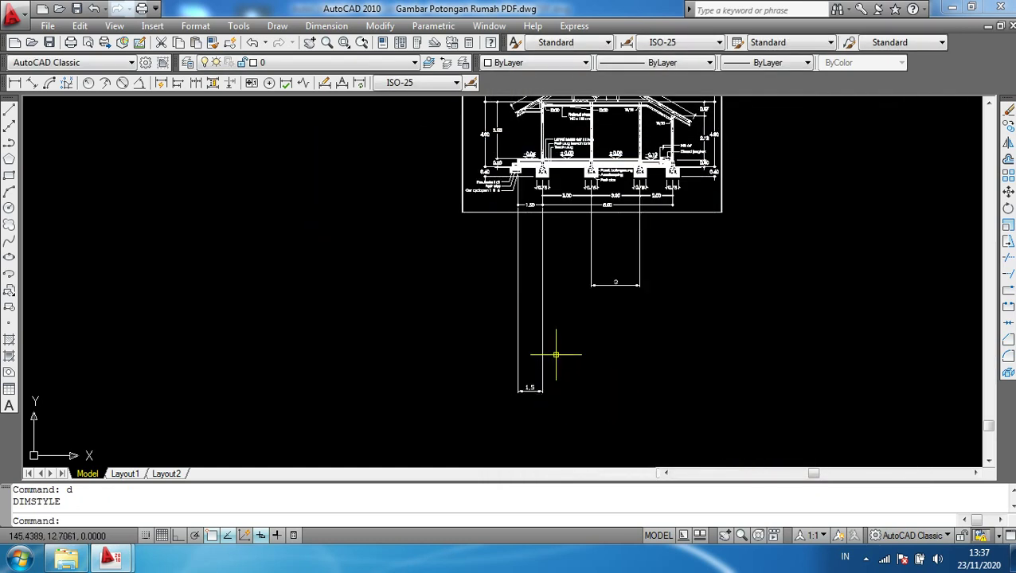
Crossing-select the two old dimensions below the section and delete them
scroll(555, 355, "up", 3)
scroll(549, 374, "down", 4)
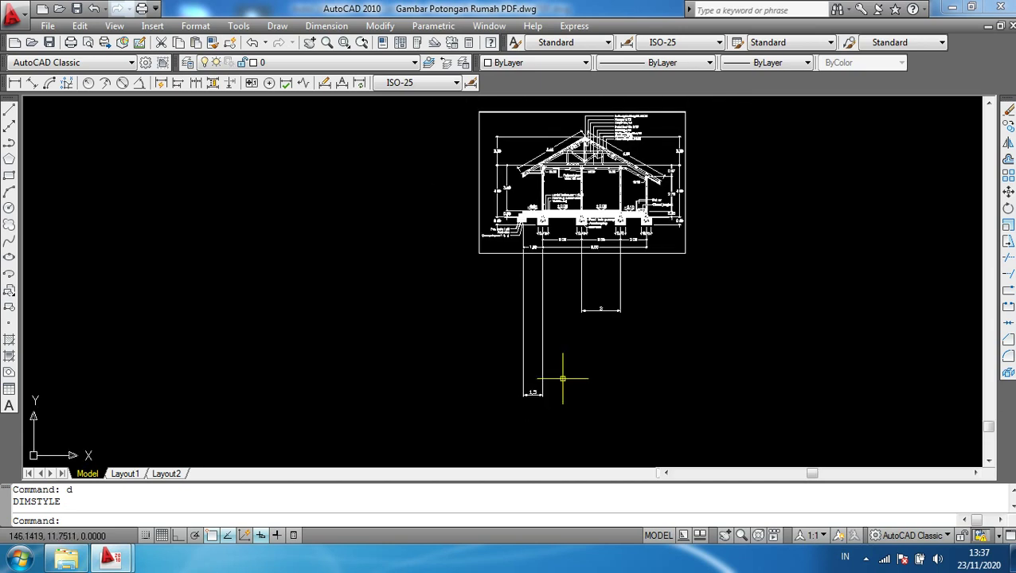
scroll(573, 374, "up", 1)
scroll(605, 383, "up", 2)
scroll(625, 389, "down", 4)
left_click(654, 391)
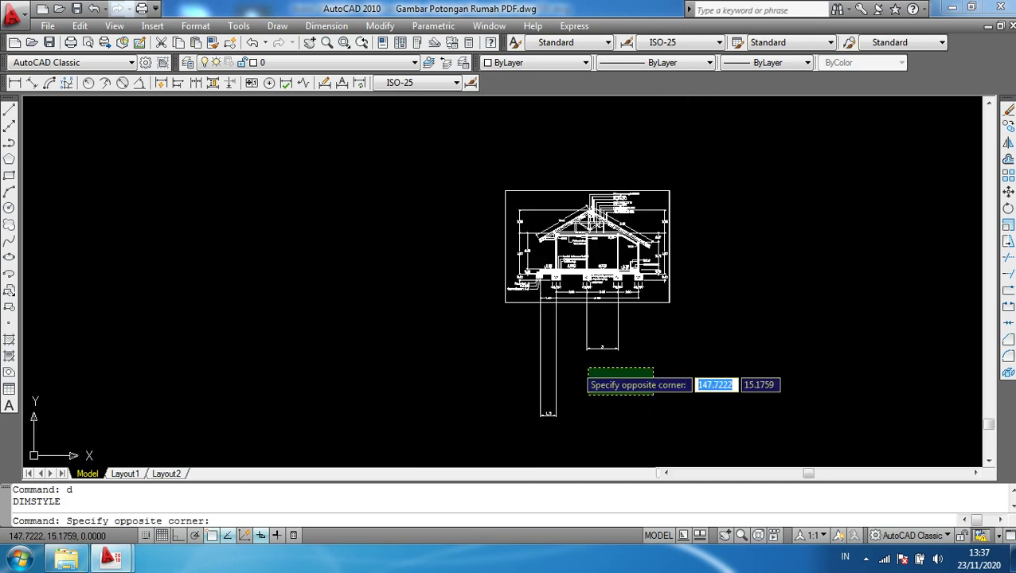
left_click(488, 320)
key("Delete")
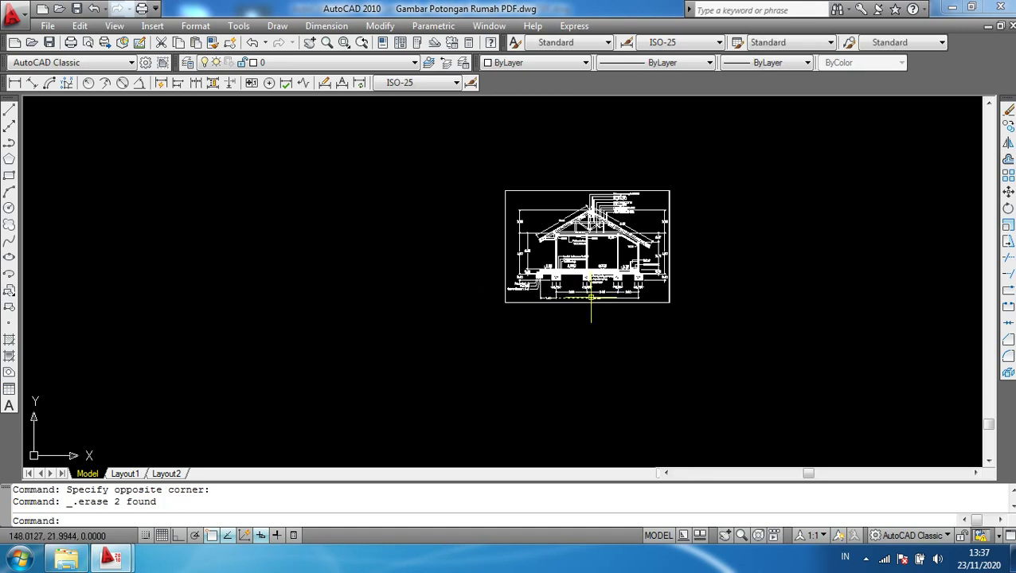
Dimension the second 3.00 span with an aligned dimension reading 3 below the section
scroll(555, 306, "up", 3)
scroll(521, 329, "up", 2)
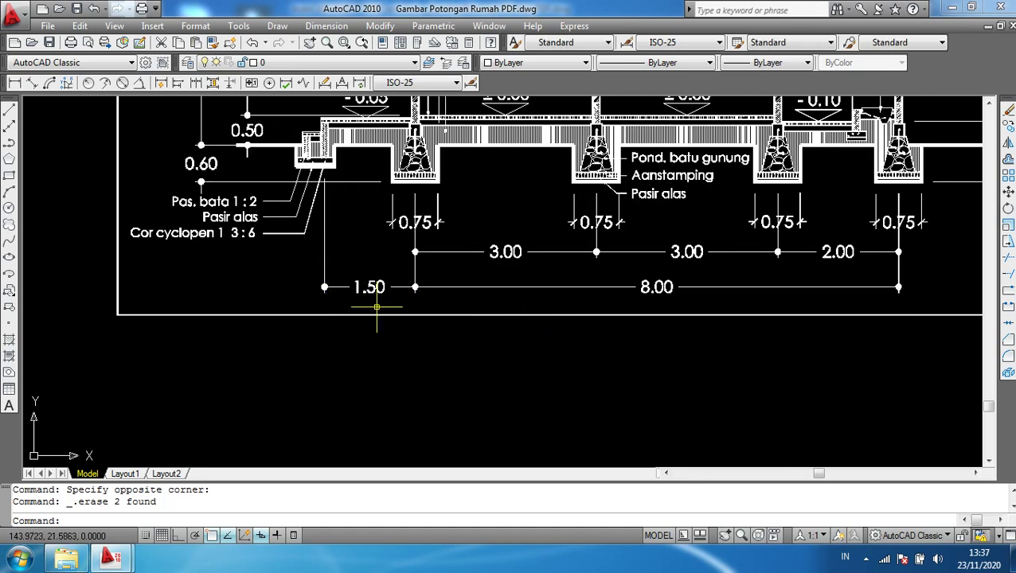
type("dal")
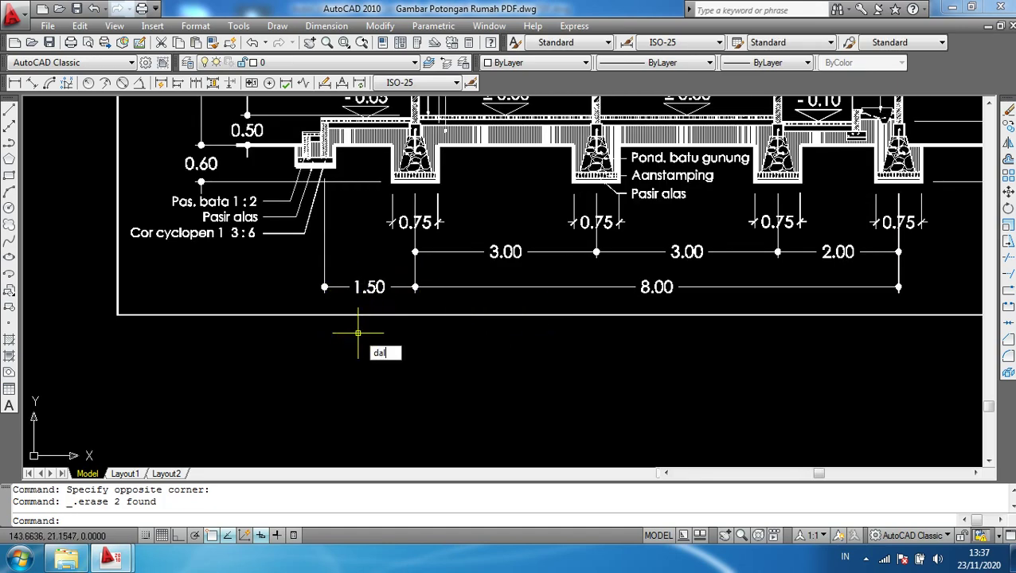
key("Return")
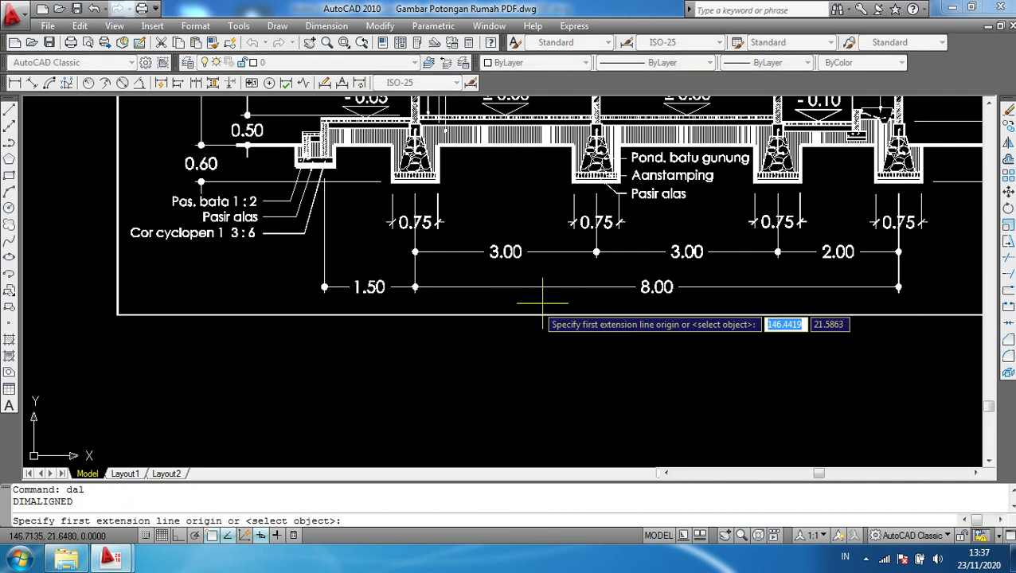
left_click(596, 256)
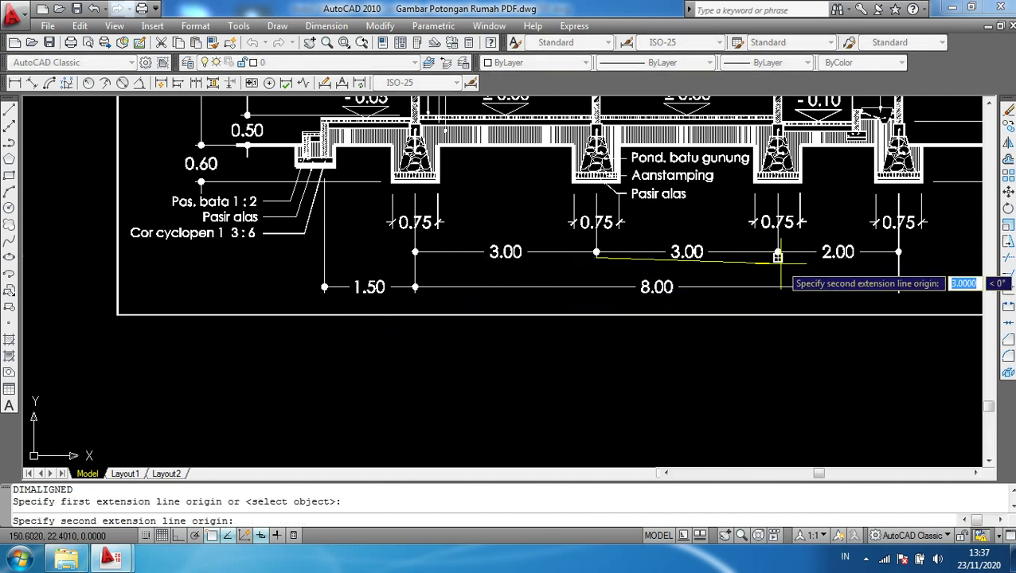
left_click(778, 256)
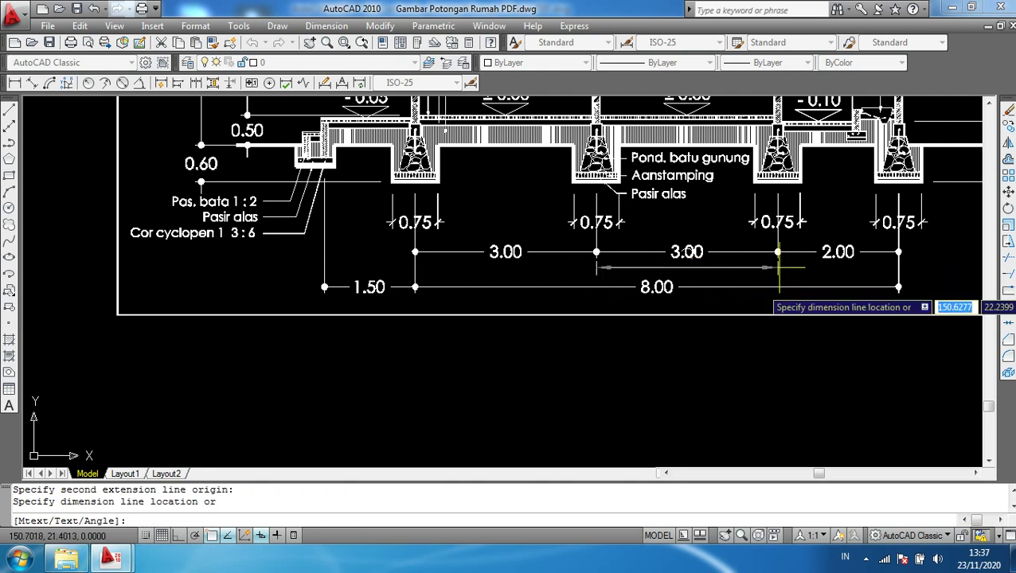
left_click(784, 358)
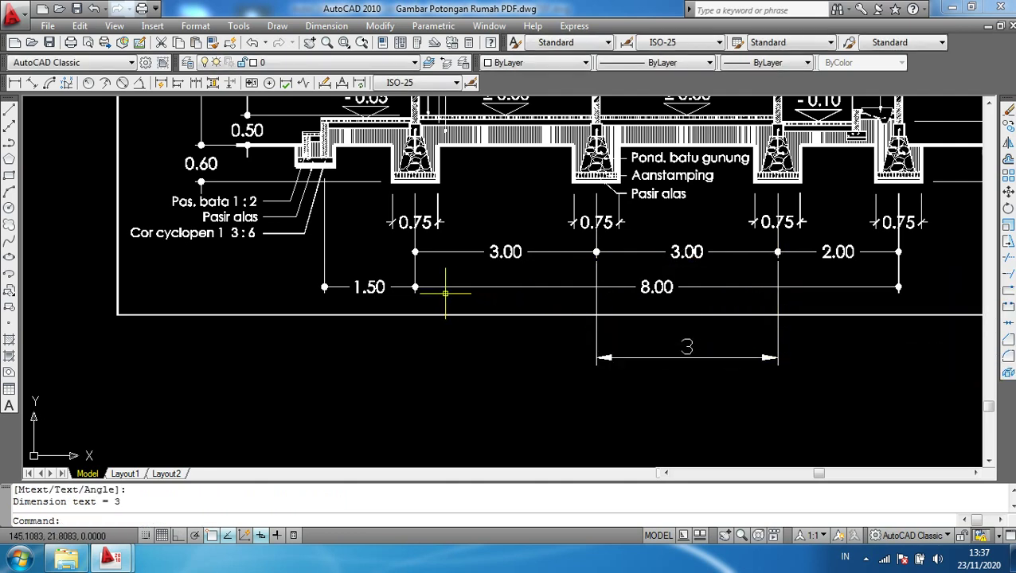
Dimension the 1.50 span with an aligned 1.5 dimension beside the 3 dimension
type("dal")
key("Return")
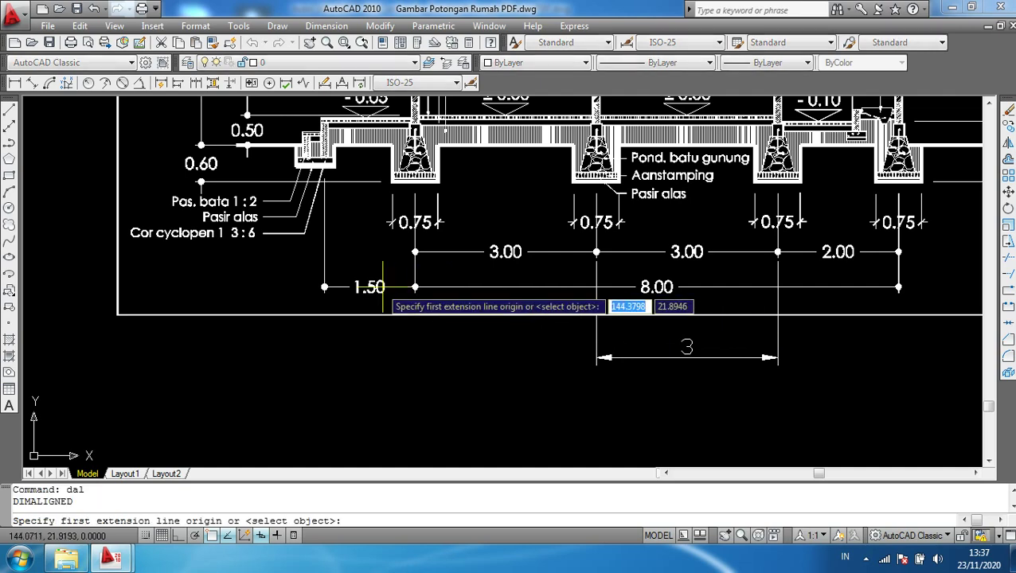
scroll(318, 288, "up", 3)
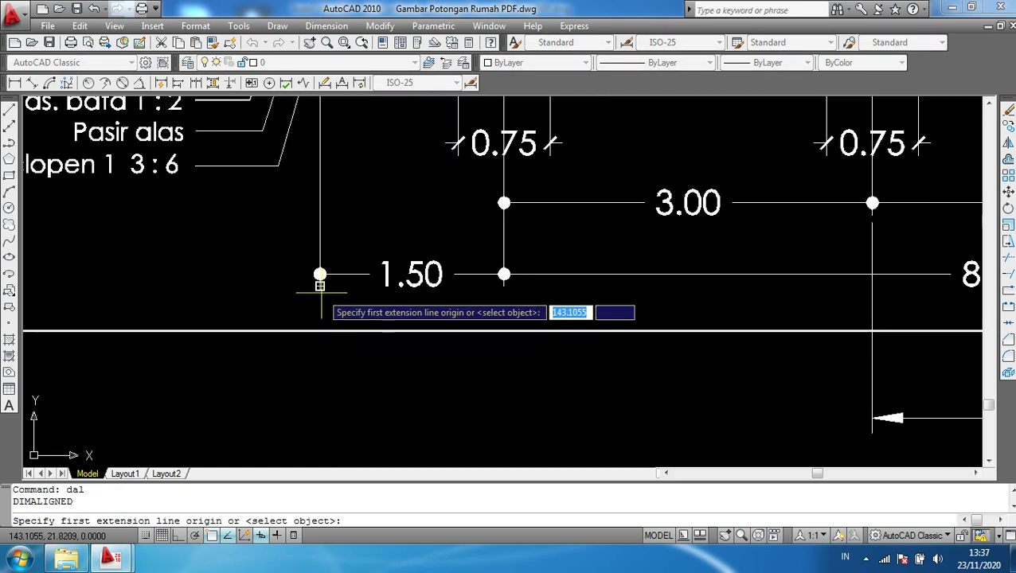
left_click(320, 278)
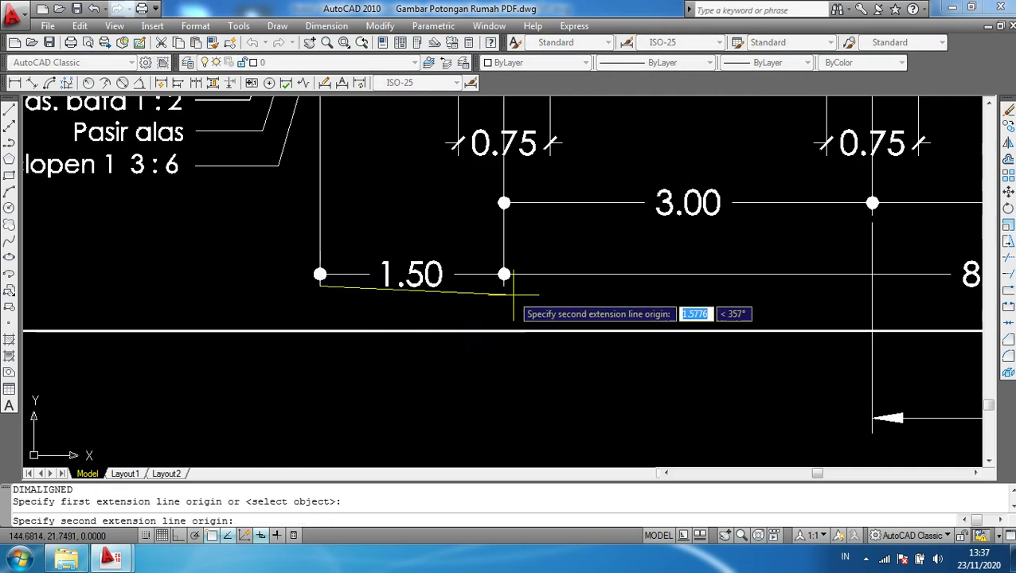
left_click(503, 280)
scroll(482, 398, "down", 3)
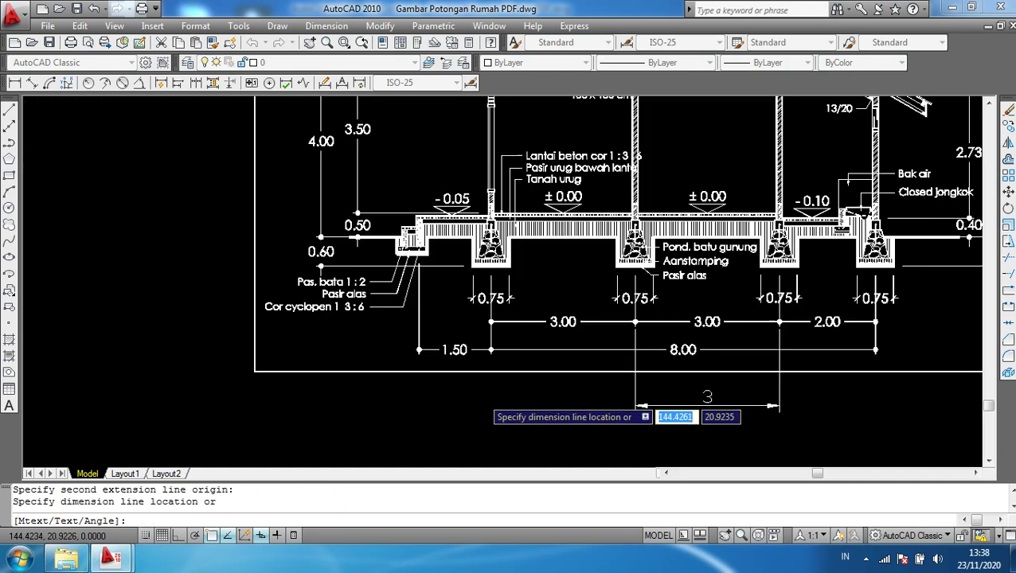
left_click(479, 406)
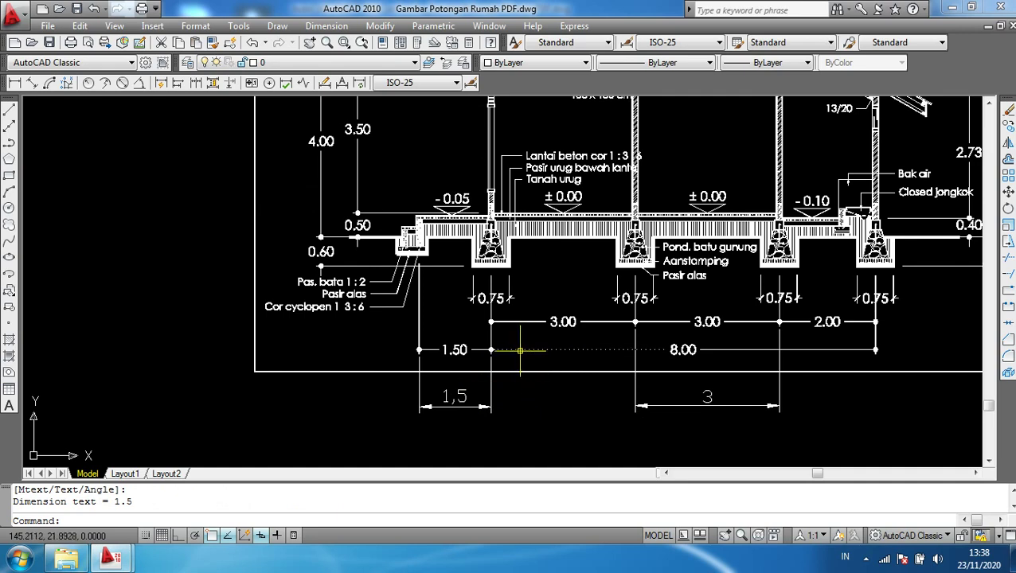
middle_click_drag(637, 321, 452, 374)
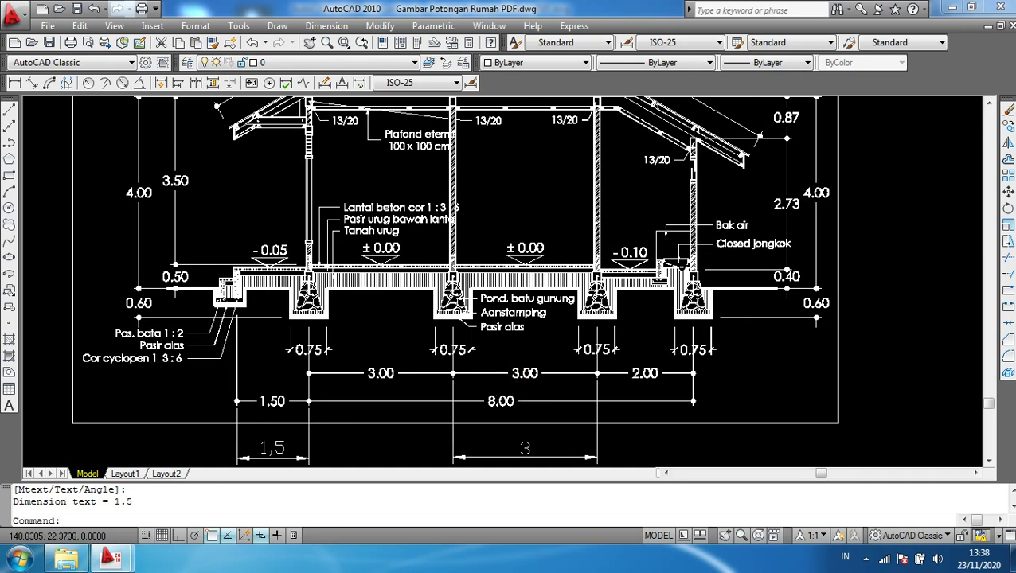
Add an aligned dimension over the roof's 2.20 height, reading 2,2, placed to its right
middle_click_drag(565, 351, 510, 399)
middle_click_drag(511, 334, 522, 423)
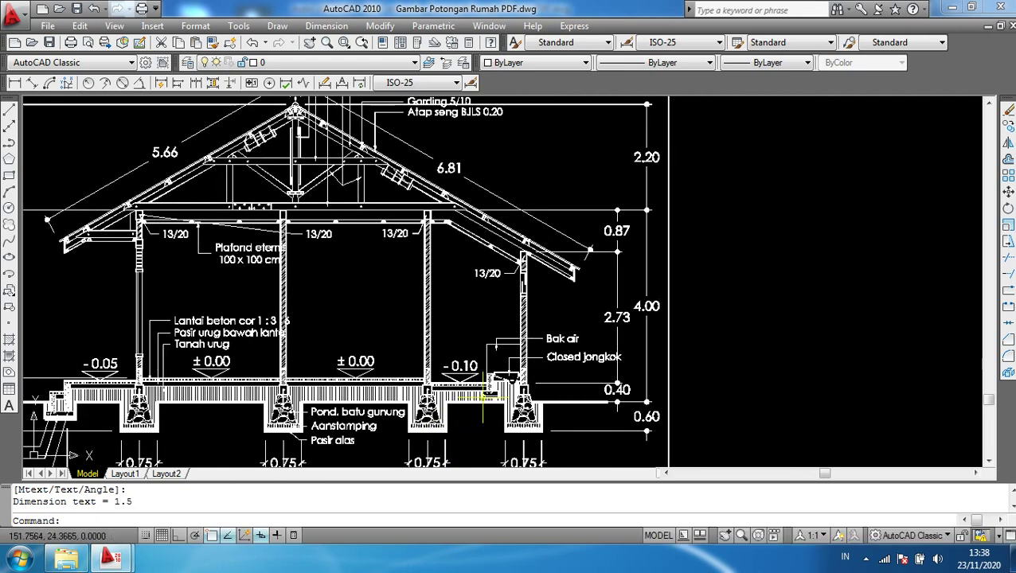
middle_click_drag(979, 178, 682, 284)
scroll(674, 237, "up", 3)
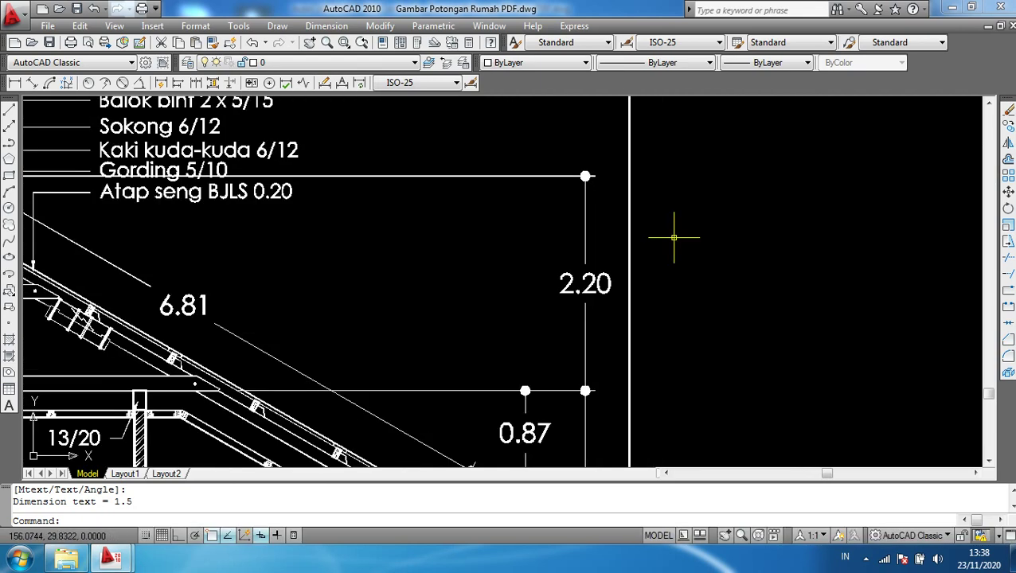
type("dal")
key("Return")
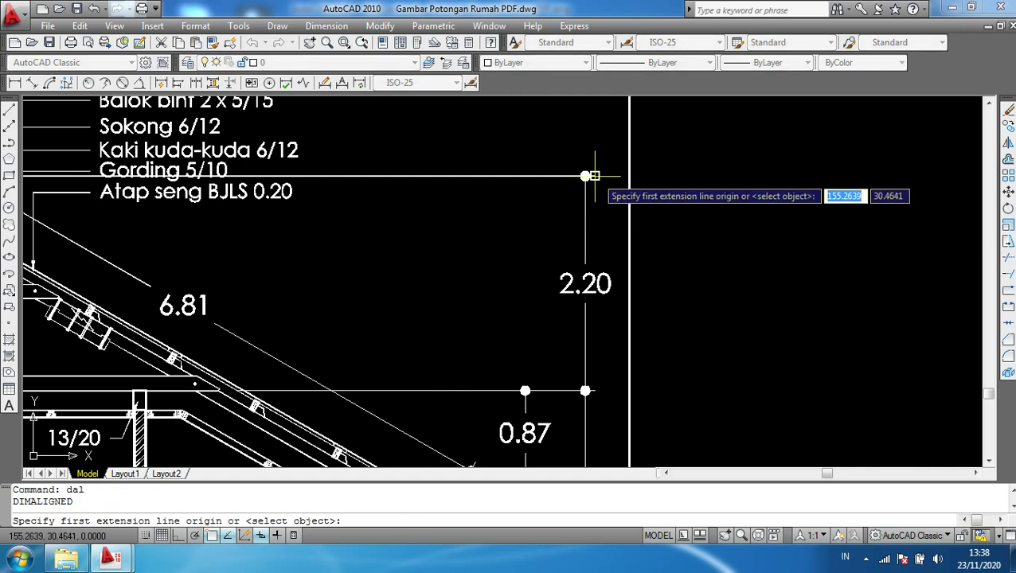
left_click(593, 175)
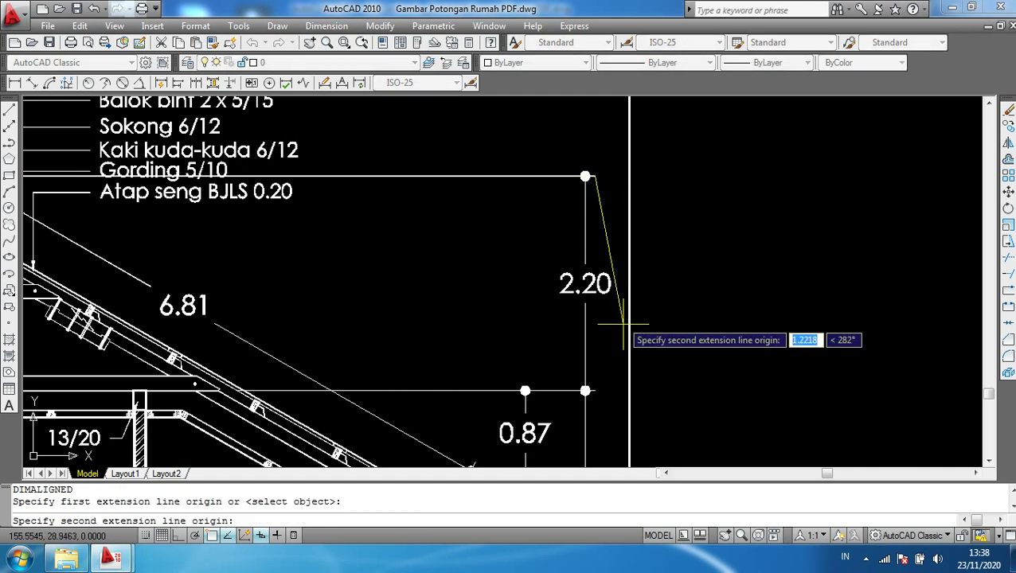
left_click(591, 391)
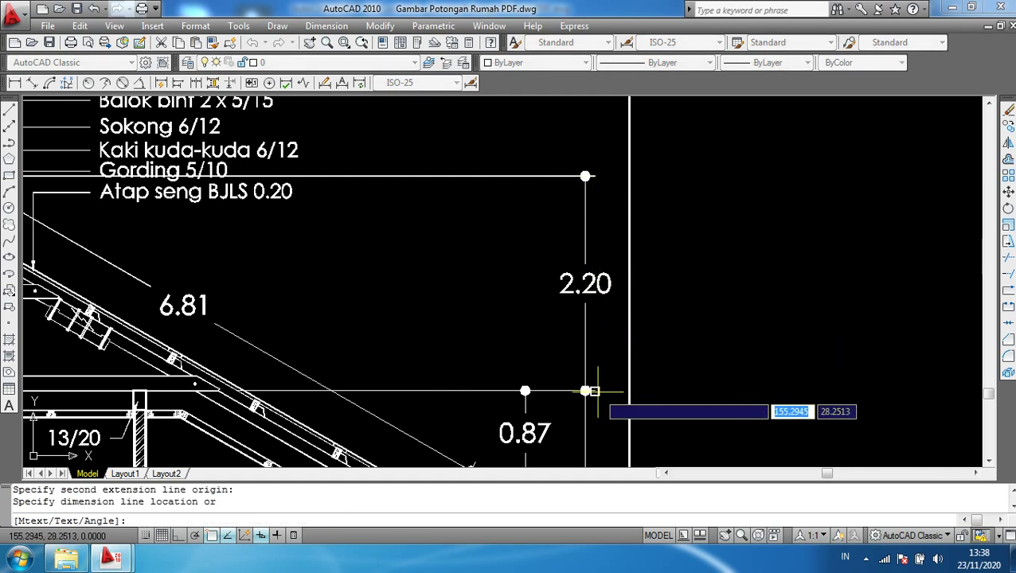
left_click(688, 391)
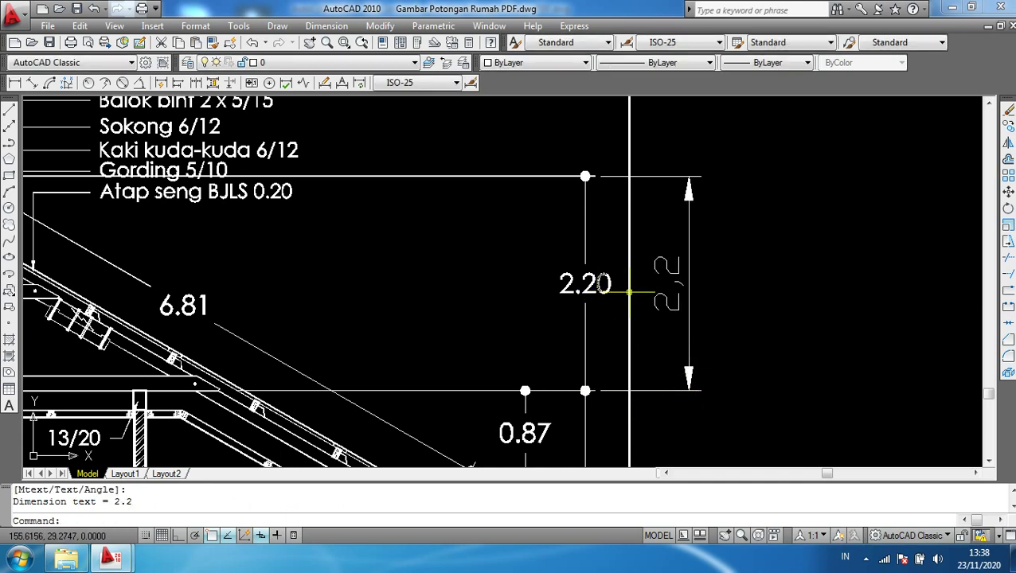
Pan to the 0.87, 2.73 and 4.00 dimensions along the right wall
scroll(671, 267, "down", 5)
scroll(741, 209, "down", 1)
scroll(729, 232, "up", 3)
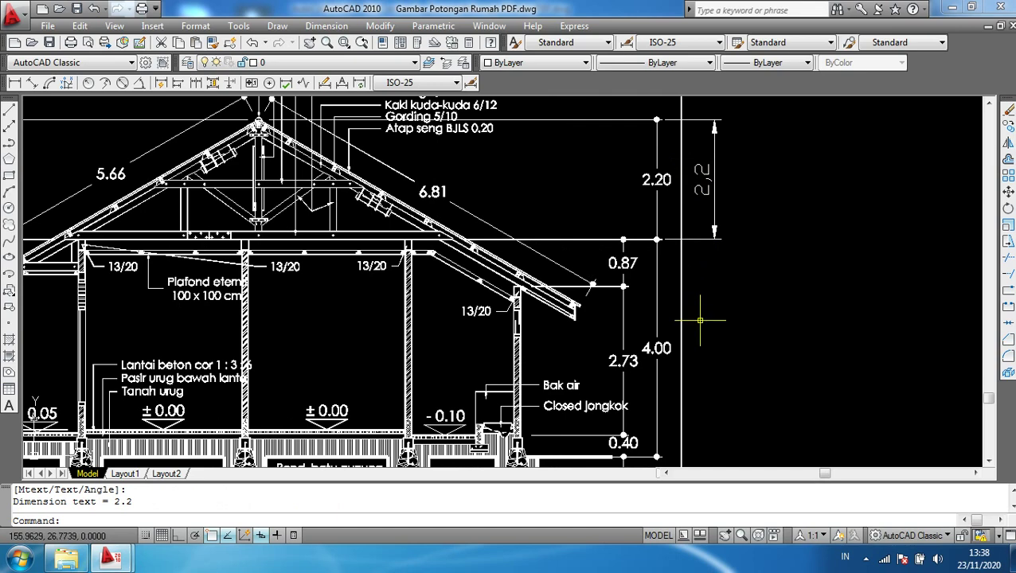
scroll(699, 321, "up", 2)
mouse_move(710, 324)
middle_mouse_down()
mouse_move(699, 265)
mouse_move(664, 415)
middle_mouse_up()
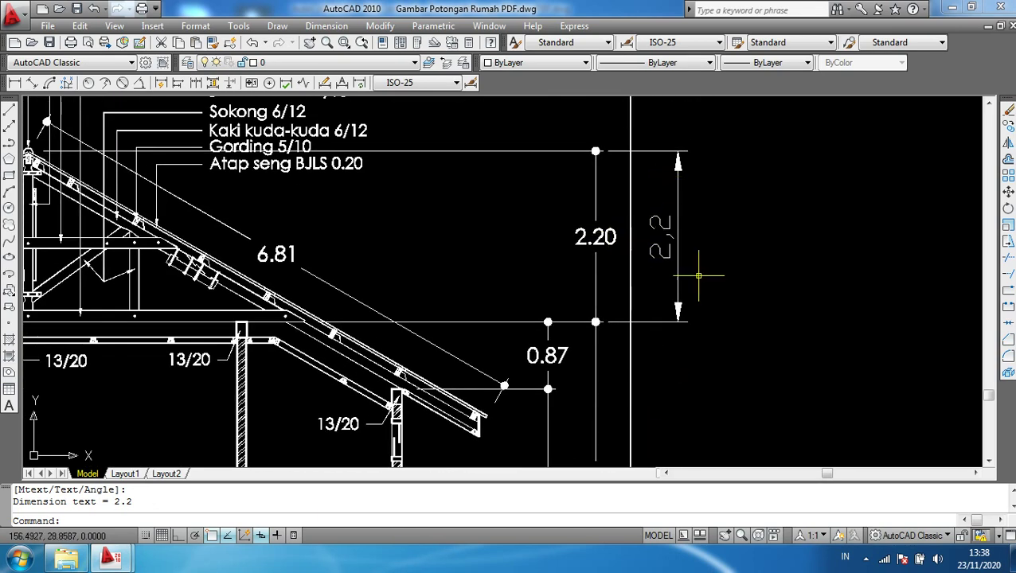
middle_click_drag(716, 352, 708, 271)
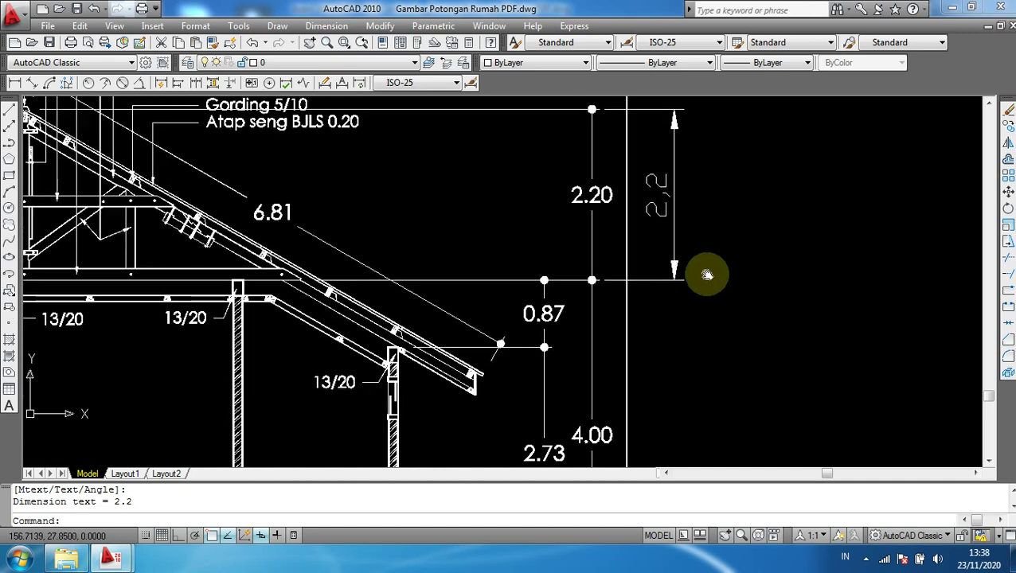
middle_click_drag(665, 390, 660, 265)
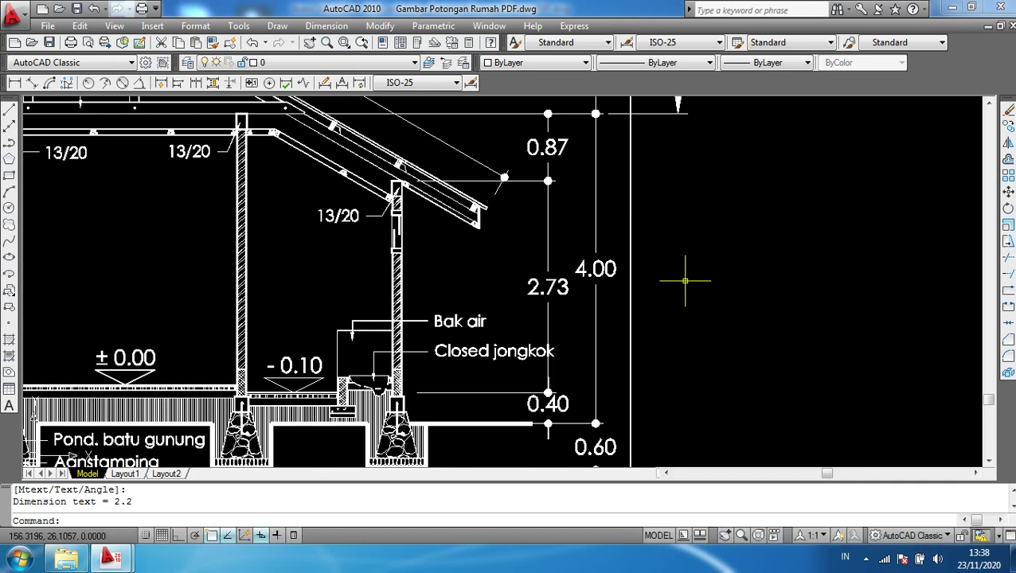
Add an aligned 2.73 dimension from the eave to the 0.40 floor line, right of 4.00
type("dal")
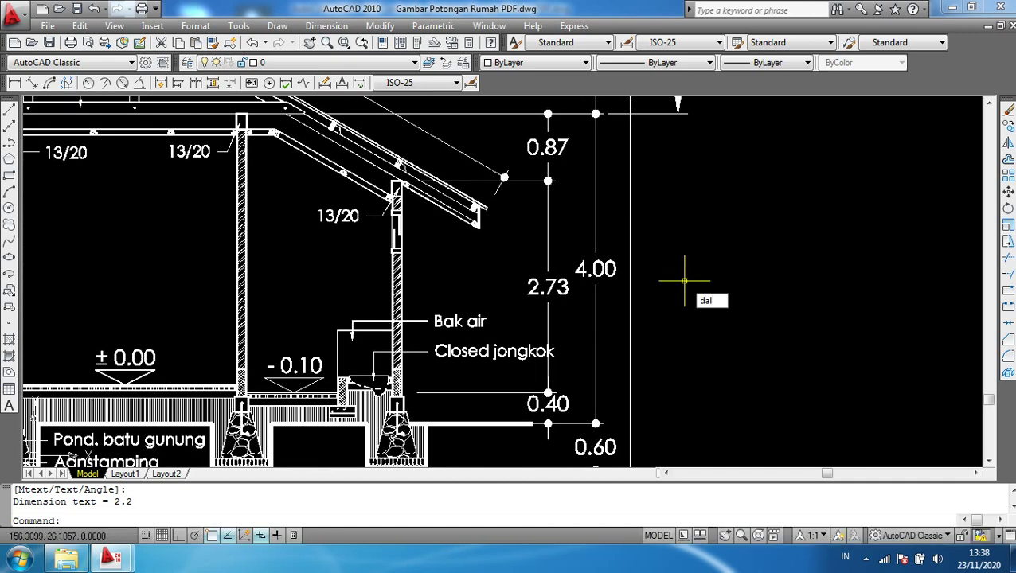
key("Return")
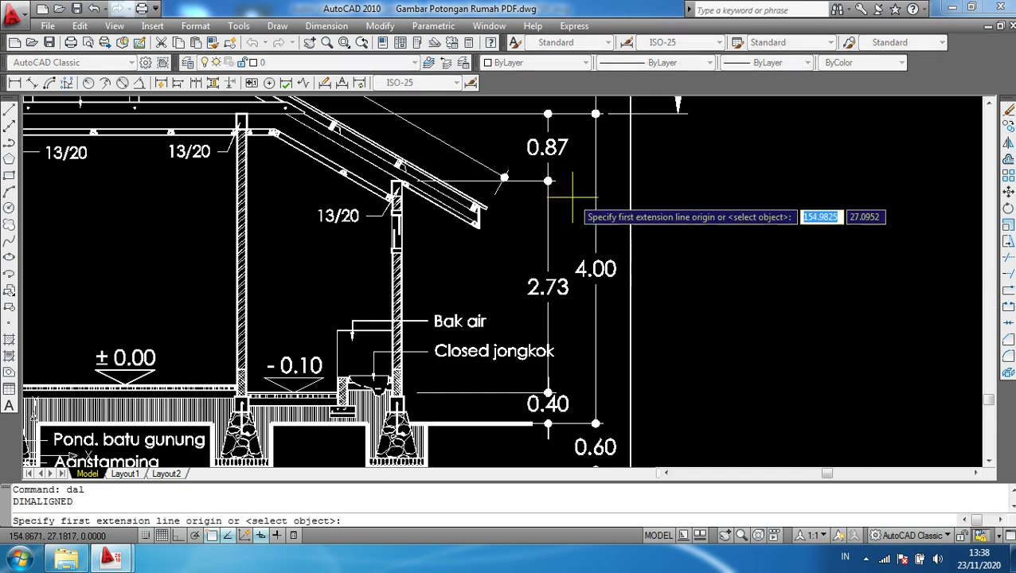
left_click(554, 182)
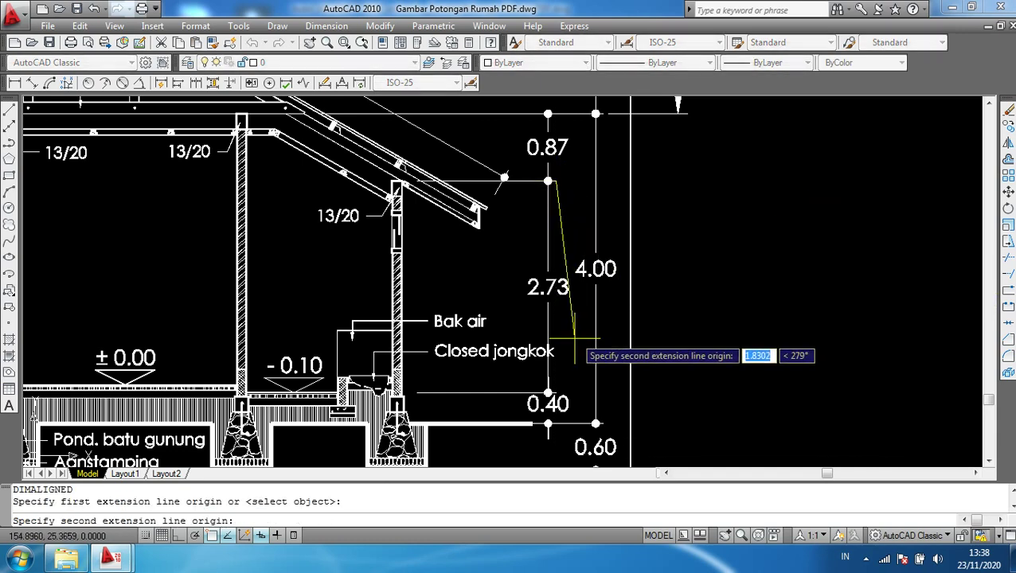
scroll(553, 390, "up", 3)
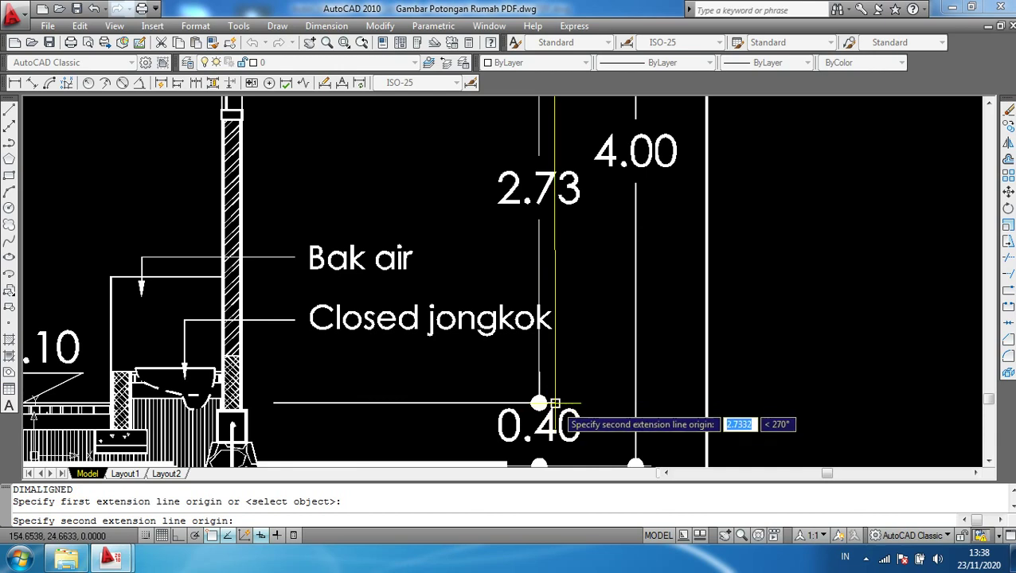
left_click(554, 404)
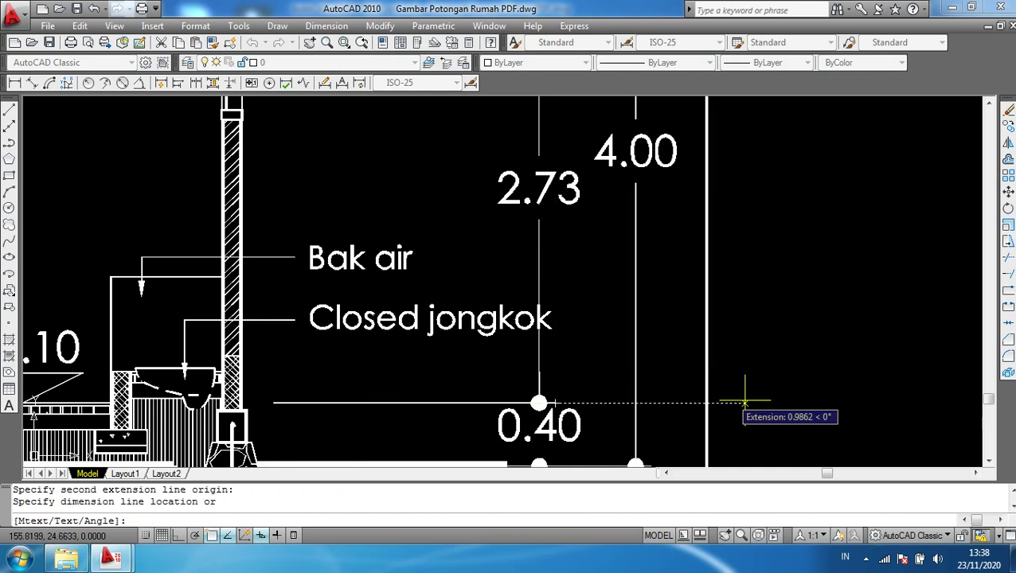
left_click(781, 404)
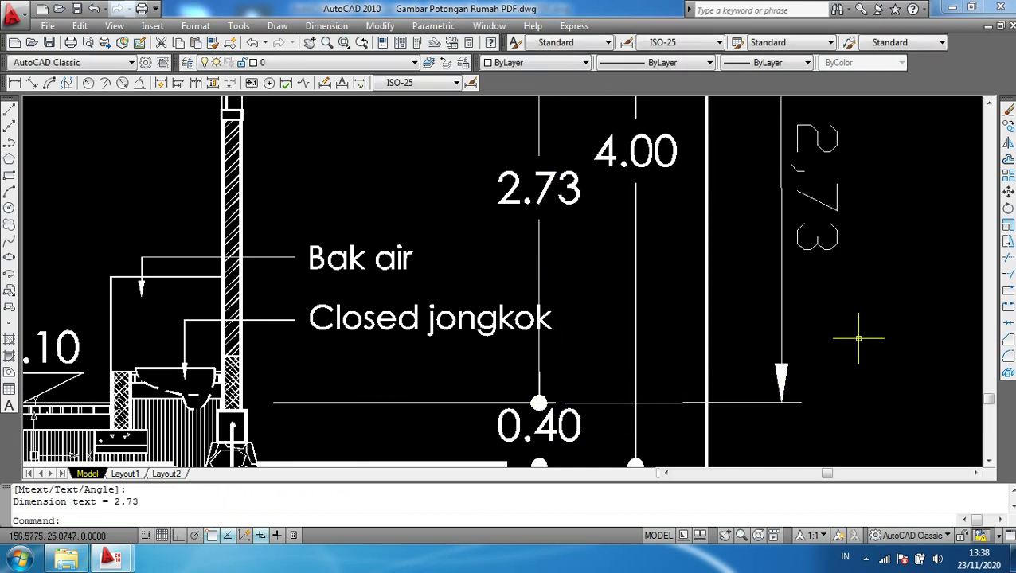
Zoom out and pan to review the roof, wall and foundation dimensions
scroll(858, 338, "up", 3)
middle_click_drag(812, 414, 820, 426)
scroll(820, 426, "down", 4)
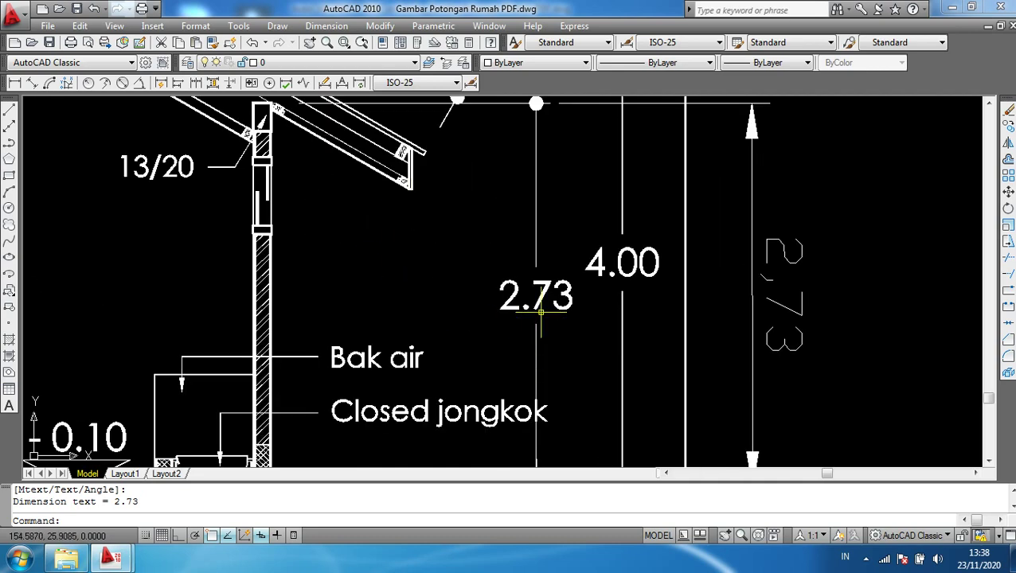
scroll(844, 276, "up", 3)
scroll(852, 281, "up", 2)
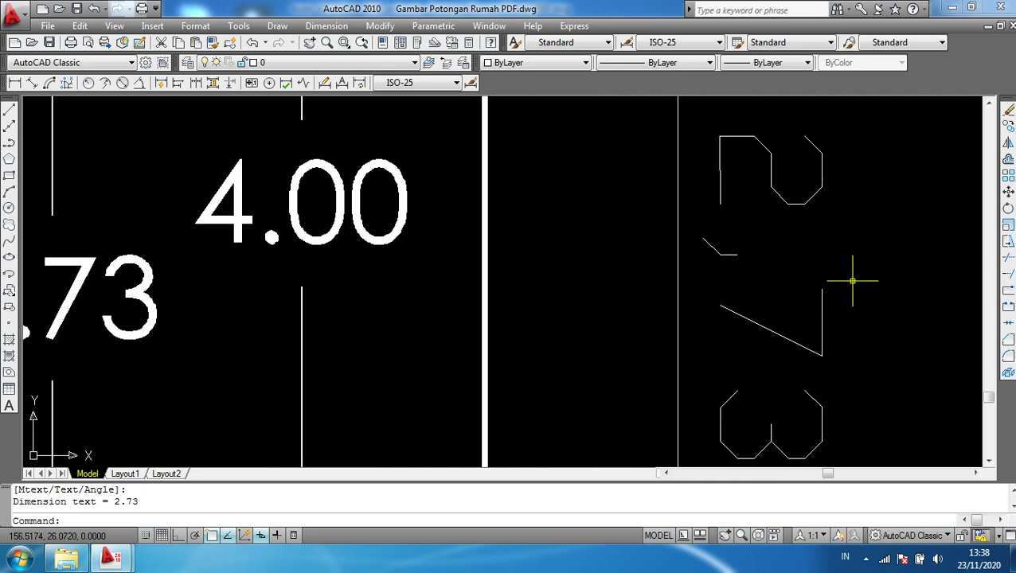
middle_click_drag(852, 280, 839, 239)
scroll(835, 238, "down", 2)
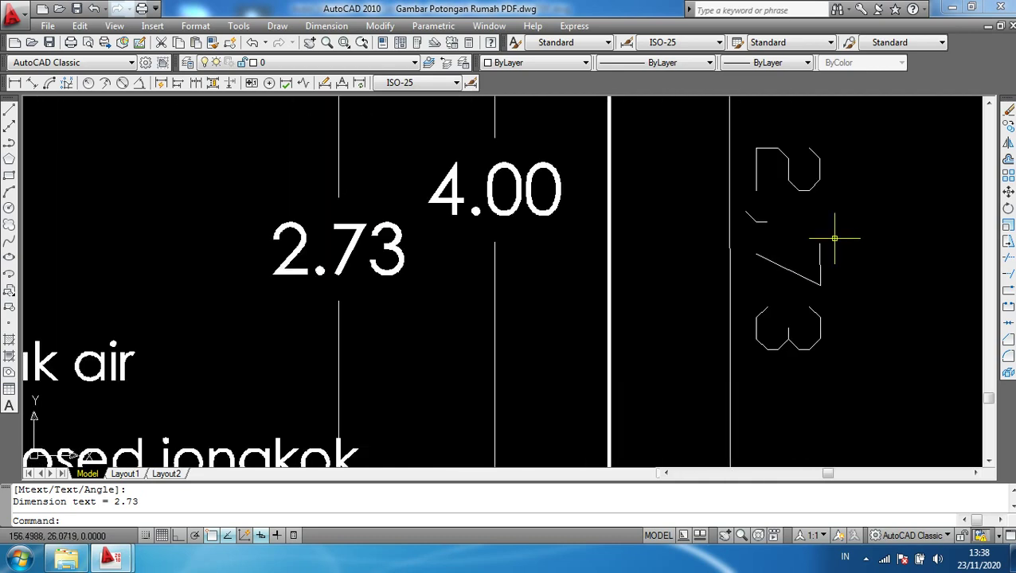
scroll(834, 238, "down", 2)
scroll(832, 240, "down", 1)
scroll(830, 241, "down", 1)
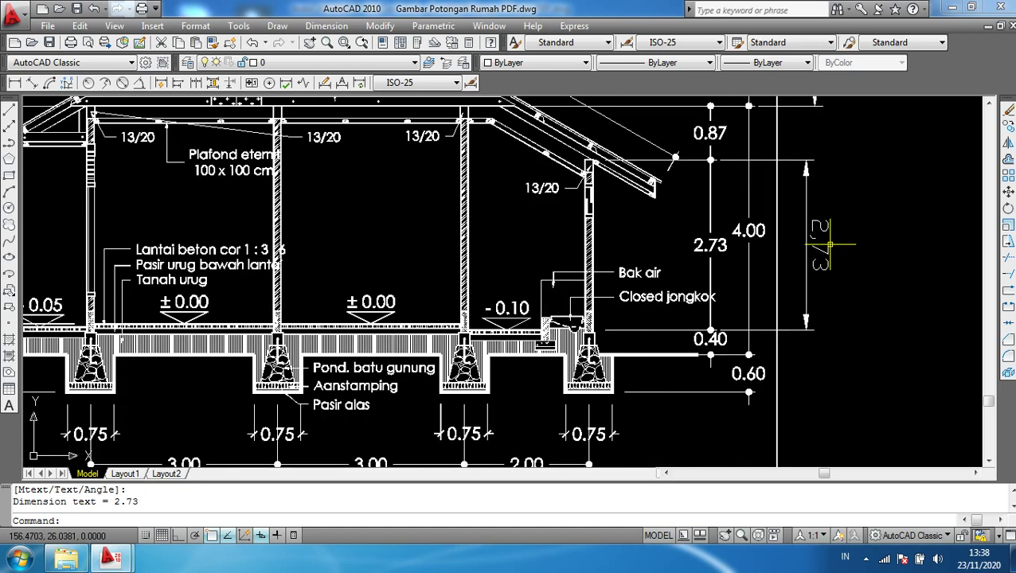
scroll(827, 243, "down", 2)
middle_click_drag(481, 422, 456, 364)
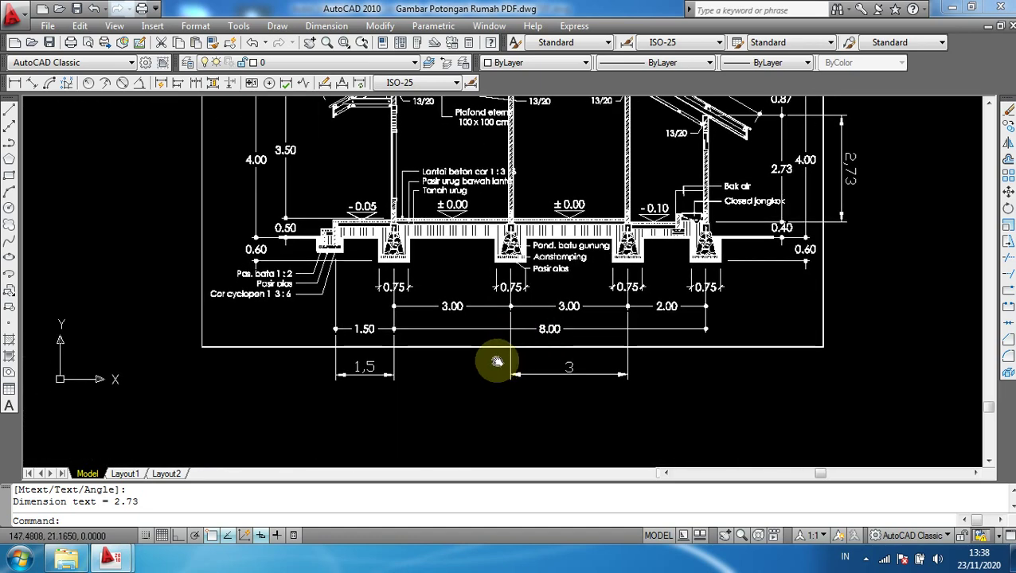
scroll(292, 376, "up", 3)
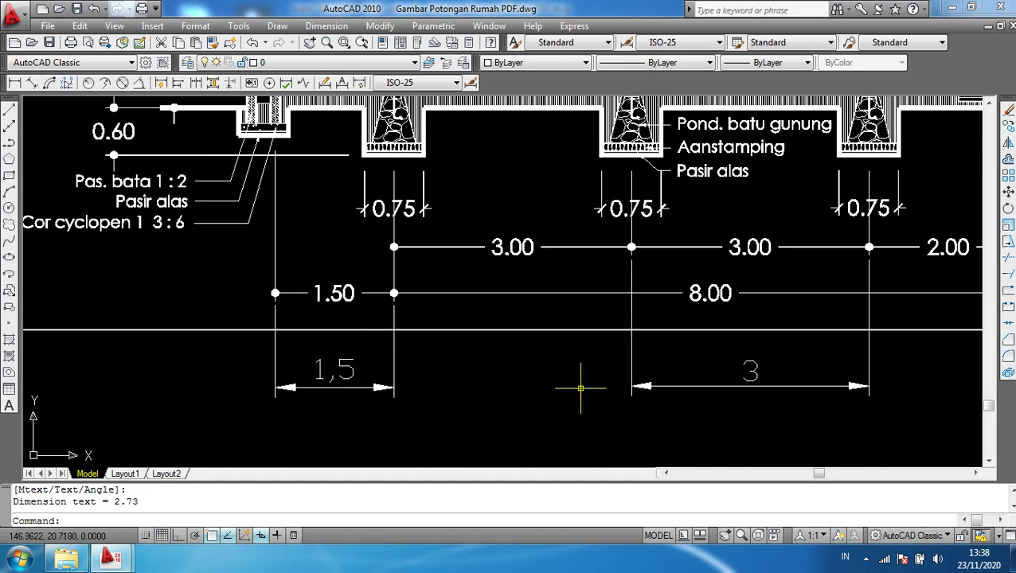
scroll(579, 387, "down", 1)
scroll(565, 387, "down", 3)
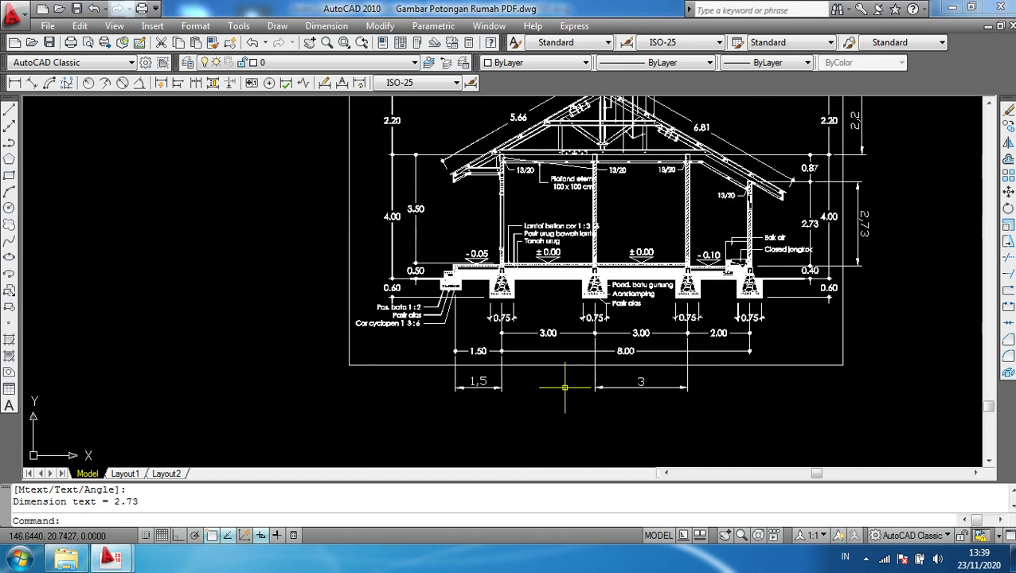
type("d")
Open ISO-25 for modification and review its Lines, Symbols and Arrows, and Text settings
key("Return")
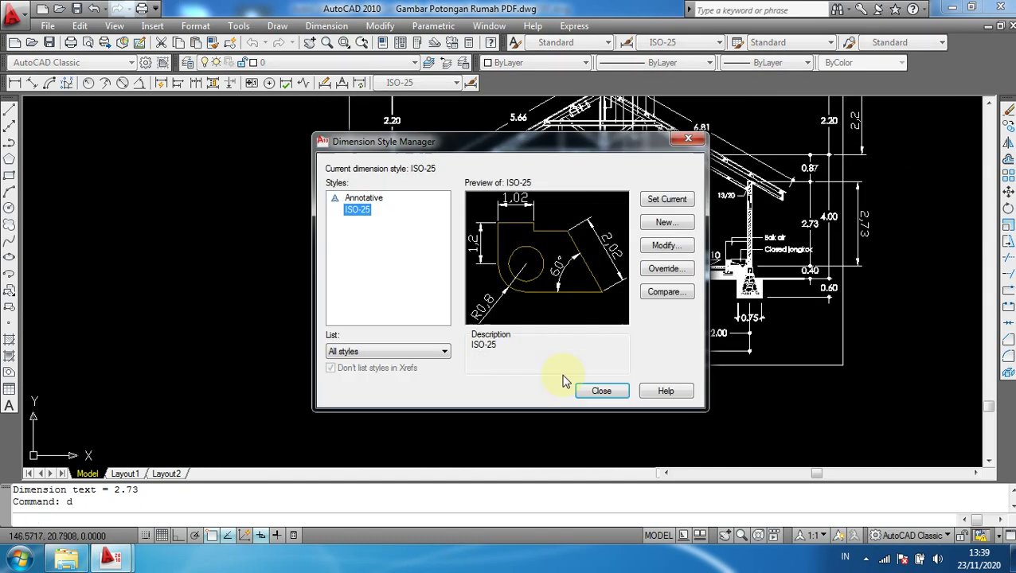
left_click(665, 247)
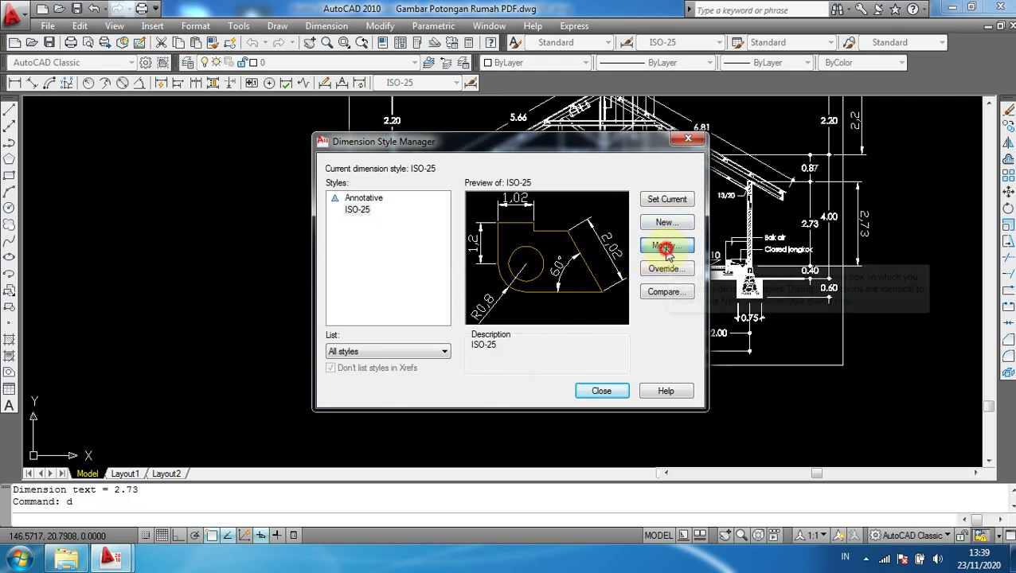
left_click(518, 125)
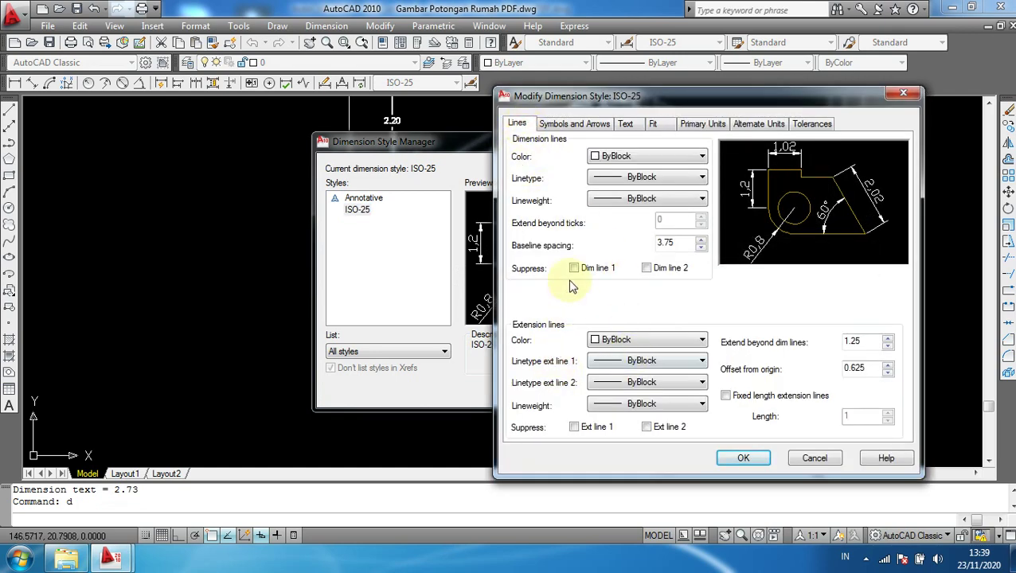
left_click(565, 124)
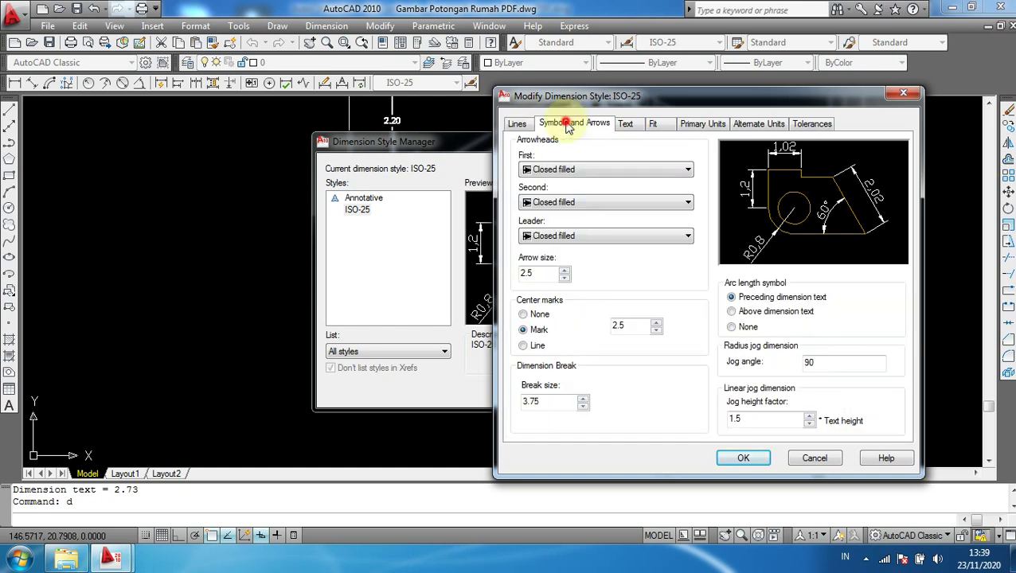
left_click(626, 127)
Inspect the Standard text style's font list, keeping txt.shx unchanged
left_click(629, 162)
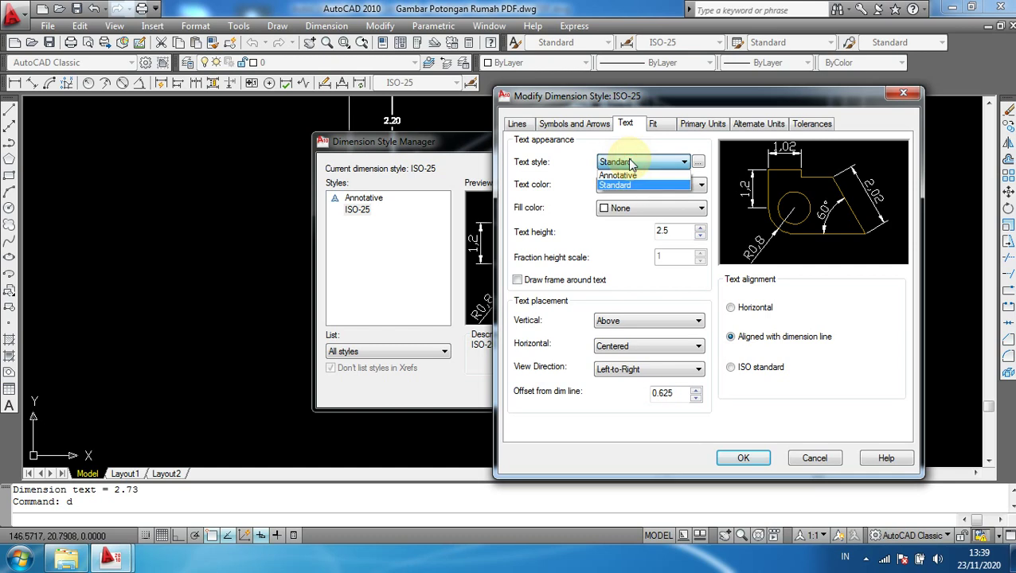
left_click(629, 161)
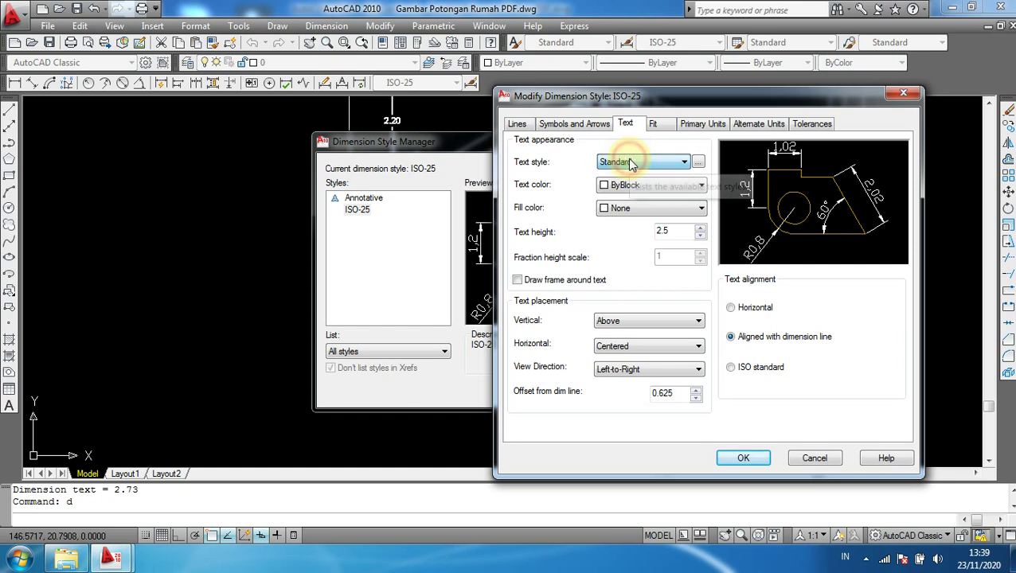
left_click(697, 164)
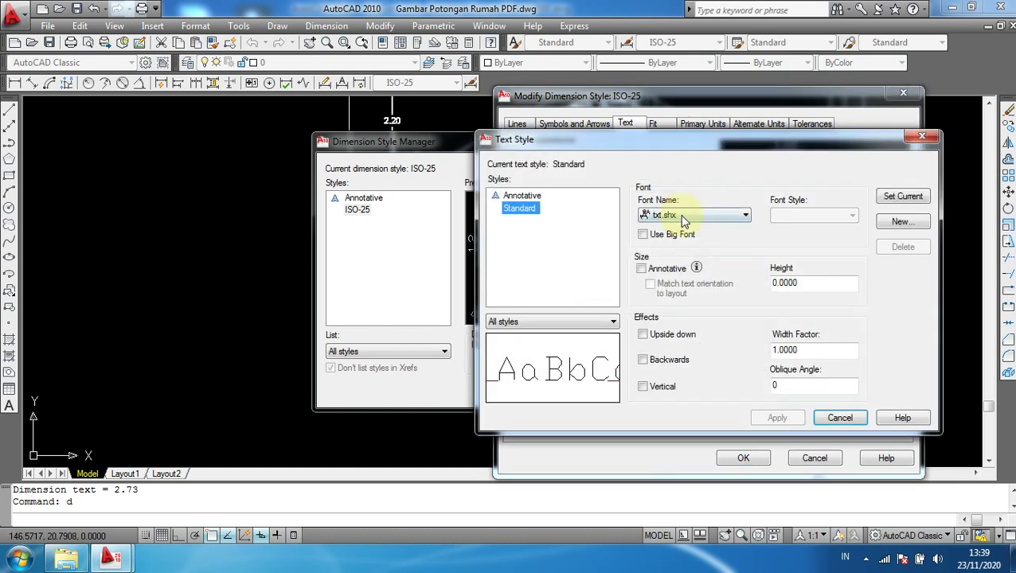
left_click(682, 220)
left_click(784, 231)
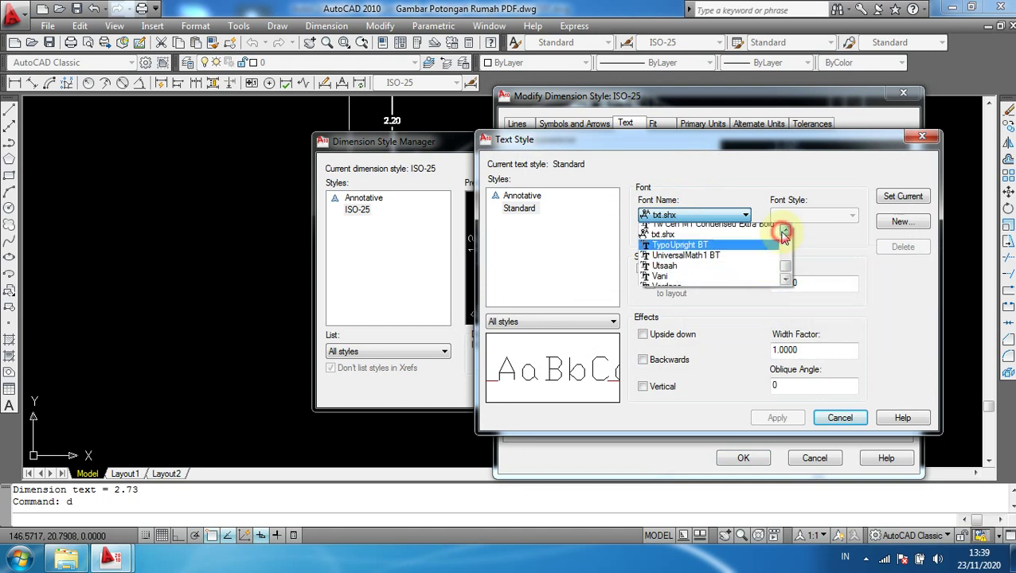
left_click(923, 140)
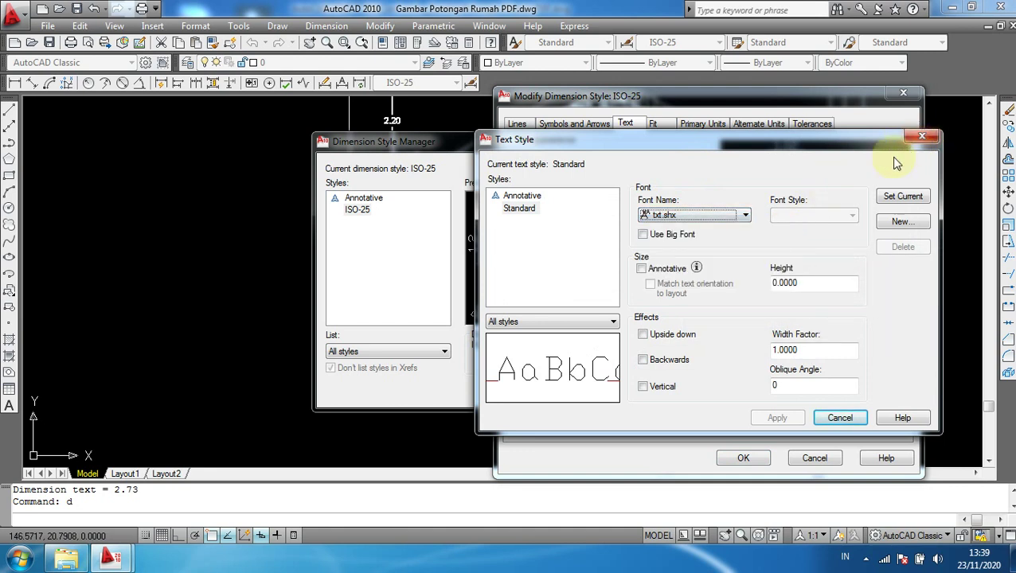
left_click(924, 138)
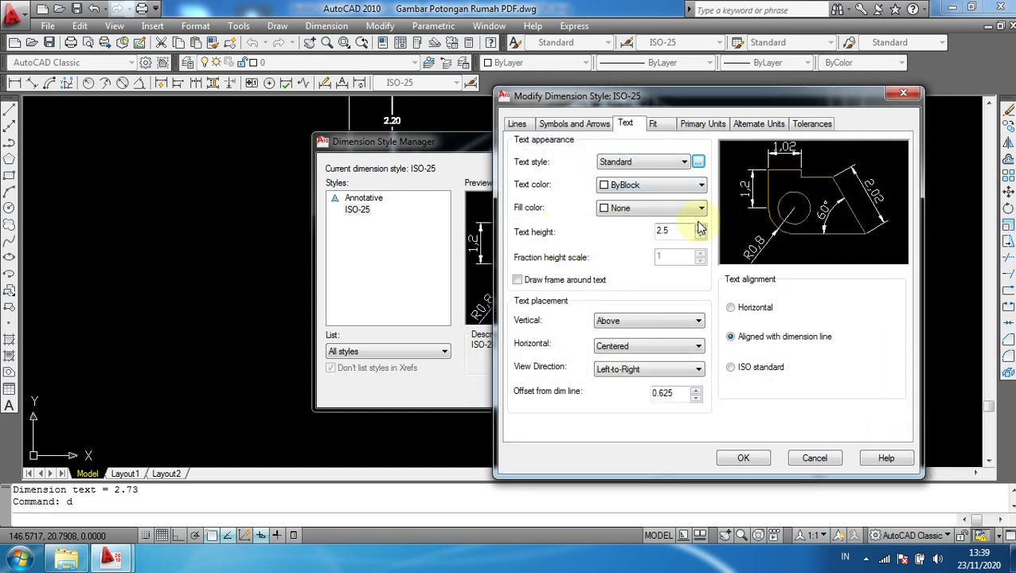
Review the Fit and Primary Units settings, keep 0.00 precision, and close all dialogs unchanged
left_click(652, 124)
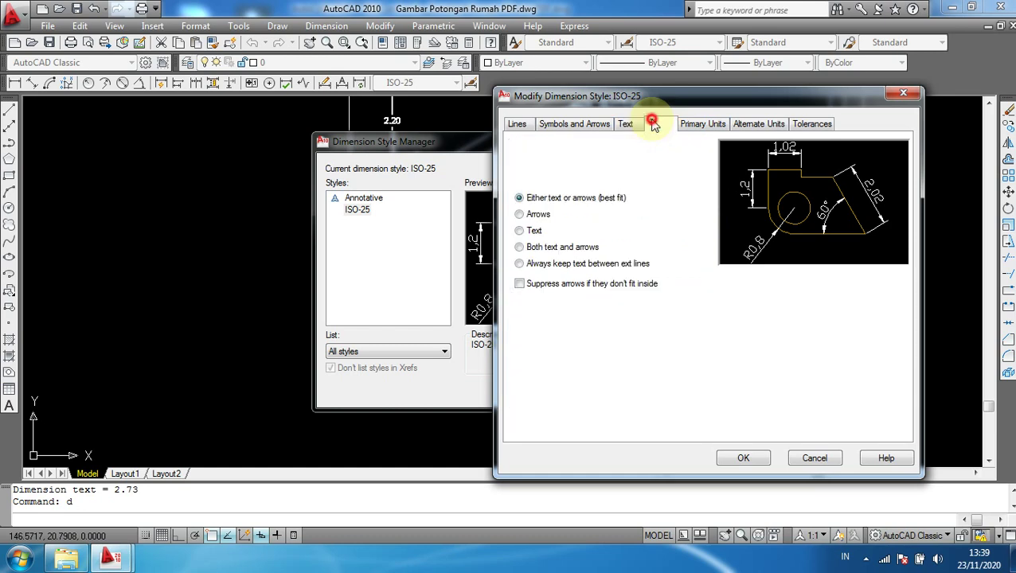
left_click(705, 124)
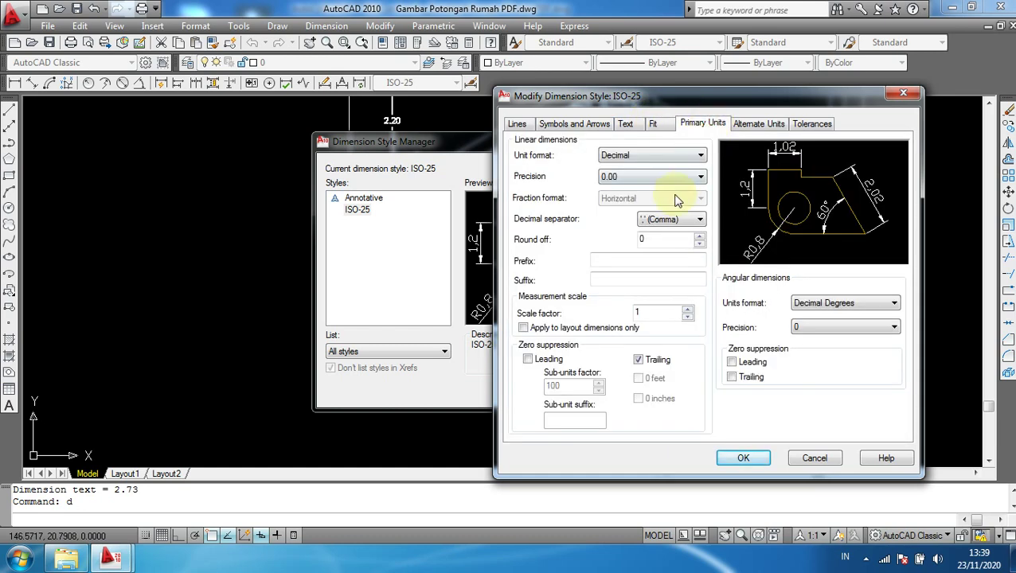
left_click(629, 178)
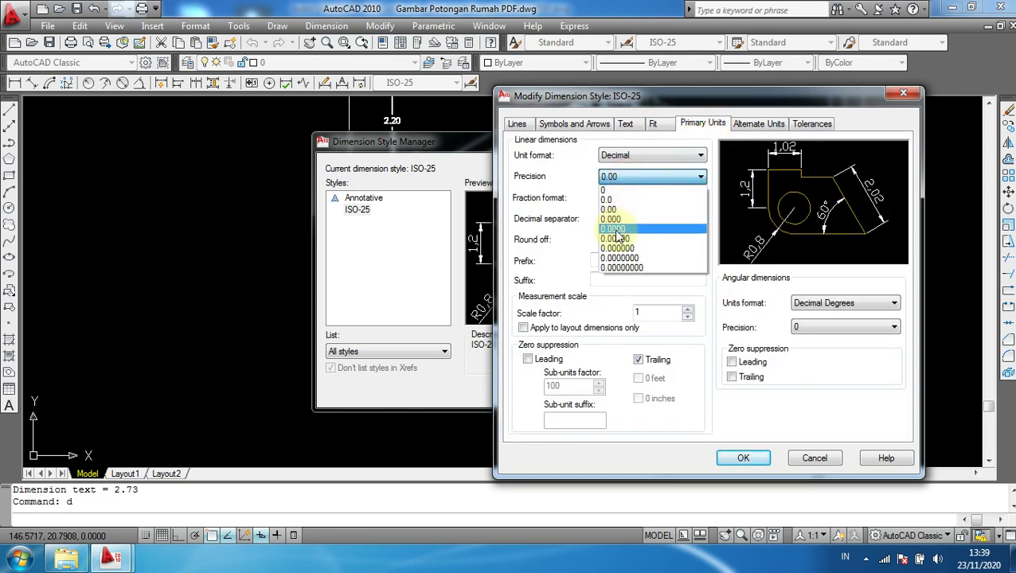
left_click(745, 129)
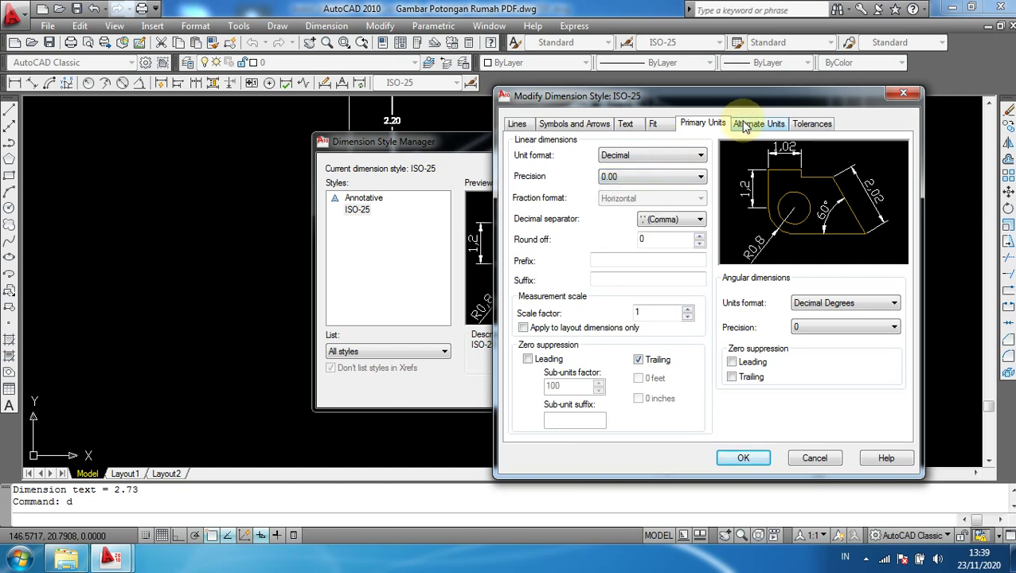
left_click(593, 122)
left_click(517, 124)
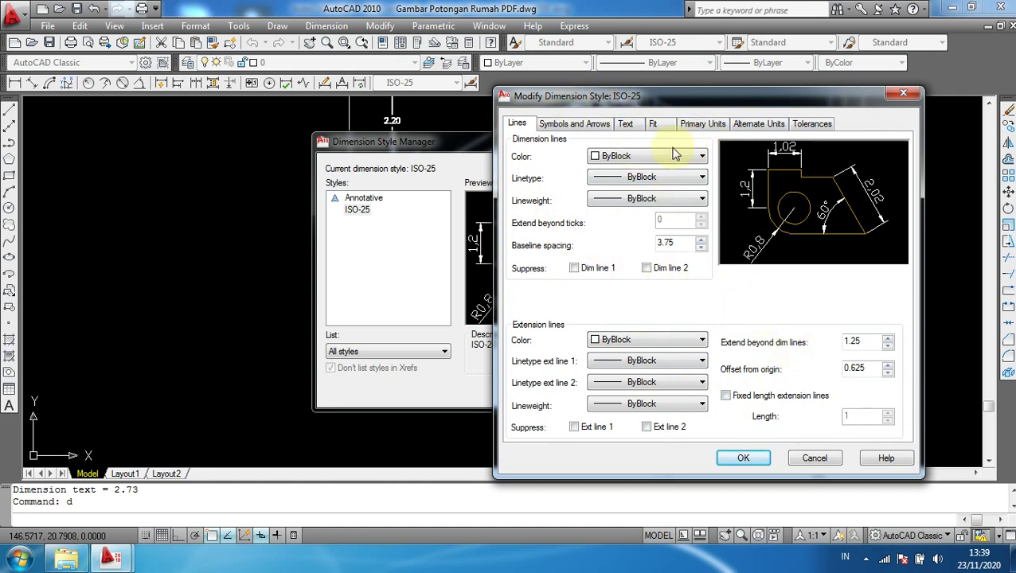
left_click(901, 95)
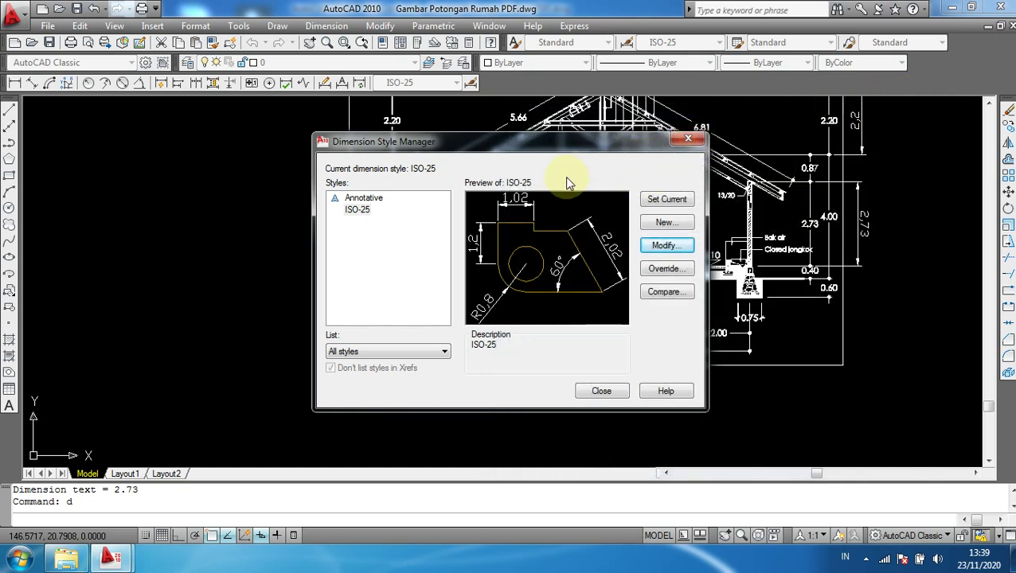
left_click(690, 141)
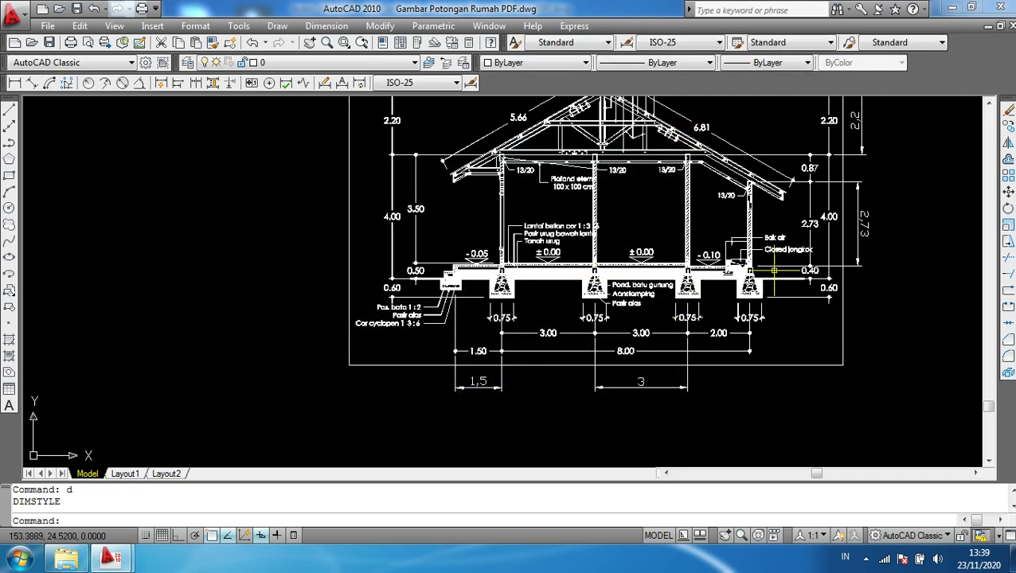
Inspect the AnyConv drawing's section, then return to Gambar Potongan Rumah PDF.dwg
middle_click_drag(787, 246, 775, 323)
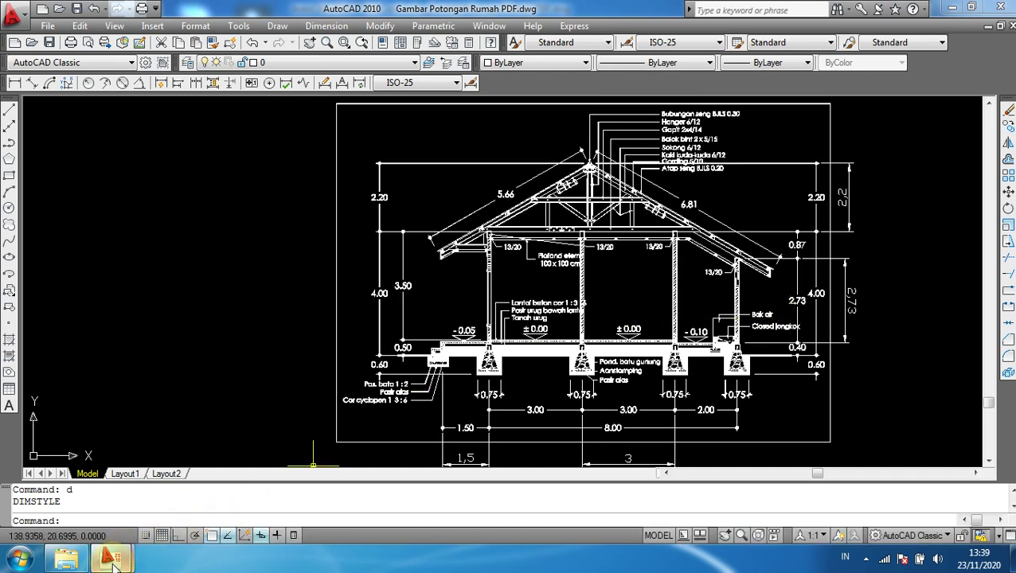
mouse_move(110, 559)
left_click(91, 494)
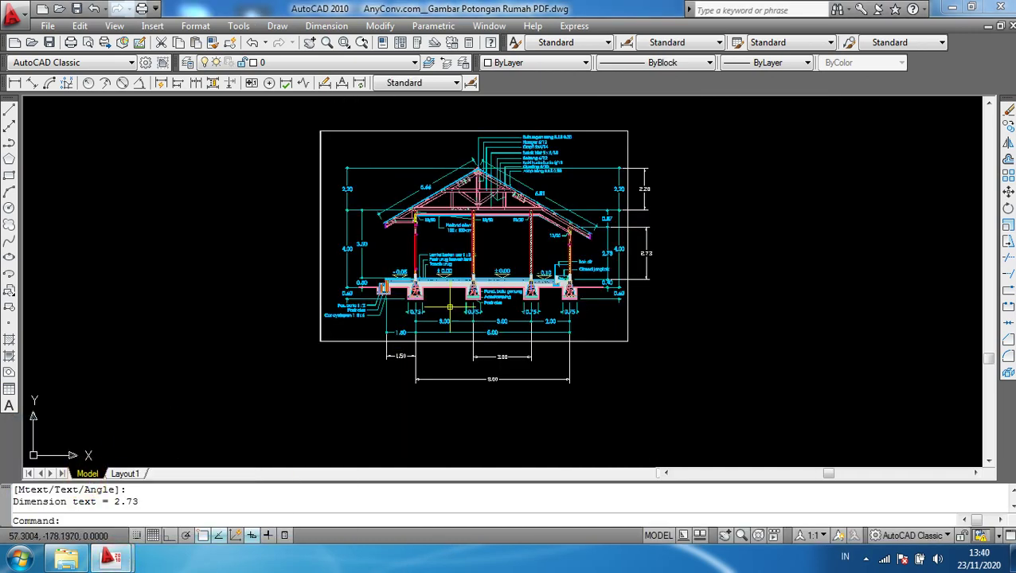
scroll(688, 160, "up", 3)
middle_click_drag(659, 188, 737, 152)
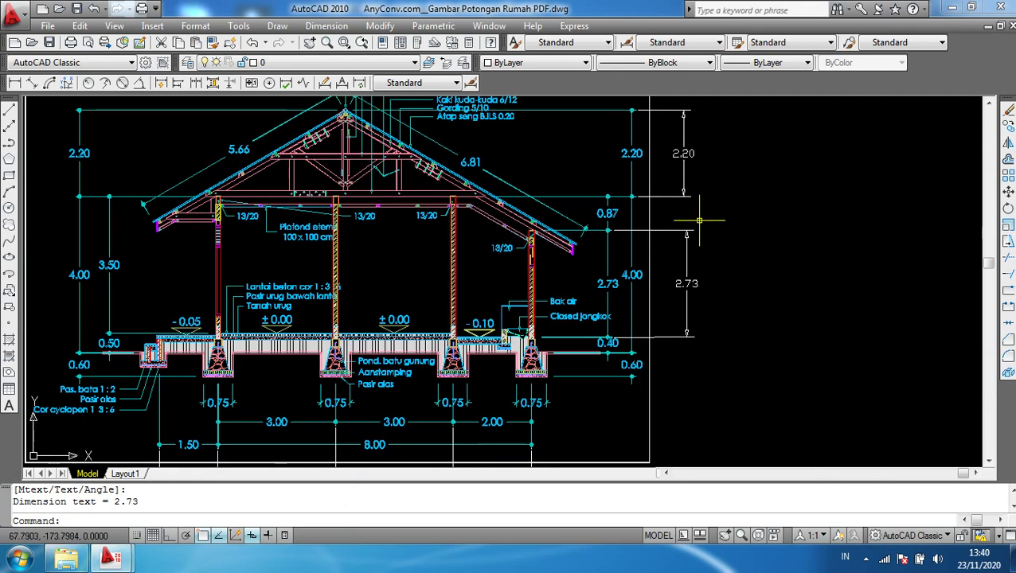
scroll(707, 219, "down", 2)
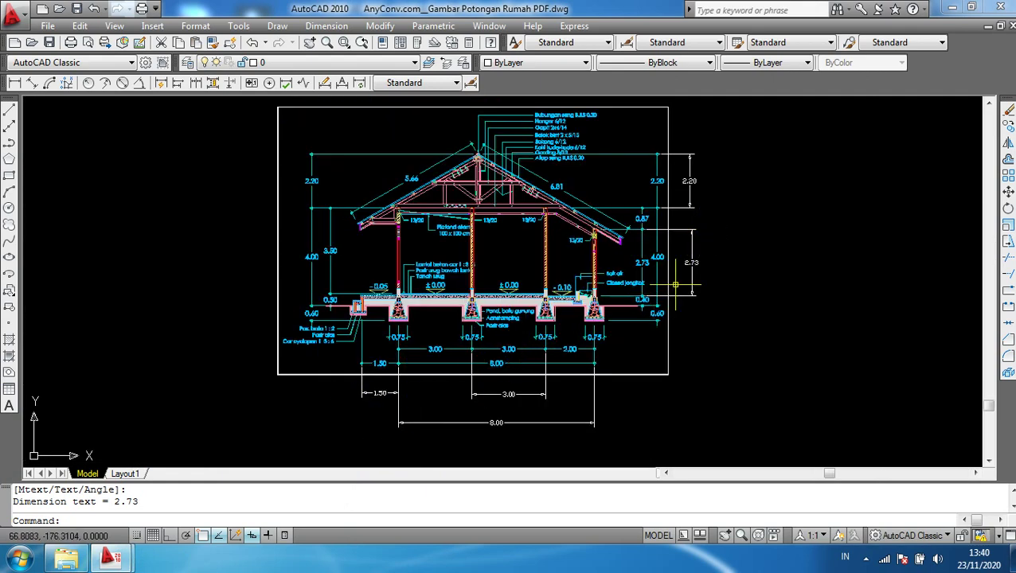
middle_click_drag(675, 284, 683, 291)
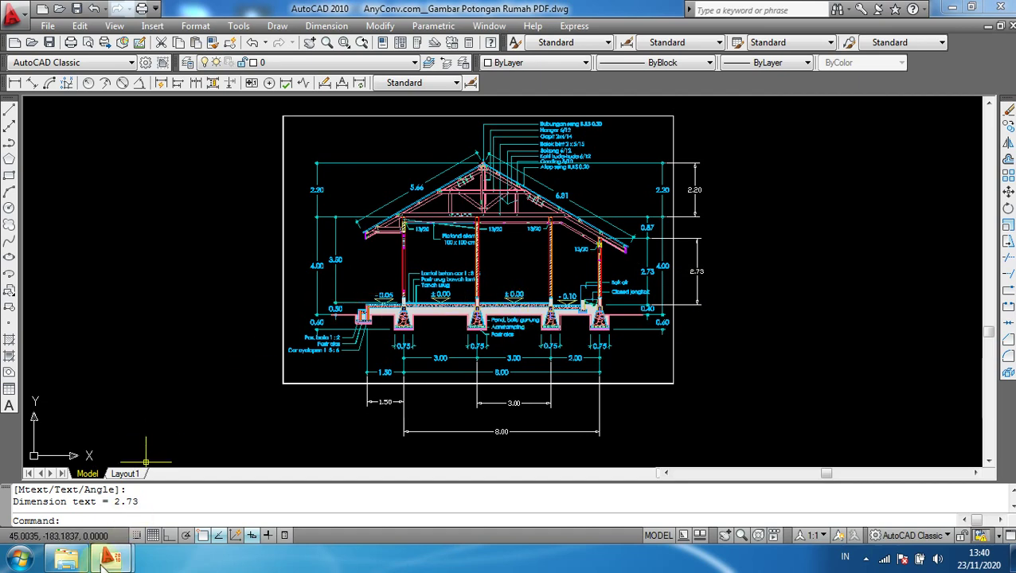
left_click(246, 497)
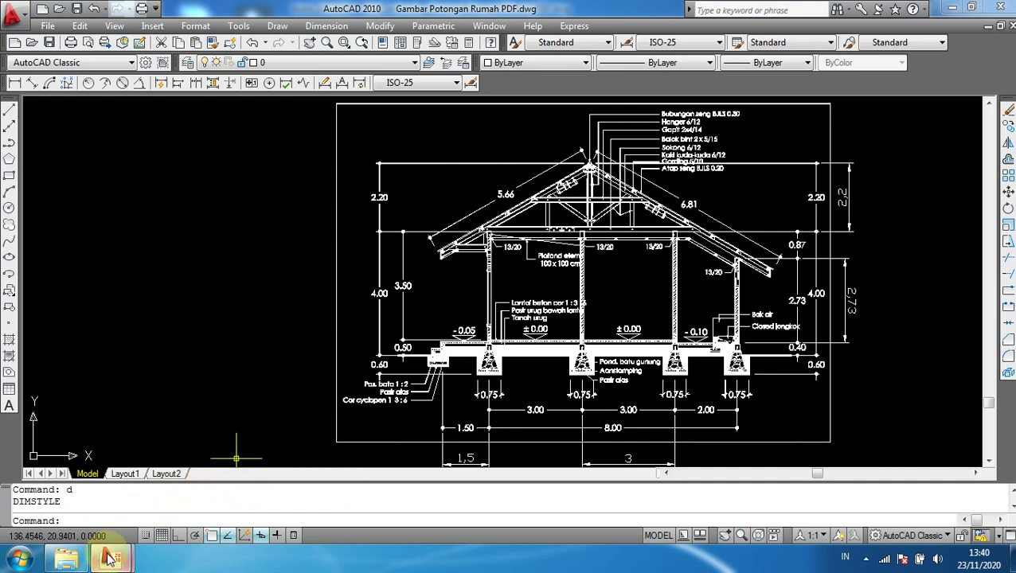
mouse_move(110, 558)
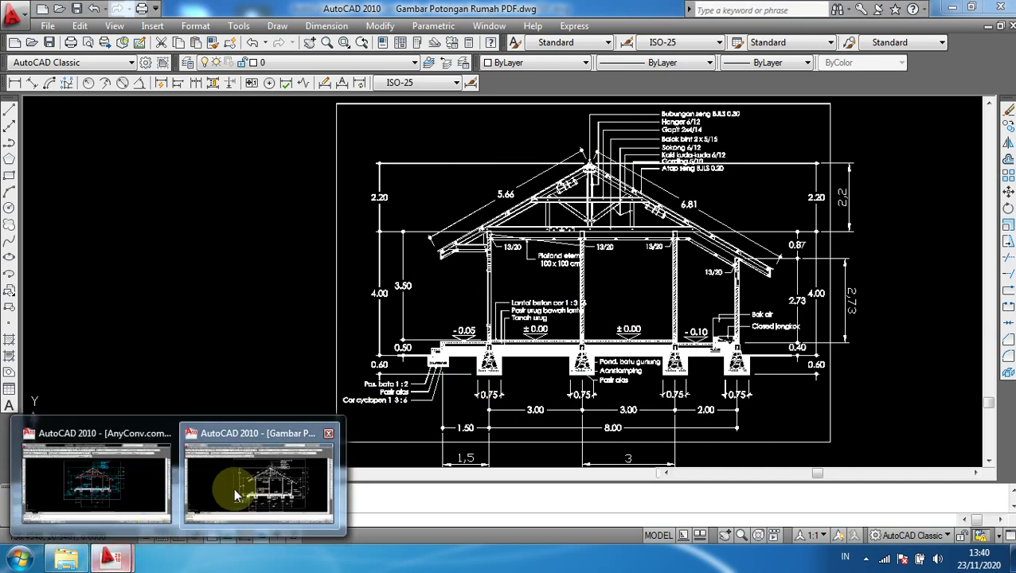
Switch to the AnyConv drawing and zoom in on its roof truss labels
left_click(126, 468)
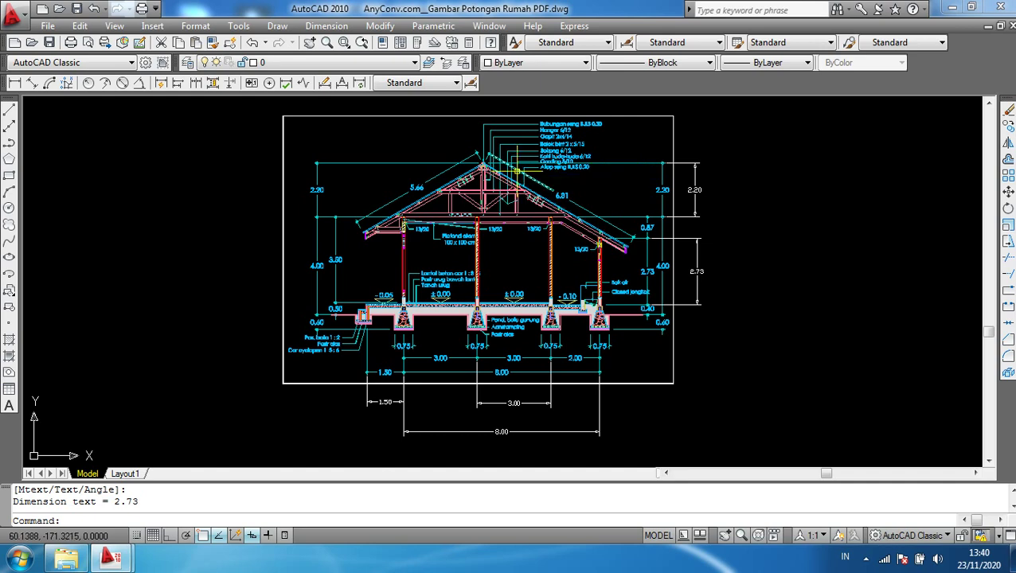
scroll(452, 229, "up", 5)
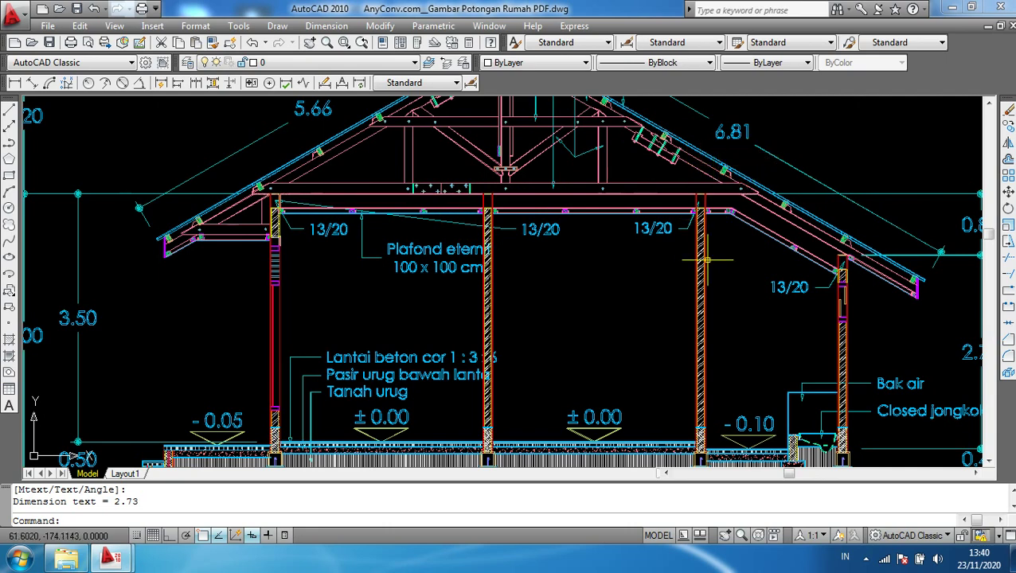
scroll(706, 258, "down", 5)
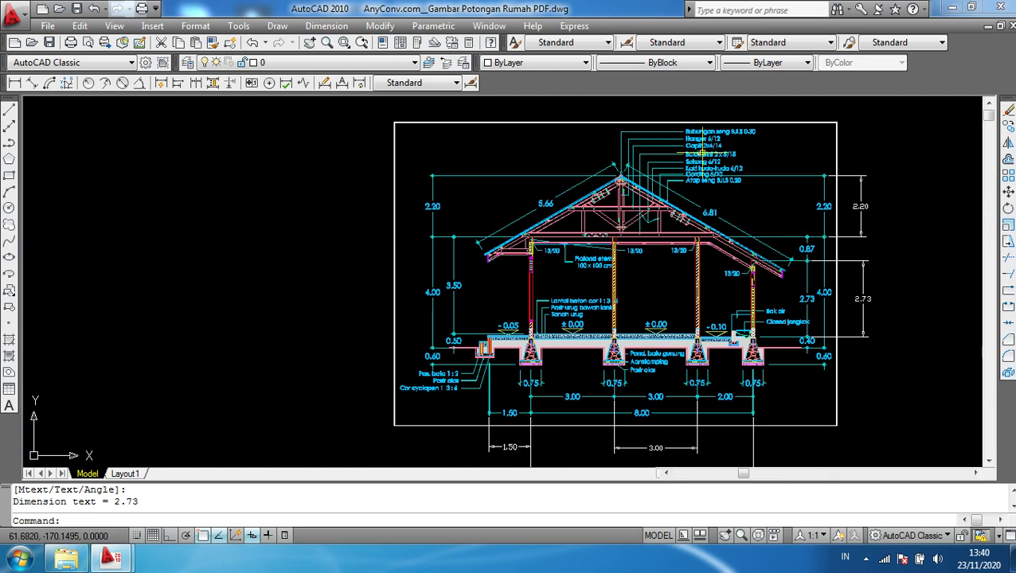
scroll(726, 126, "up", 5)
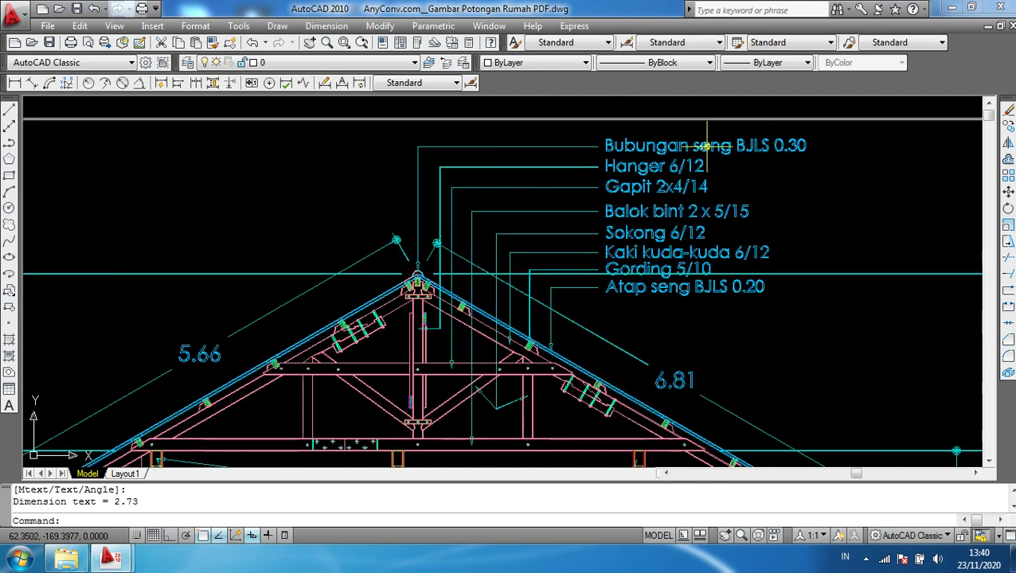
scroll(708, 132, "up", 4)
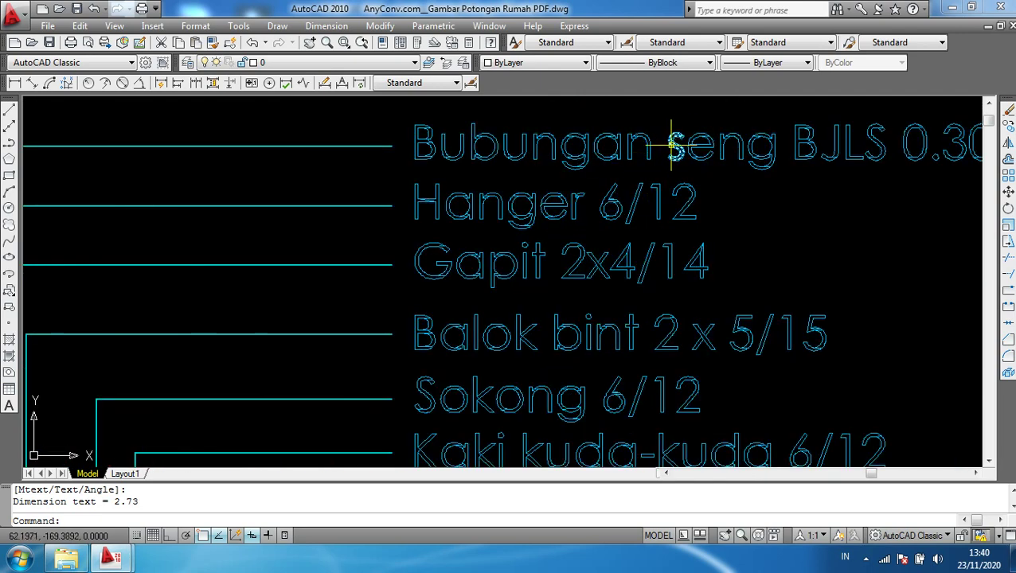
scroll(672, 146, "down", 2)
scroll(601, 131, "down", 3)
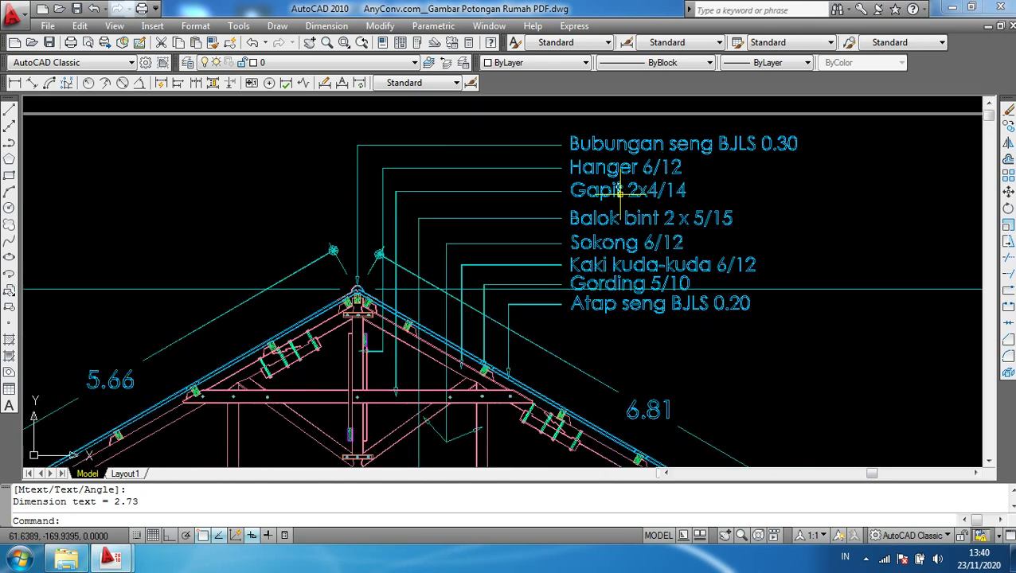
scroll(621, 192, "down", 2)
middle_click_drag(533, 231, 593, 187)
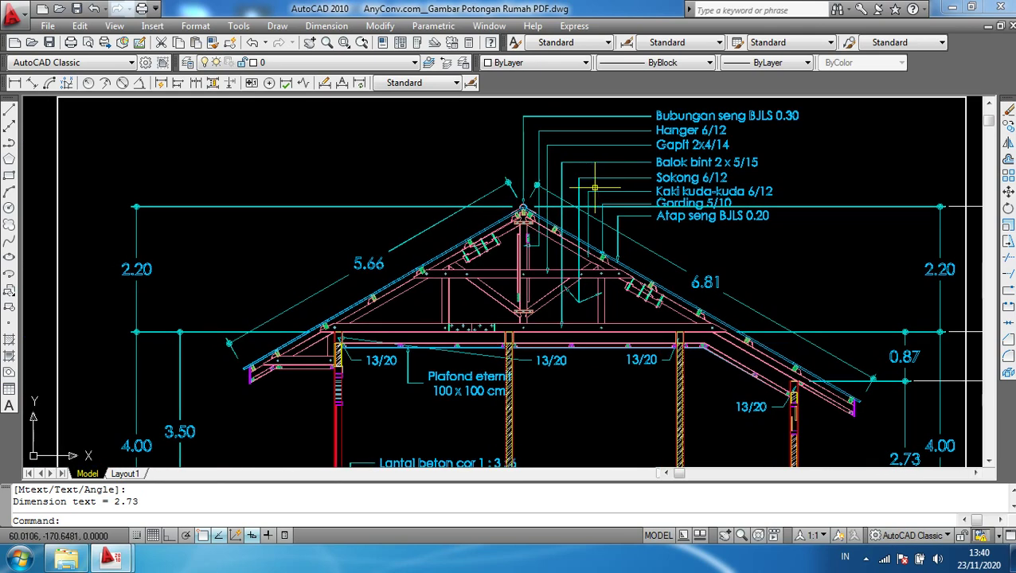
Check the AnyConv drawing's layers in the Layer Control list
scroll(493, 167, "down", 2)
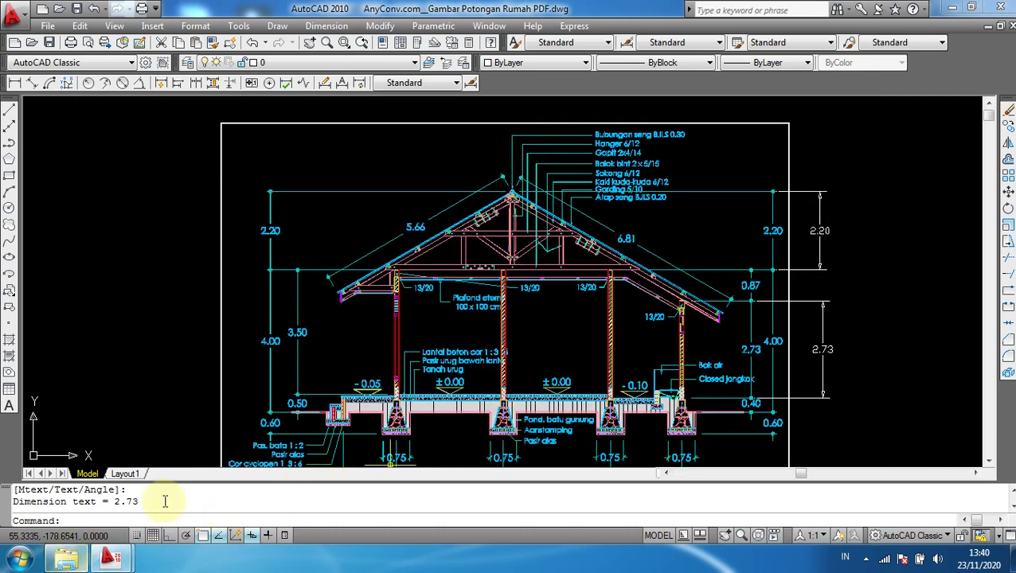
left_click(333, 63)
left_click(333, 62)
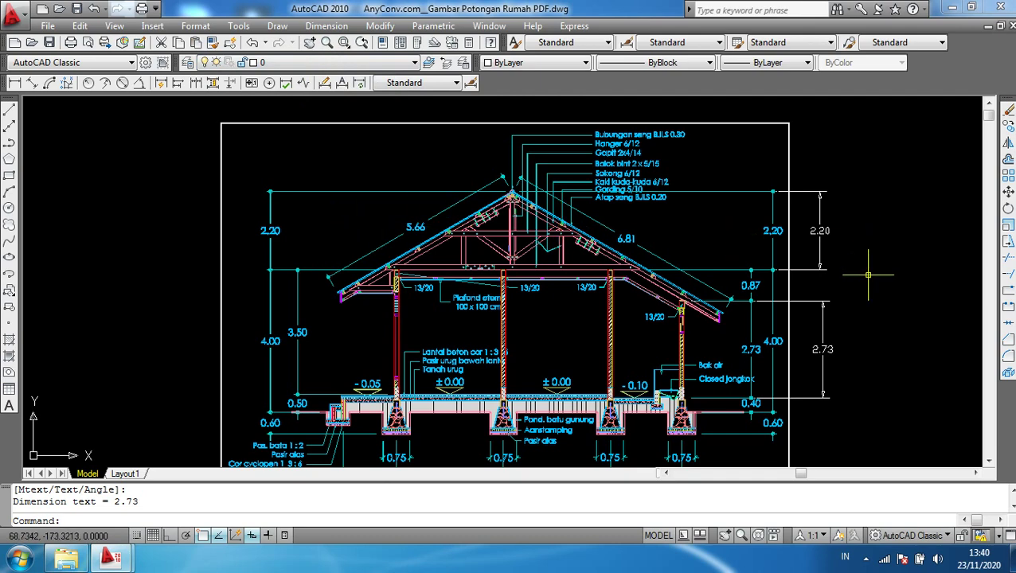
middle_click_drag(874, 256, 872, 220)
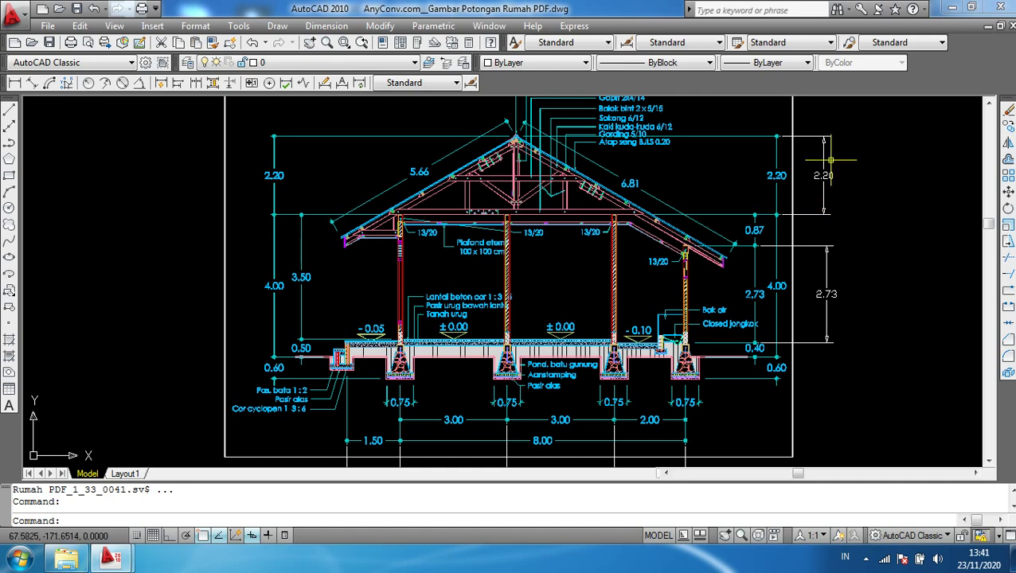
scroll(843, 193, "down", 2)
middle_click_drag(860, 147, 760, 174)
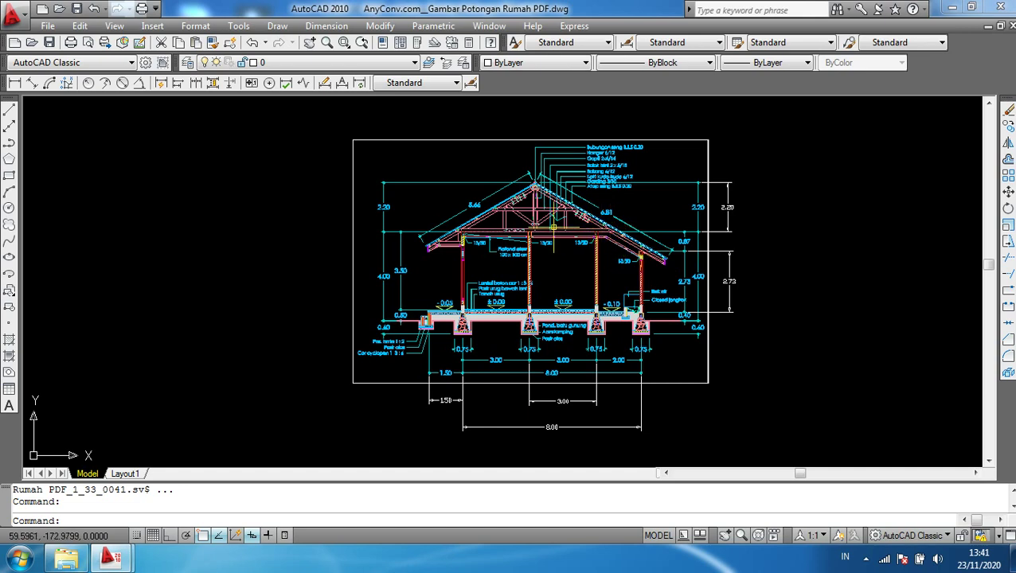
scroll(516, 225, "up", 2)
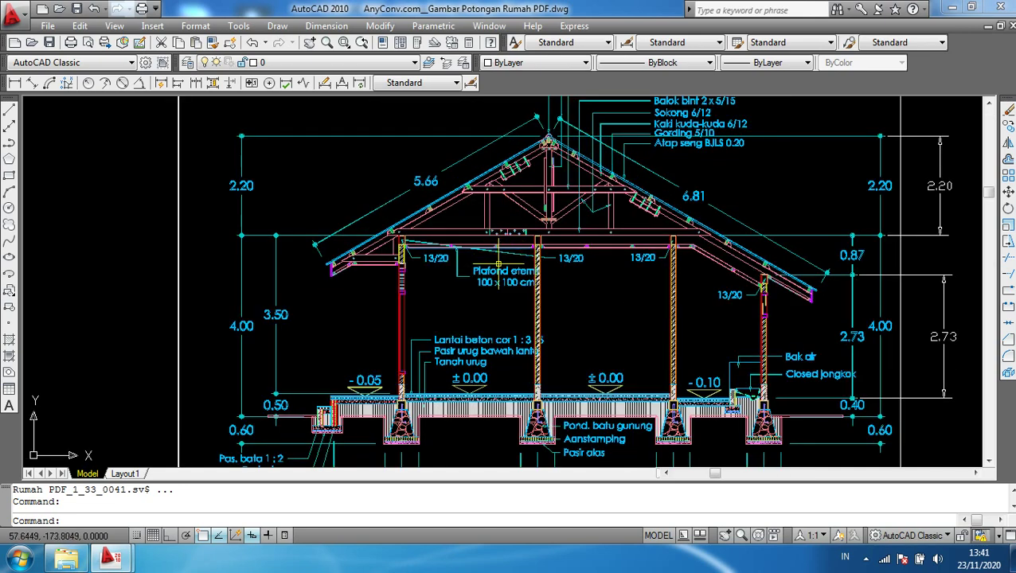
scroll(499, 264, "up", 3)
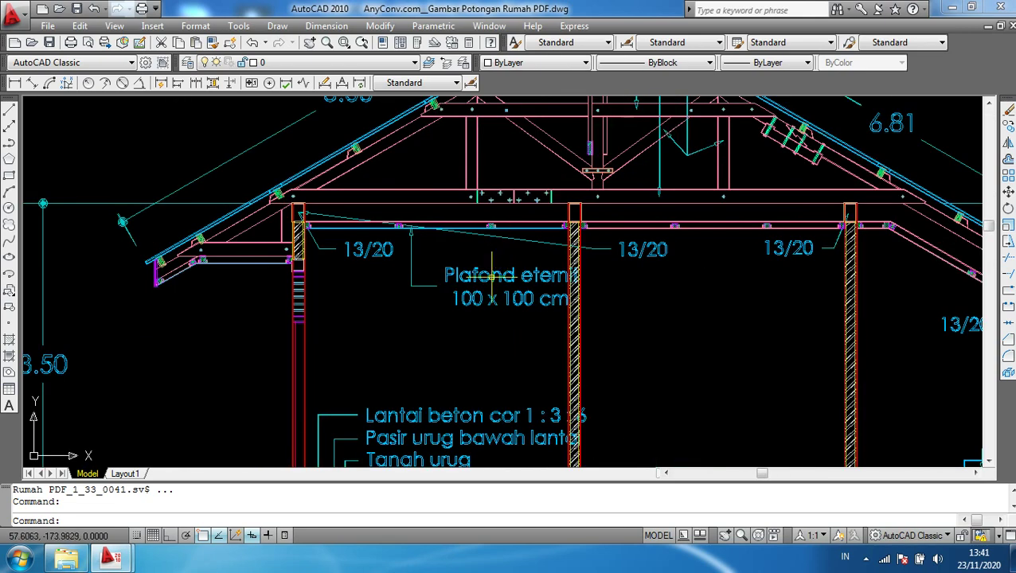
scroll(670, 224, "up", 3)
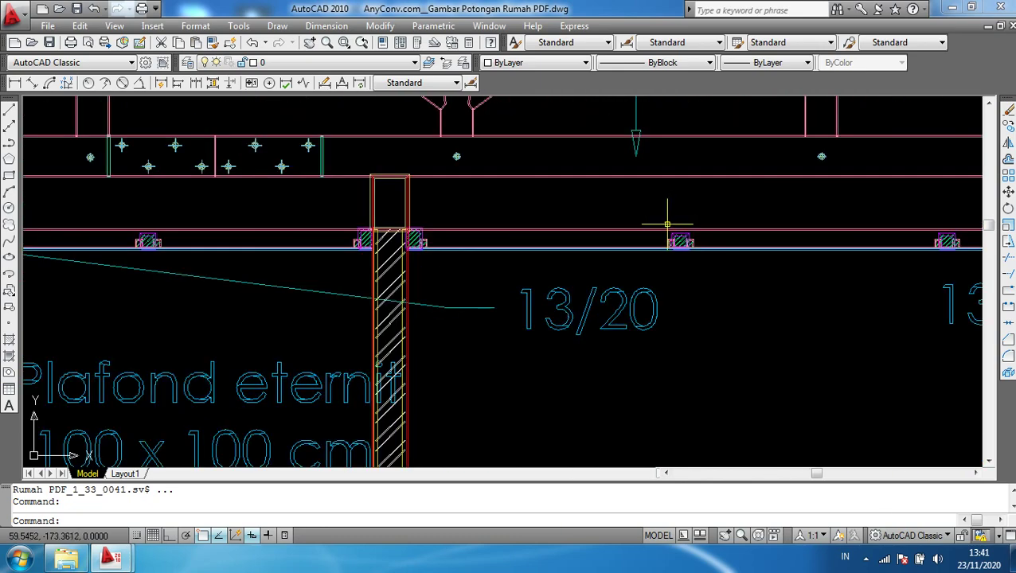
scroll(669, 221, "down", 3)
scroll(652, 269, "down", 1)
scroll(657, 338, "down", 3)
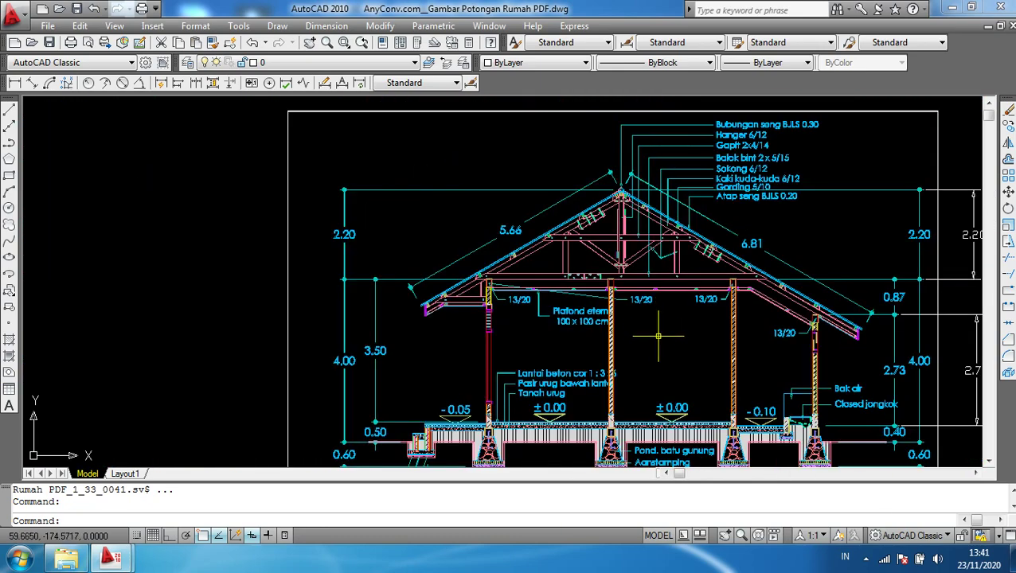
scroll(586, 268, "up", 1)
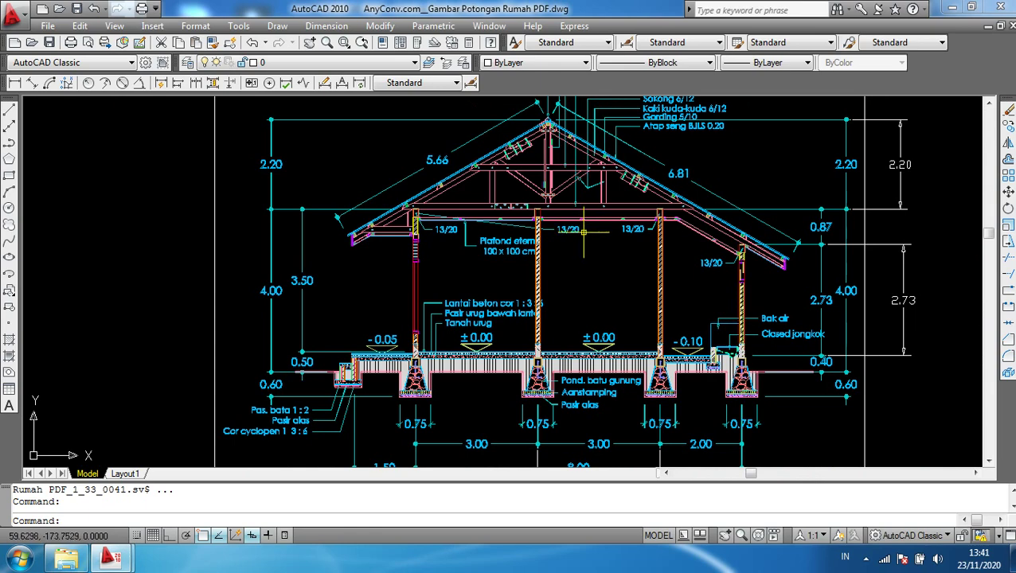
scroll(581, 244, "down", 1)
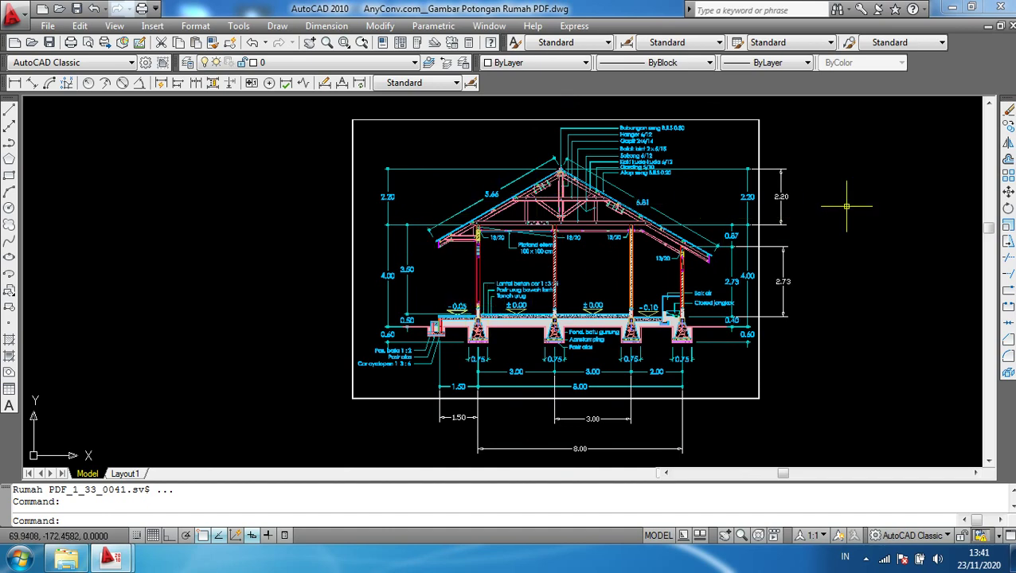
middle_click_drag(845, 206, 781, 208)
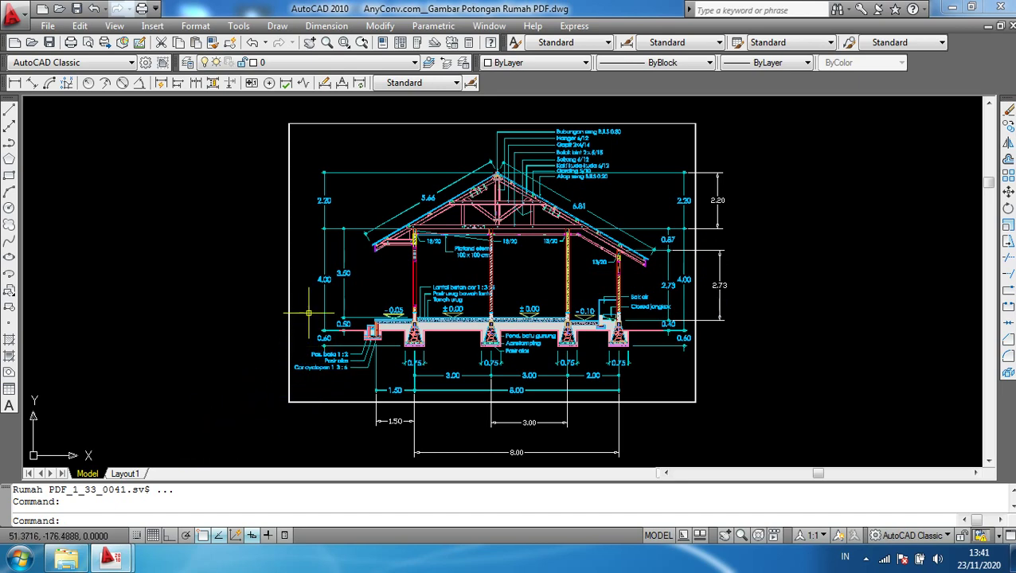
scroll(446, 275, "up", 3)
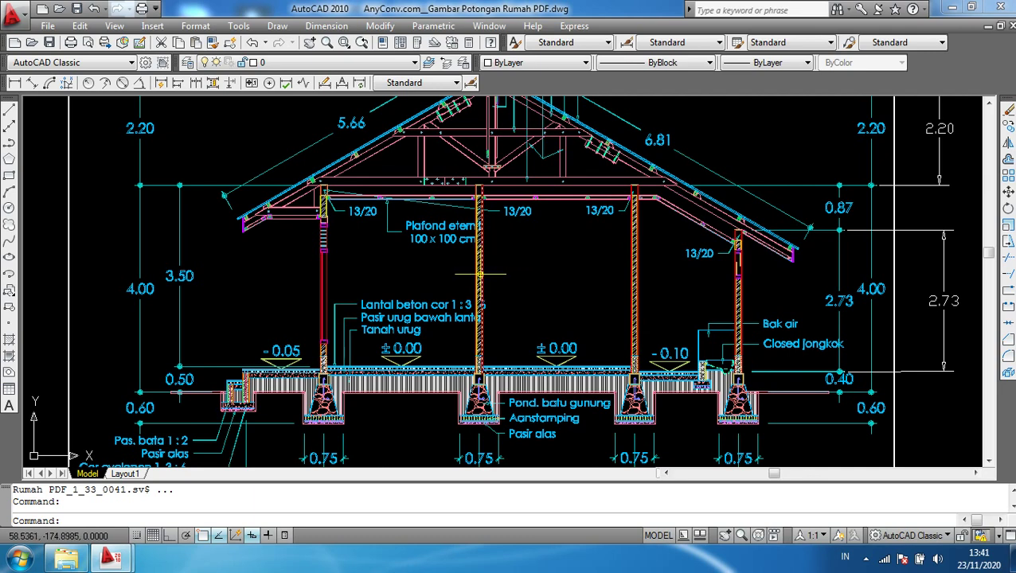
mouse_move(480, 275)
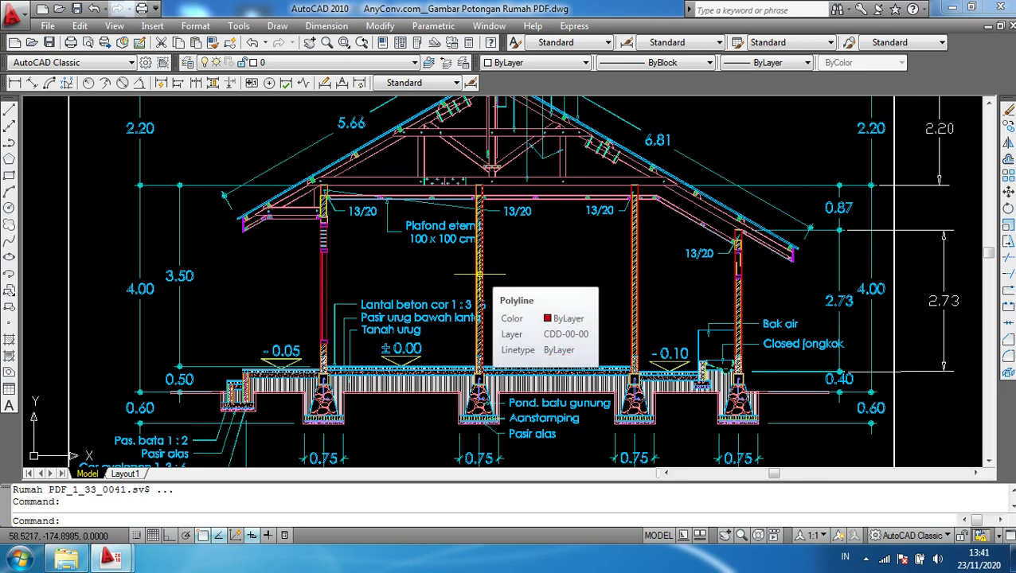
scroll(304, 293, "down", 3)
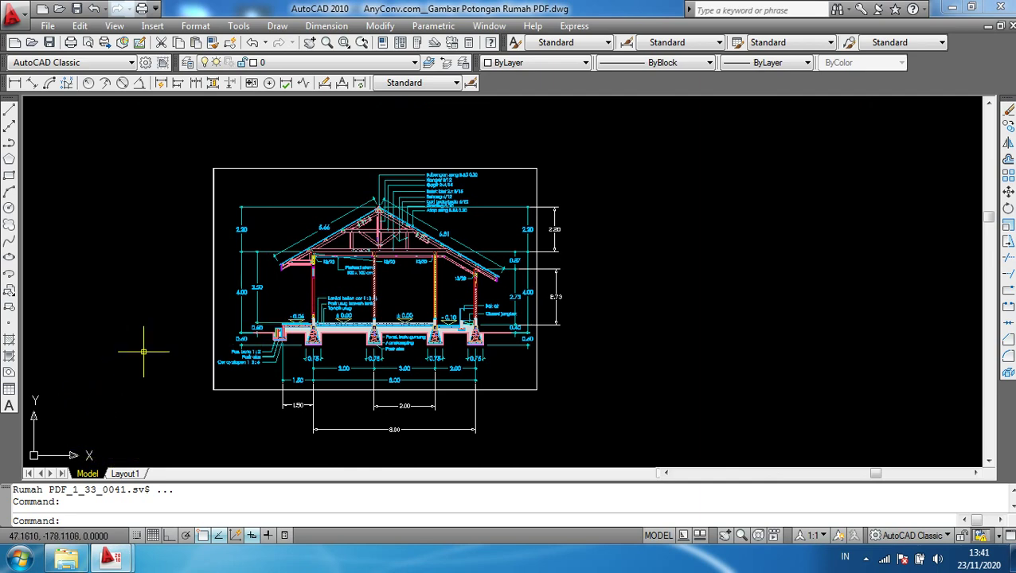
mouse_move(110, 558)
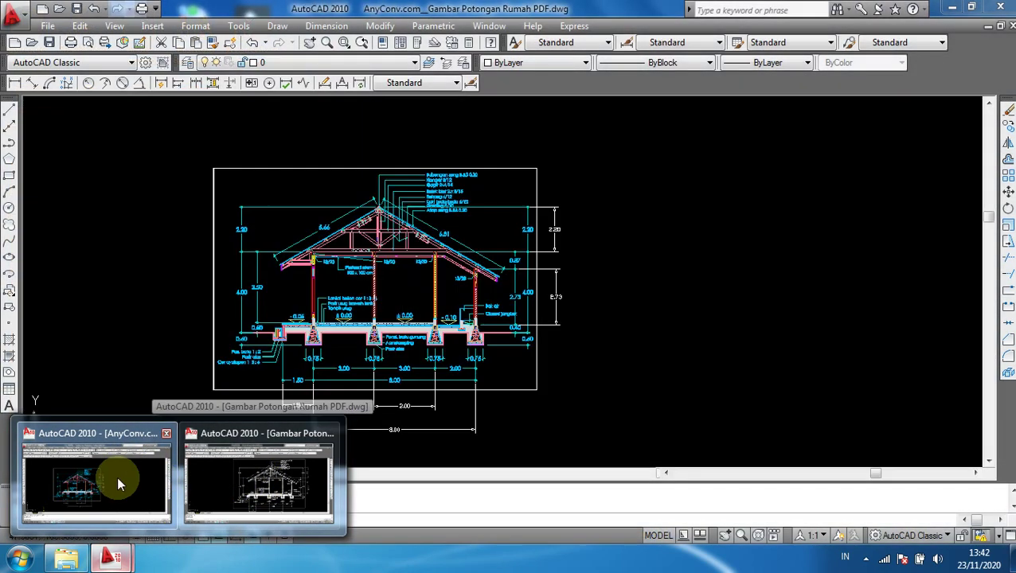
Bring Gambar Potongan Rumah PDF forward, then minimize AutoCAD and the file browser
left_click(117, 476)
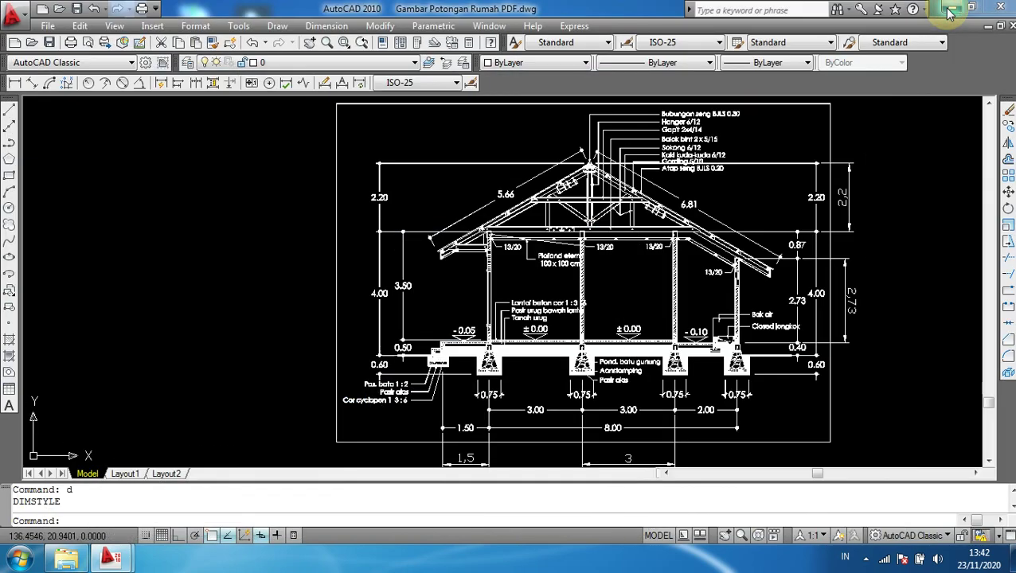
left_click(949, 9)
left_click(949, 10)
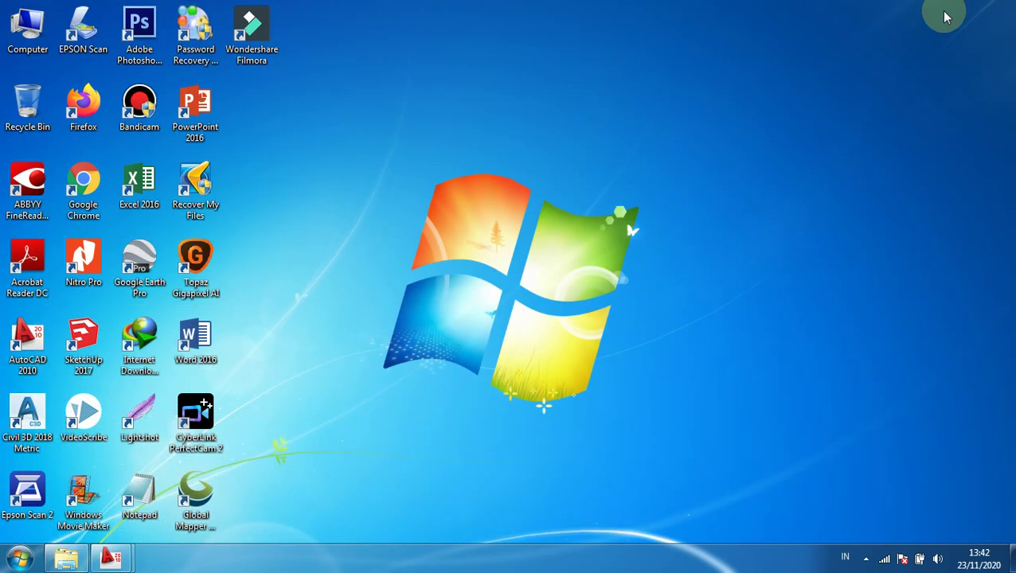